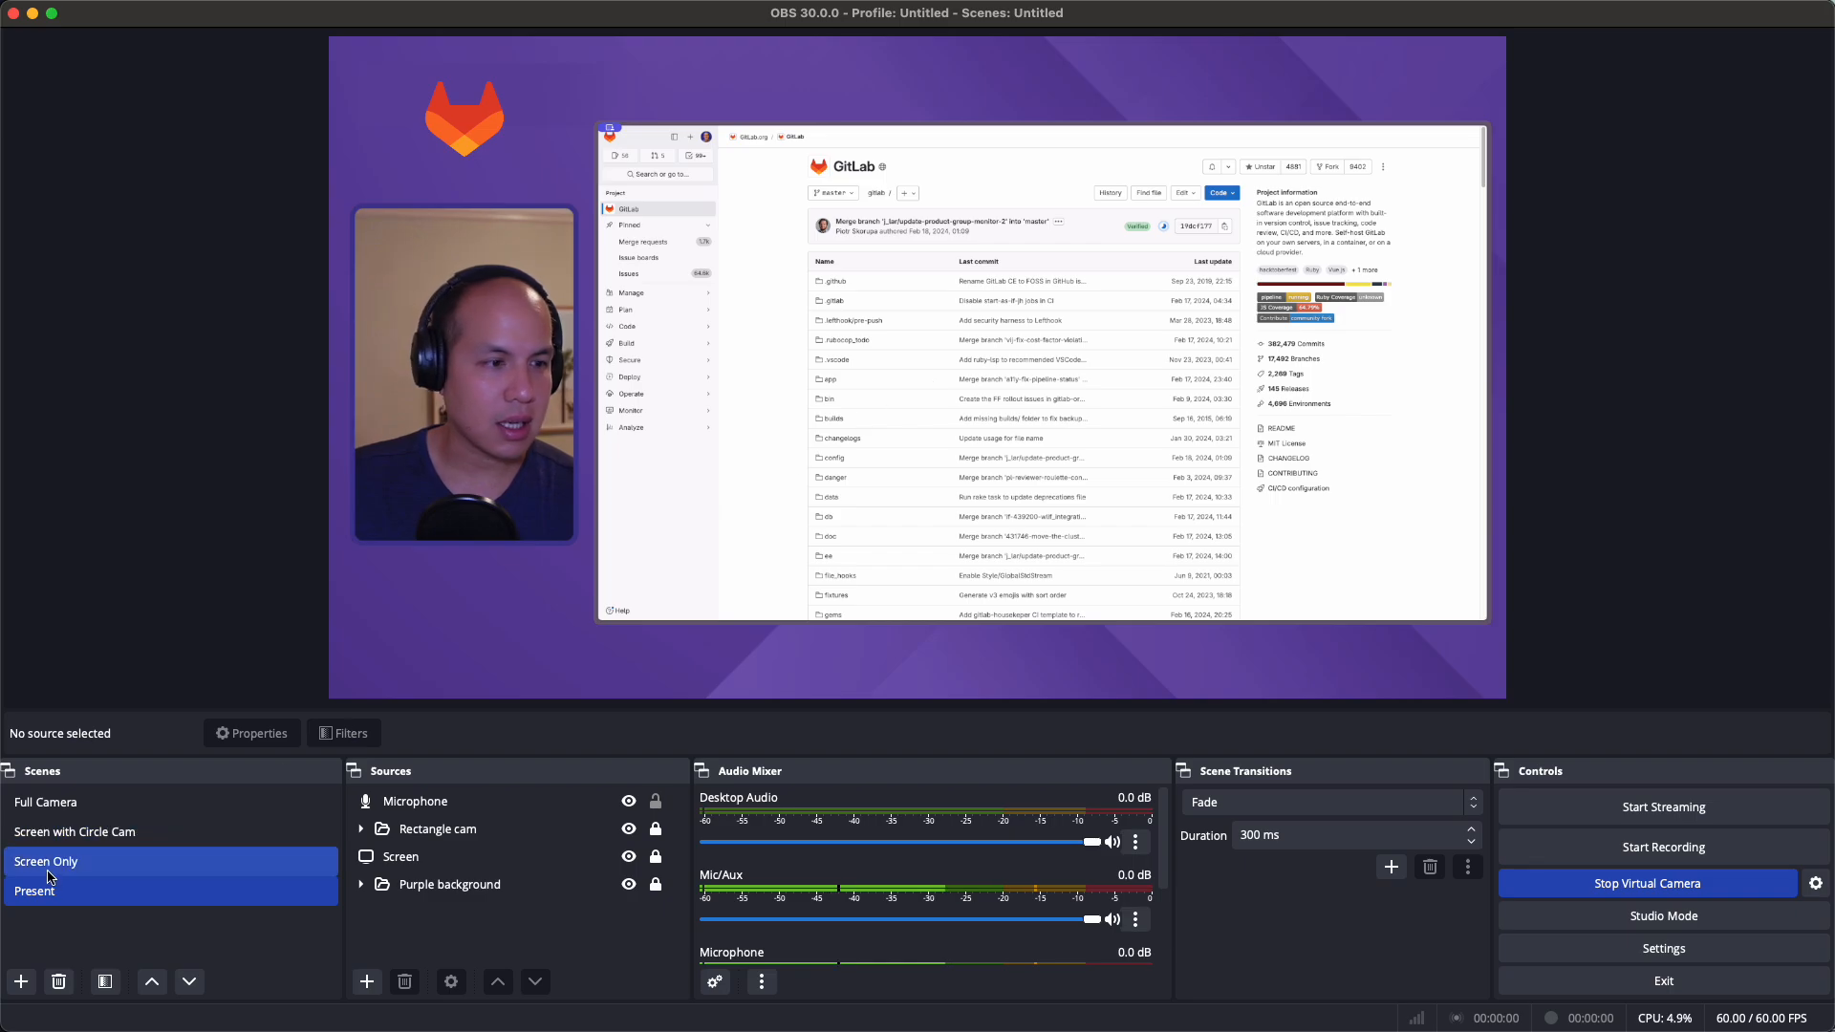
Switch to Full Camera, toggle ZV1 Full Blur off and on, and check its Background Removal filter
{"action": "left_click", "coordinate": [116, 812]}
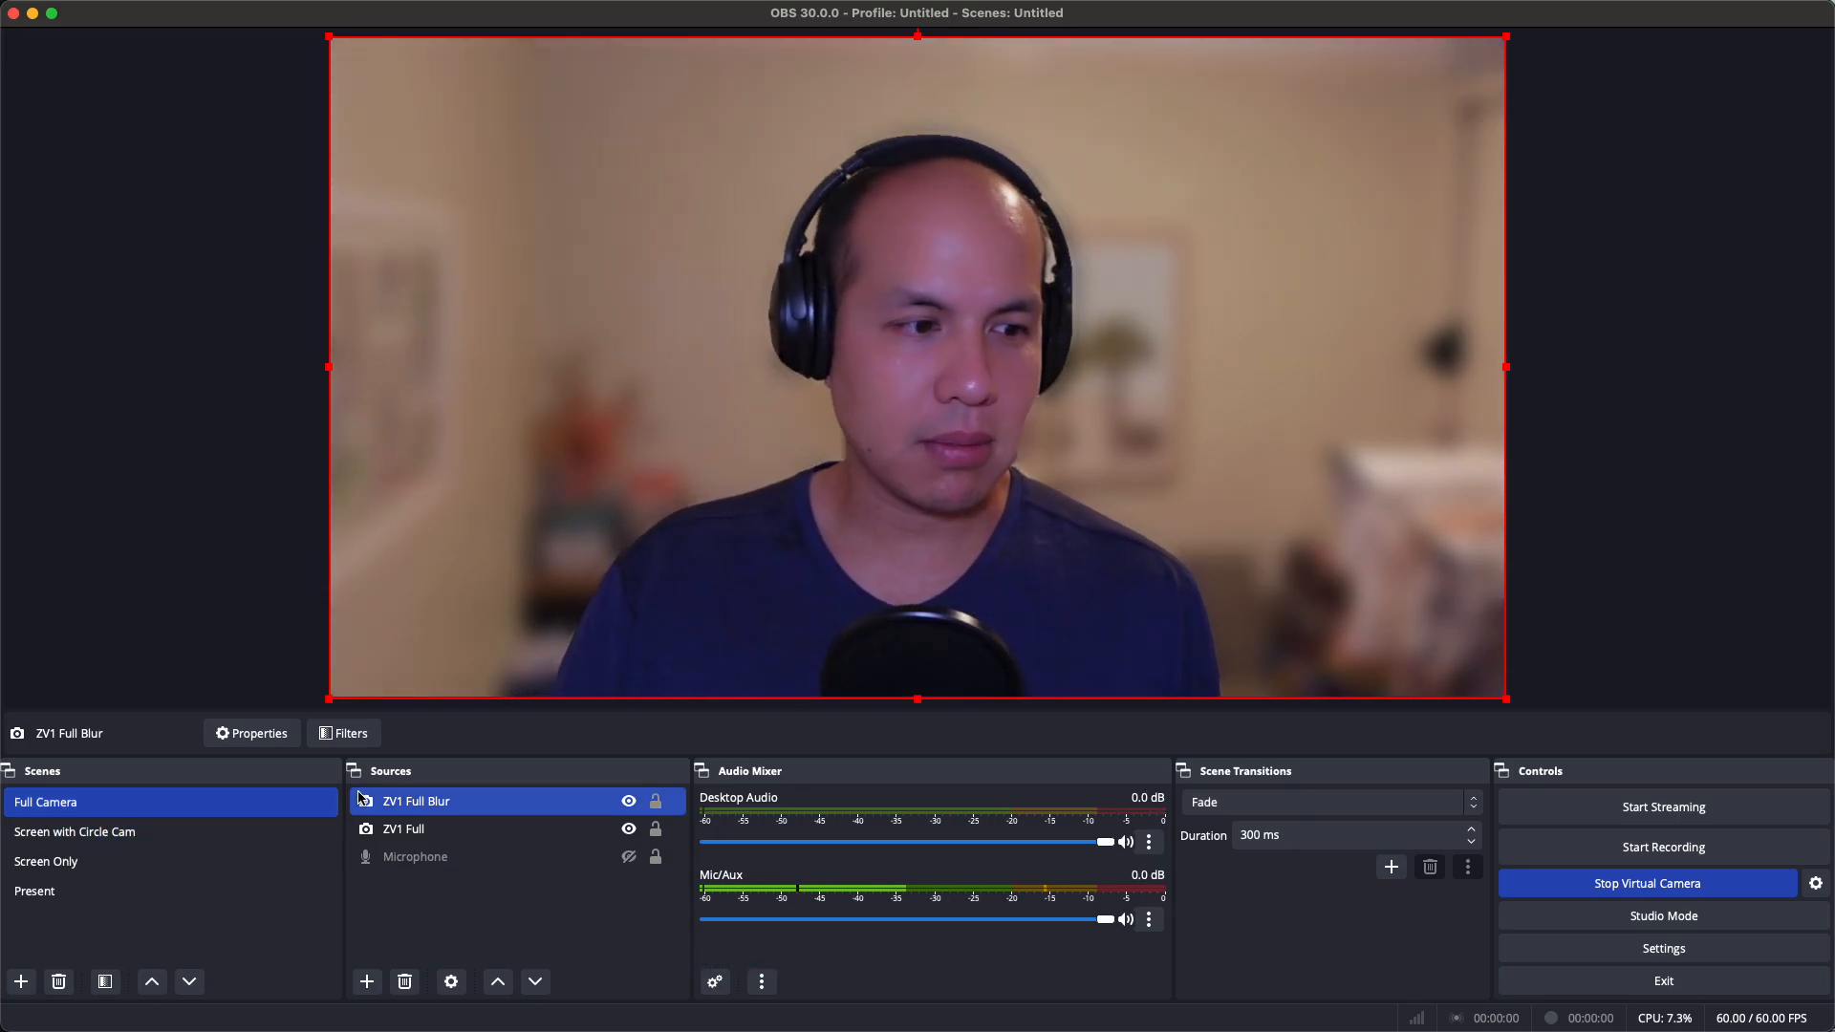
{"action": "left_click", "coordinate": [629, 805]}
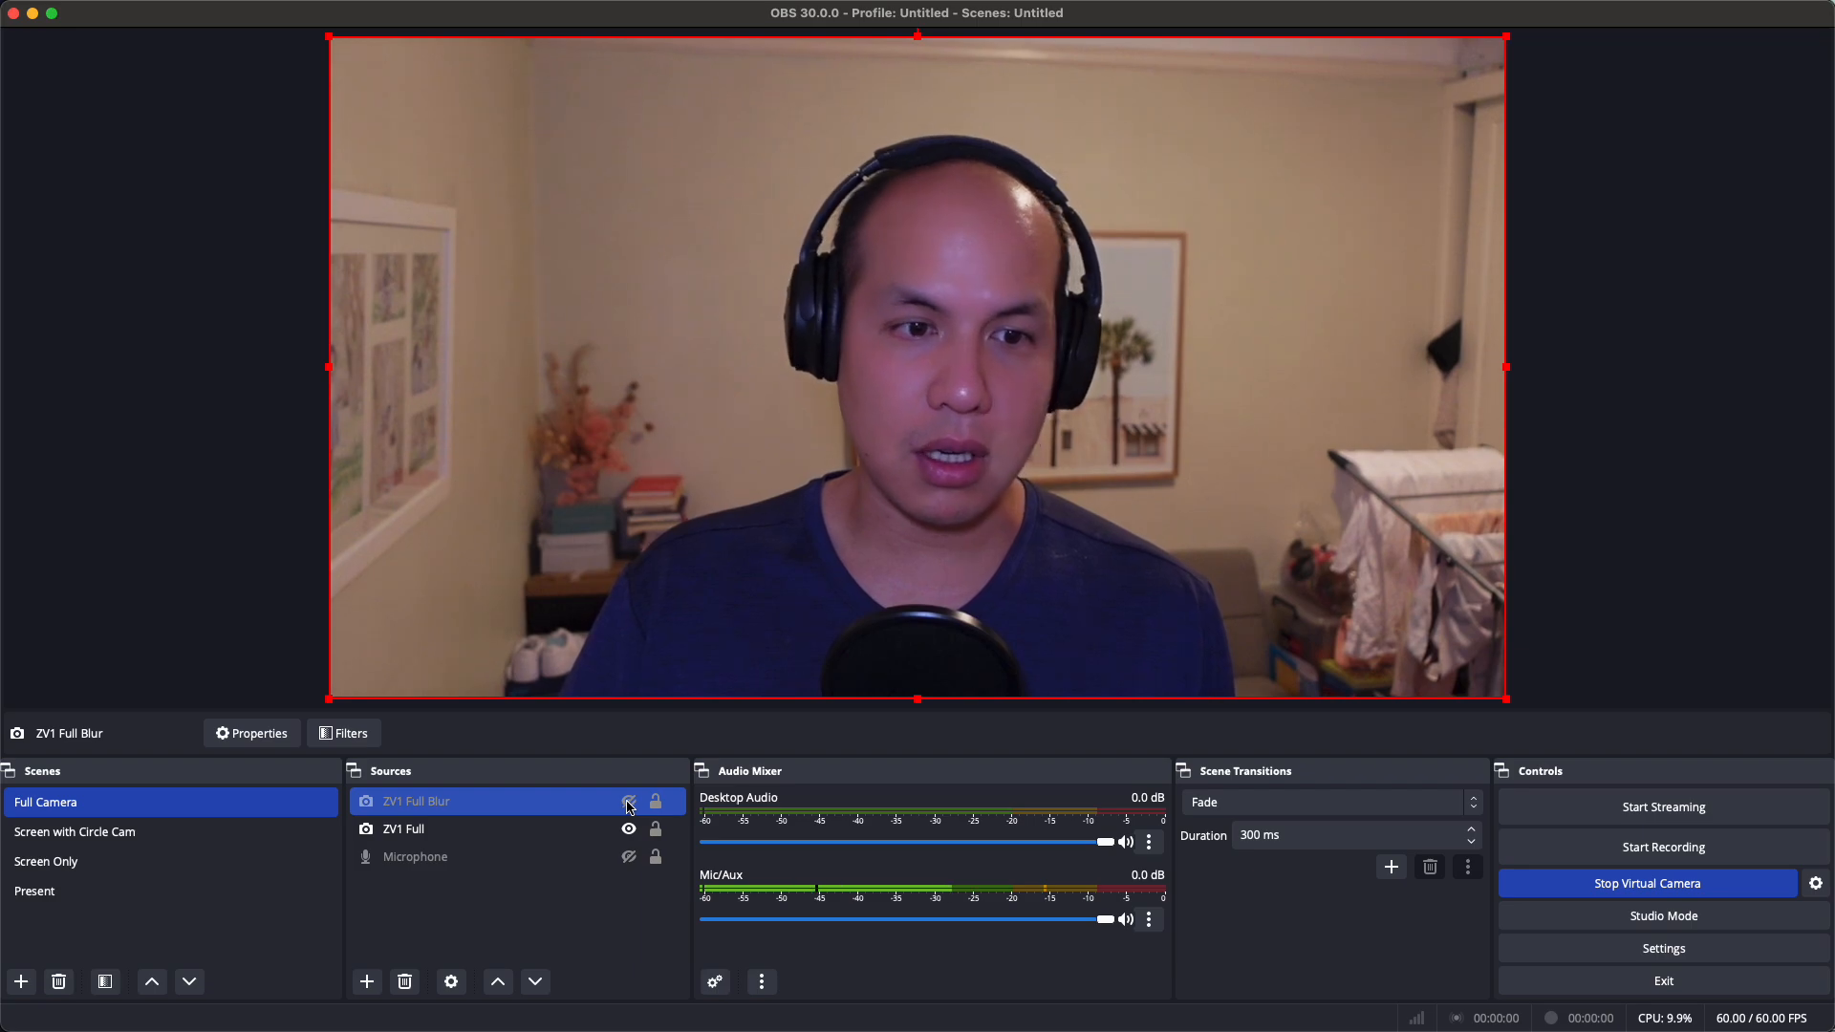
{"action": "left_click", "coordinate": [629, 805]}
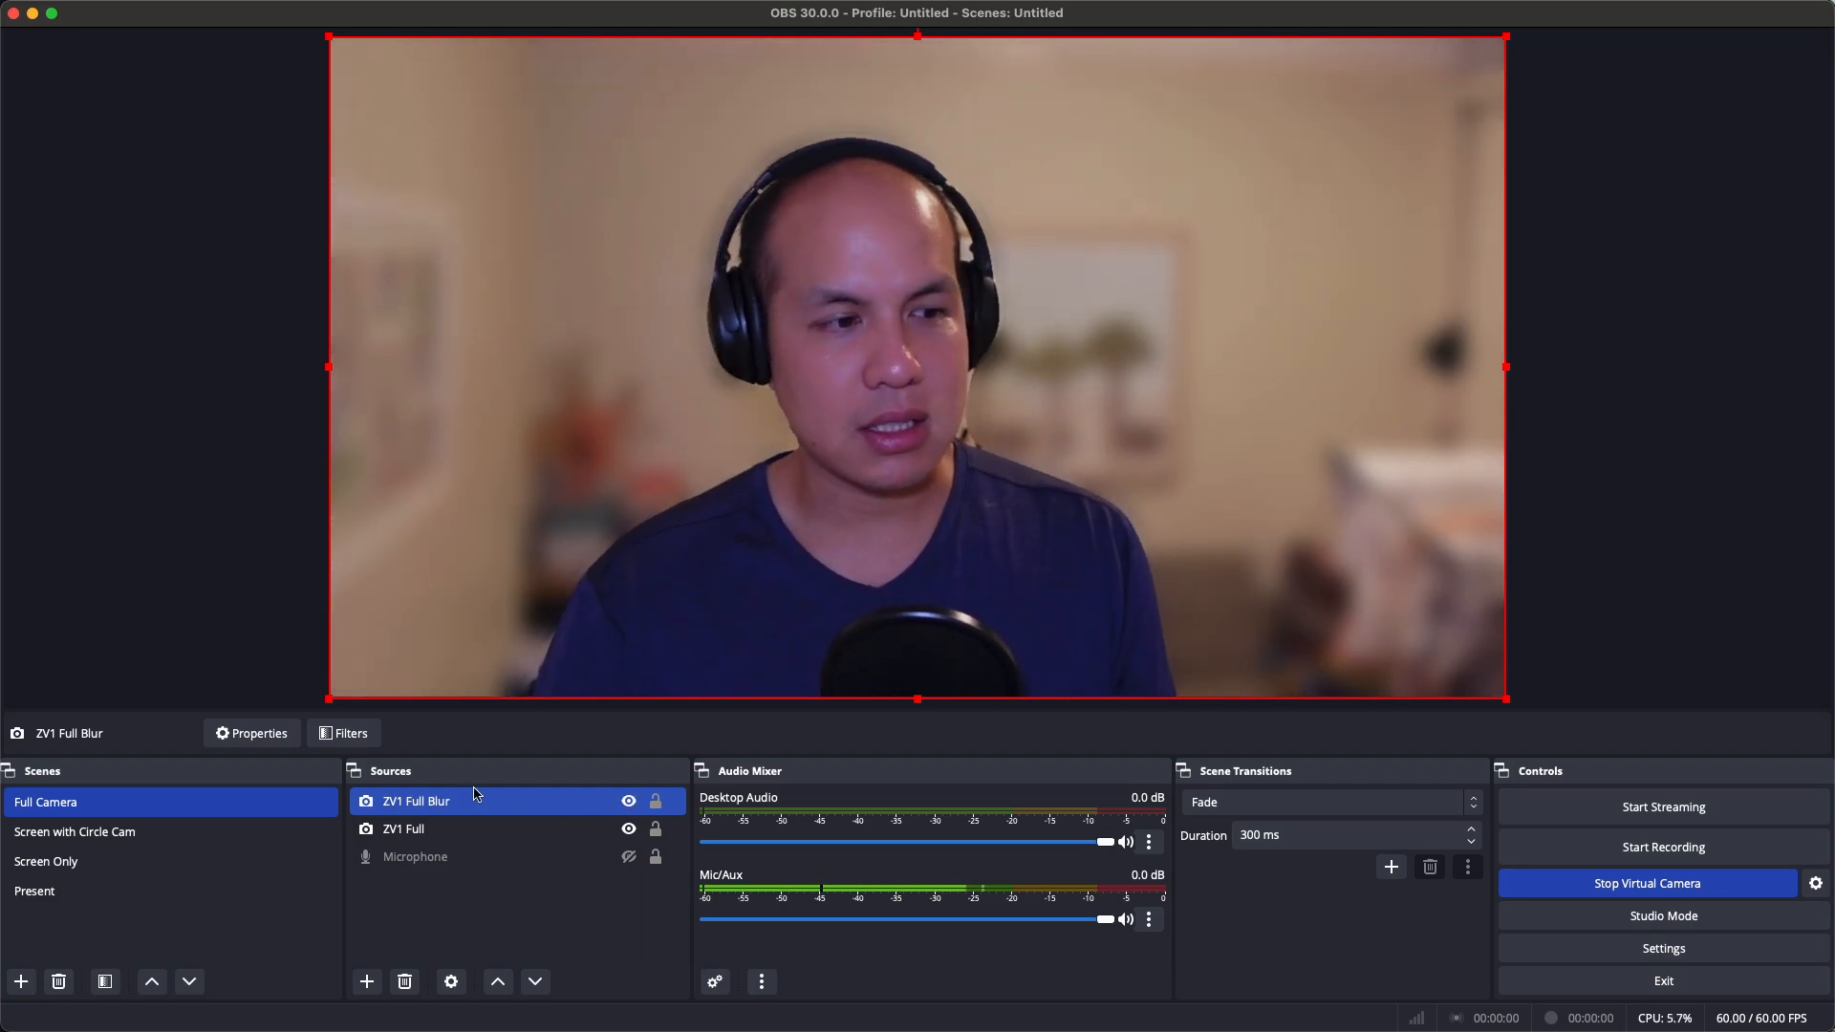
{"action": "left_click", "coordinate": [344, 733]}
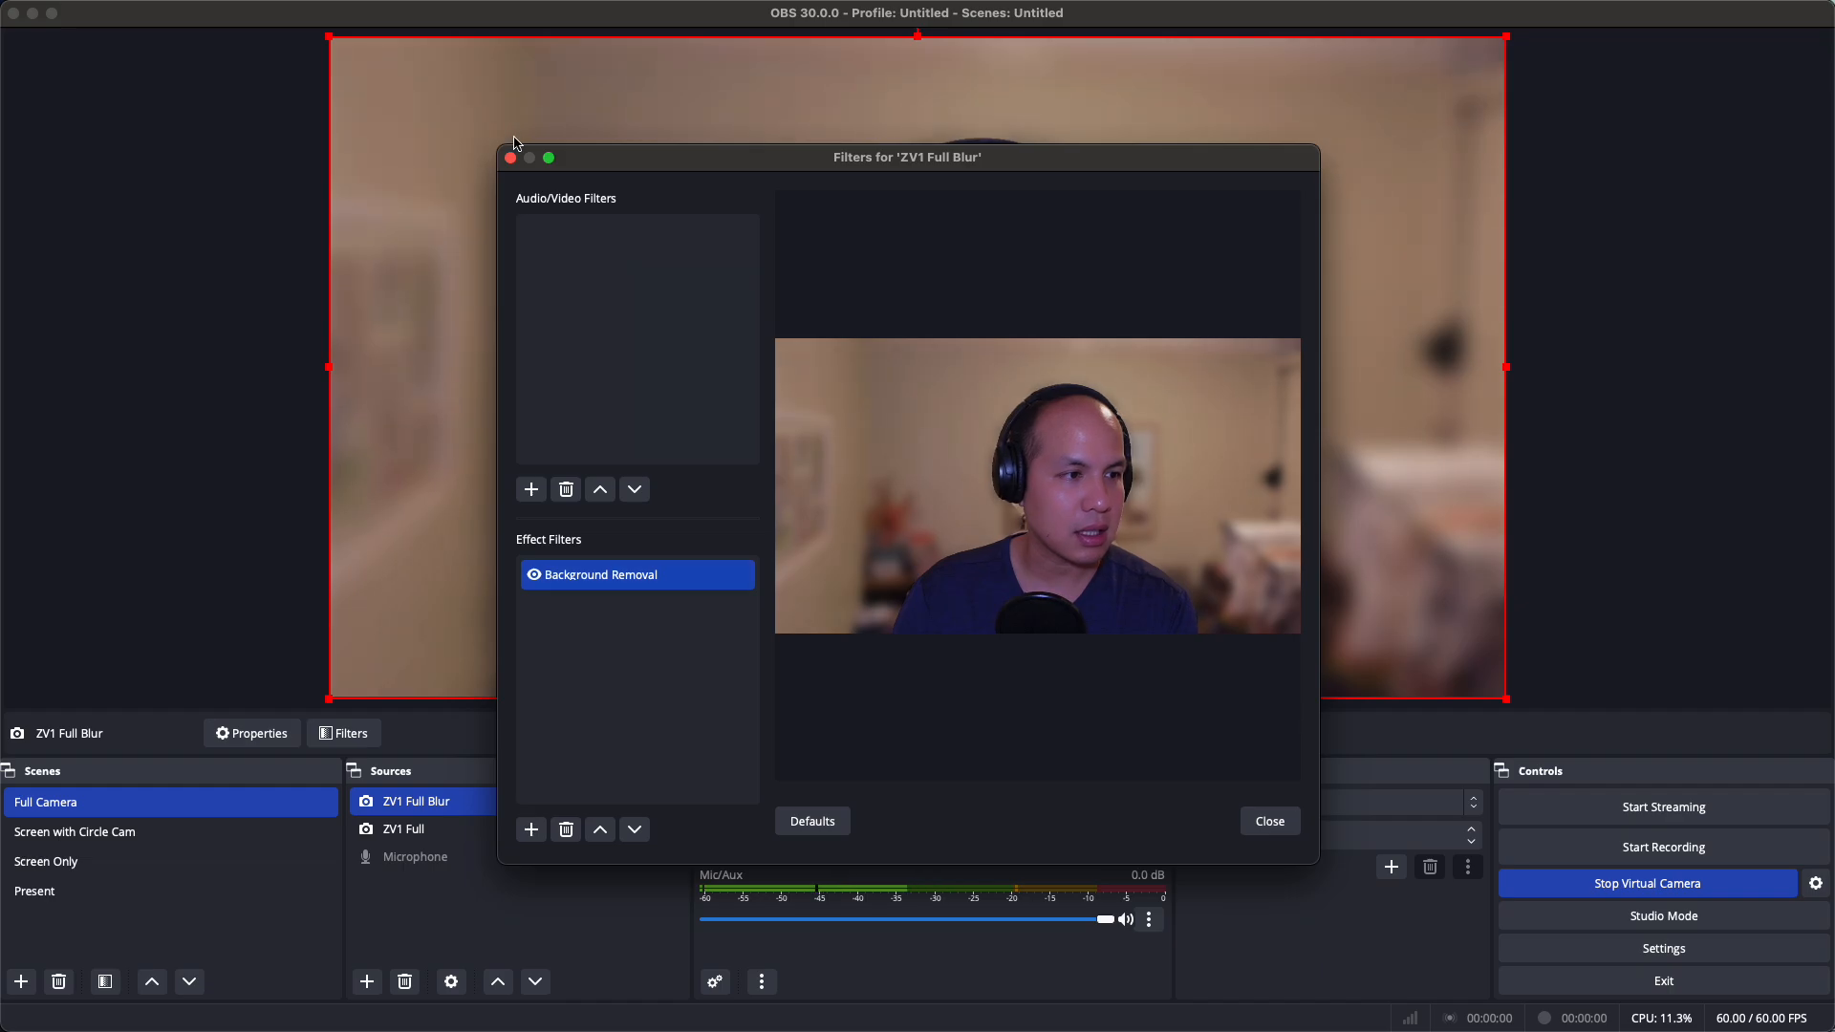
{"action": "left_click", "coordinate": [1270, 822]}
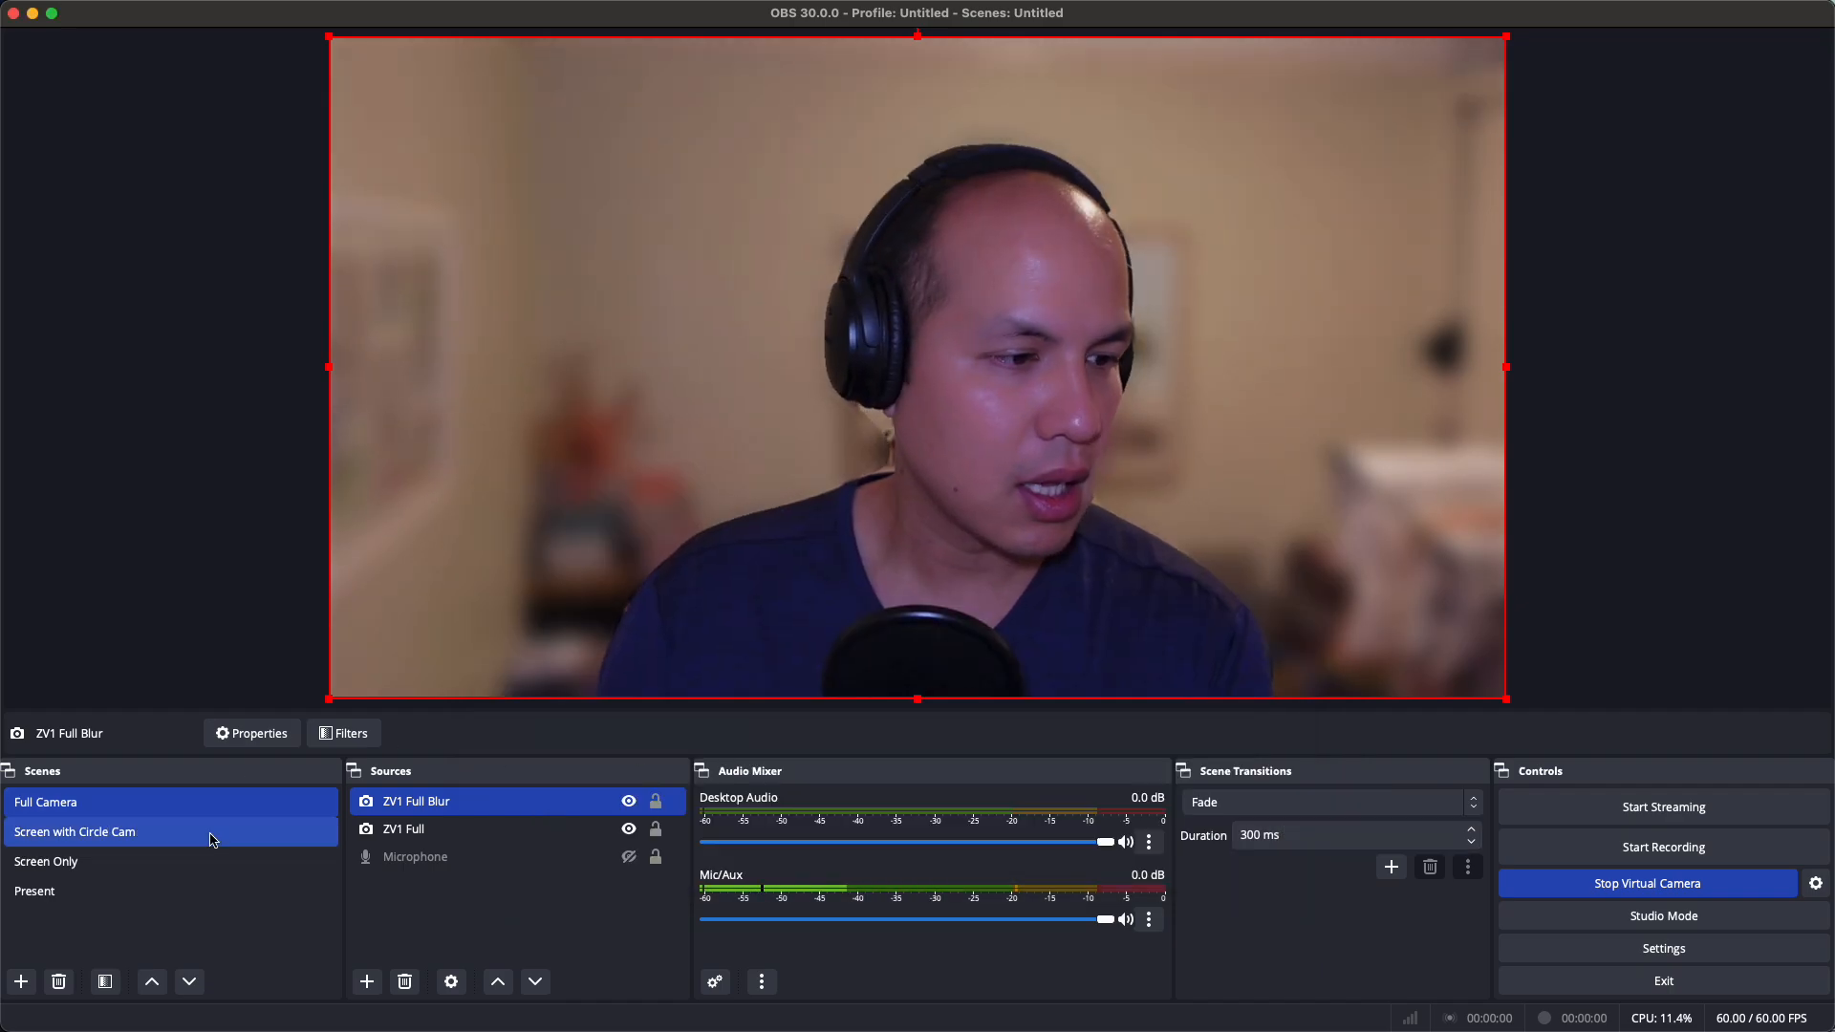
Preview the Screen with Circle Cam and Screen Only scenes, then return to the Present scene
{"action": "left_click", "coordinate": [151, 834]}
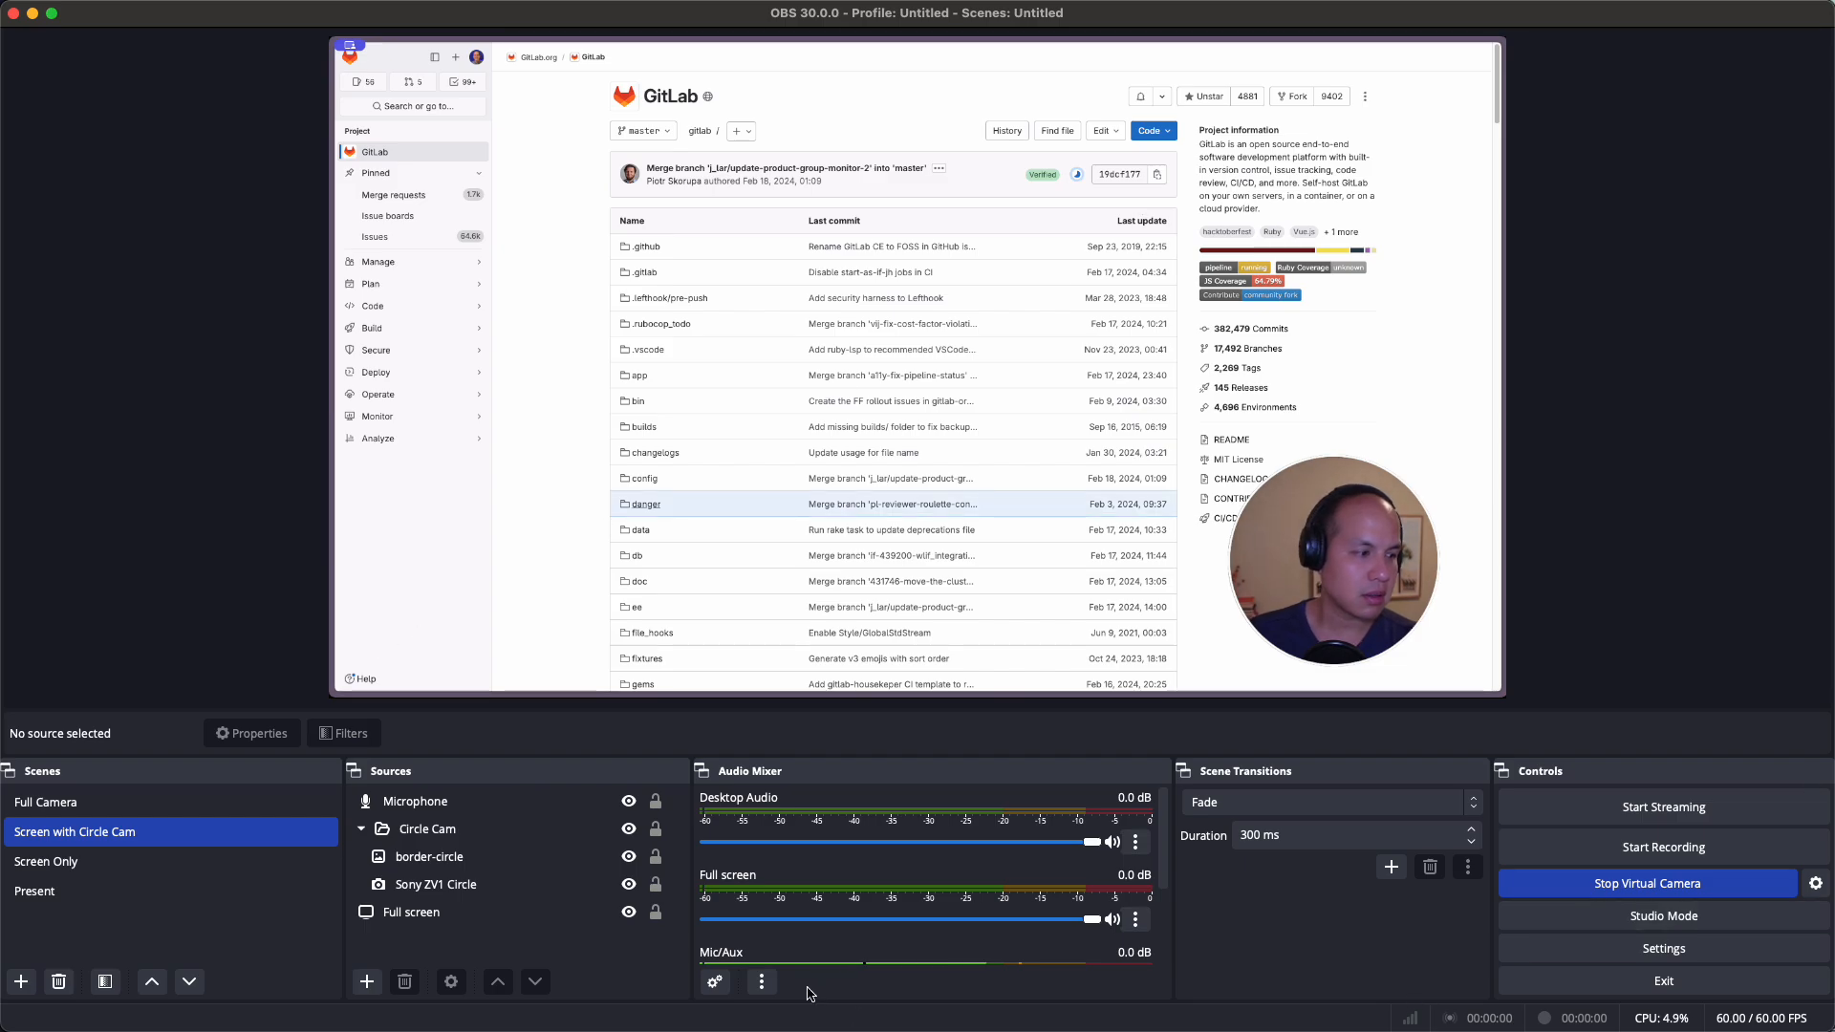
{"action": "left_click", "coordinate": [226, 863]}
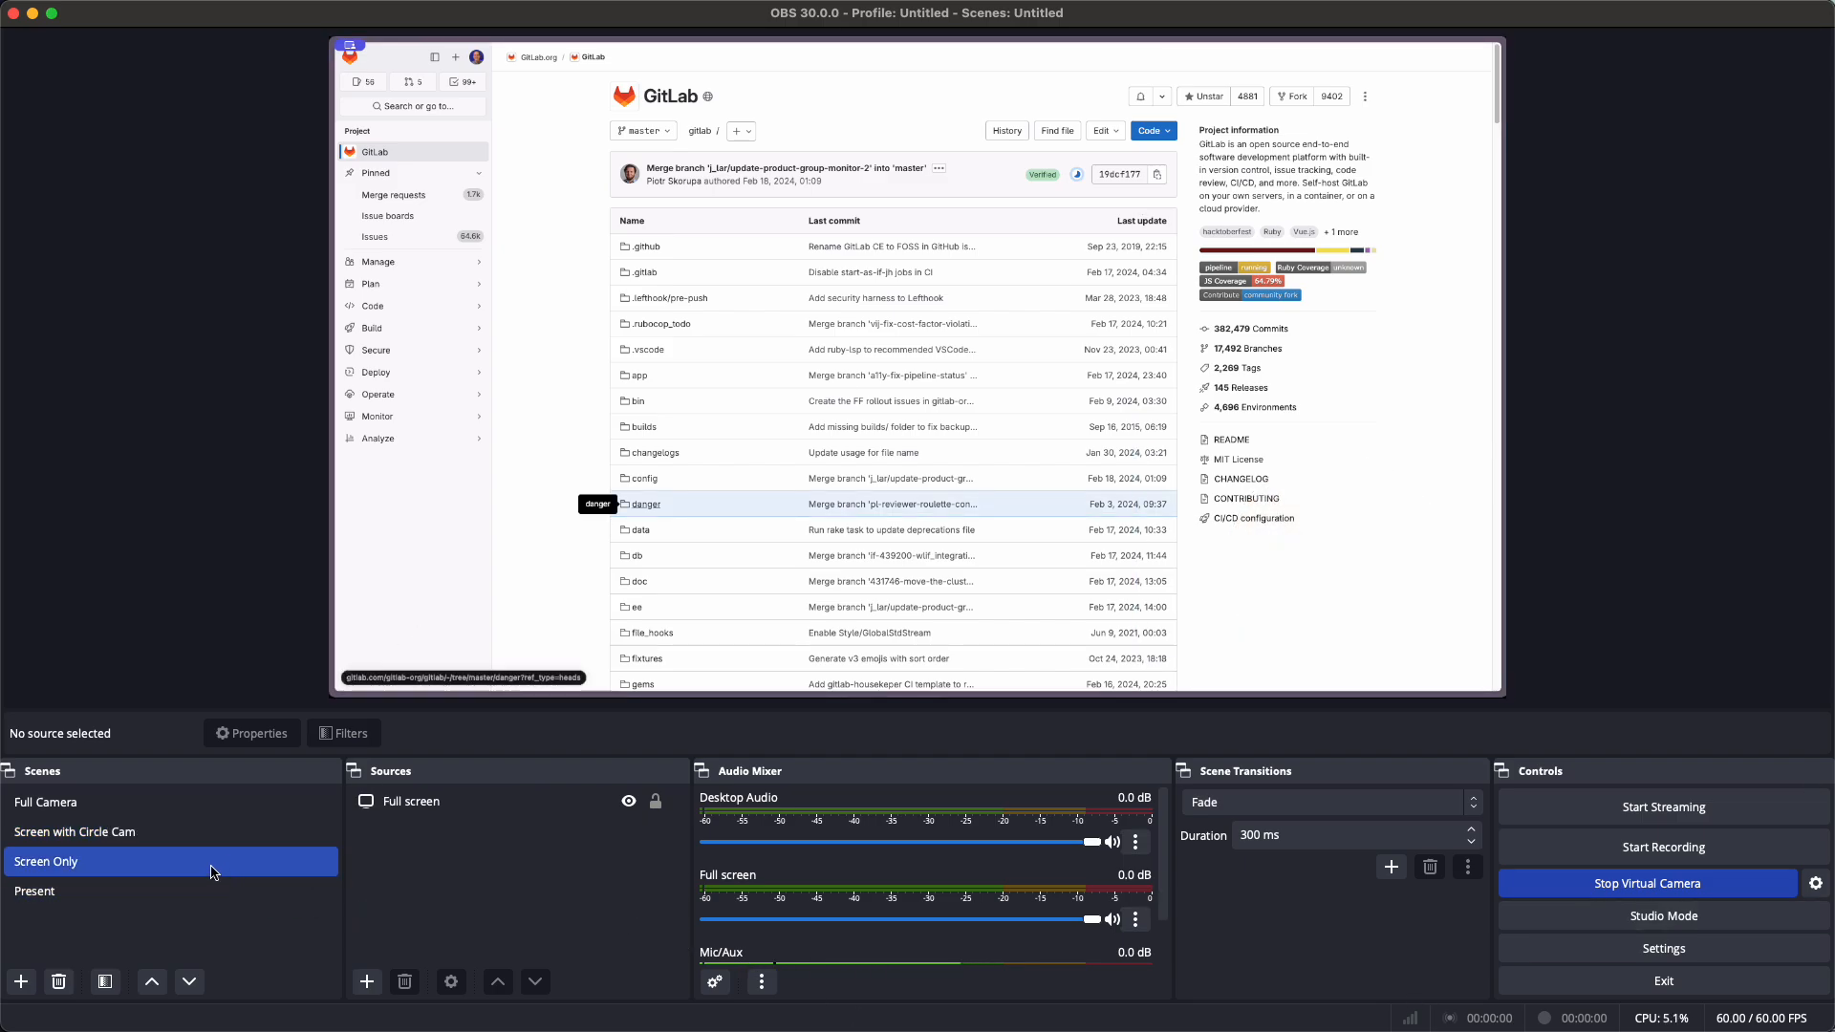
{"action": "left_click", "coordinate": [219, 890]}
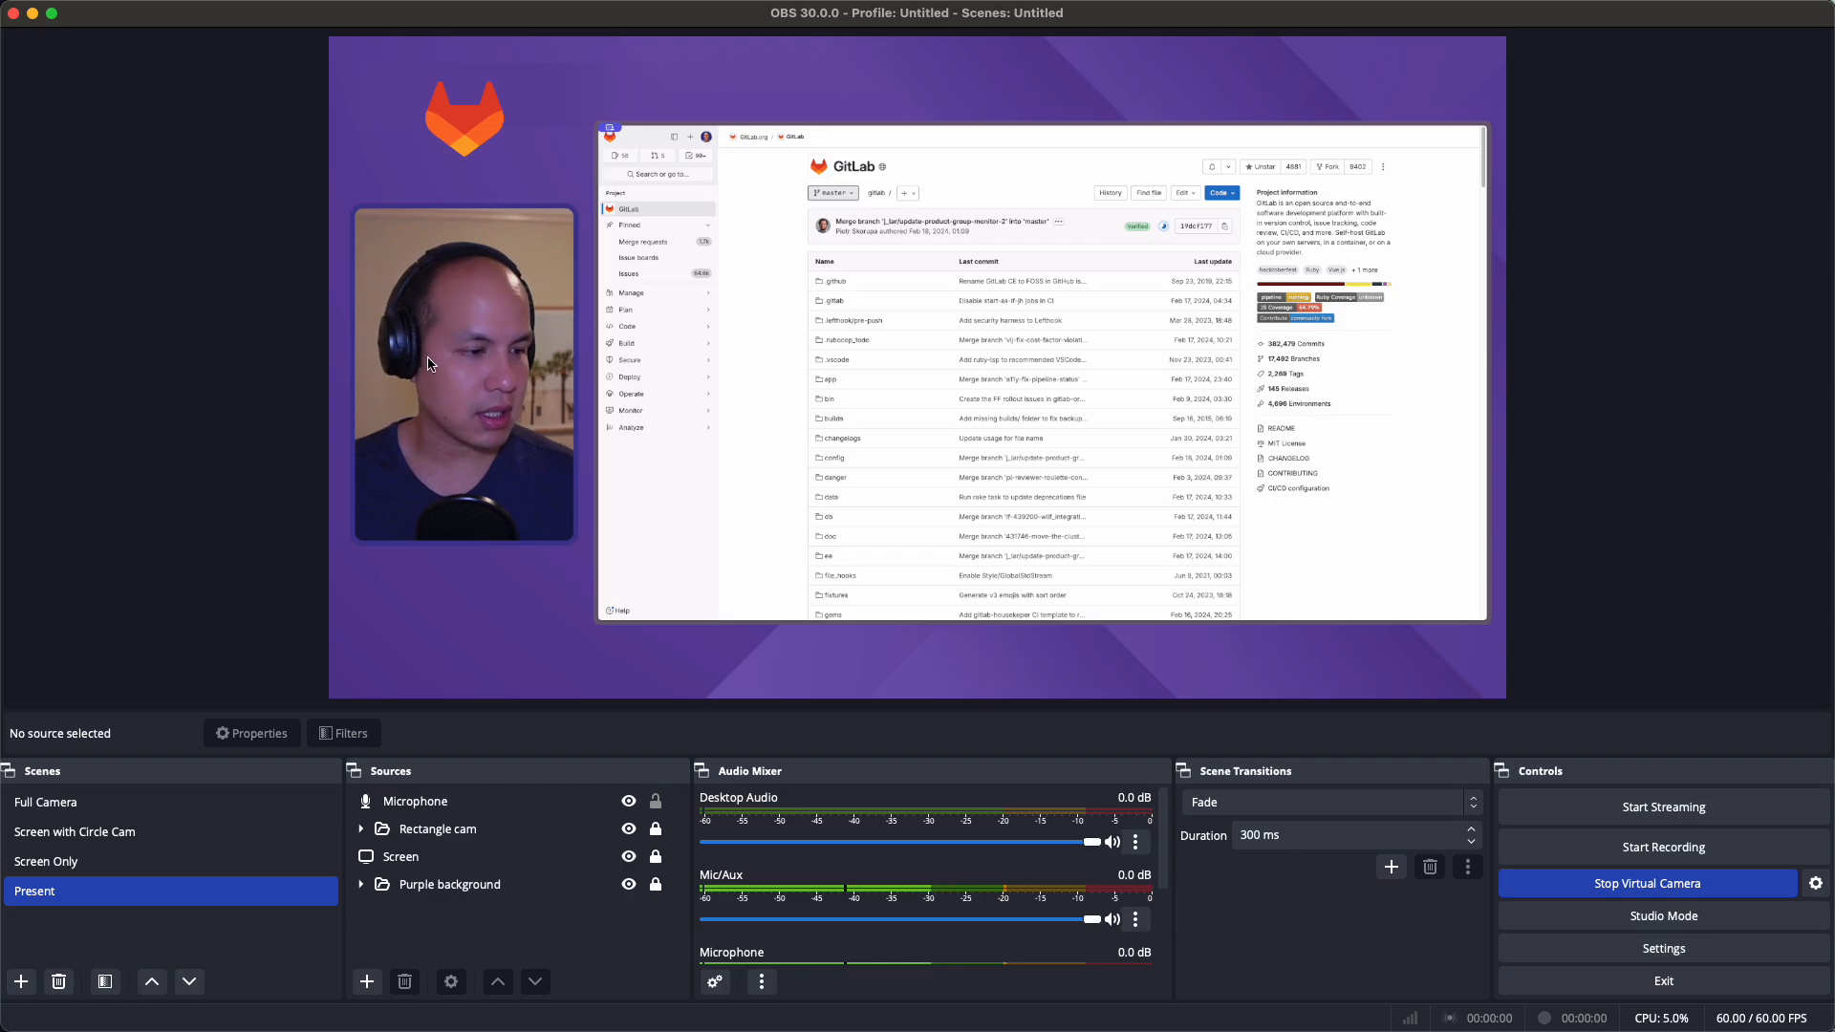
Expand the Rectangle cam group and inspect its border image and Sony ZV1 Vertical camera sources
{"action": "double_click", "coordinate": [435, 837]}
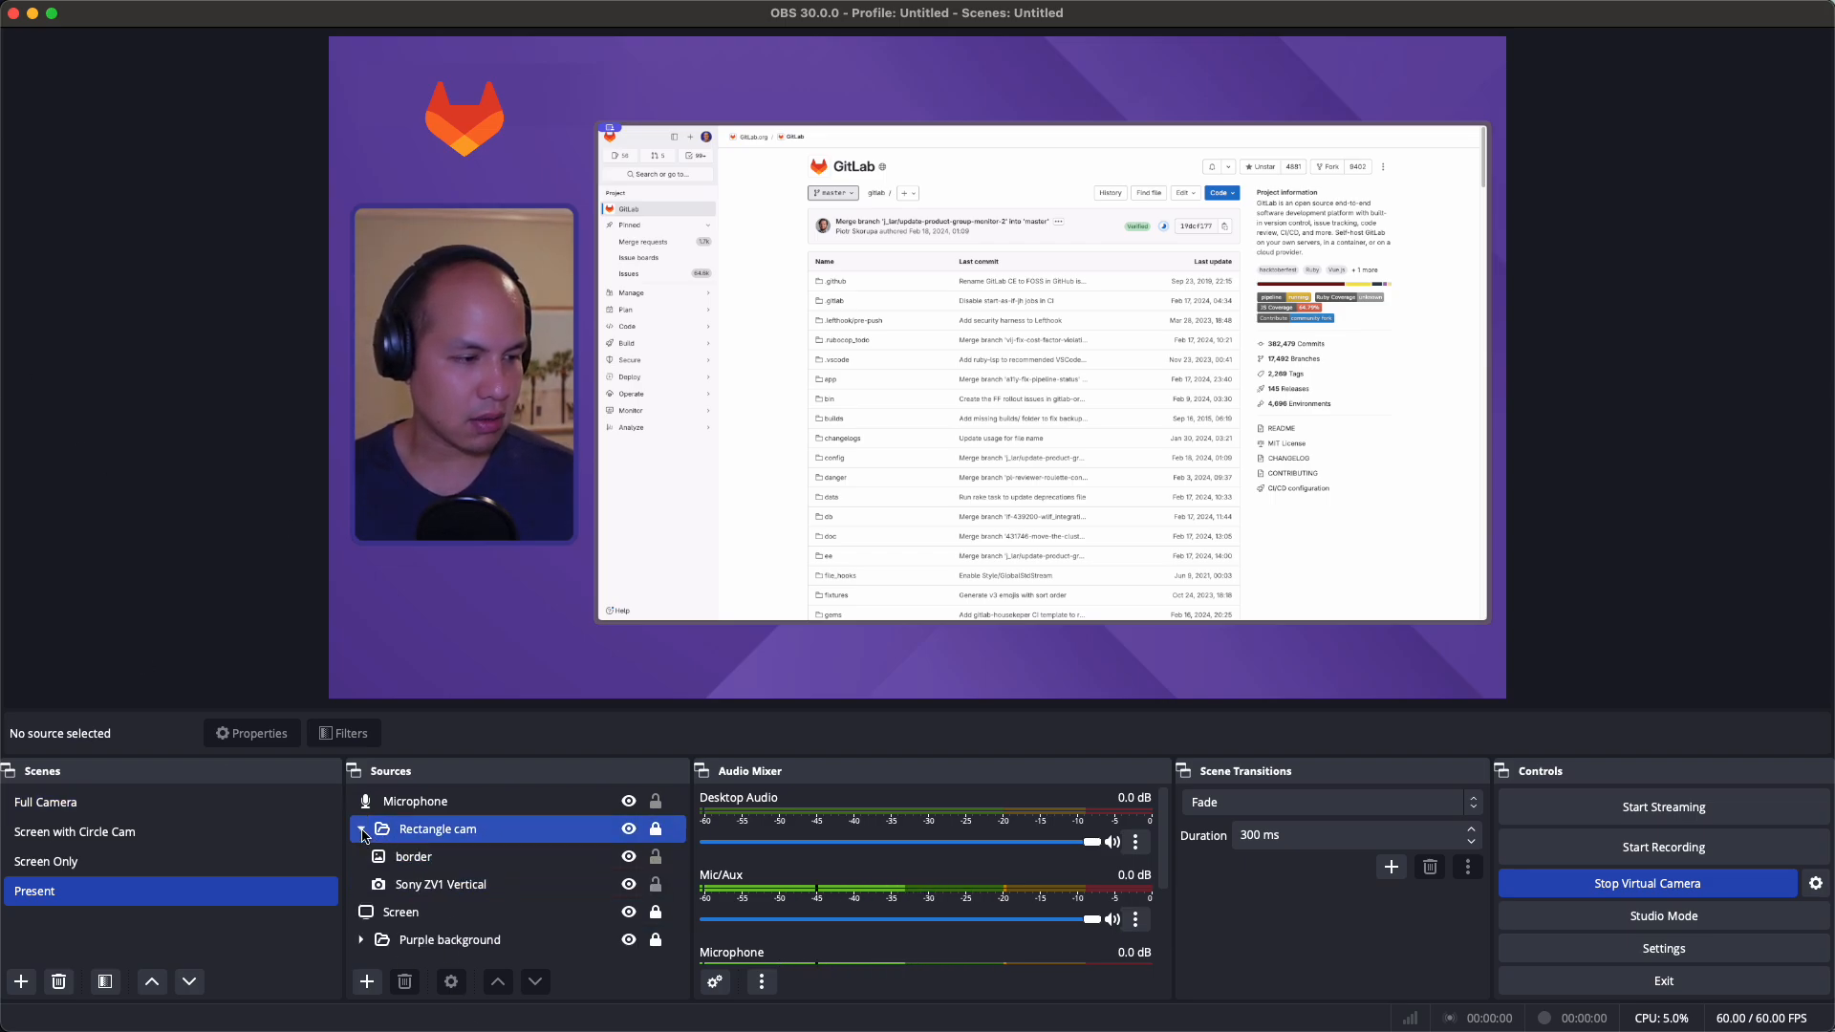
{"action": "left_click", "coordinate": [435, 857]}
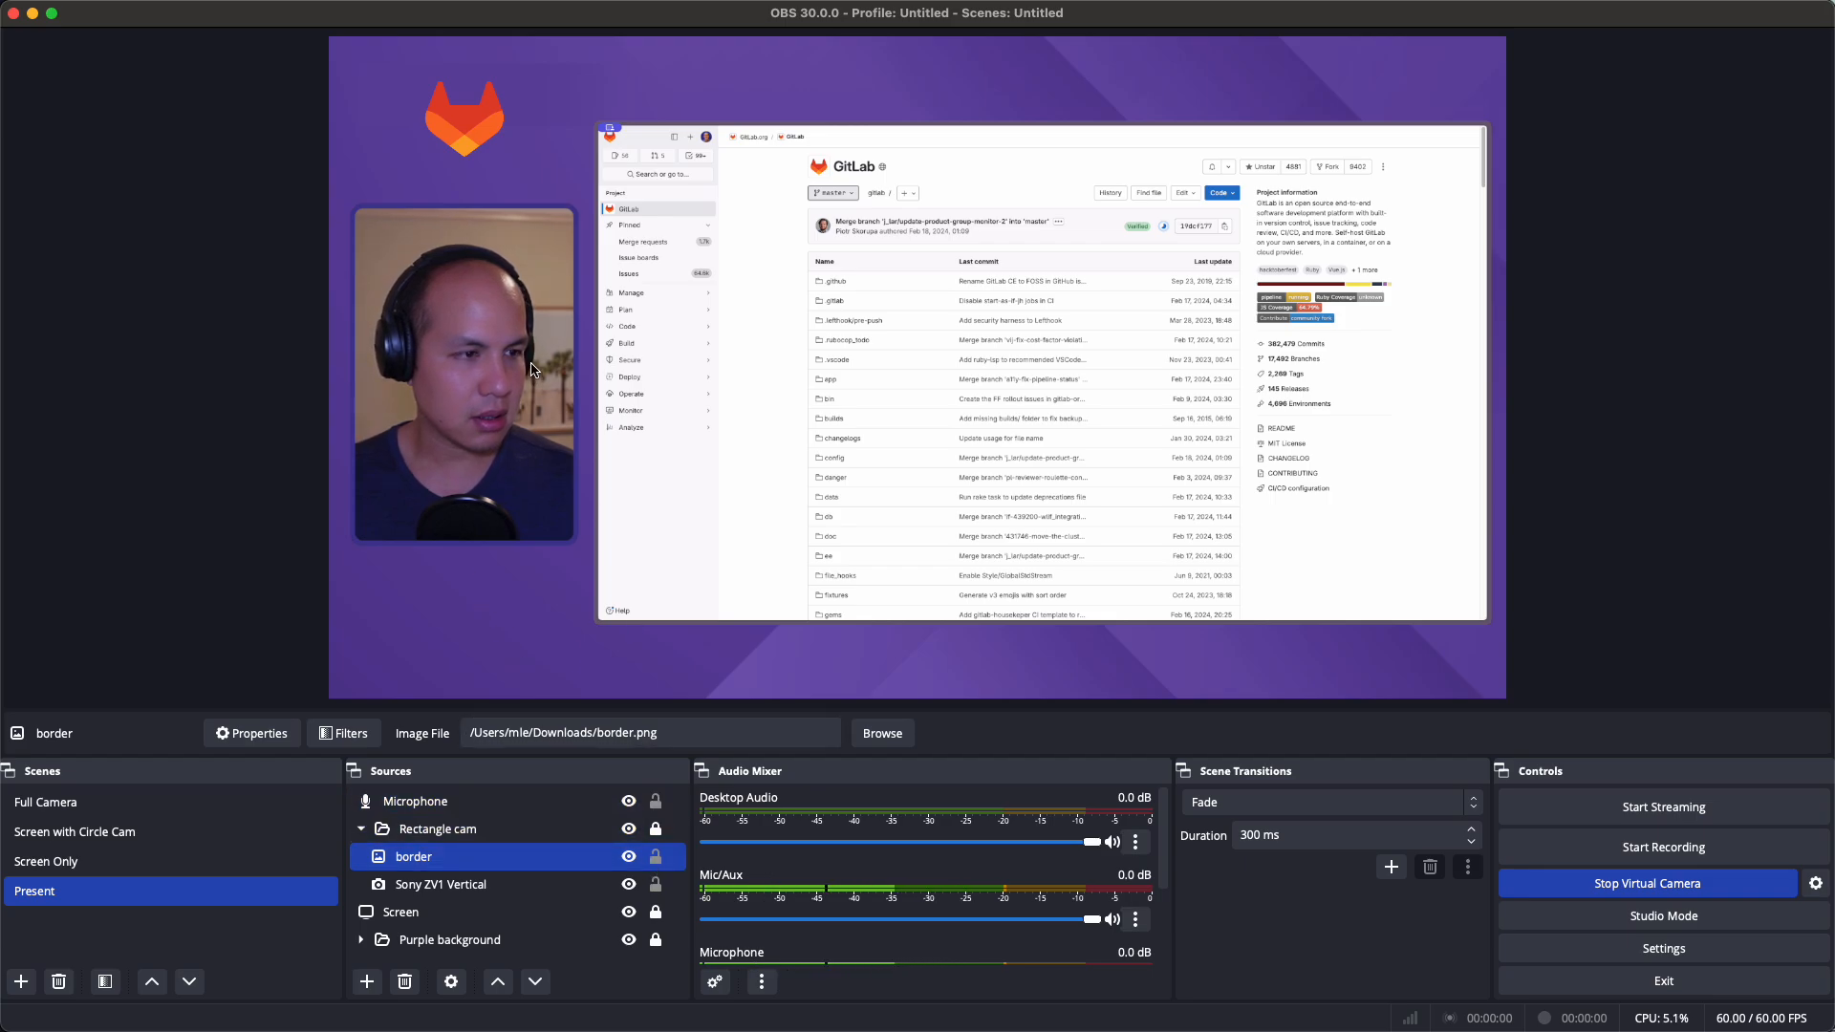
{"action": "left_click", "coordinate": [657, 840]}
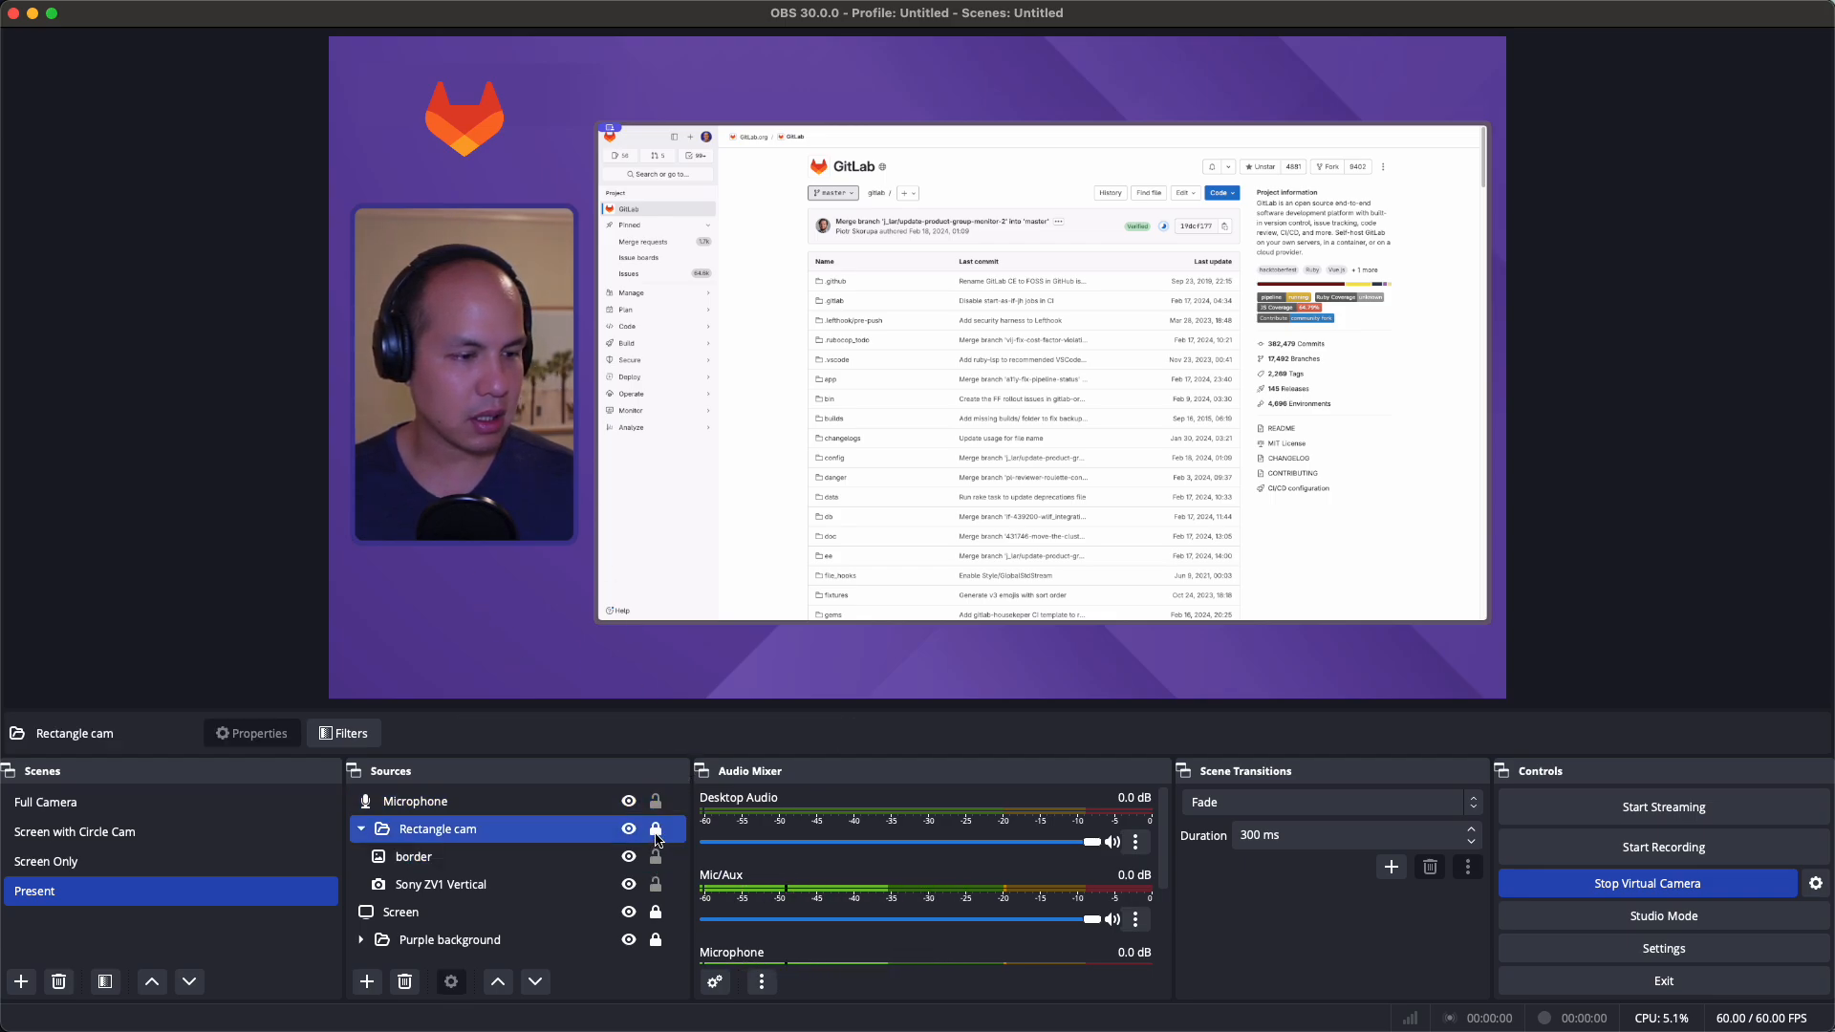
{"action": "key", "text": "Down"}
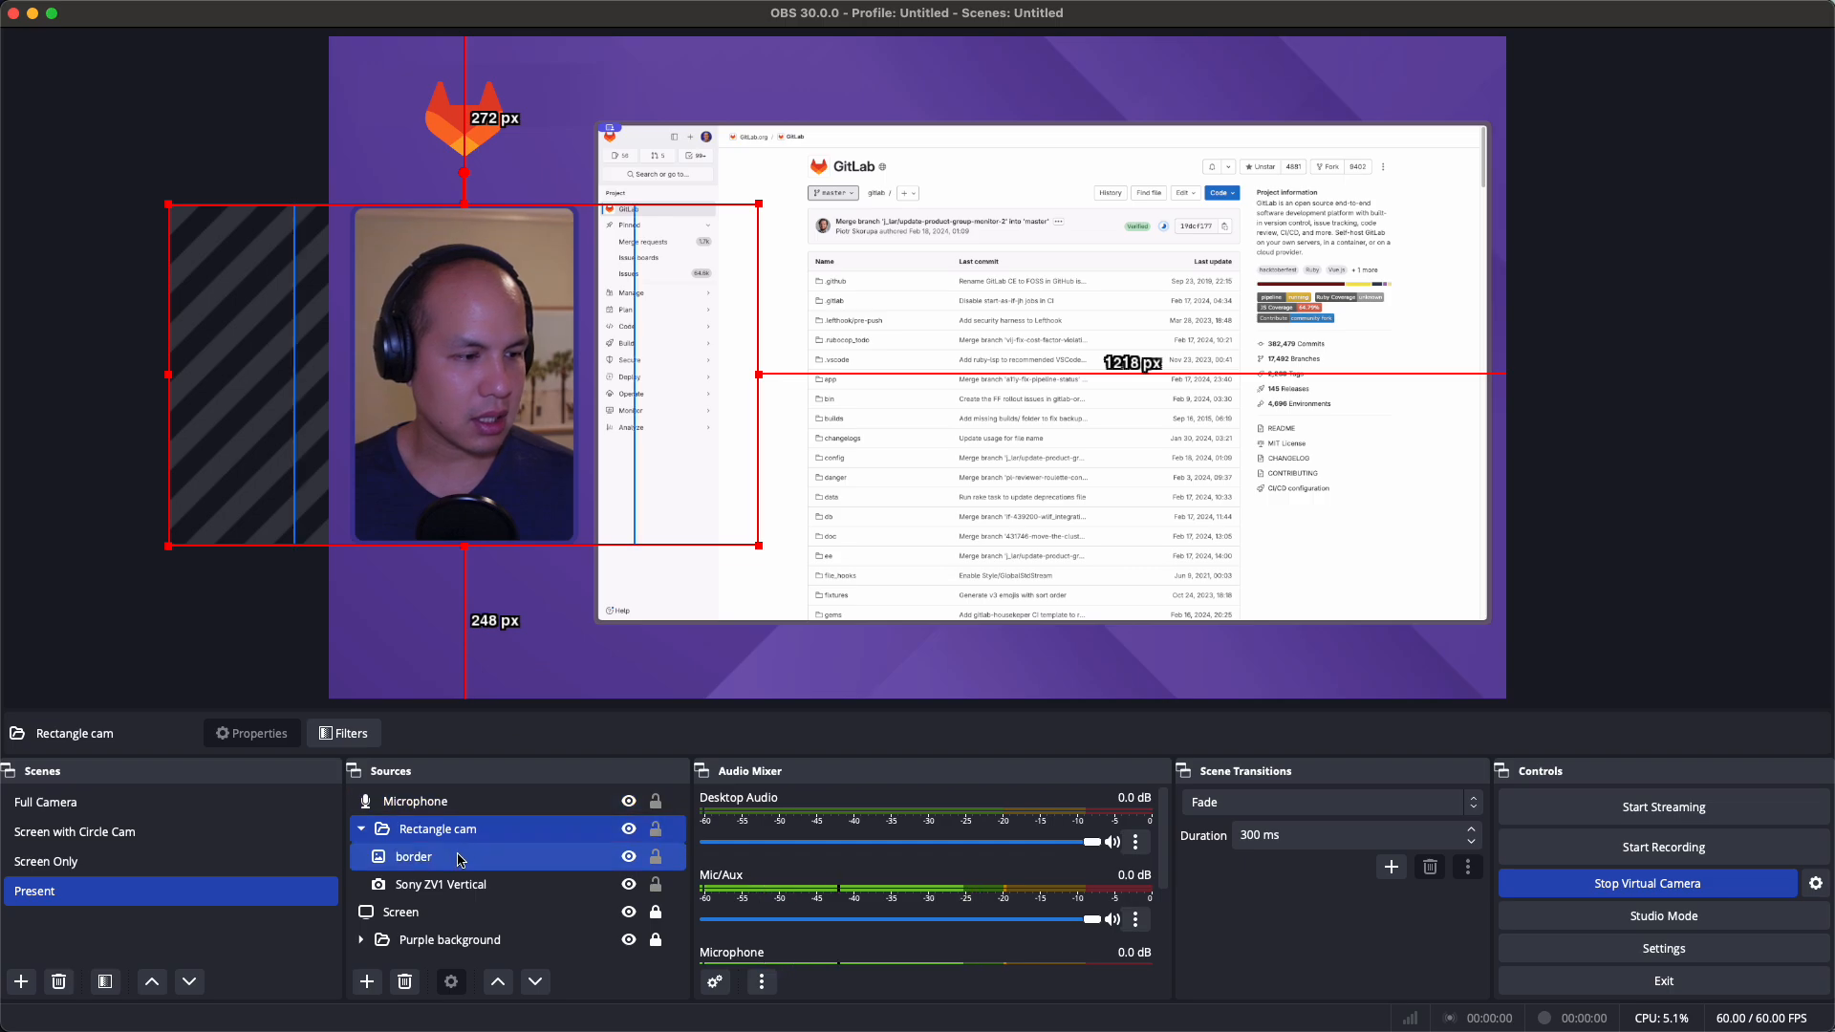
{"action": "left_click_drag", "start_coordinate": [552, 428], "coordinate": [555, 431]}
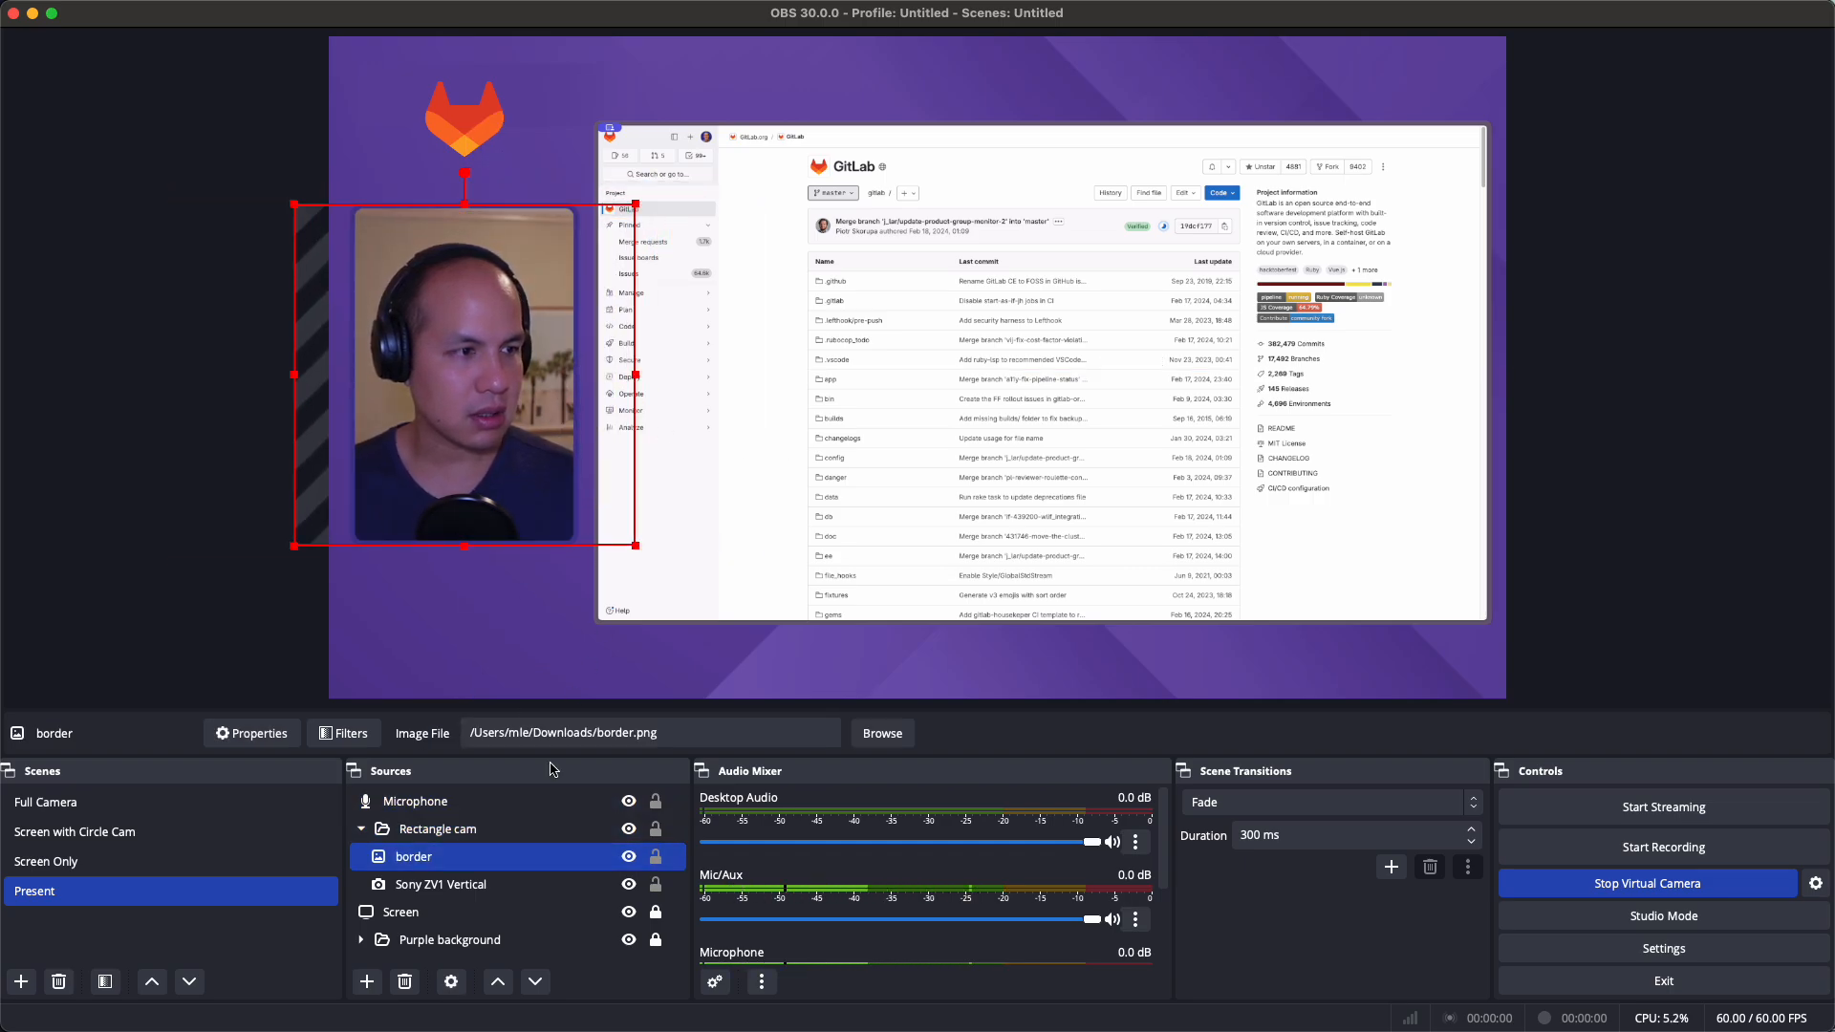
{"action": "left_click", "coordinate": [511, 711]}
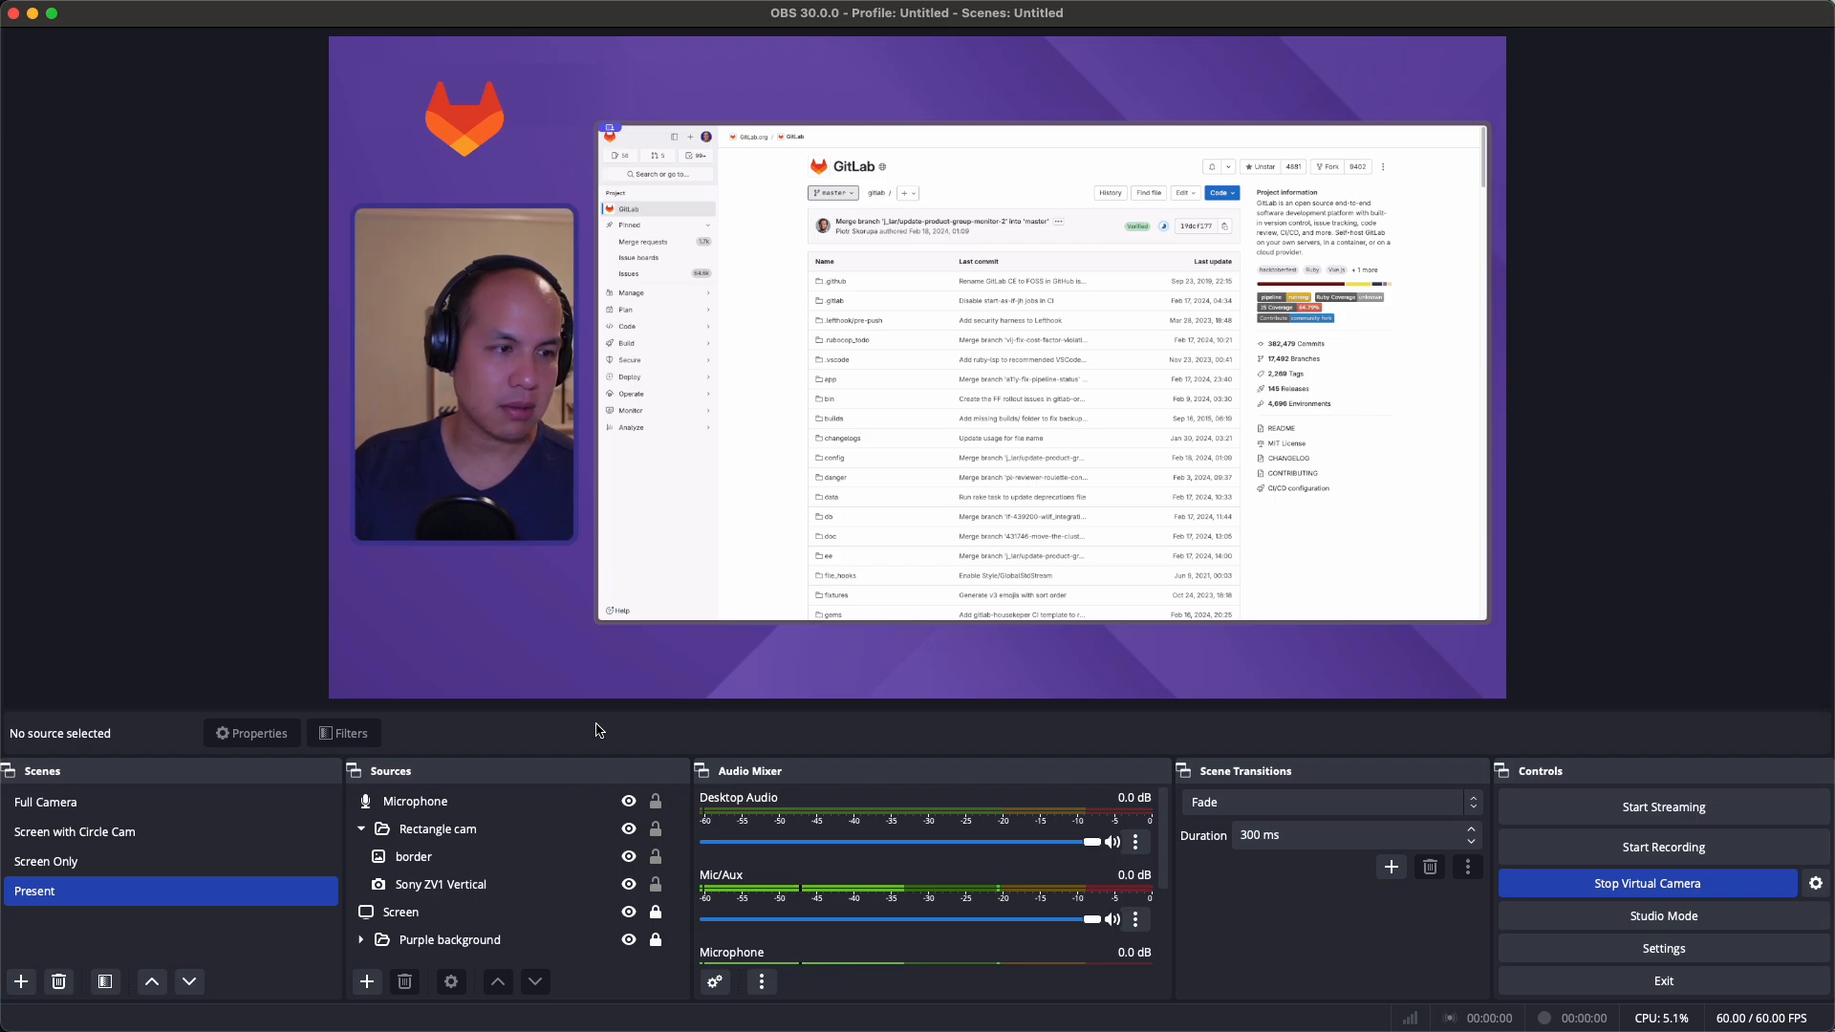
{"action": "left_click", "coordinate": [449, 884]}
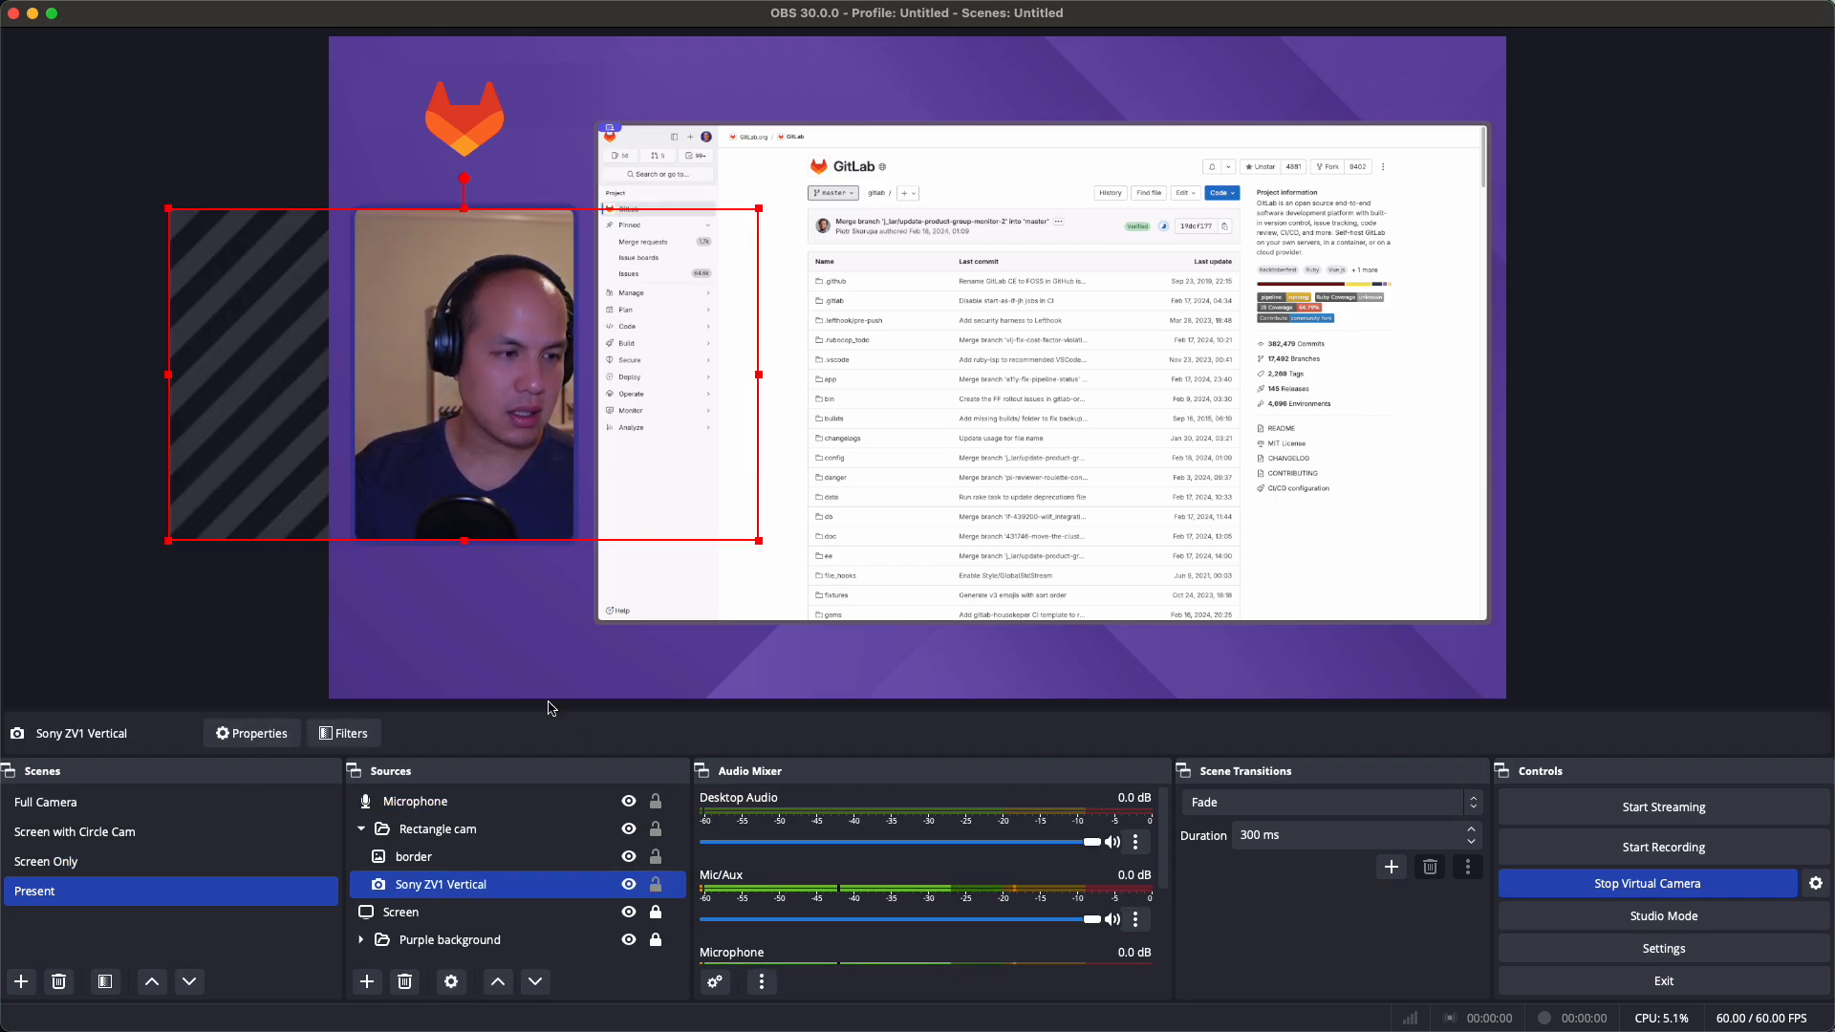
{"action": "left_click", "coordinate": [335, 727]}
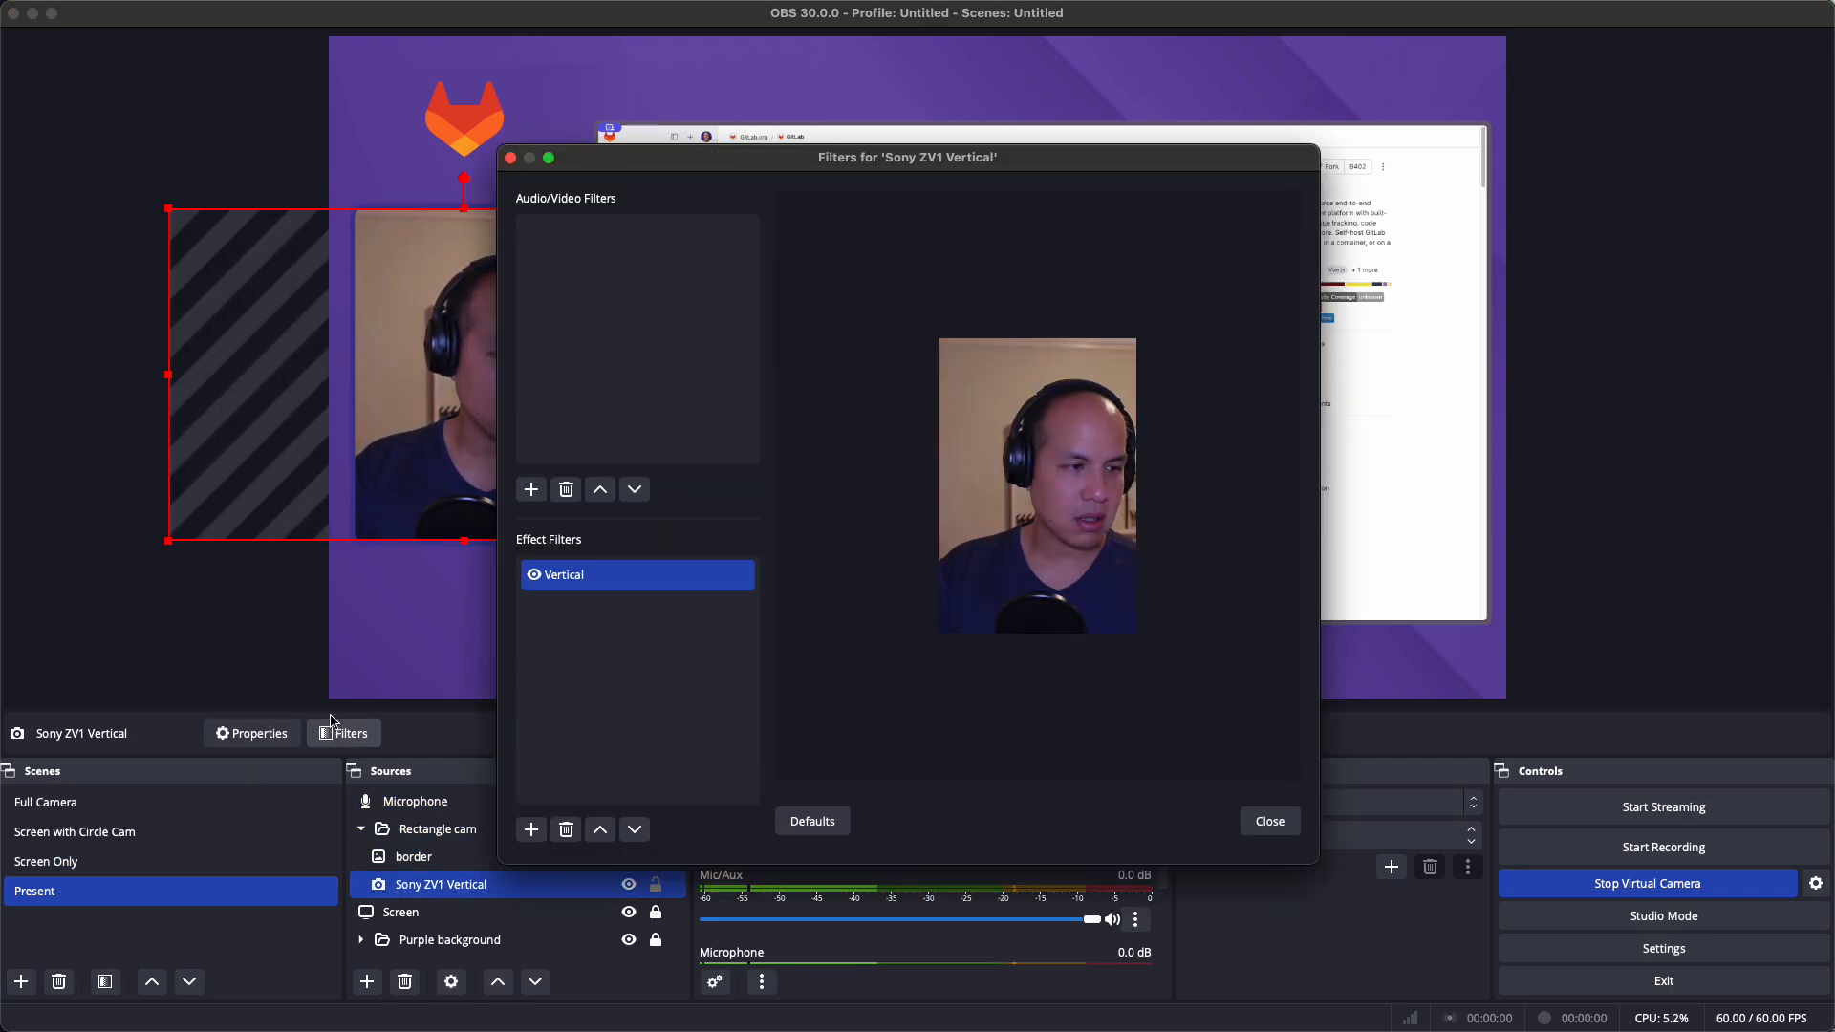
{"action": "left_click", "coordinate": [577, 591]}
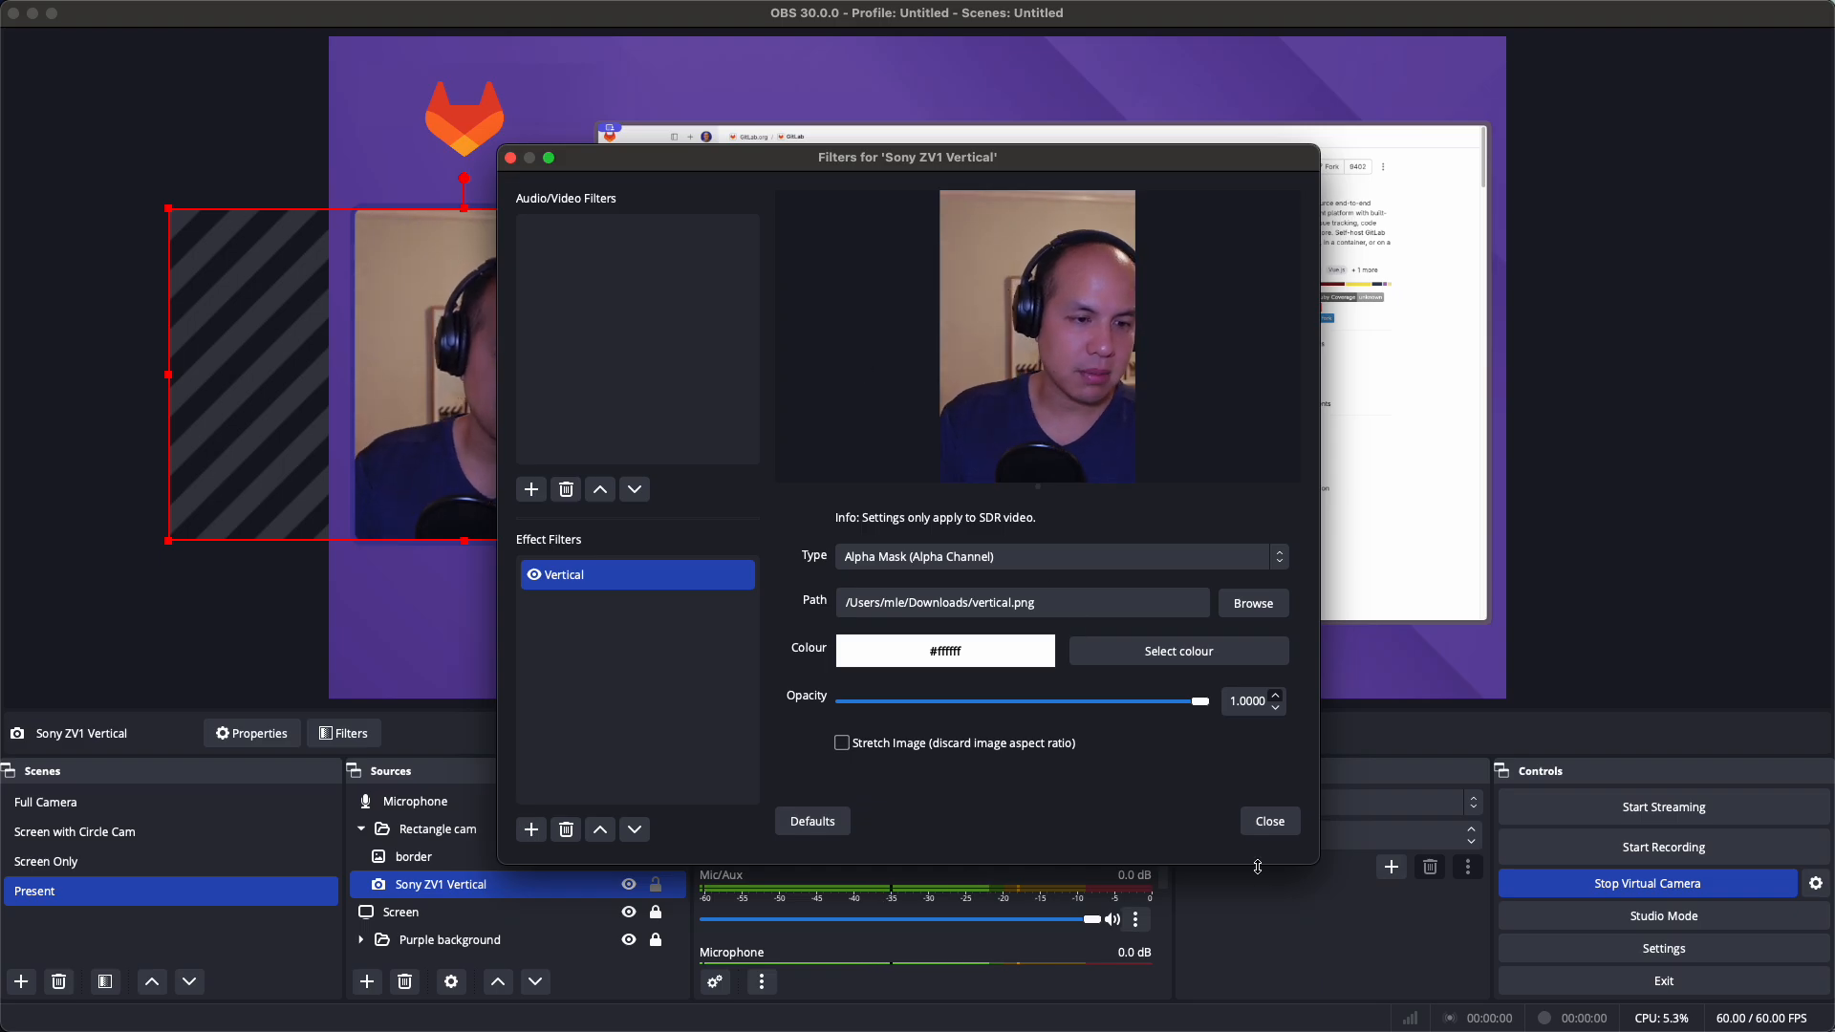
{"action": "left_click", "coordinate": [1275, 824]}
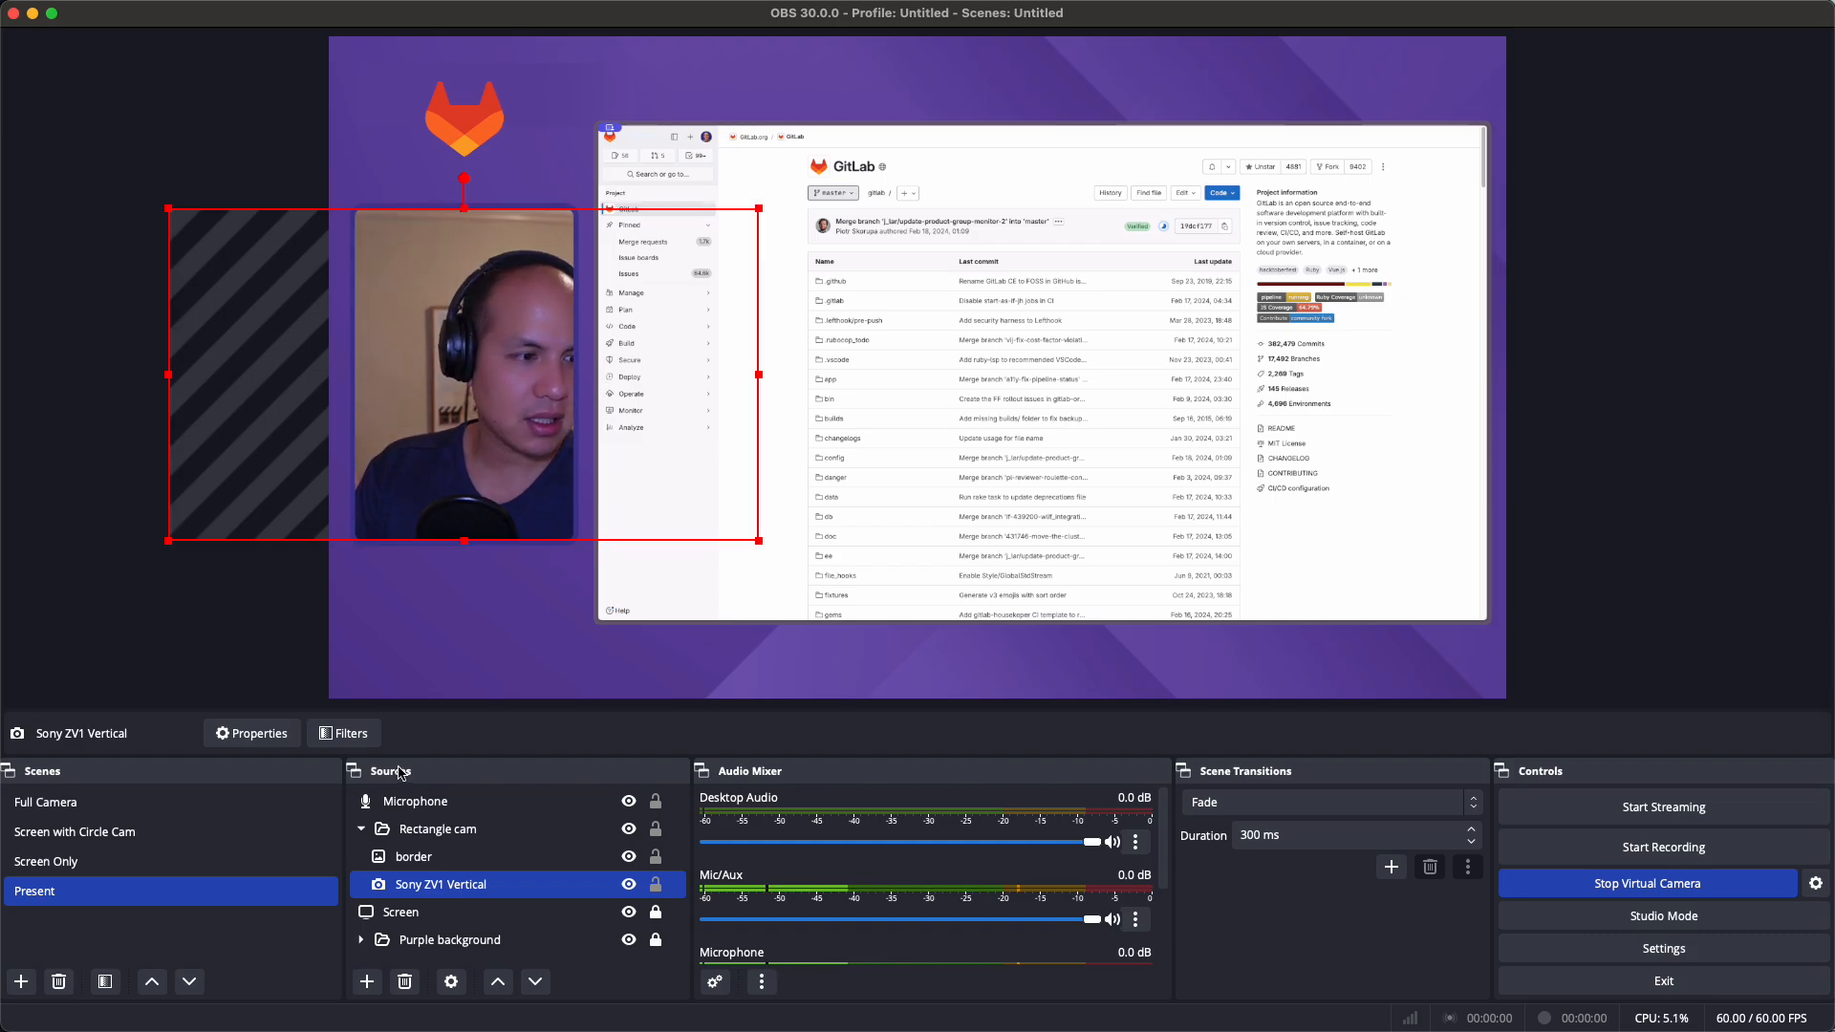
{"action": "left_click", "coordinate": [442, 634]}
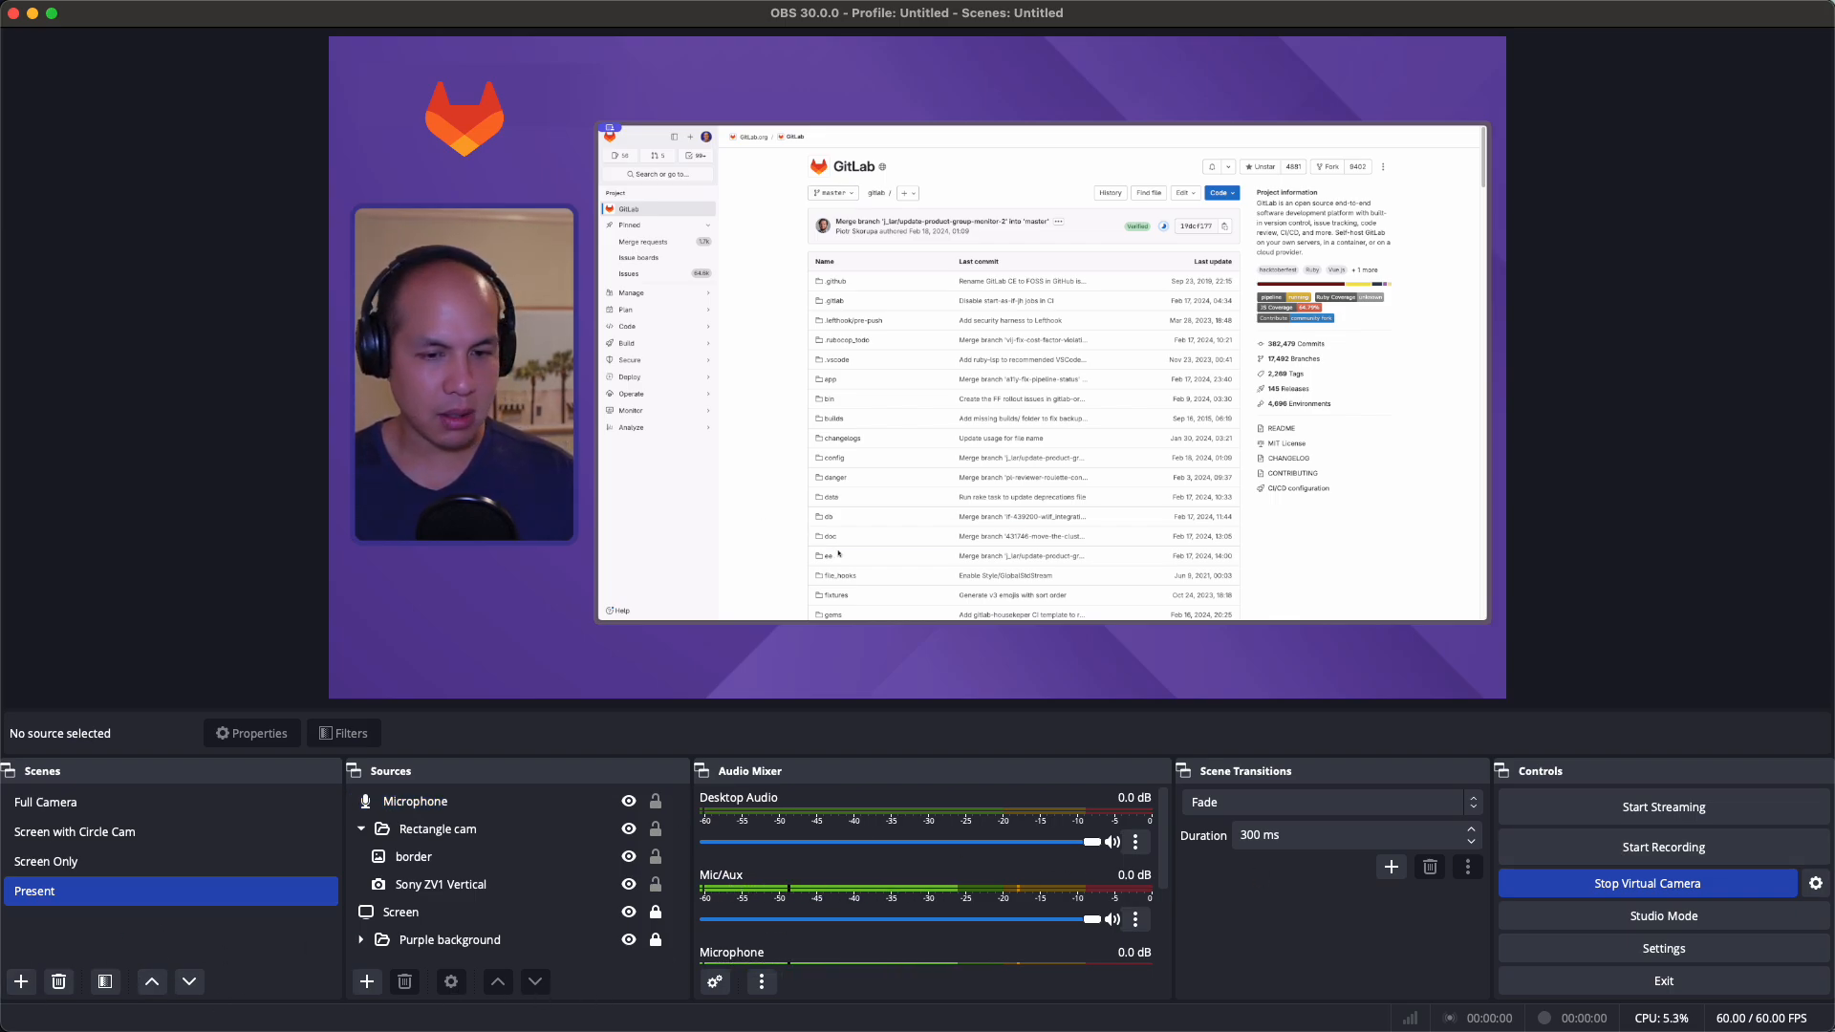
Restart the OBS virtual camera and bring the Zoom Meeting window over OBS
{"action": "left_click", "coordinate": [1714, 891]}
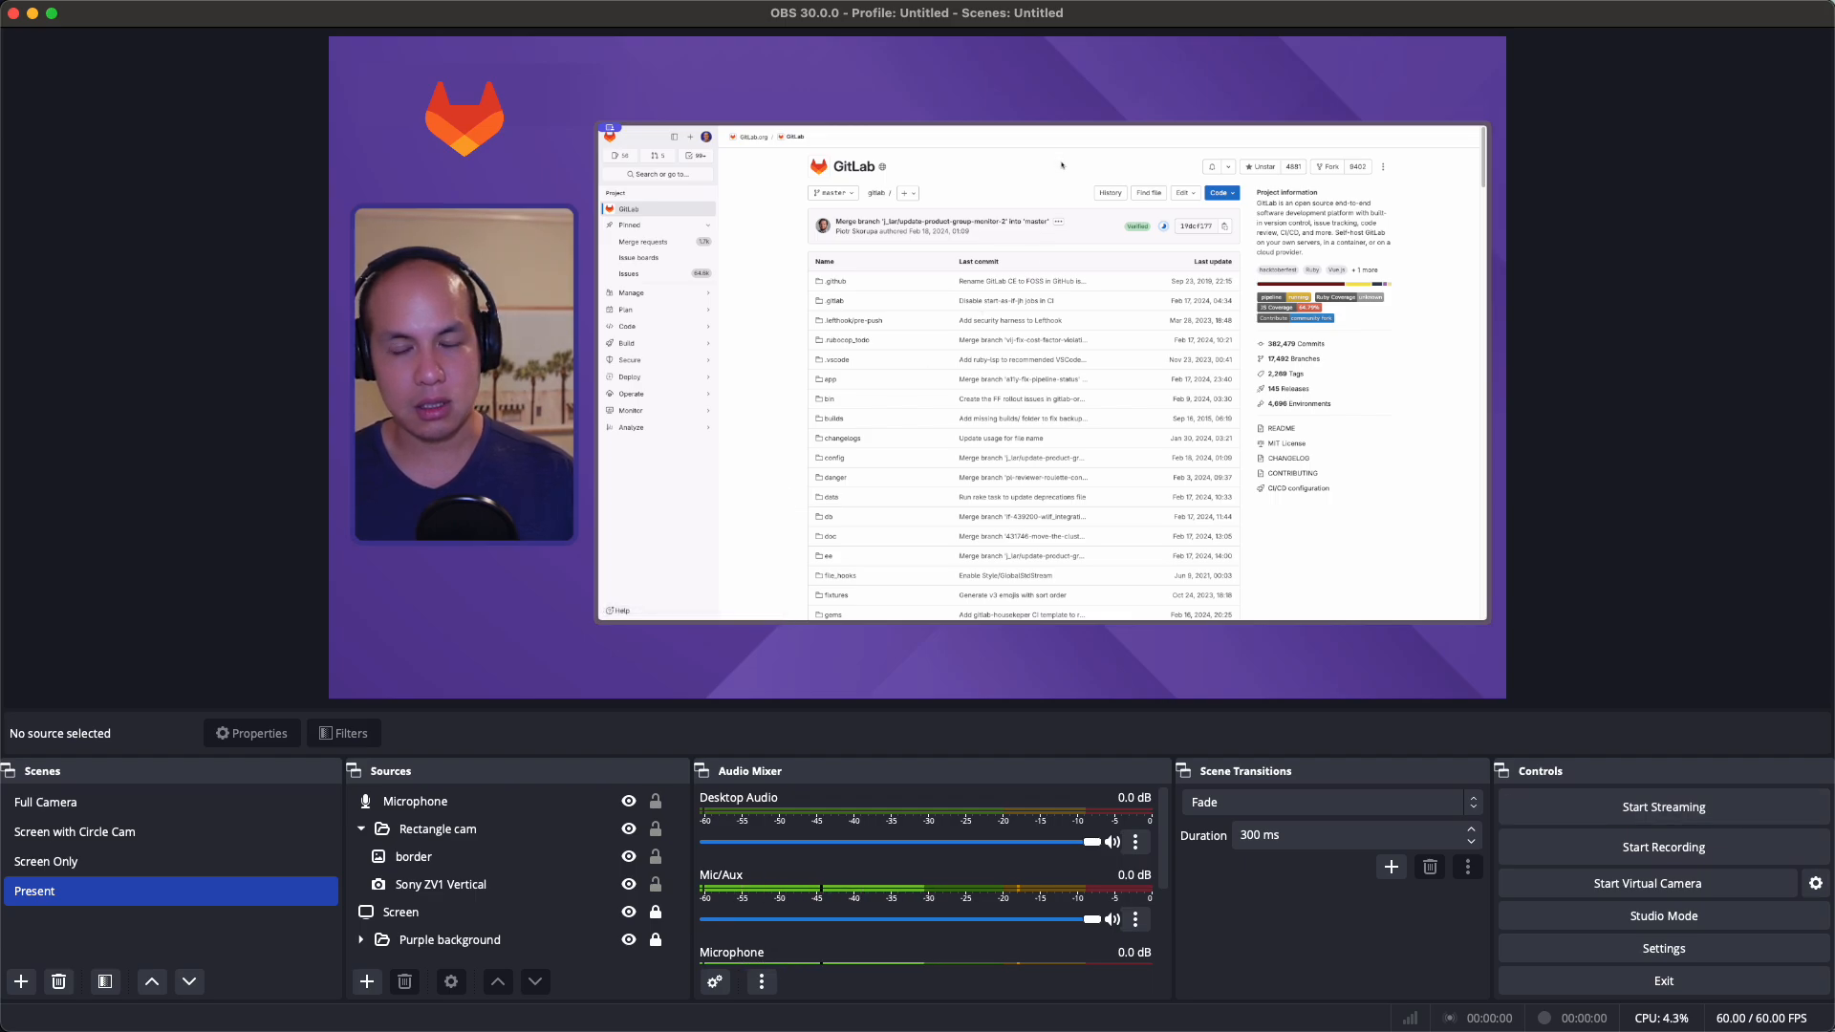
{"action": "left_click", "coordinate": [1674, 884]}
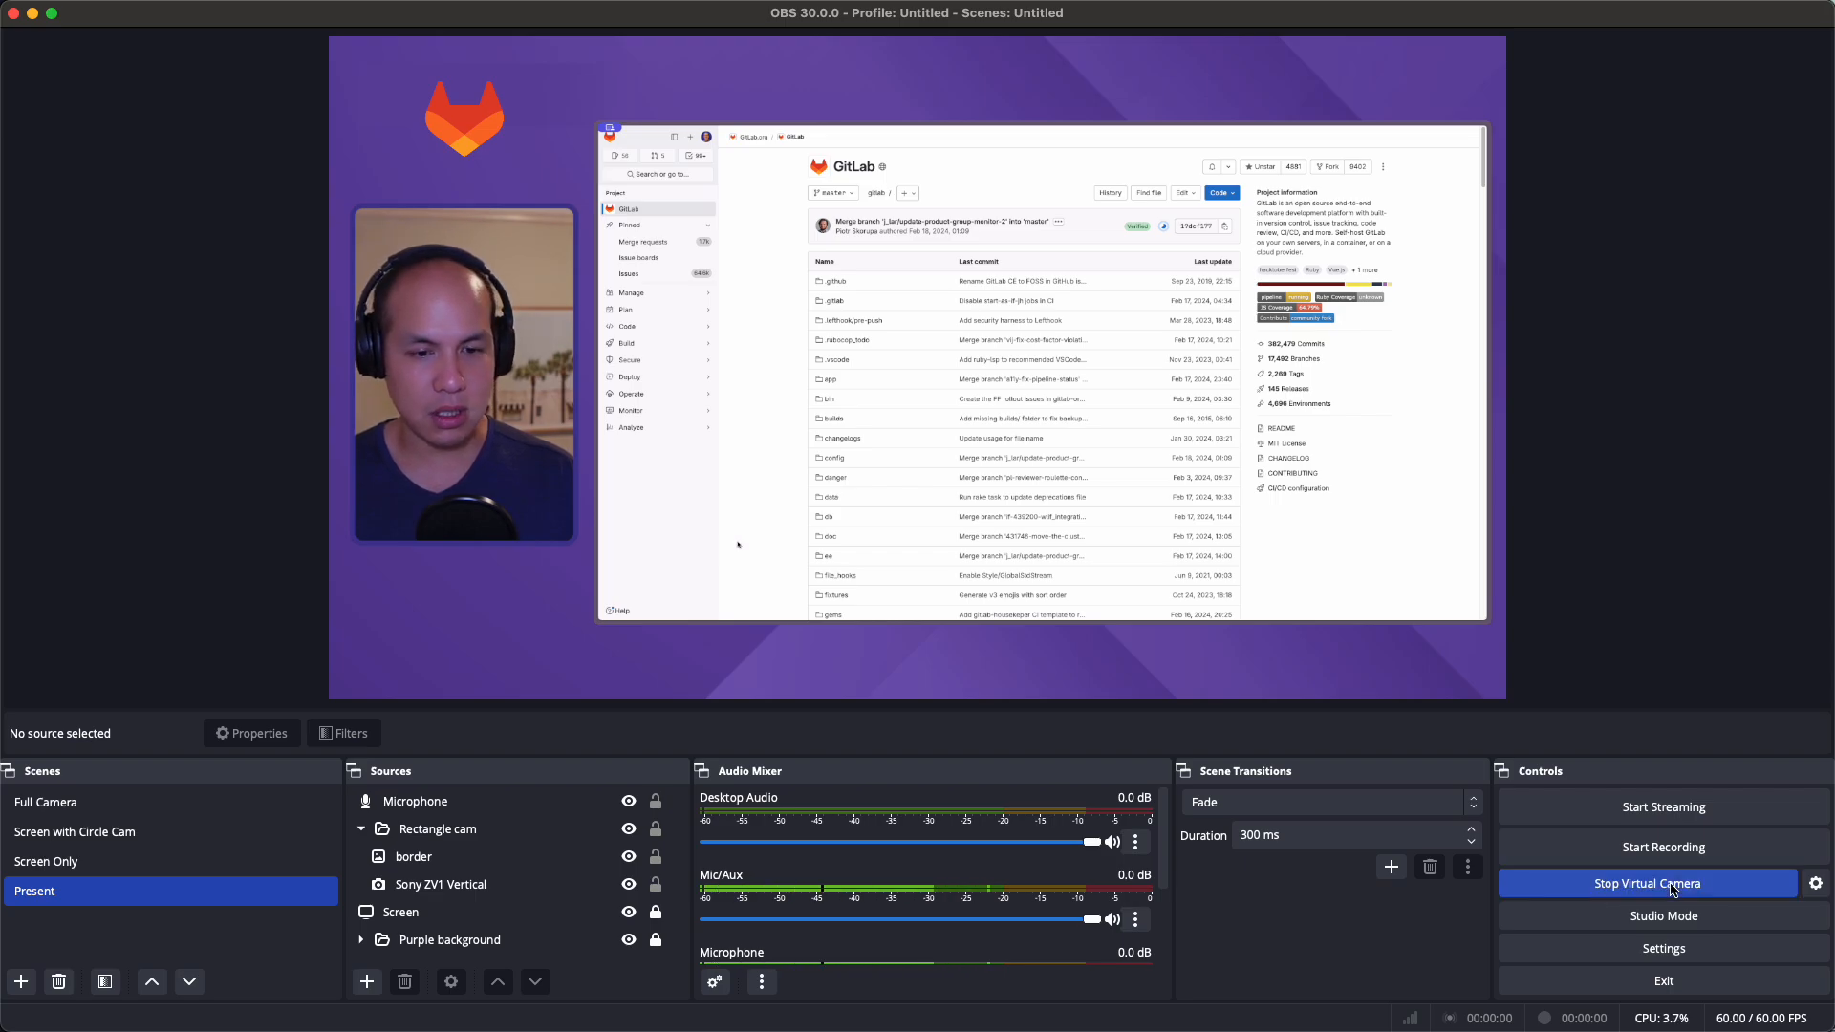
{"action": "left_click_drag", "start_coordinate": [1834, 177], "coordinate": [524, 106]}
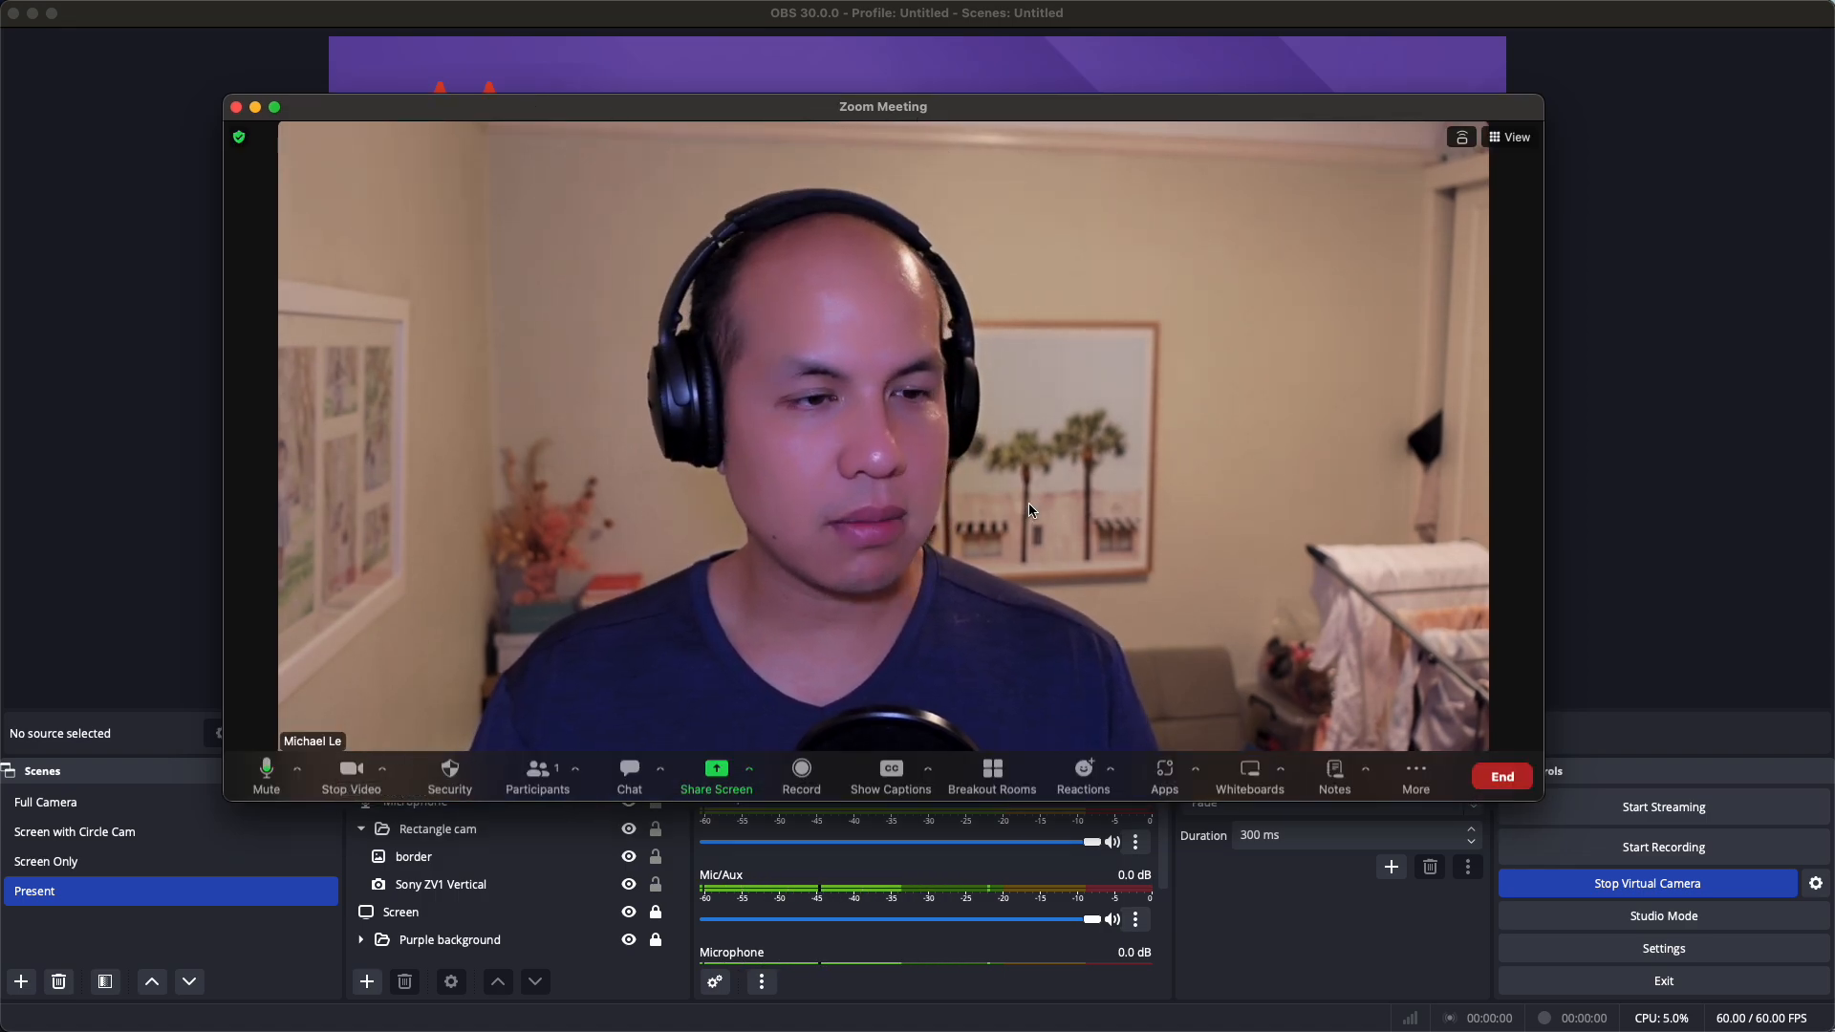
Switch Zoom's video source to OBS Virtual Camera, then move Zoom aside and return to OBS
{"action": "left_click", "coordinate": [382, 769]}
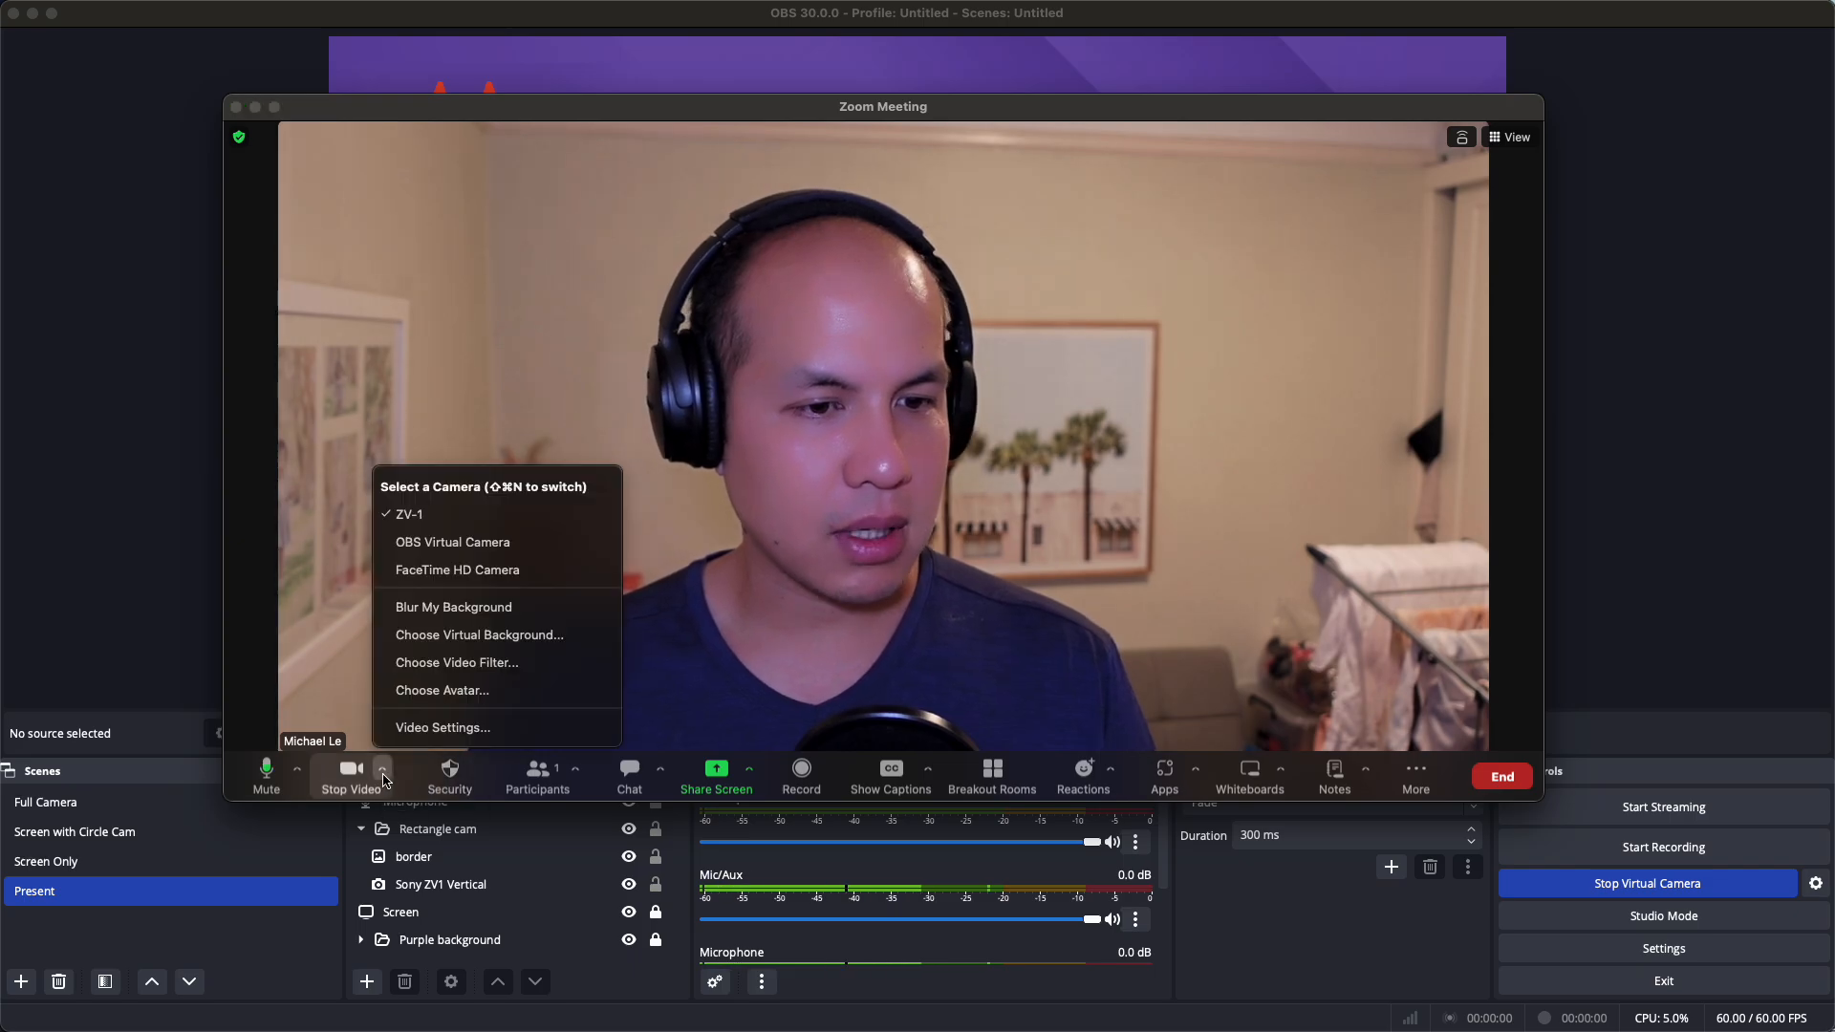
{"action": "left_click", "coordinate": [463, 542]}
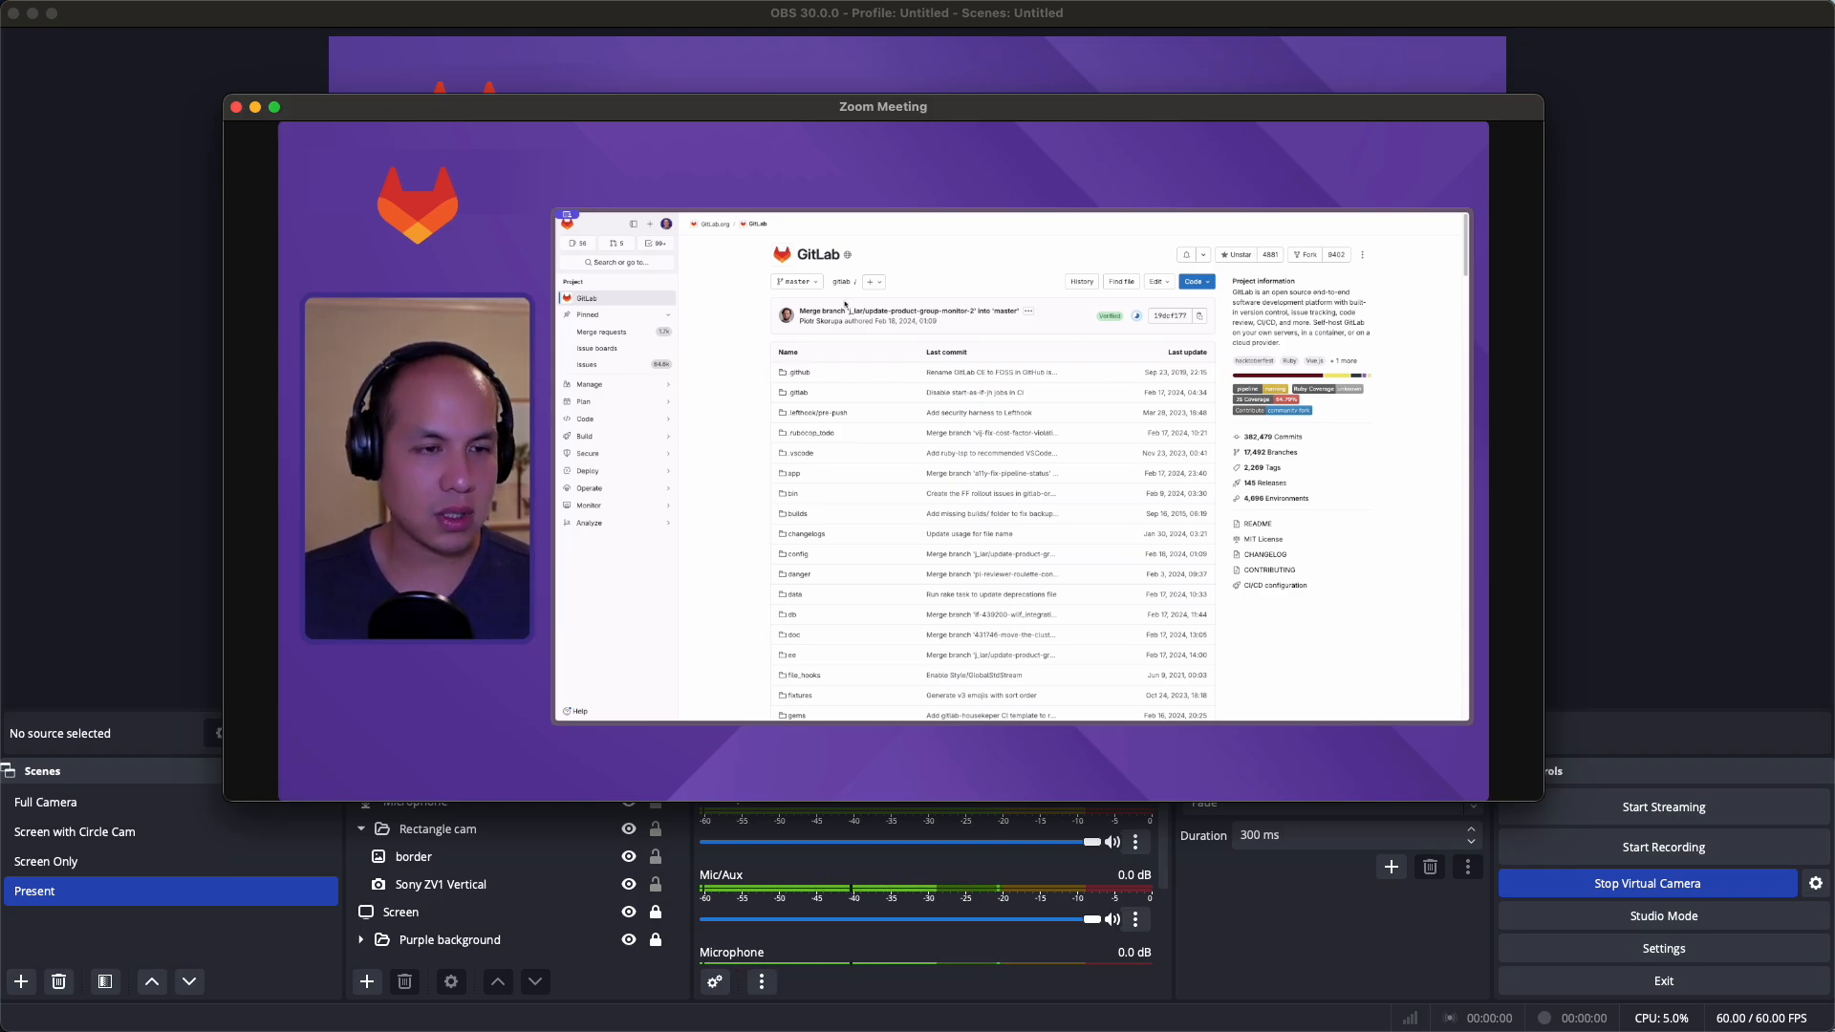
{"action": "left_click_drag", "start_coordinate": [507, 107], "coordinate": [841, 123]}
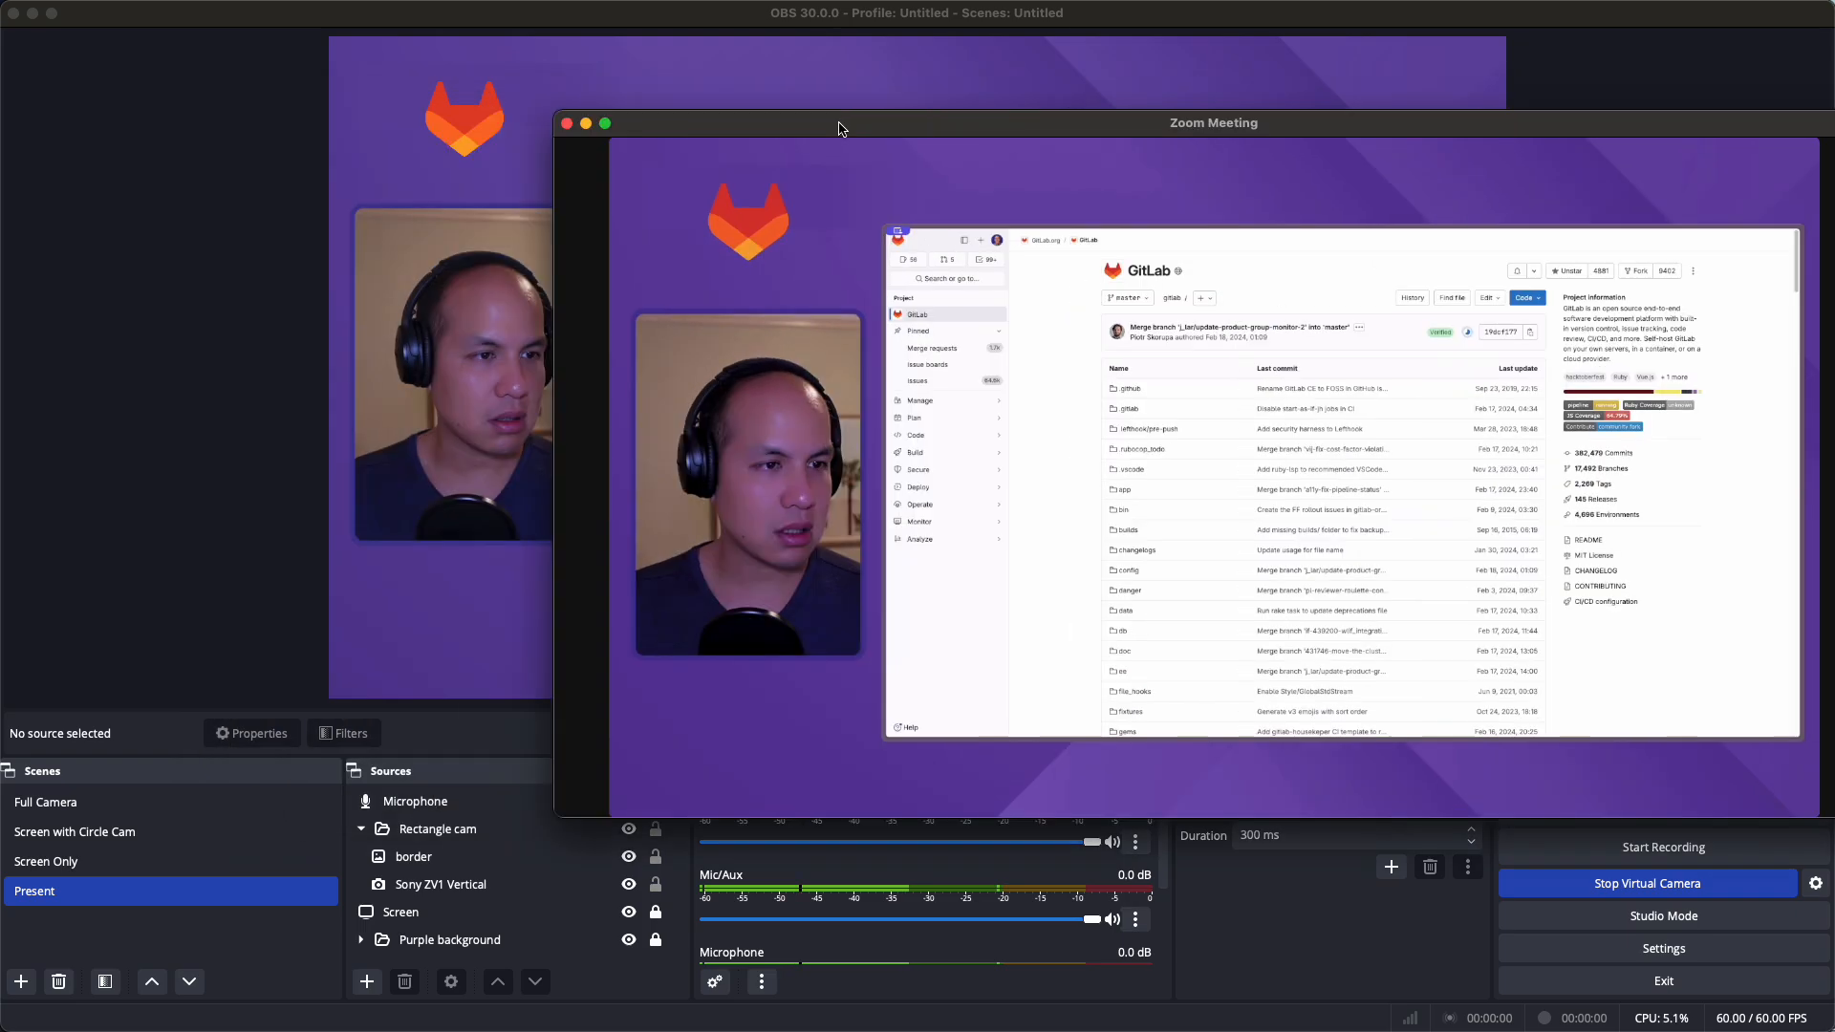
{"action": "left_click", "coordinate": [1037, 175]}
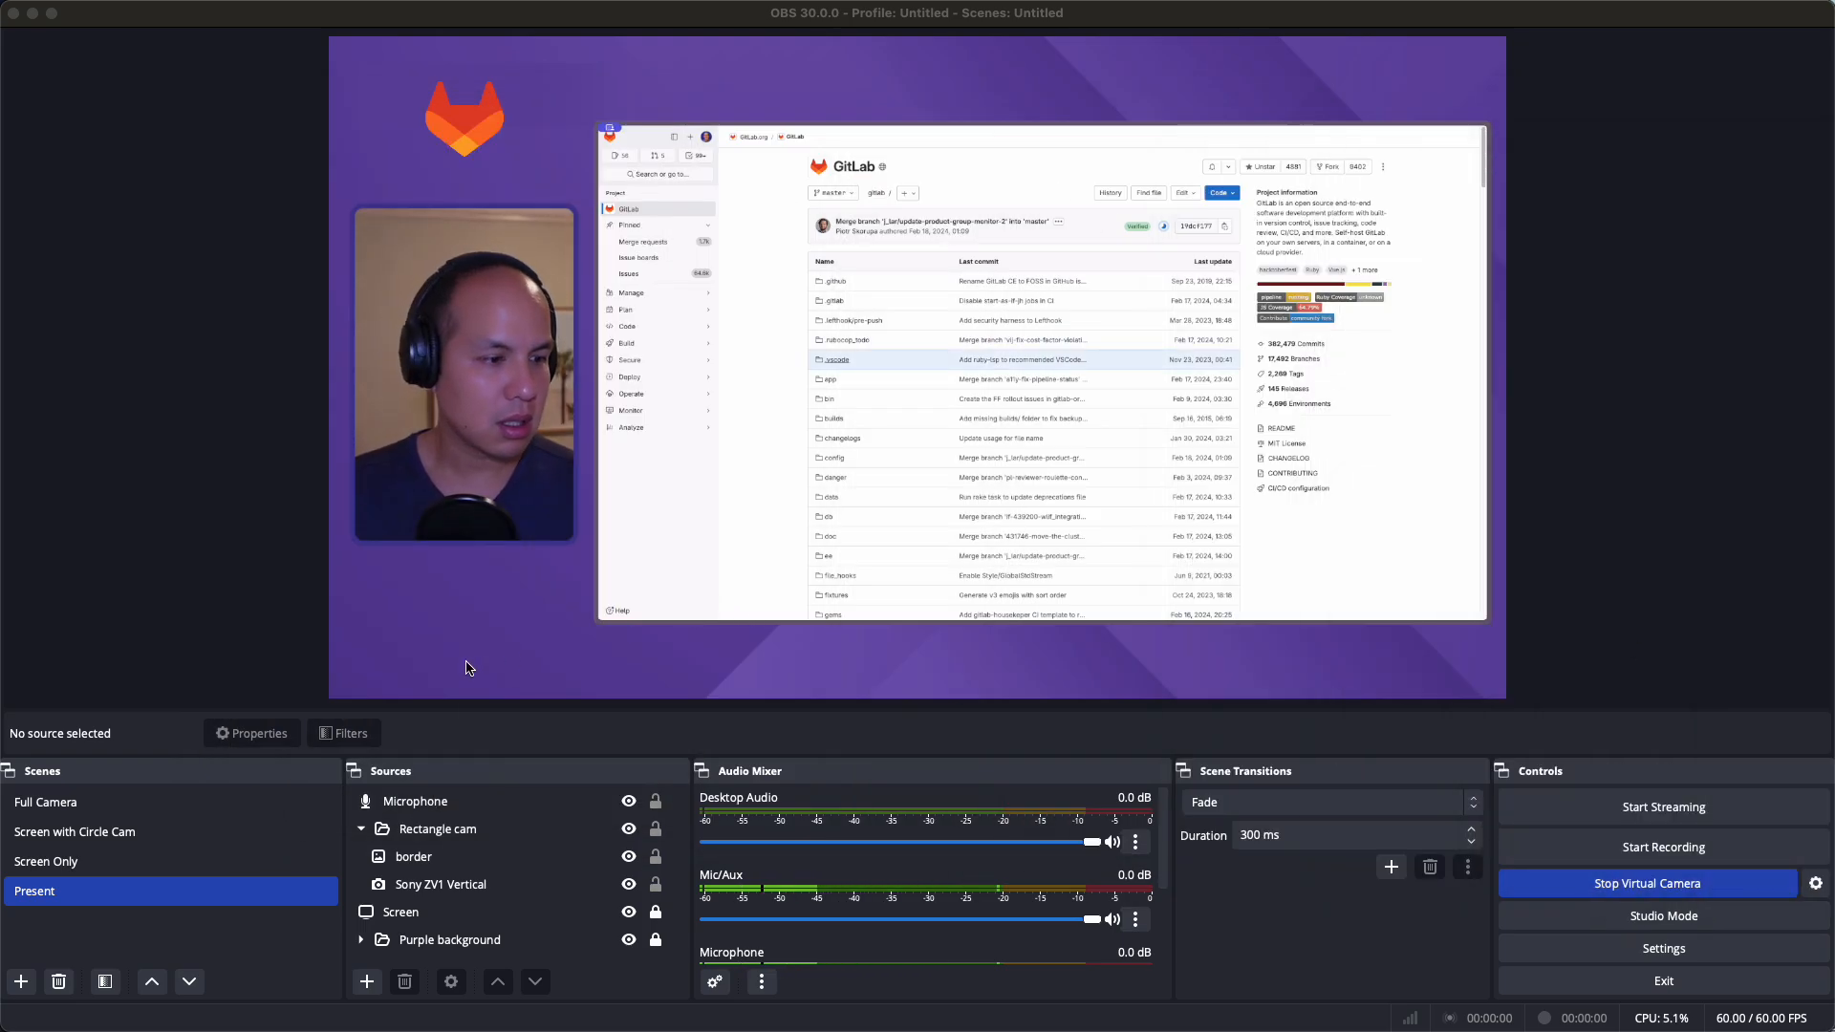
Create a scene named 'scratch' and add a macOS Screen Capture source with default settings
{"action": "left_click", "coordinate": [21, 983]}
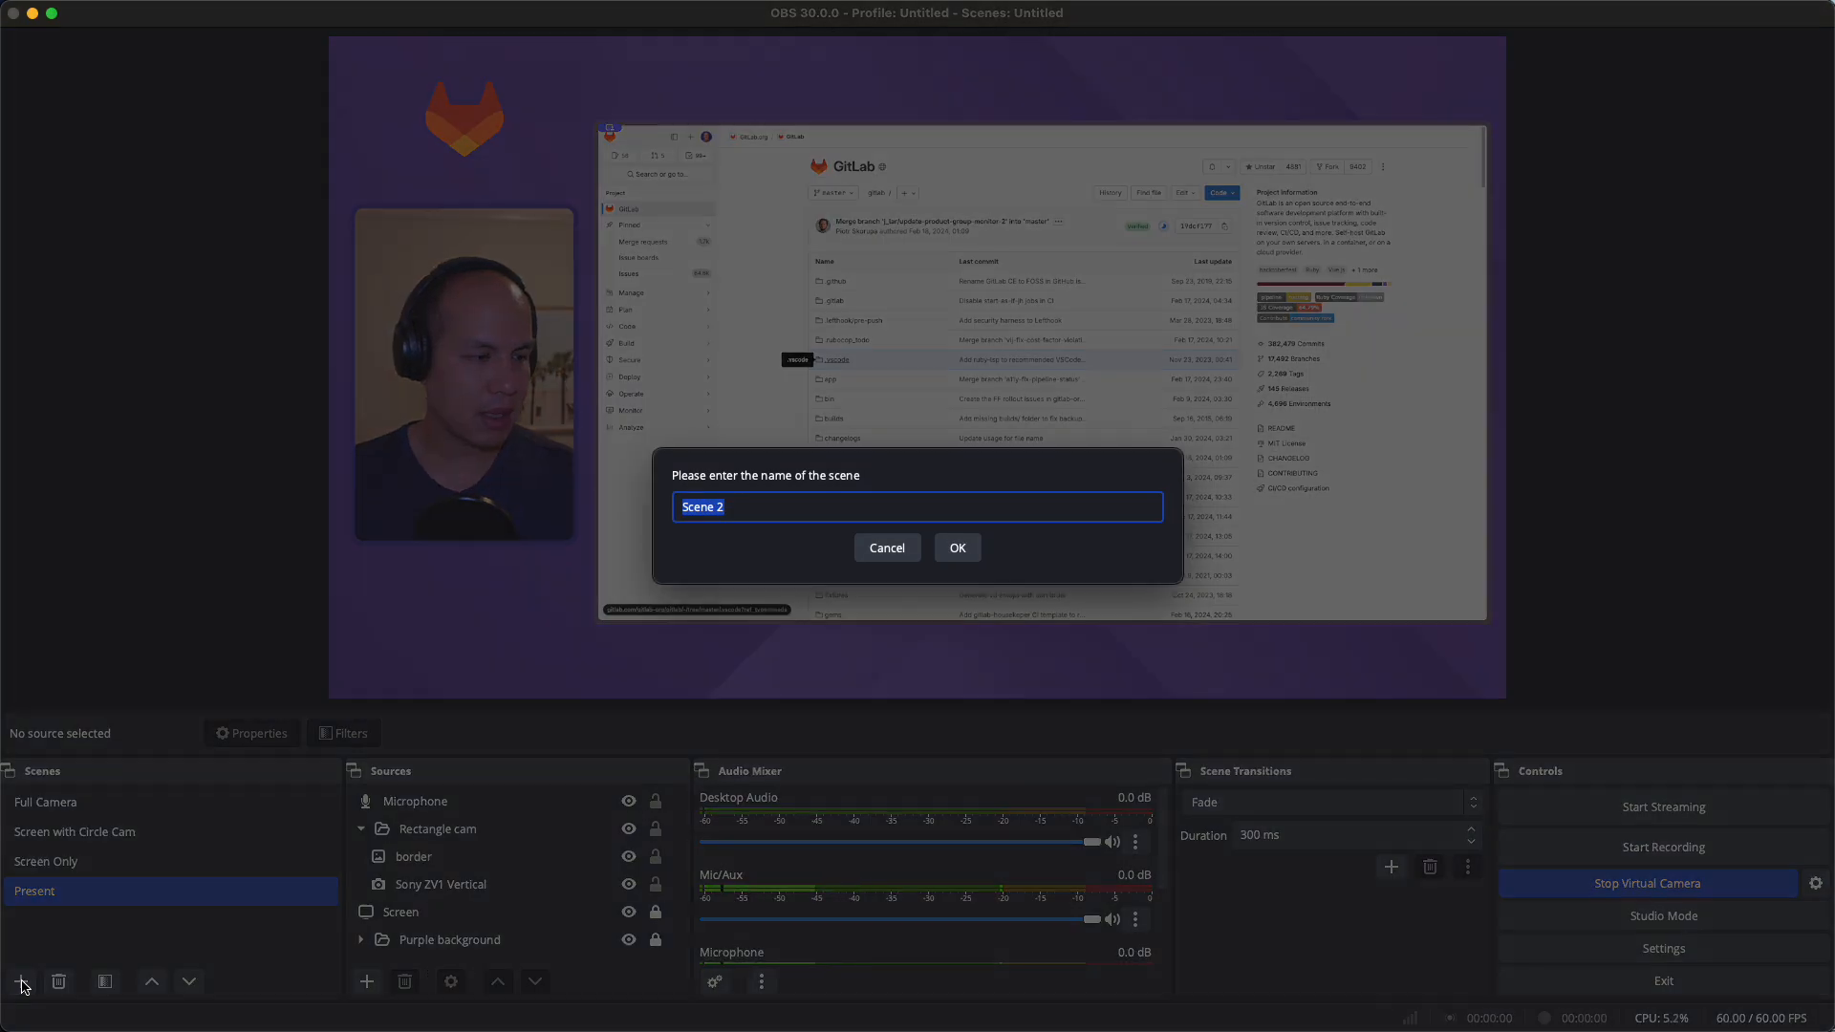
{"action": "type", "text": "scratch"}
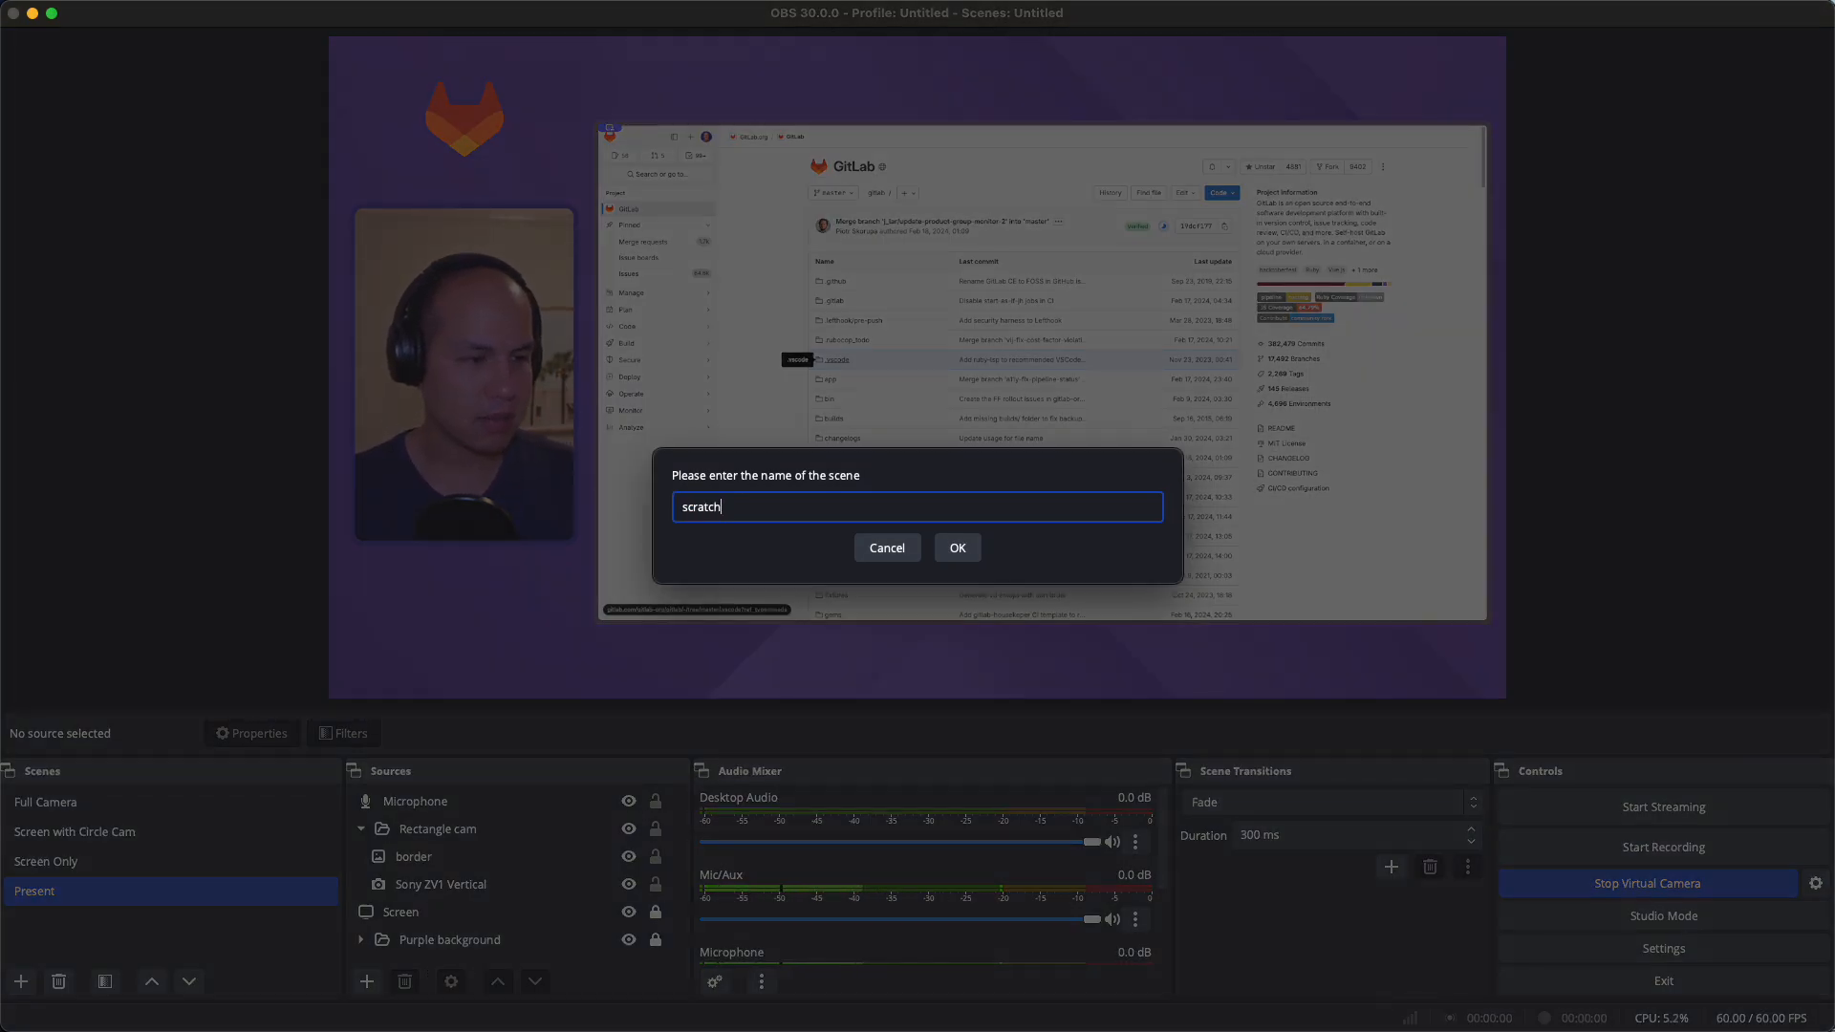
{"action": "key", "text": "Return"}
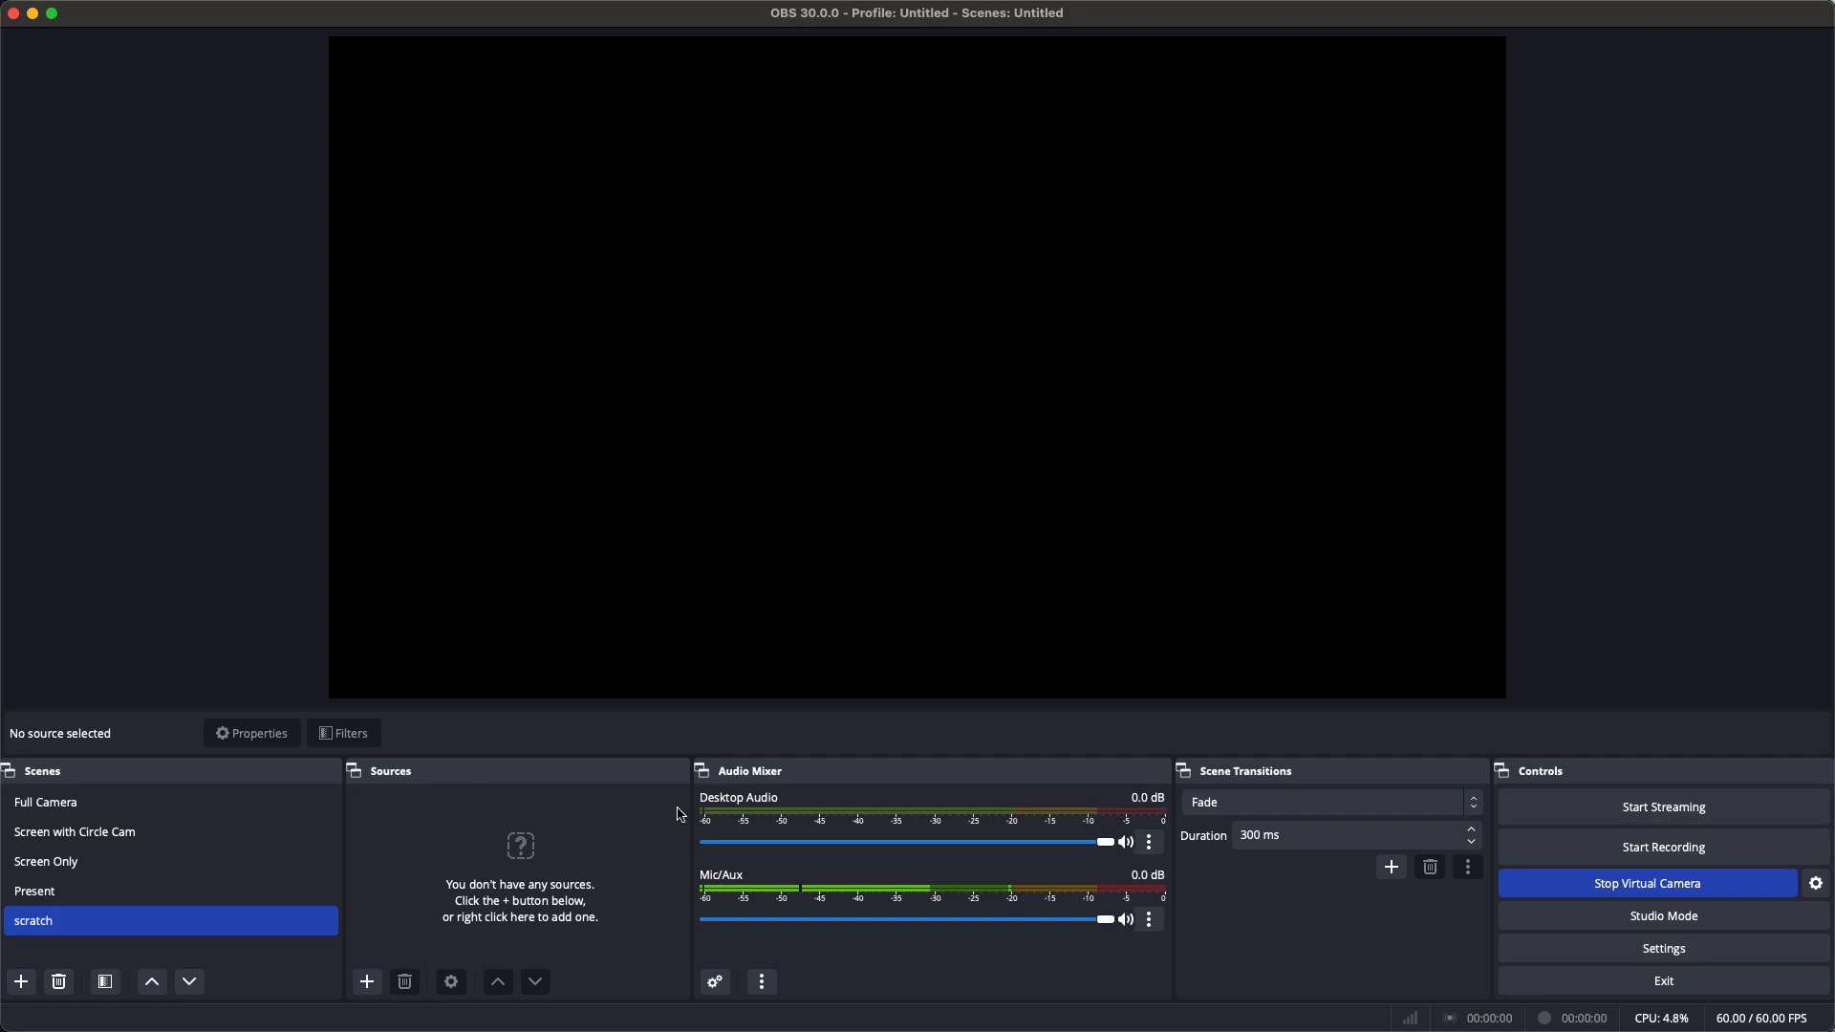
{"action": "left_click", "coordinate": [367, 983]}
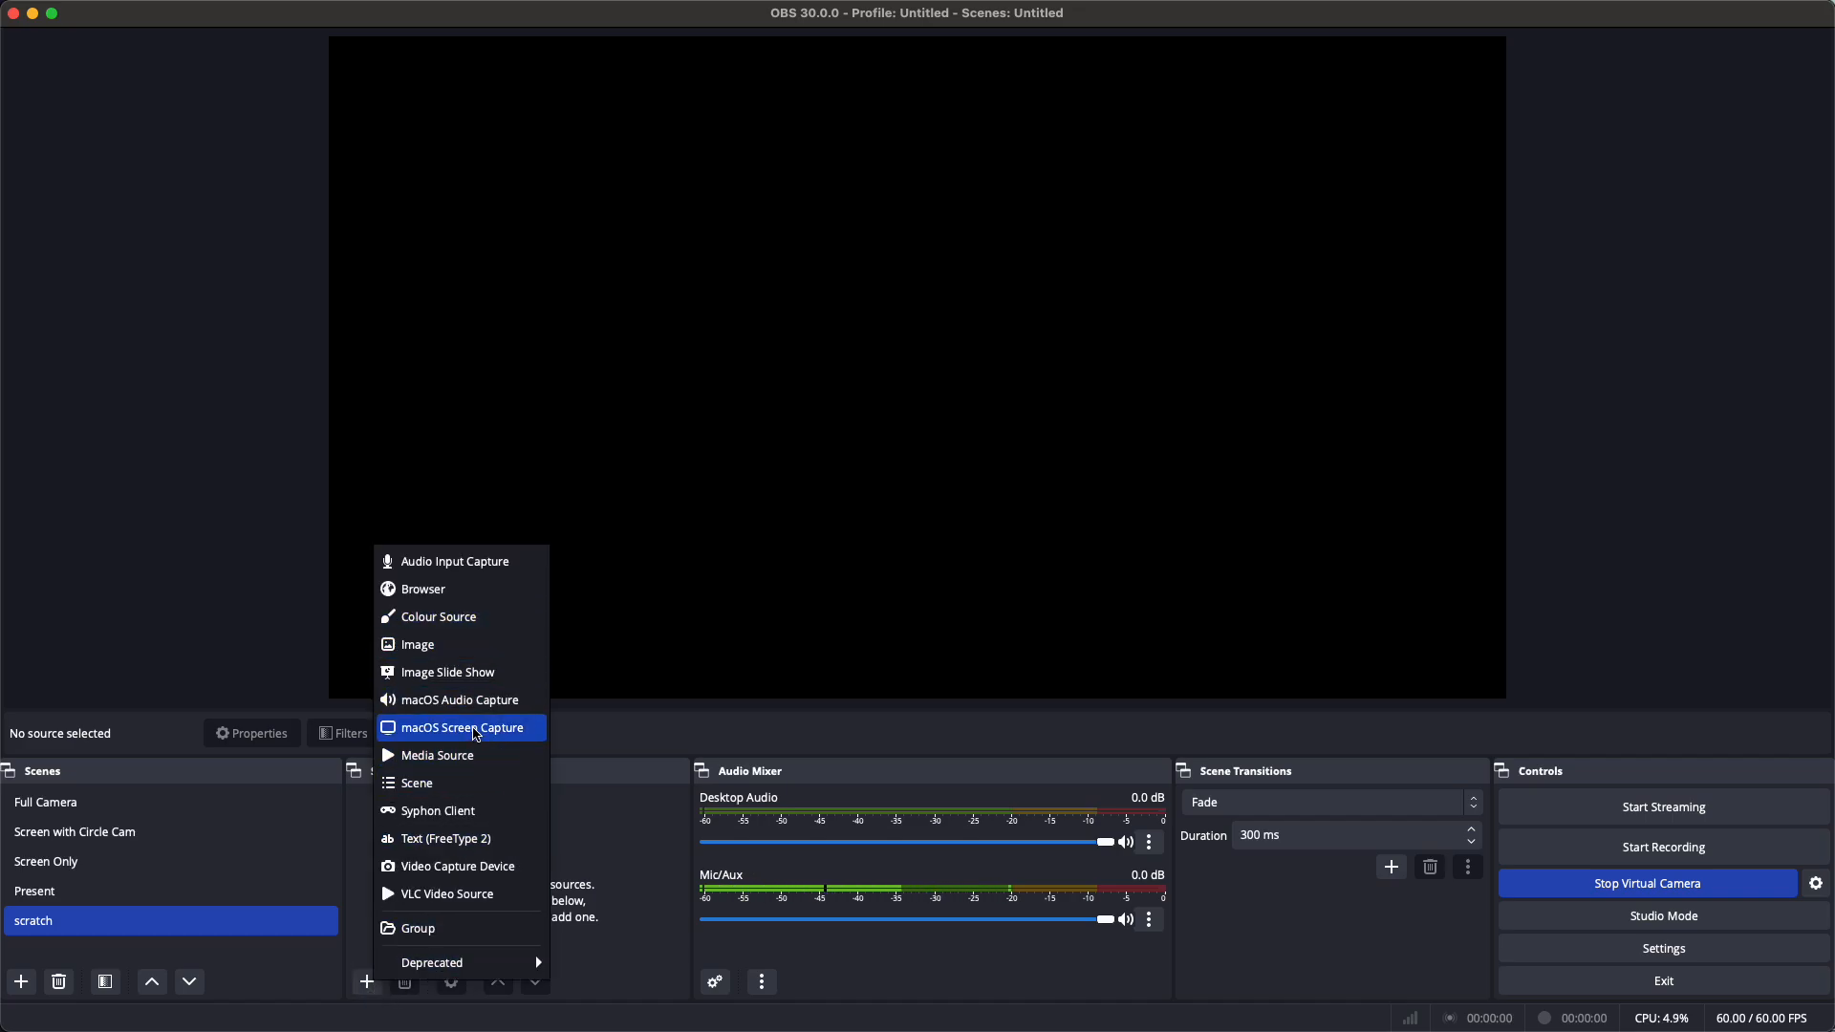
{"action": "left_click", "coordinate": [478, 731]}
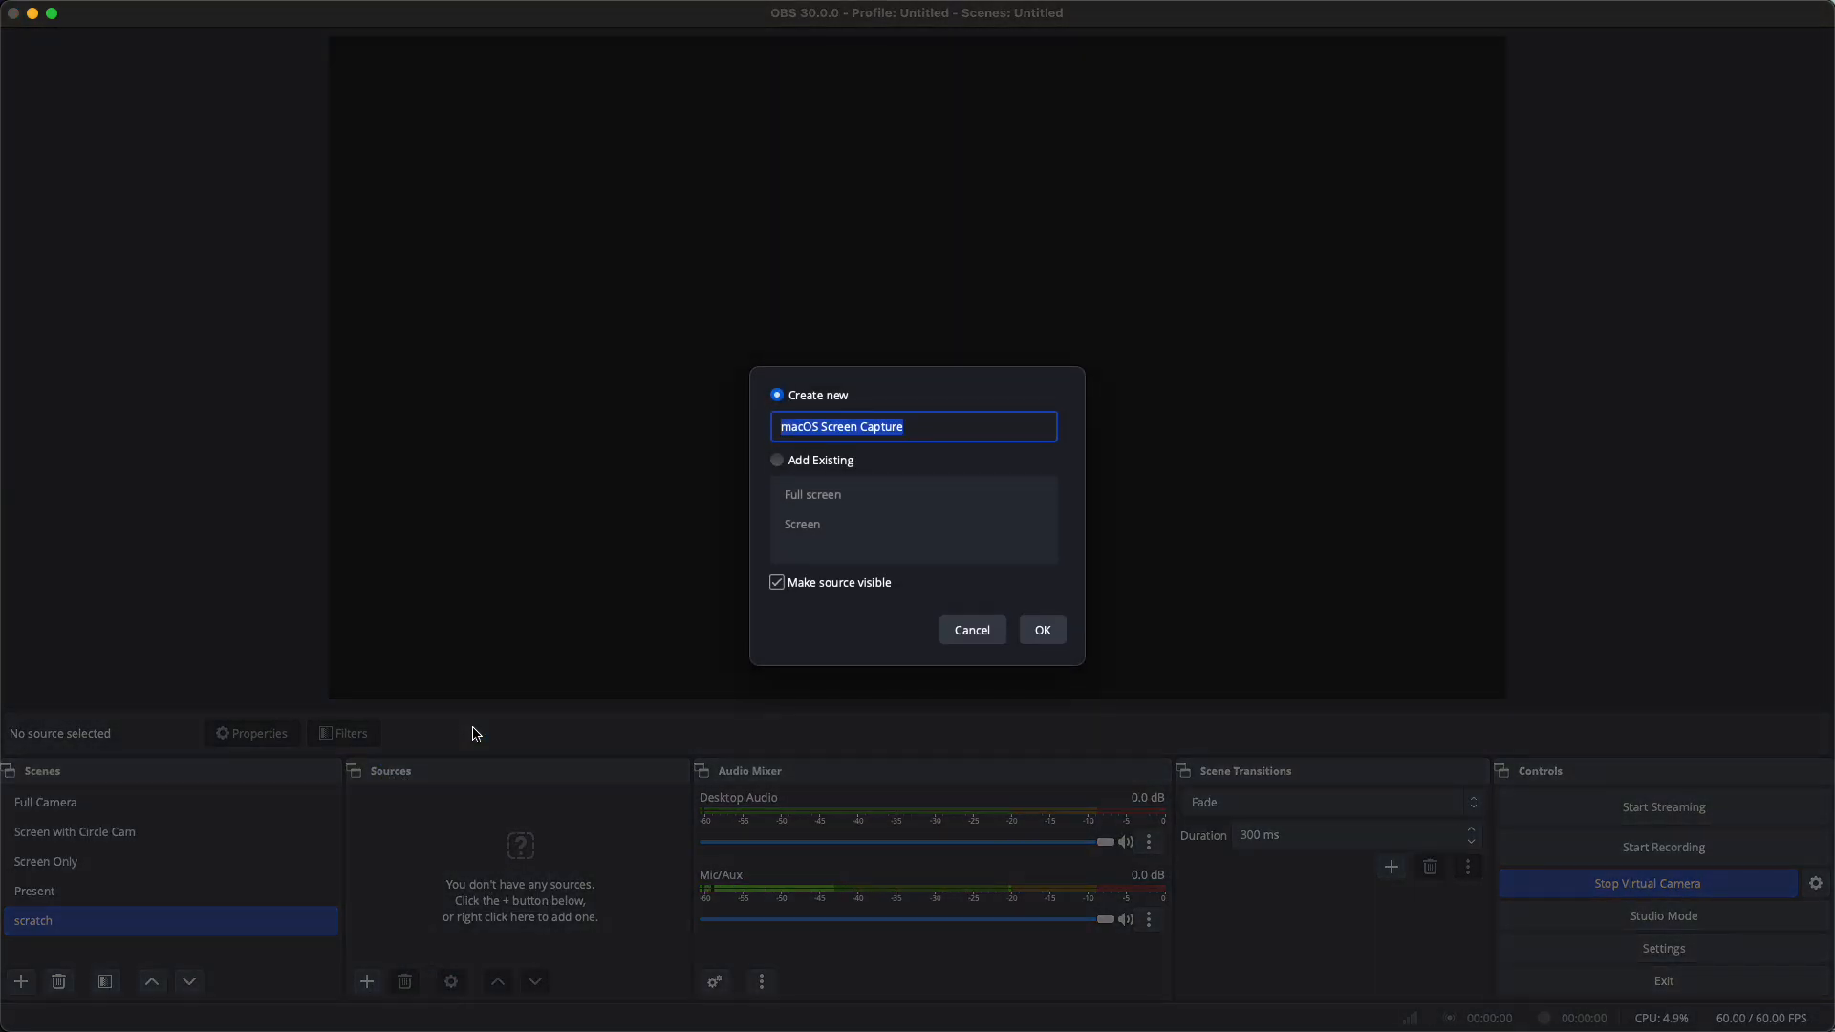
{"action": "left_click", "coordinate": [1043, 629]}
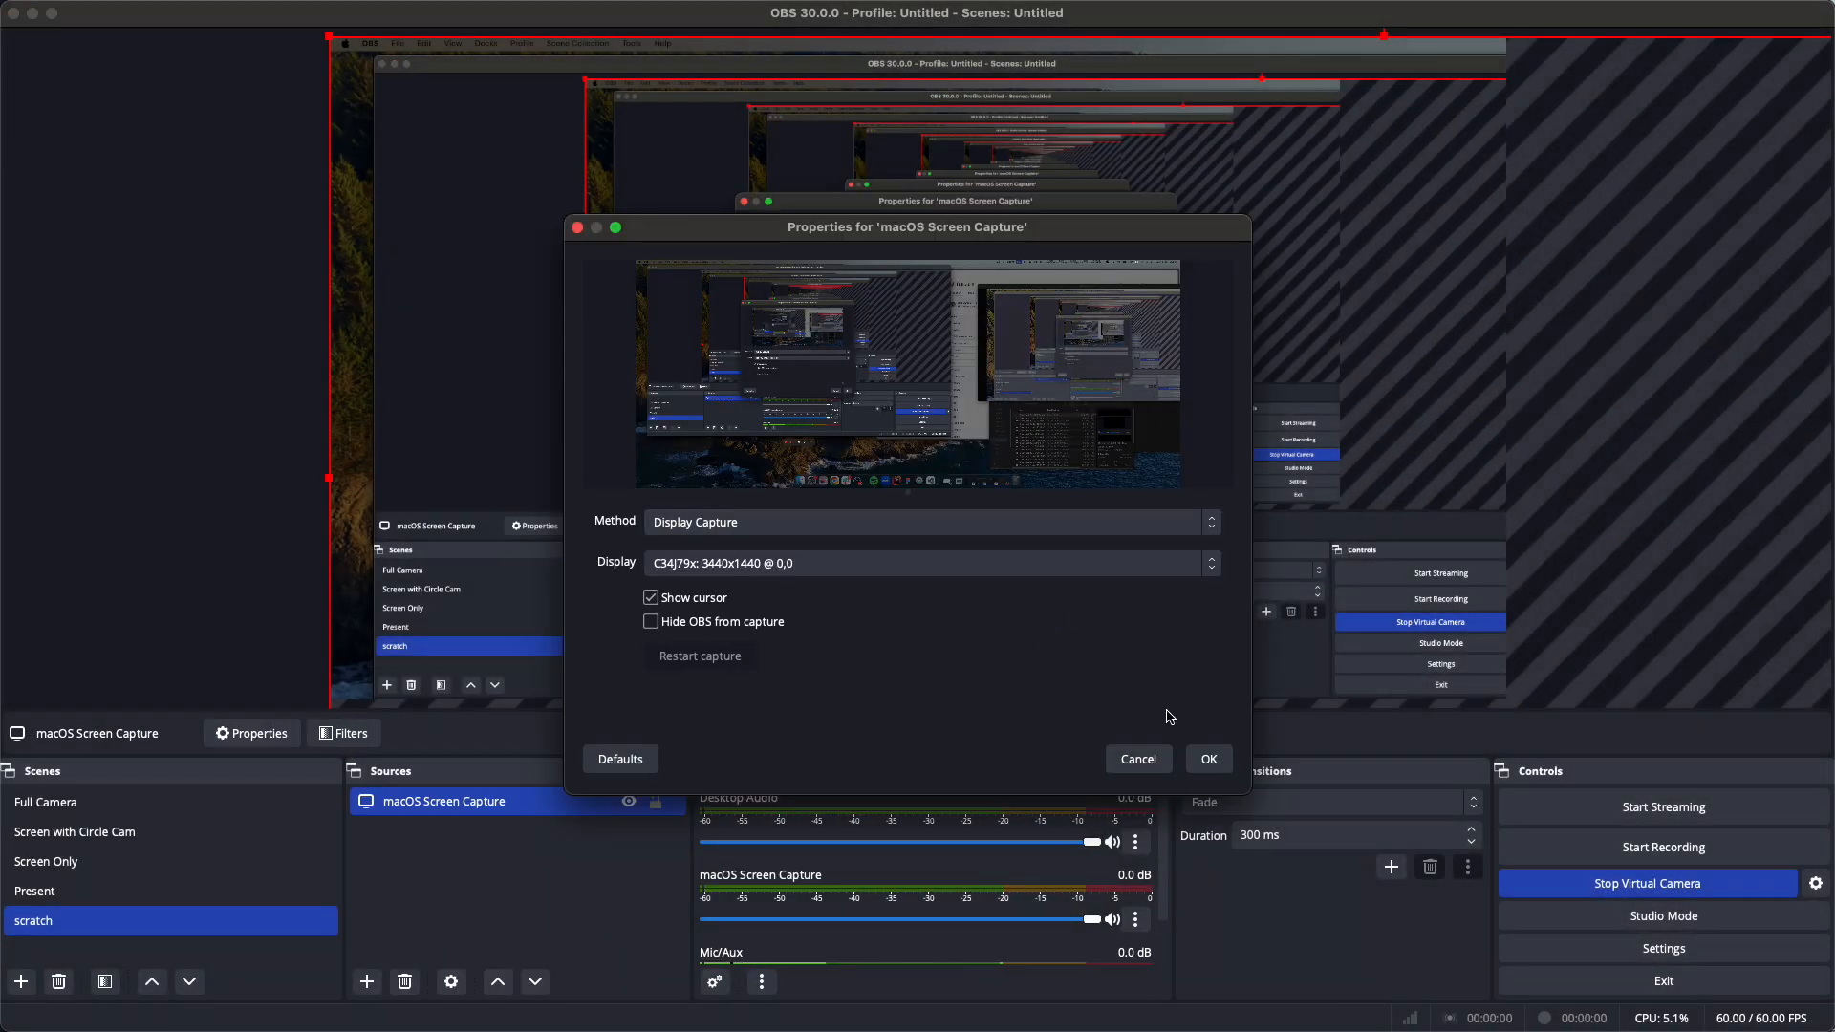
{"action": "left_click", "coordinate": [1189, 760]}
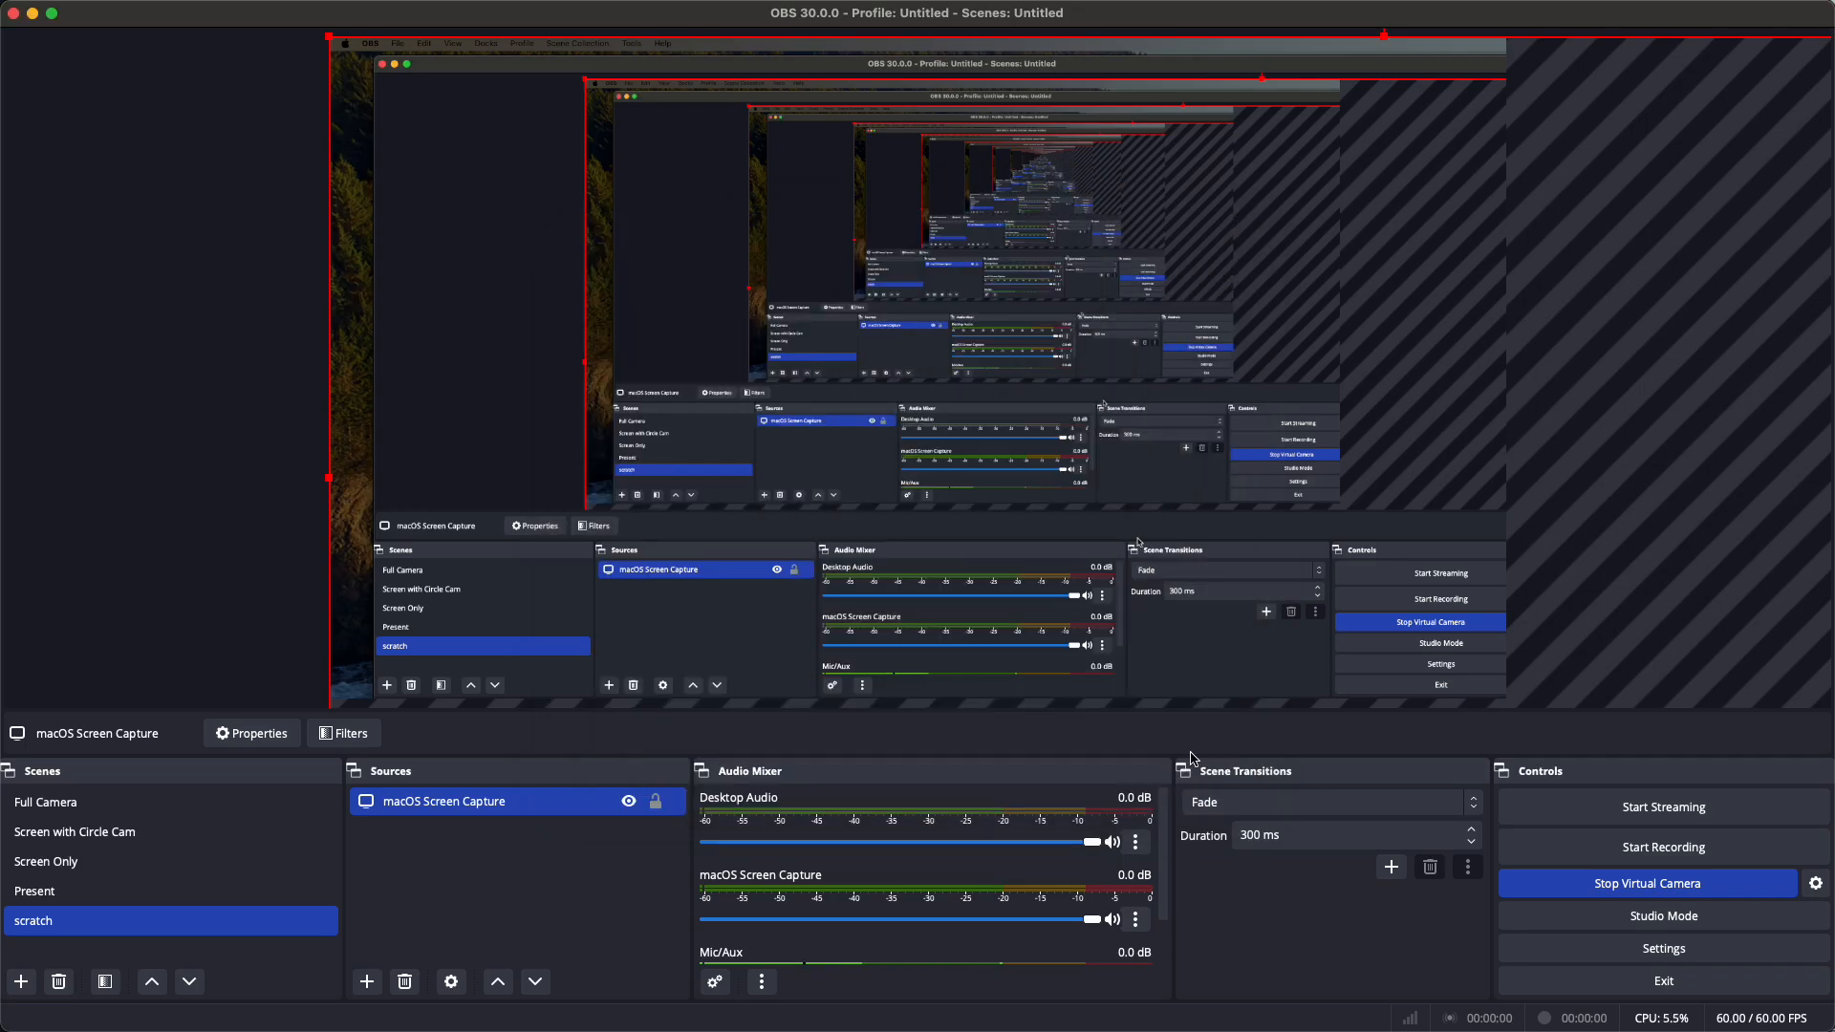
Set the screen capture's Method to Window Capture of the Arc GitLab browser window
{"action": "double_click", "coordinate": [515, 819]}
{"action": "left_click", "coordinate": [796, 533]}
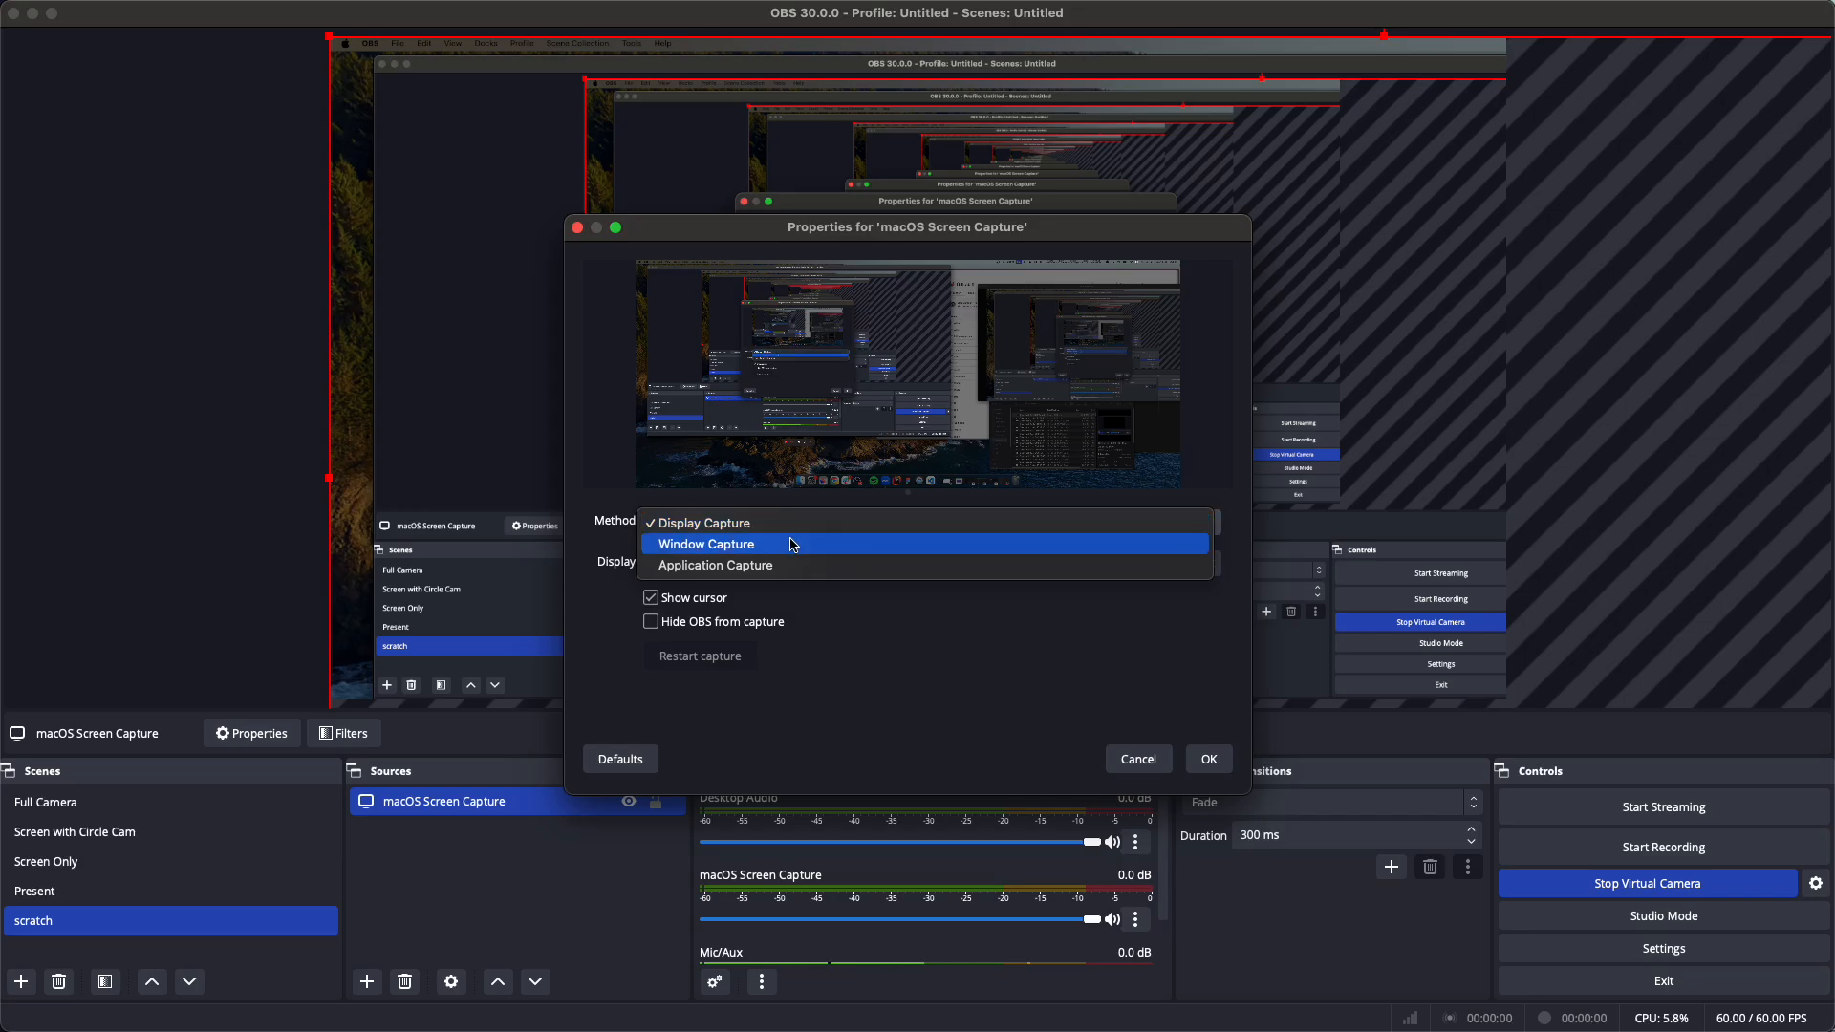
{"action": "left_click", "coordinate": [794, 545]}
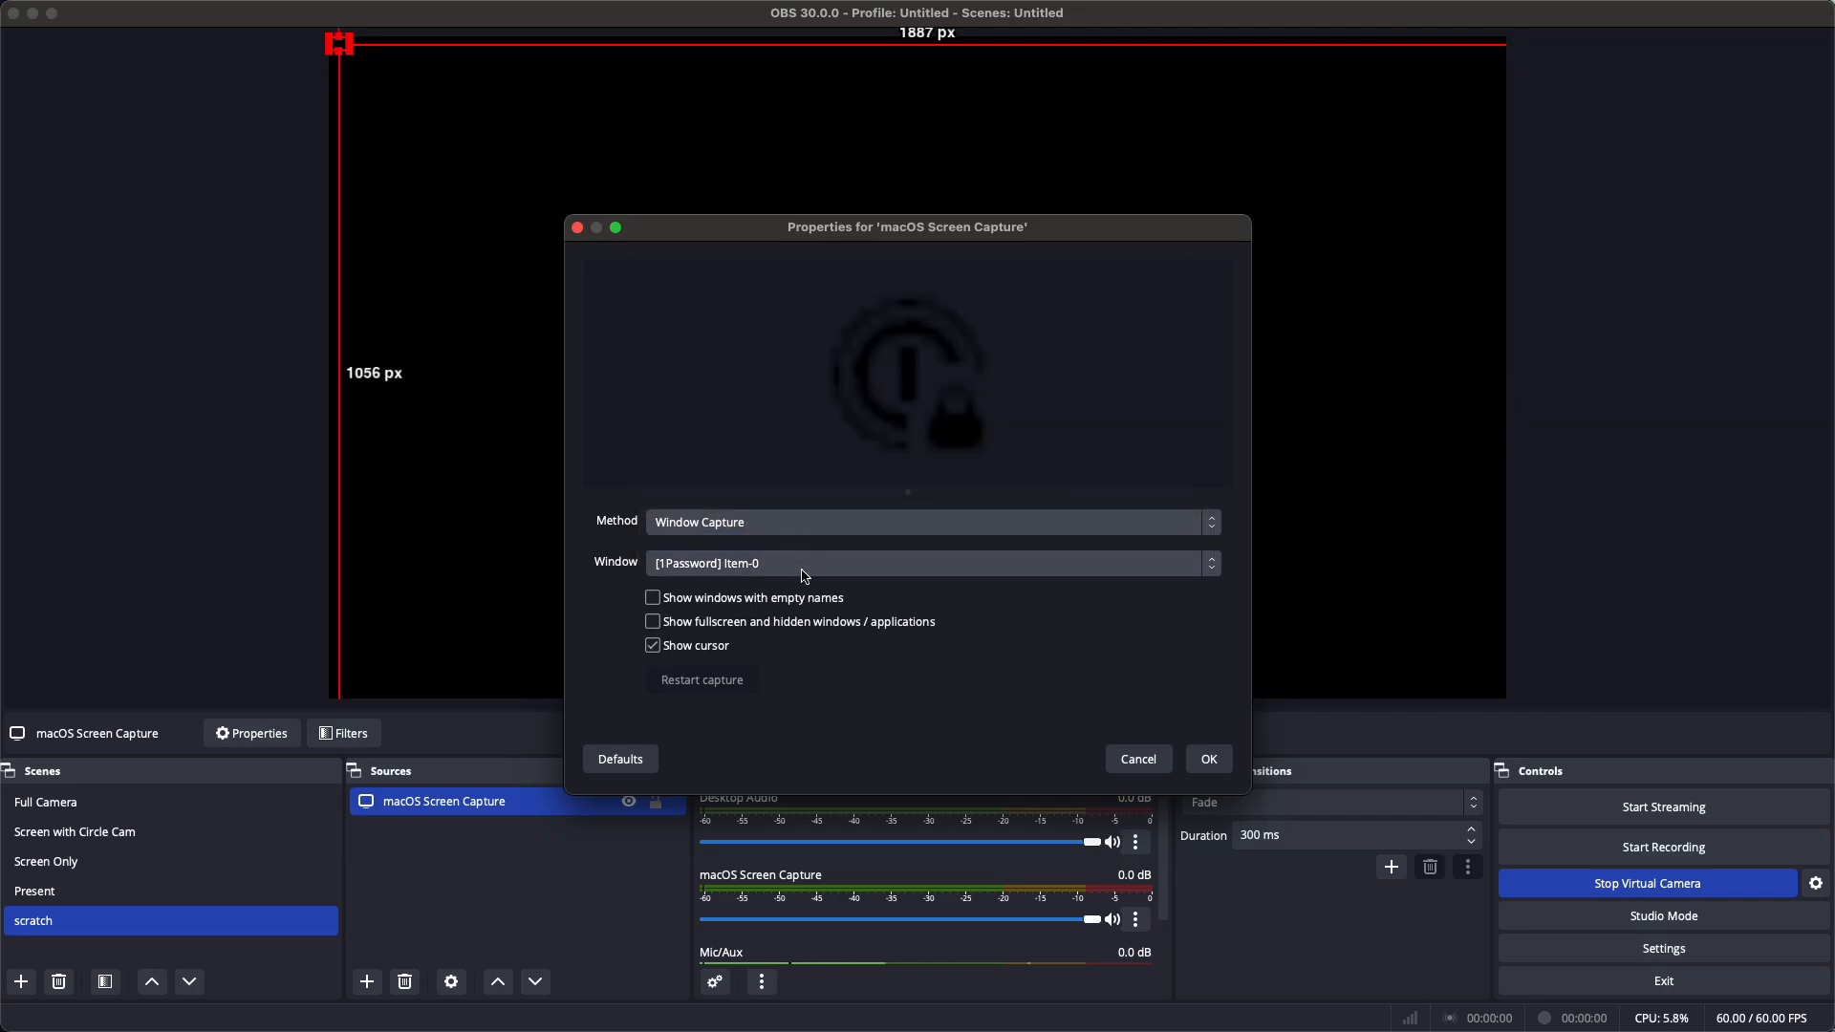
{"action": "left_click", "coordinate": [802, 568]}
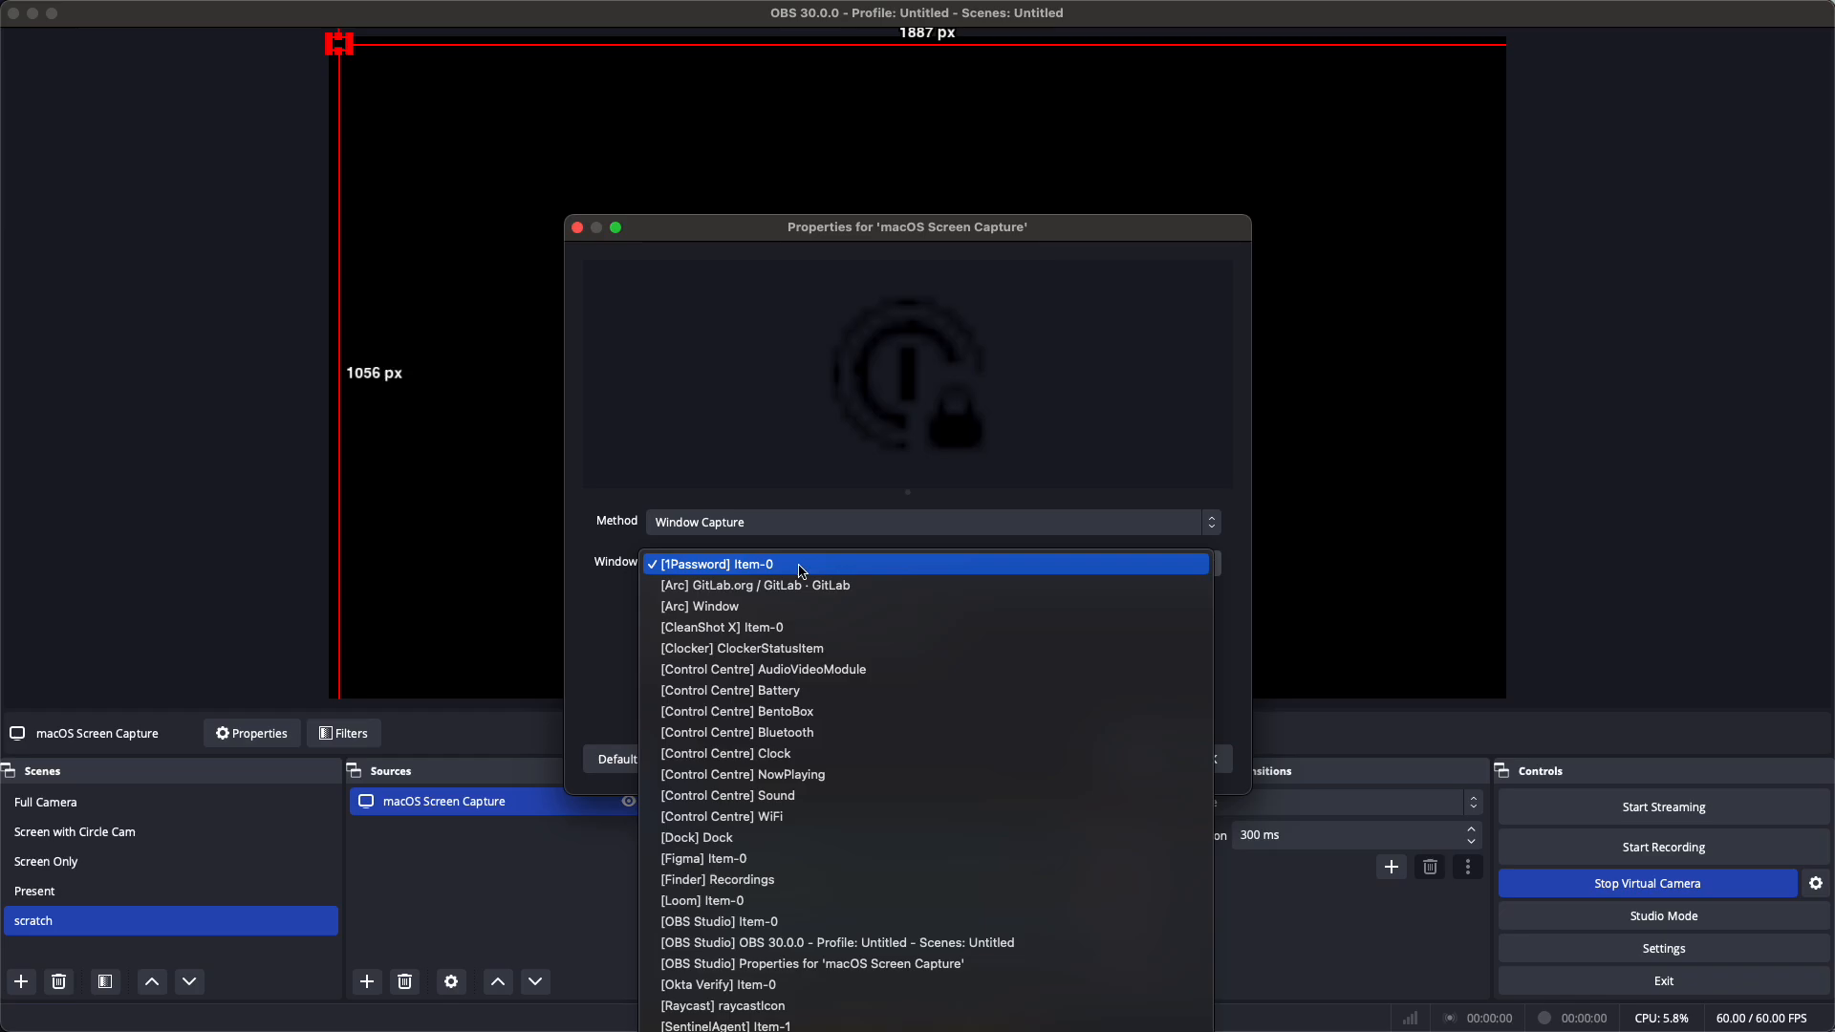
{"action": "left_click", "coordinate": [816, 585]}
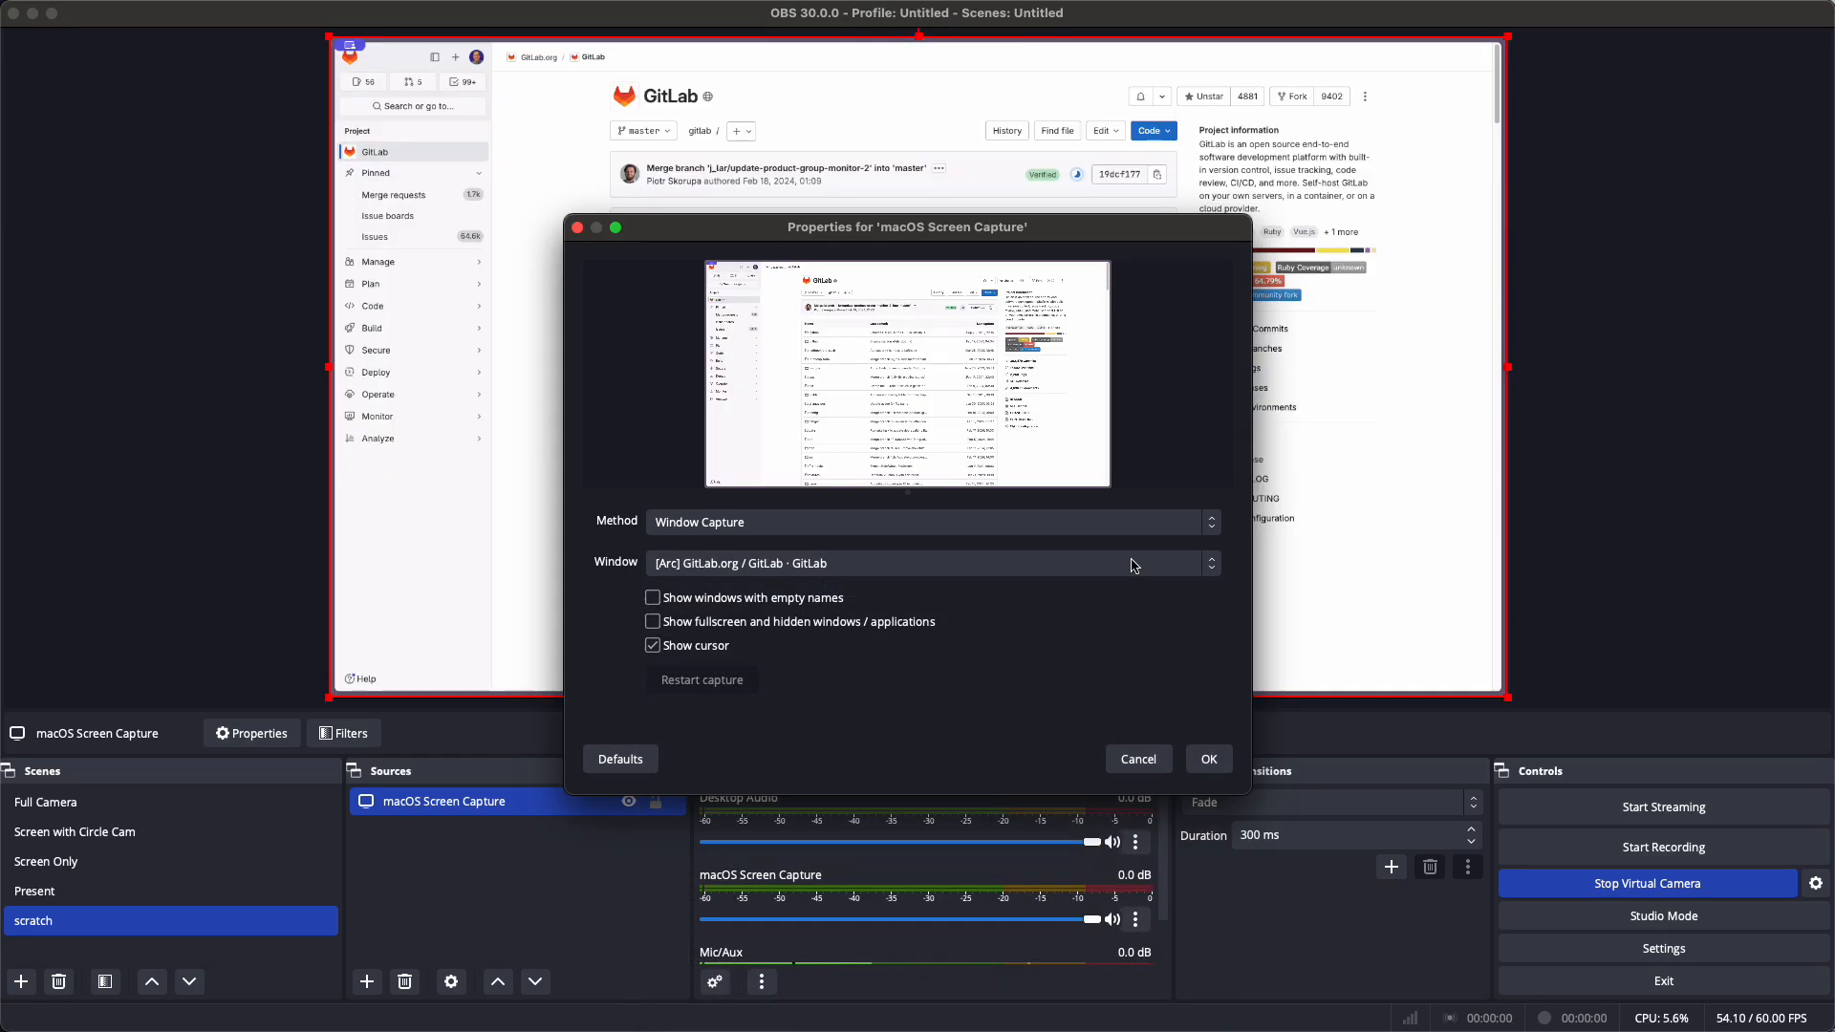
{"action": "left_click", "coordinate": [1205, 760]}
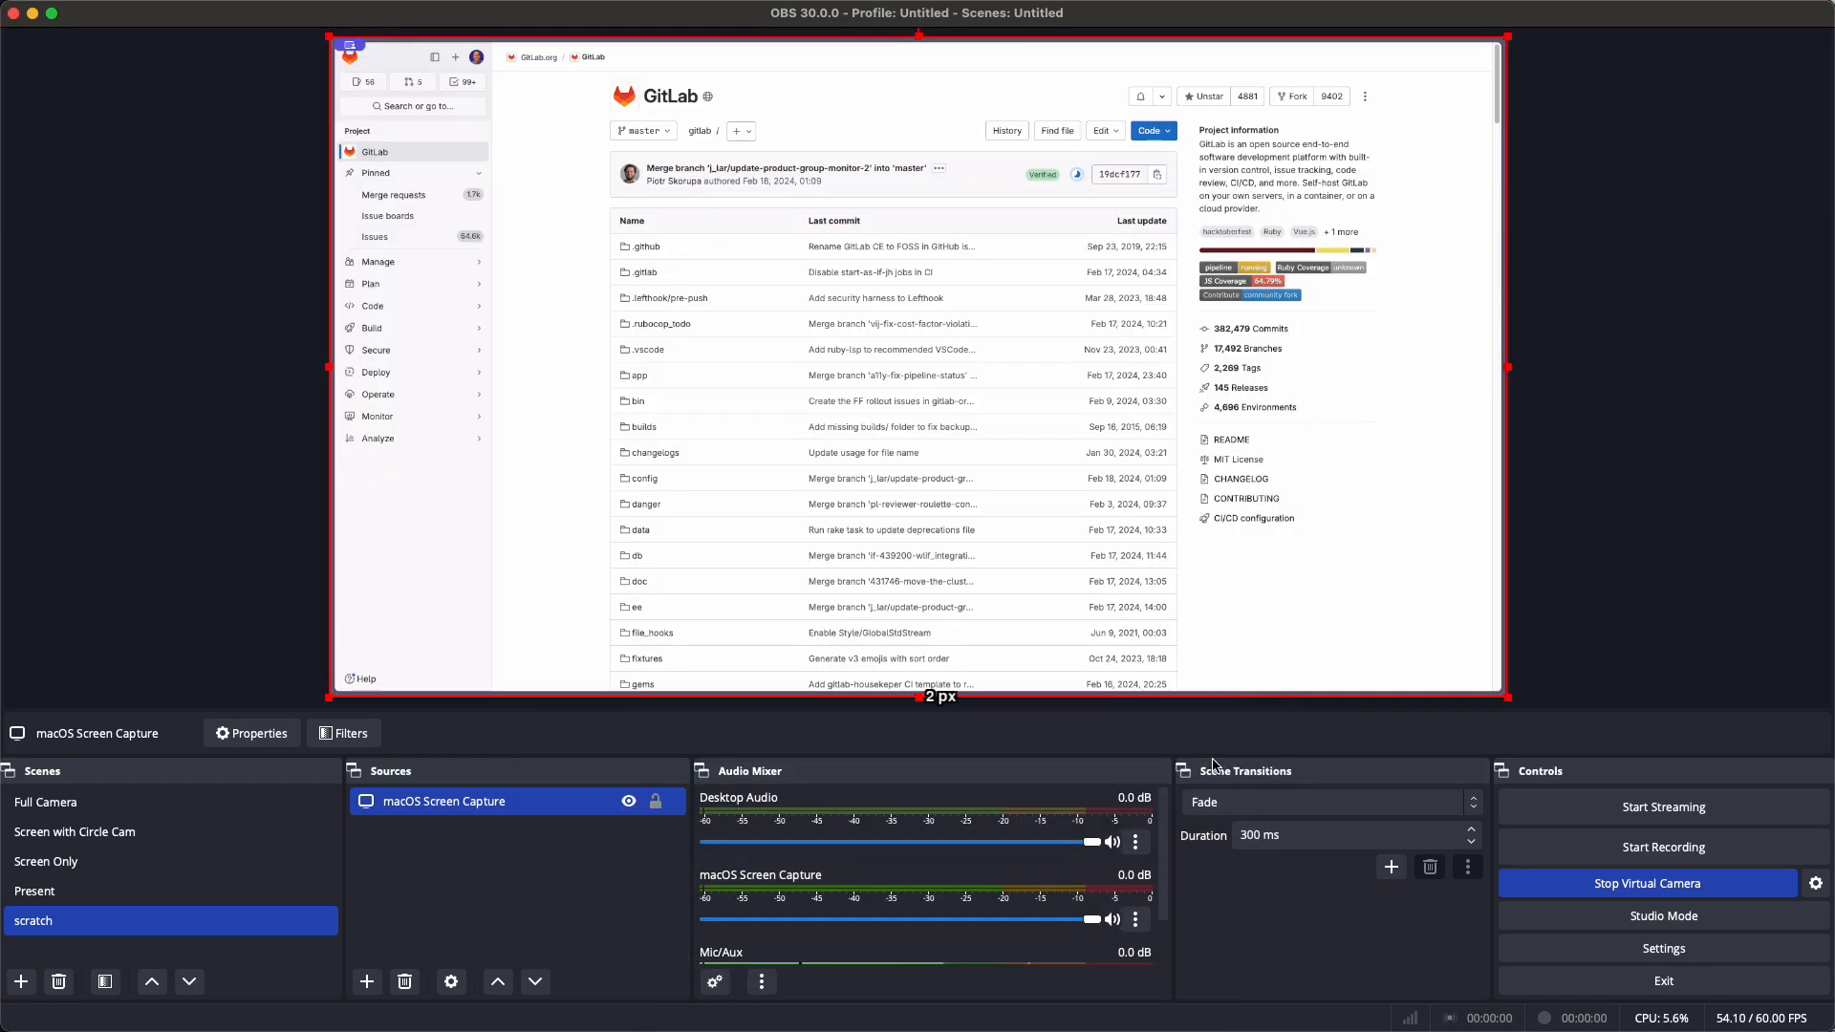
{"action": "left_click", "coordinate": [1671, 435]}
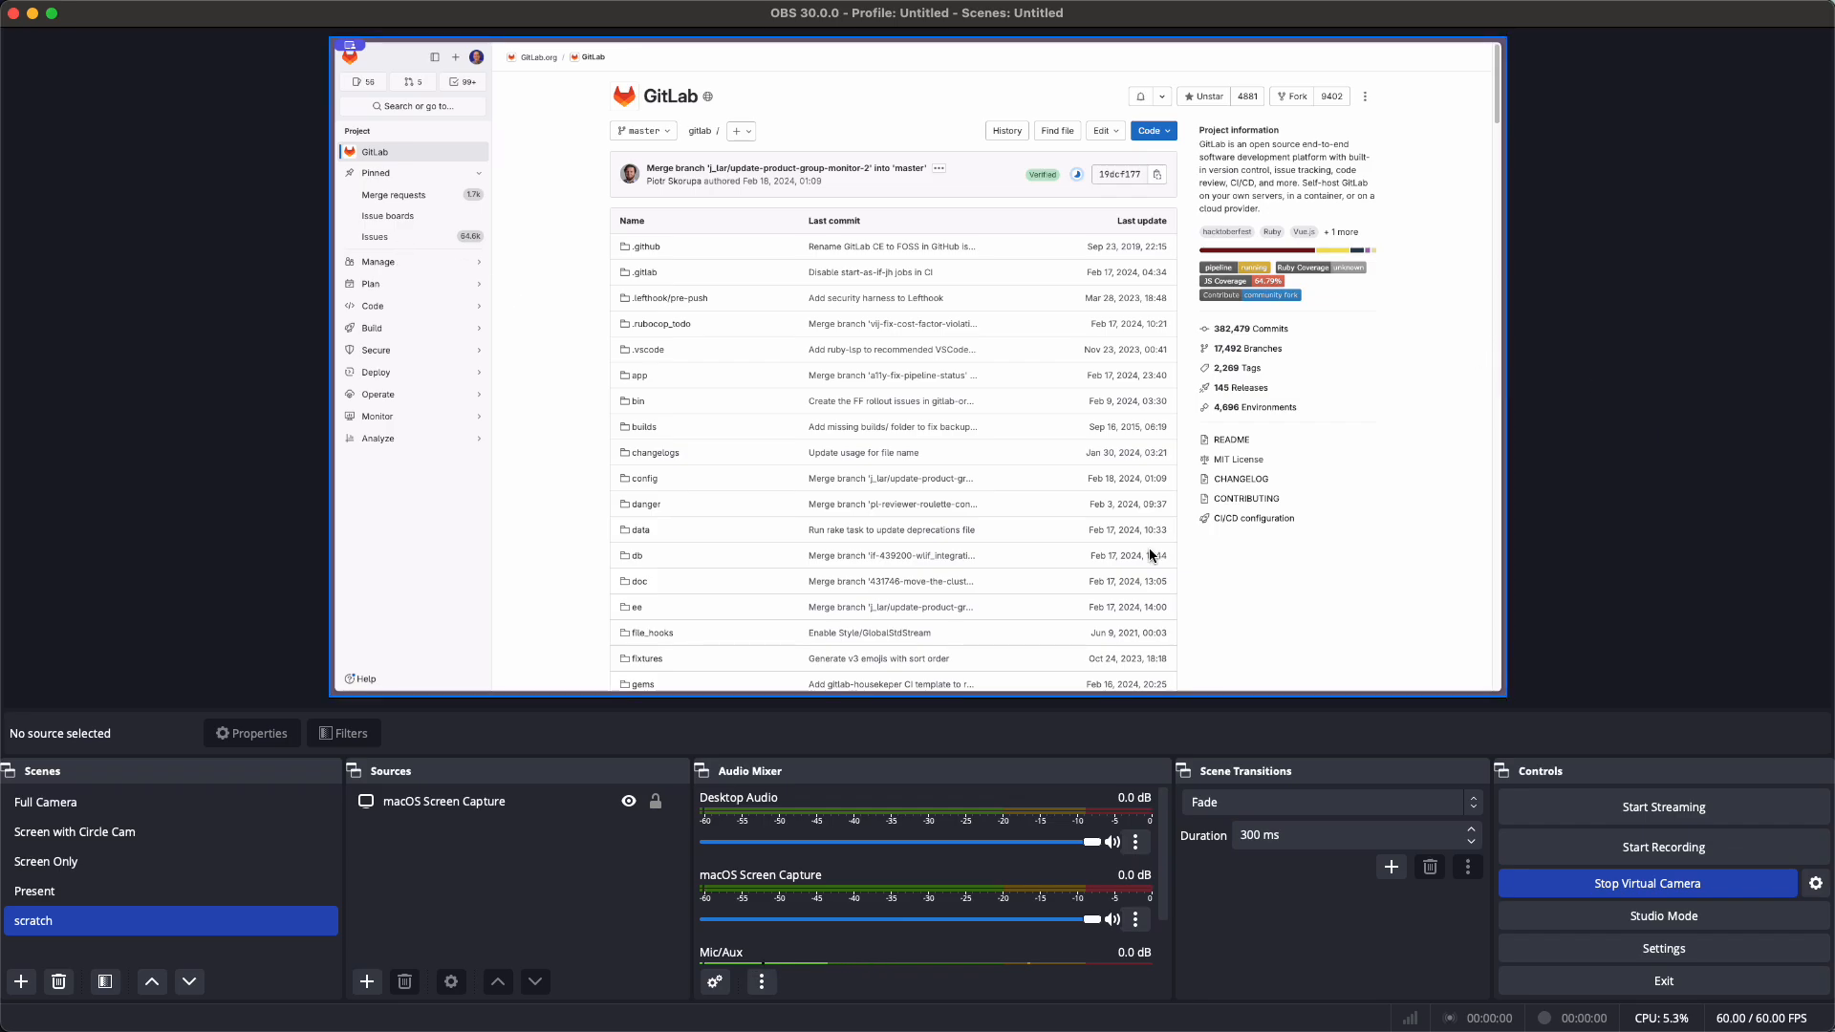
{"action": "left_click", "coordinate": [366, 984]}
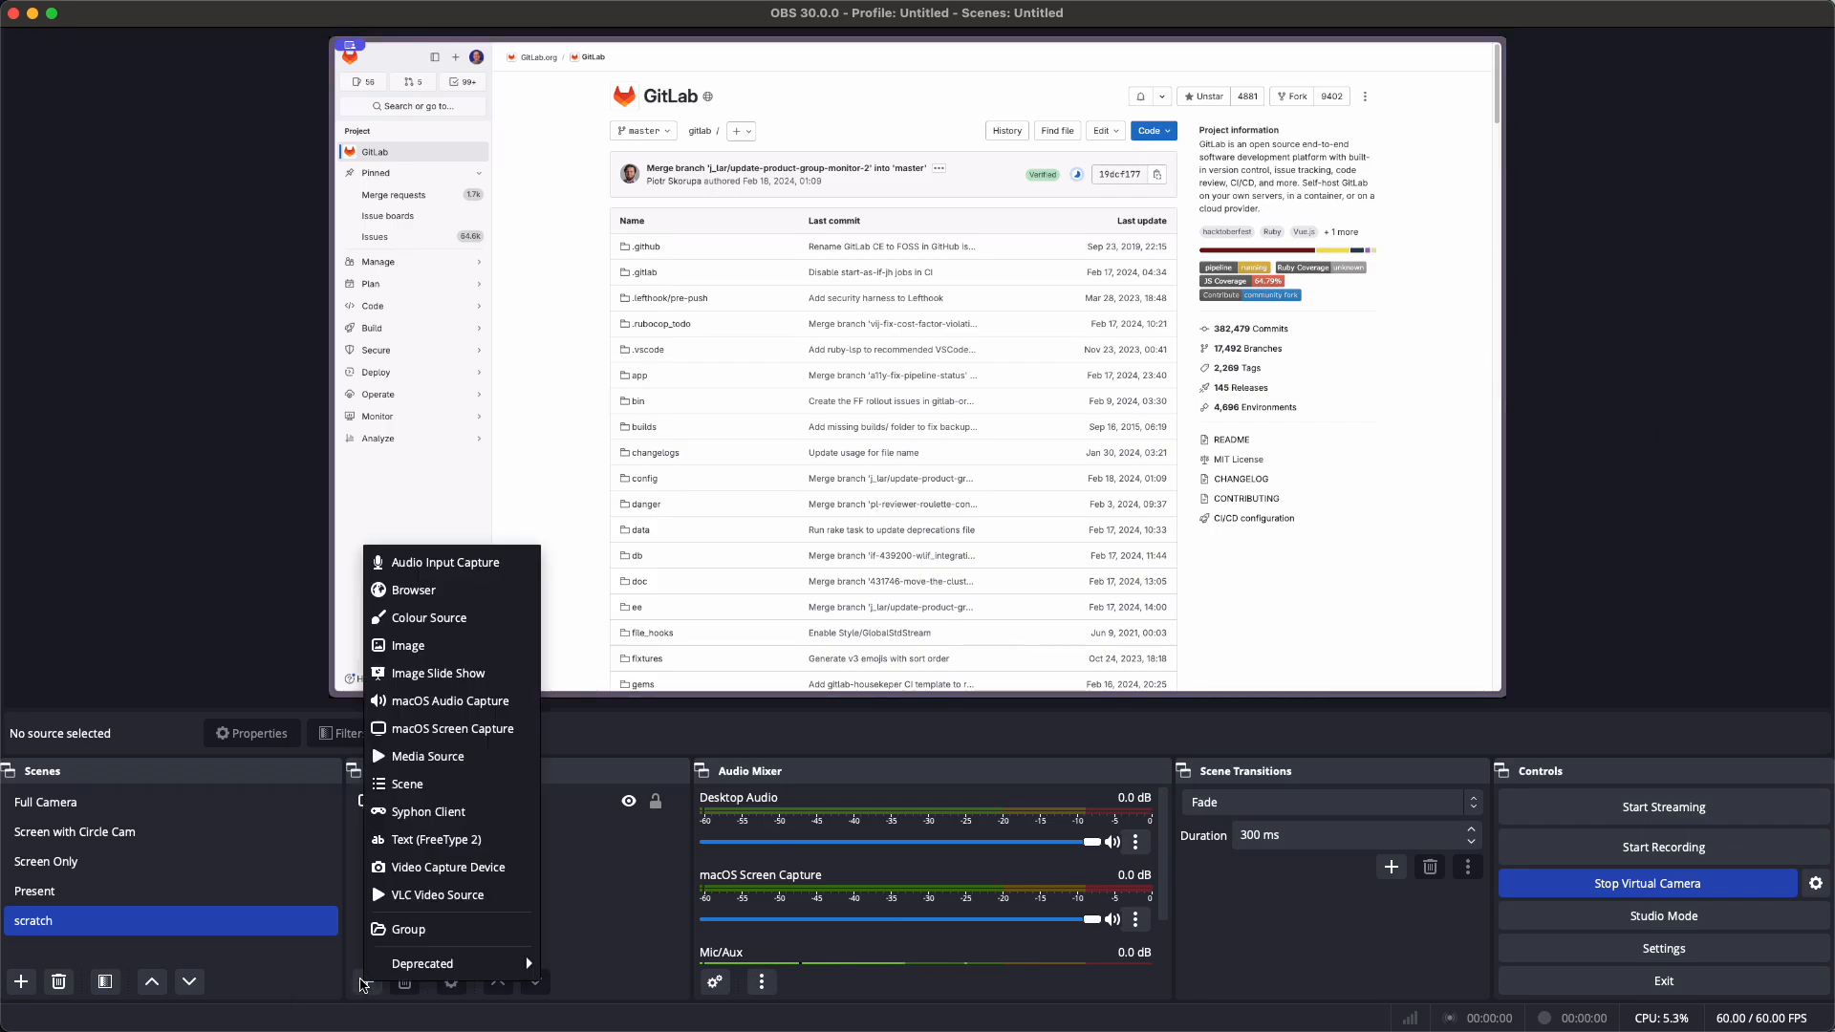
Add a Video Capture Device source using the ZV-1 camera and move it toward the canvas centre
{"action": "left_click", "coordinate": [435, 867]}
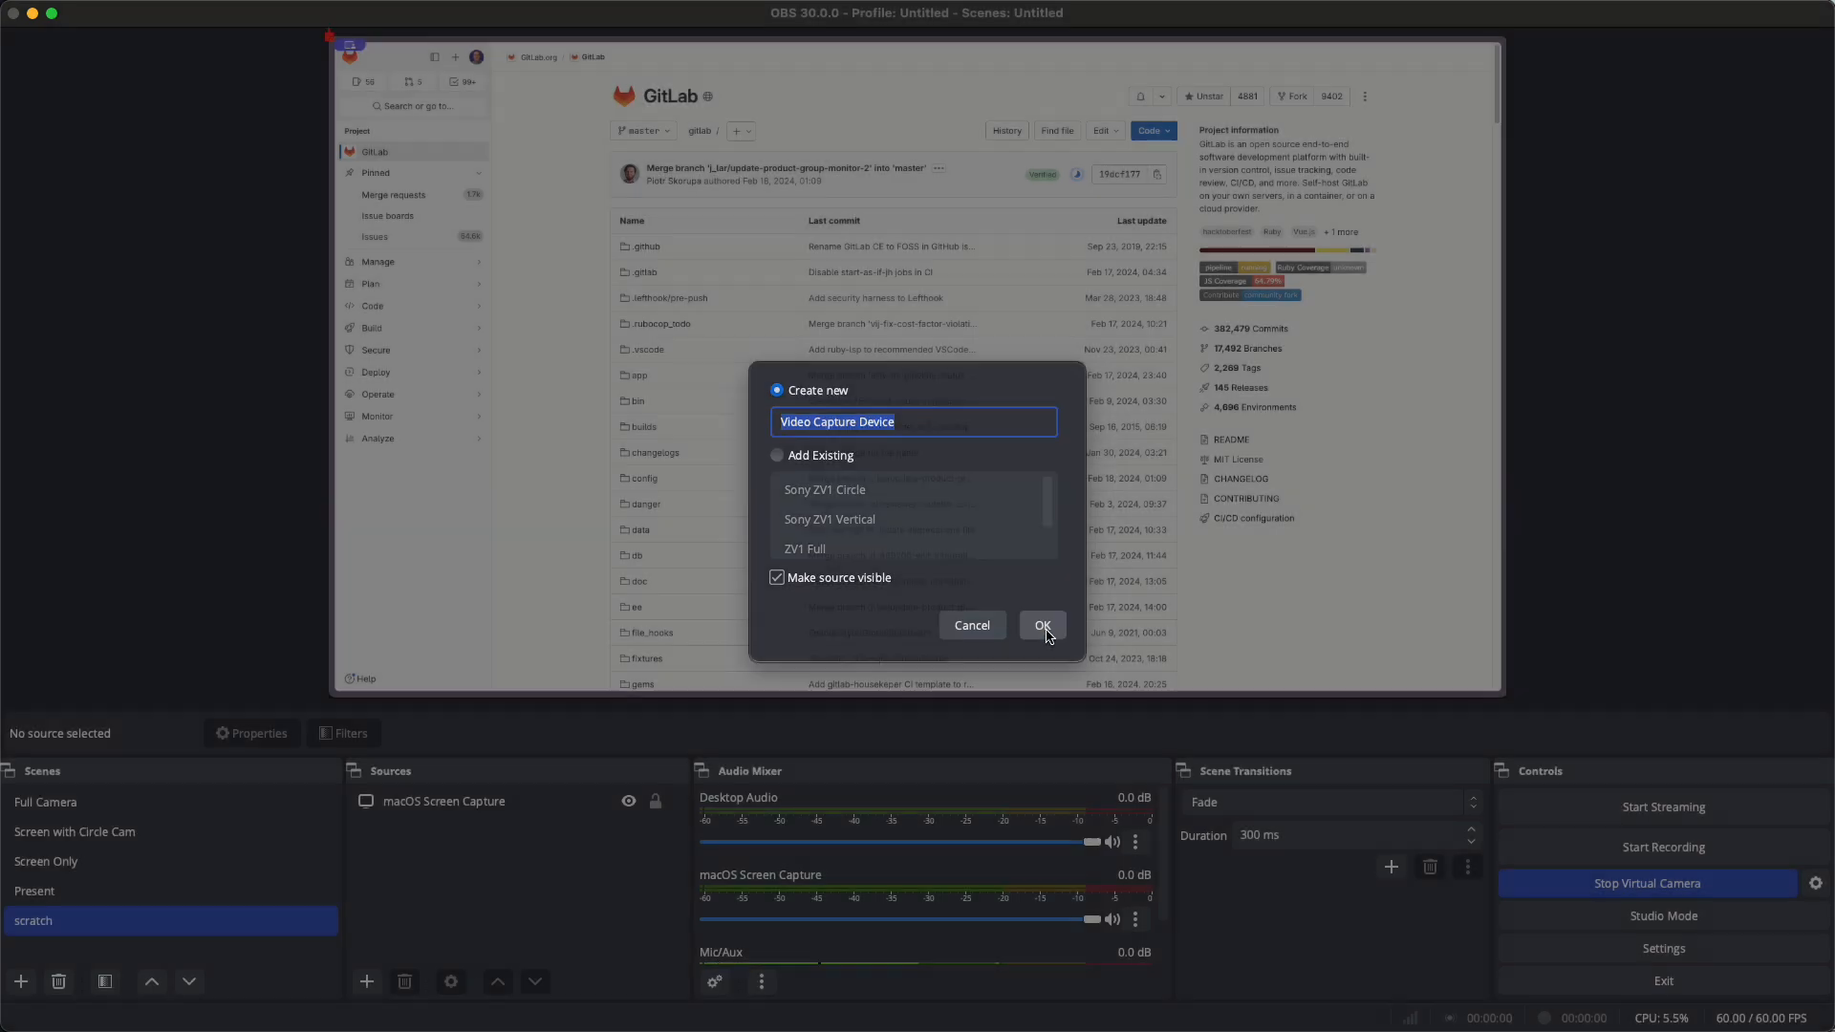
{"action": "left_click", "coordinate": [1043, 631]}
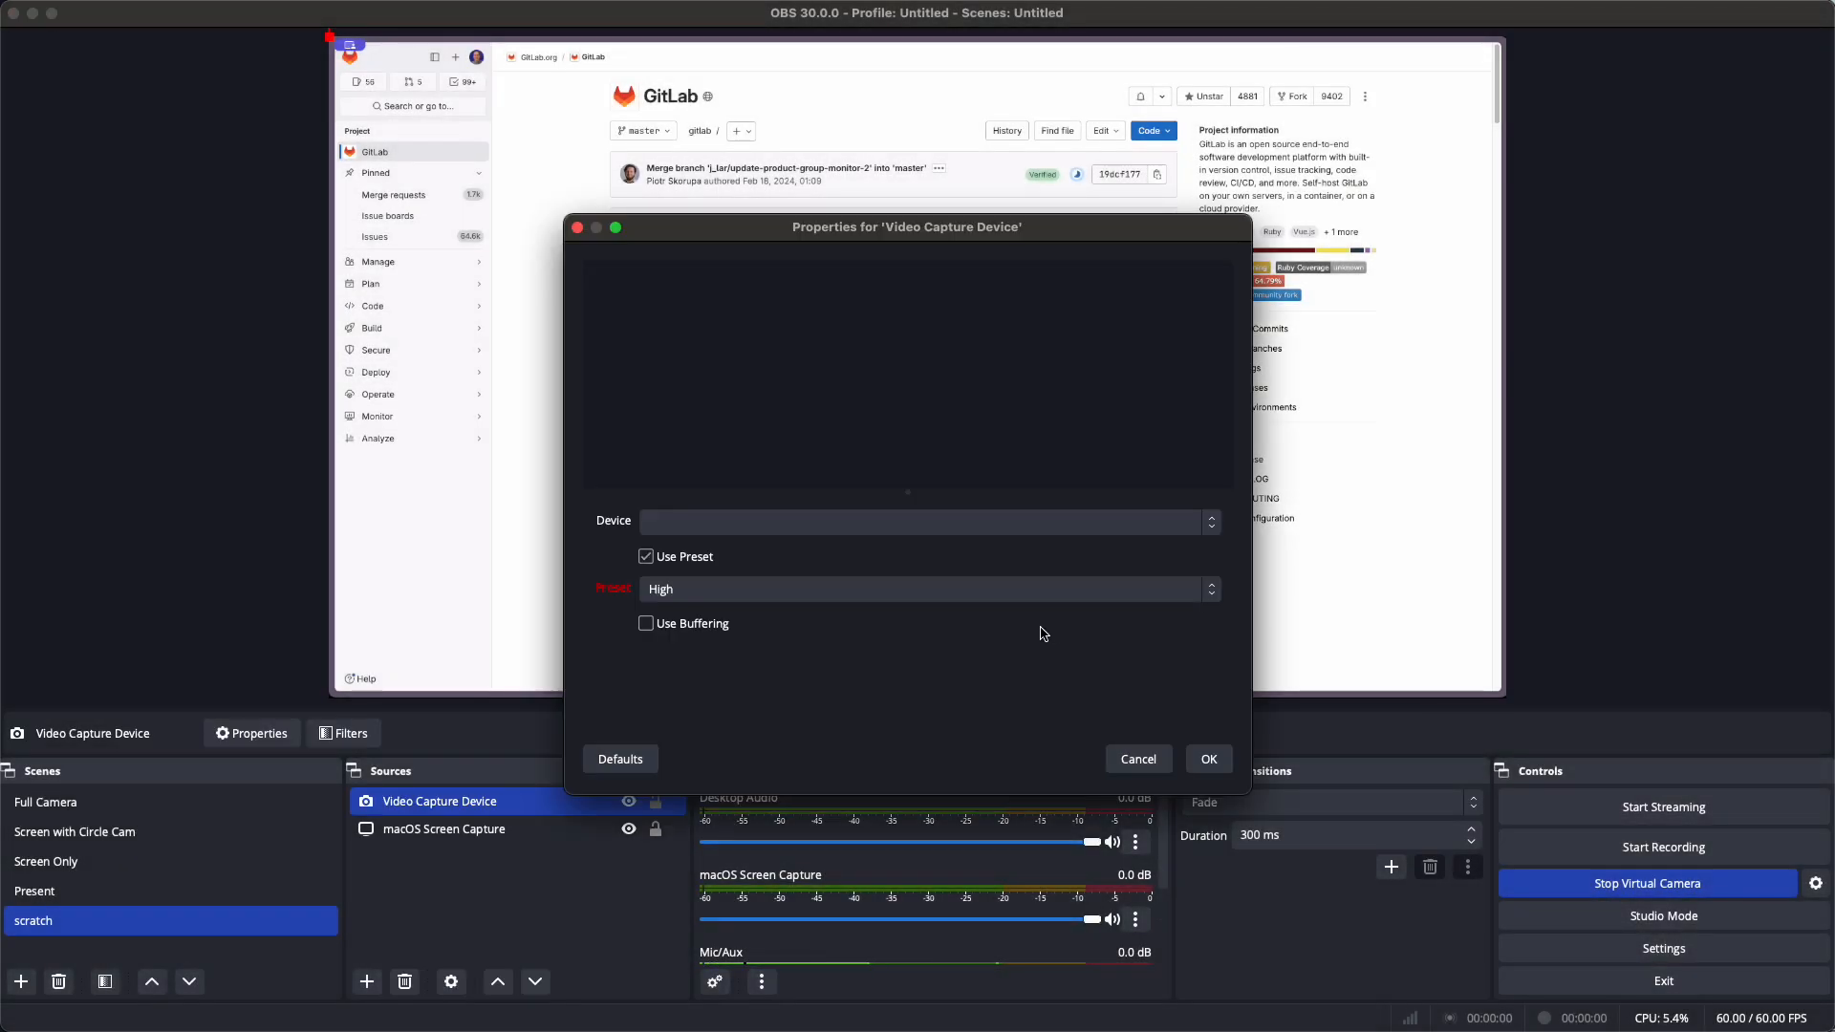
{"action": "left_click", "coordinate": [932, 524]}
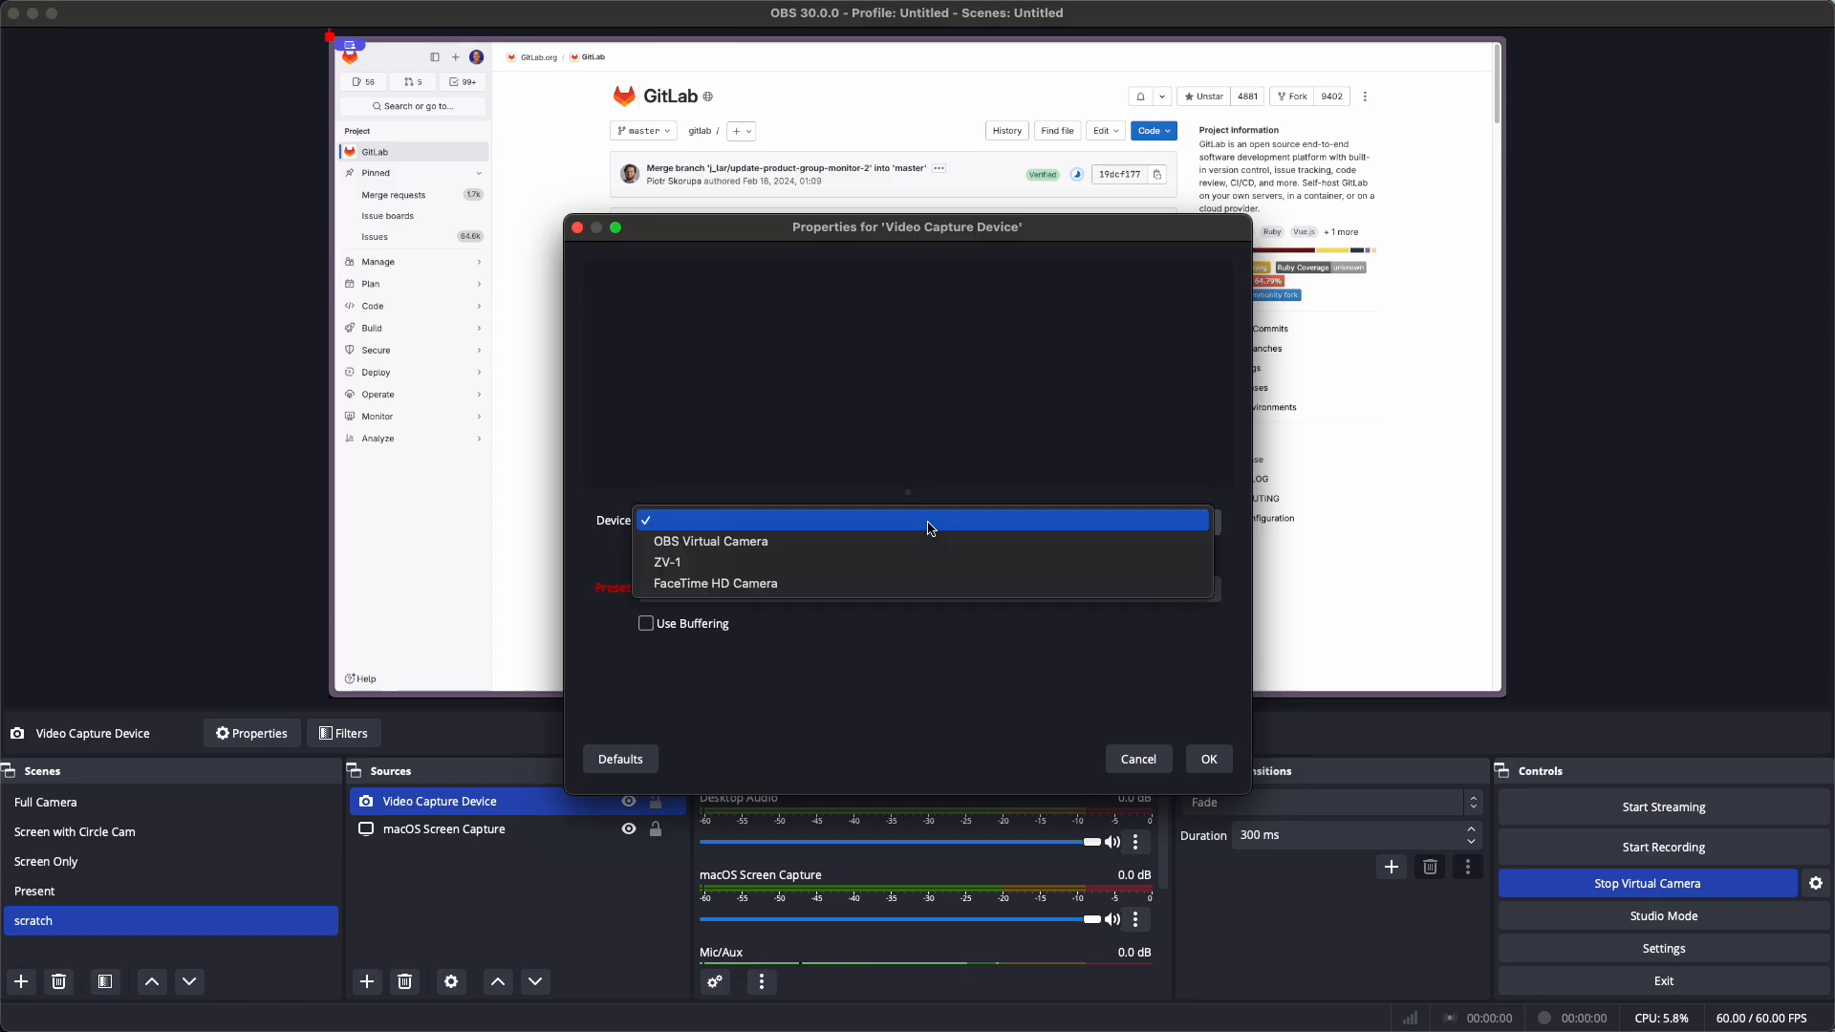
{"action": "left_click", "coordinate": [857, 571]}
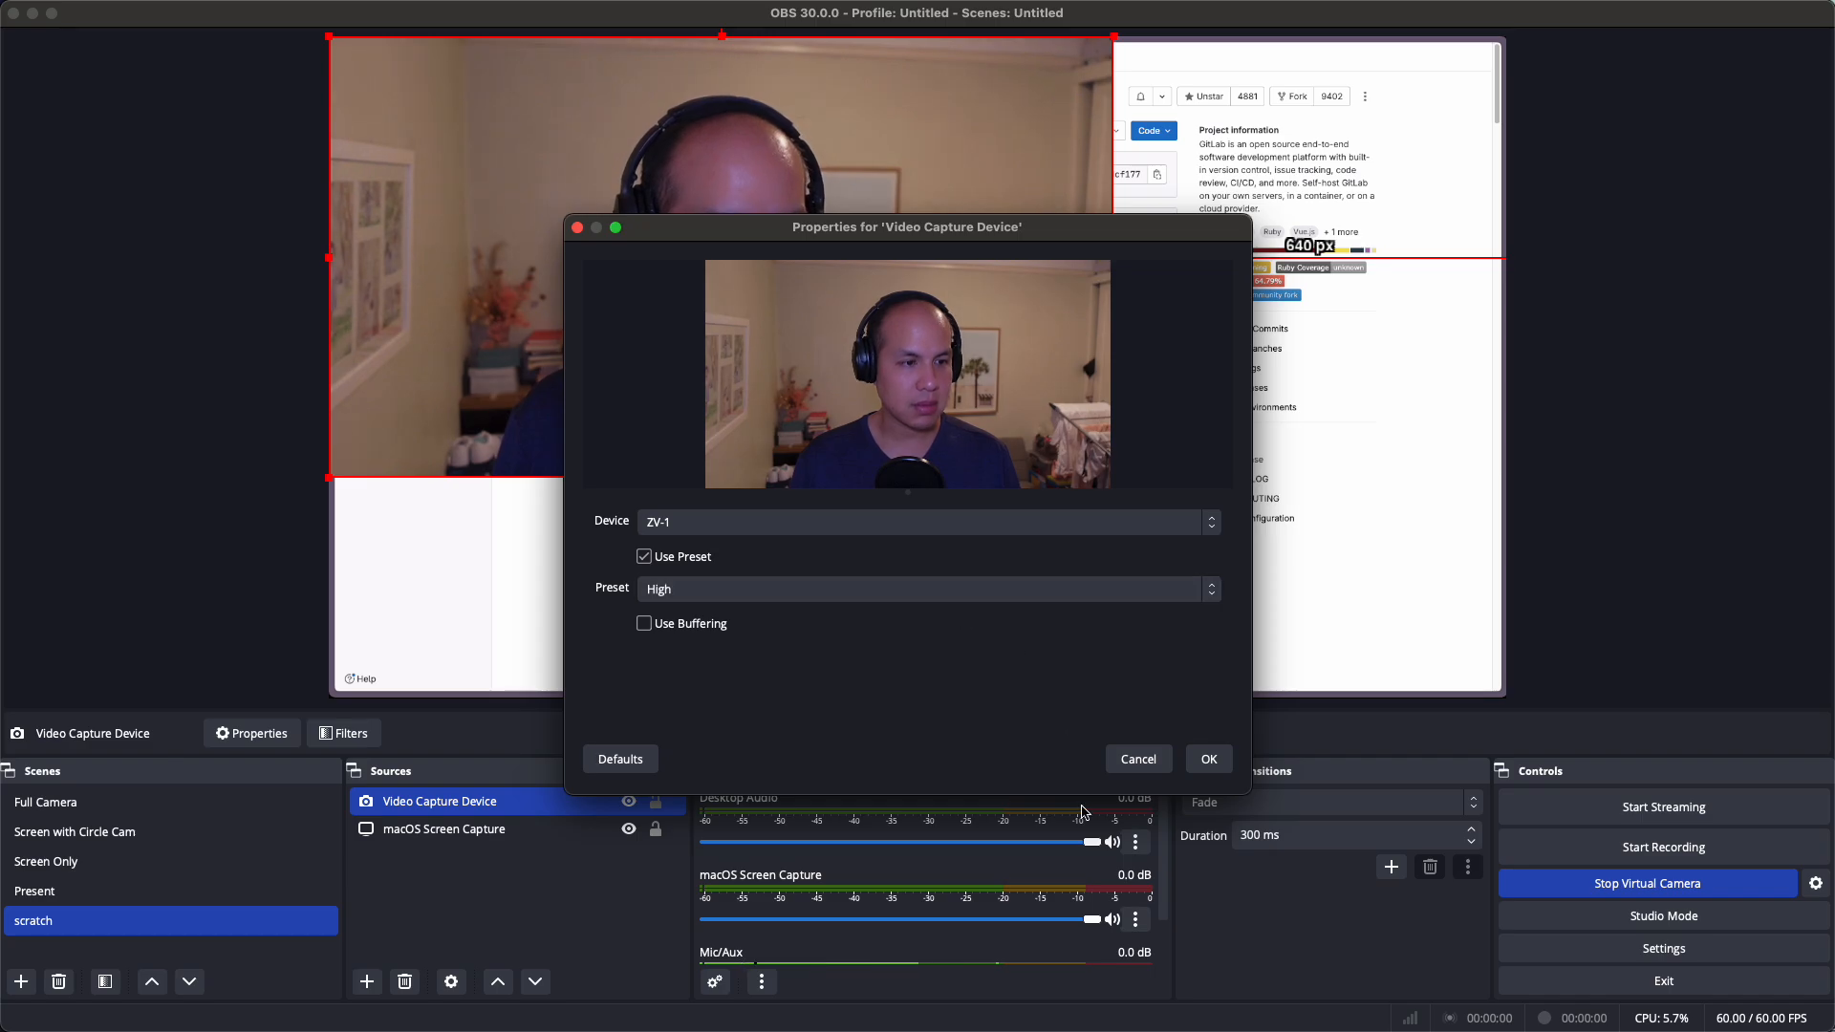
{"action": "left_click", "coordinate": [1210, 760]}
{"action": "left_click_drag", "start_coordinate": [904, 190], "coordinate": [1092, 300]}
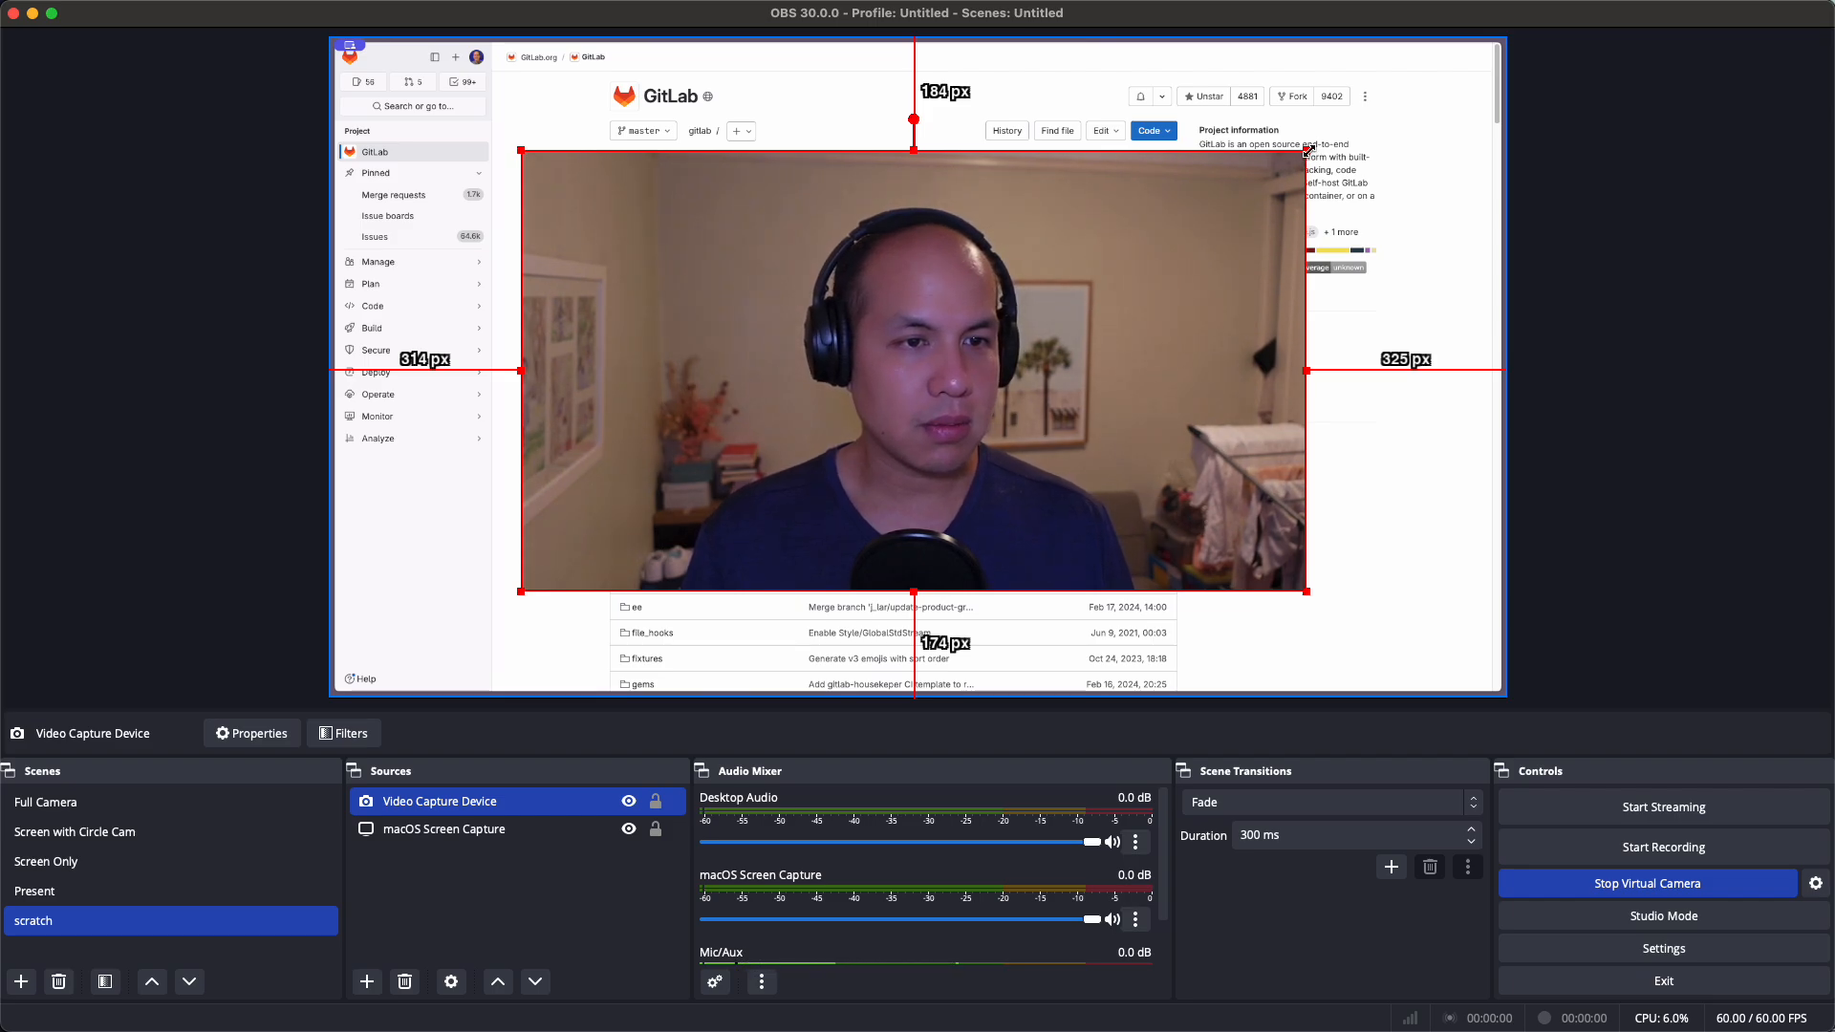
Shrink the ZV-1 camera feed and place it in the bottom-left corner over the GitLab capture
{"action": "left_click_drag", "start_coordinate": [1307, 151], "coordinate": [813, 417]}
{"action": "left_click_drag", "start_coordinate": [603, 528], "coordinate": [1284, 523]}
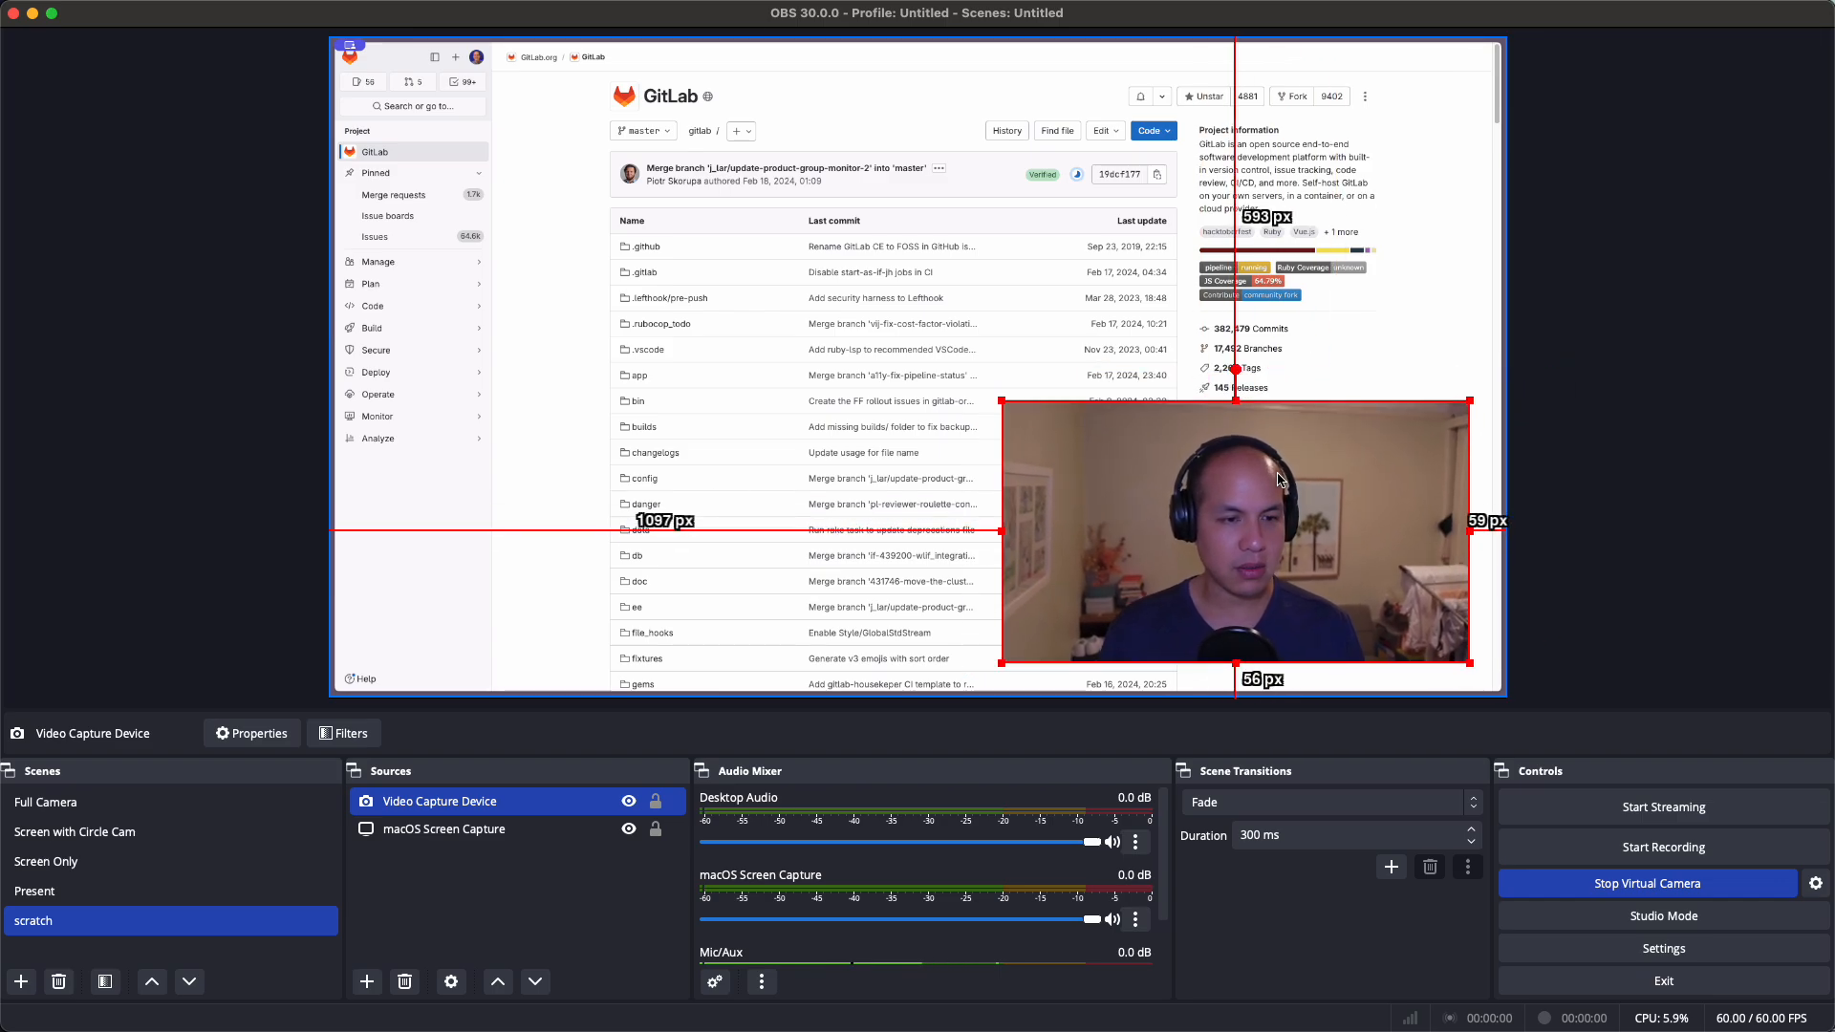
{"action": "left_click_drag", "start_coordinate": [1003, 402], "coordinate": [1143, 485]}
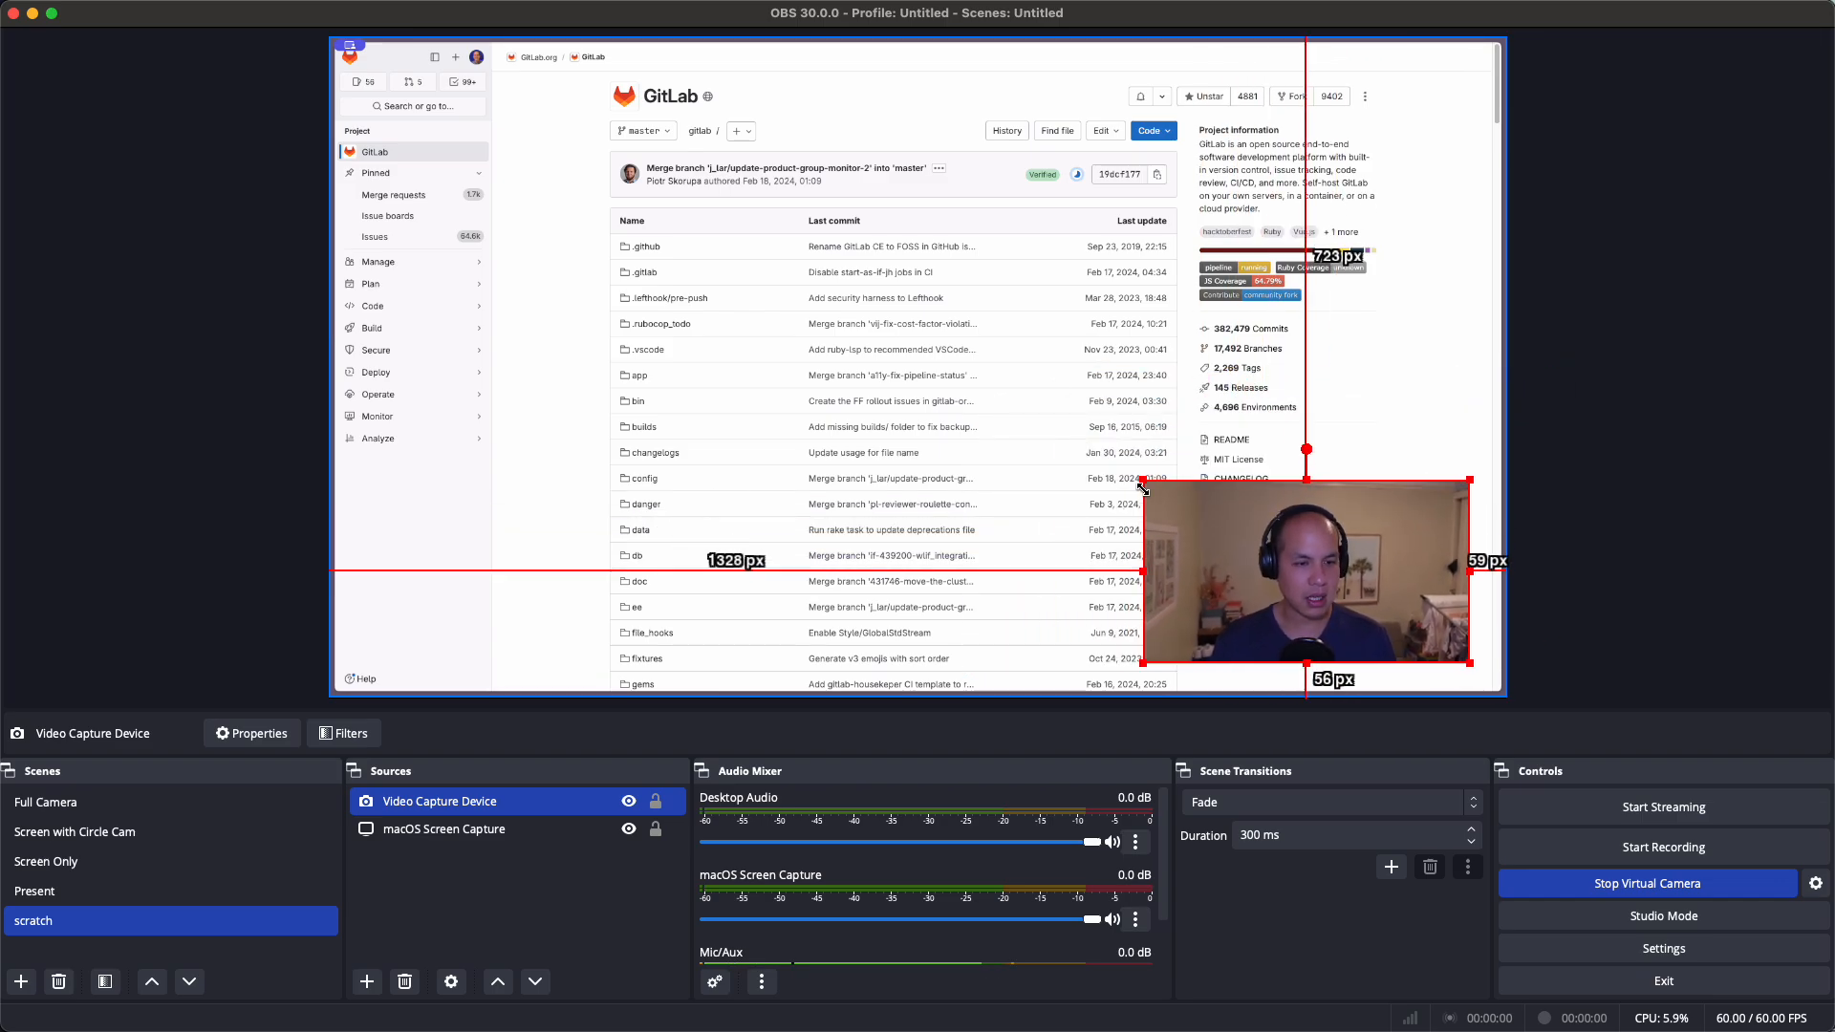
{"action": "left_click_drag", "start_coordinate": [1249, 528], "coordinate": [550, 480]}
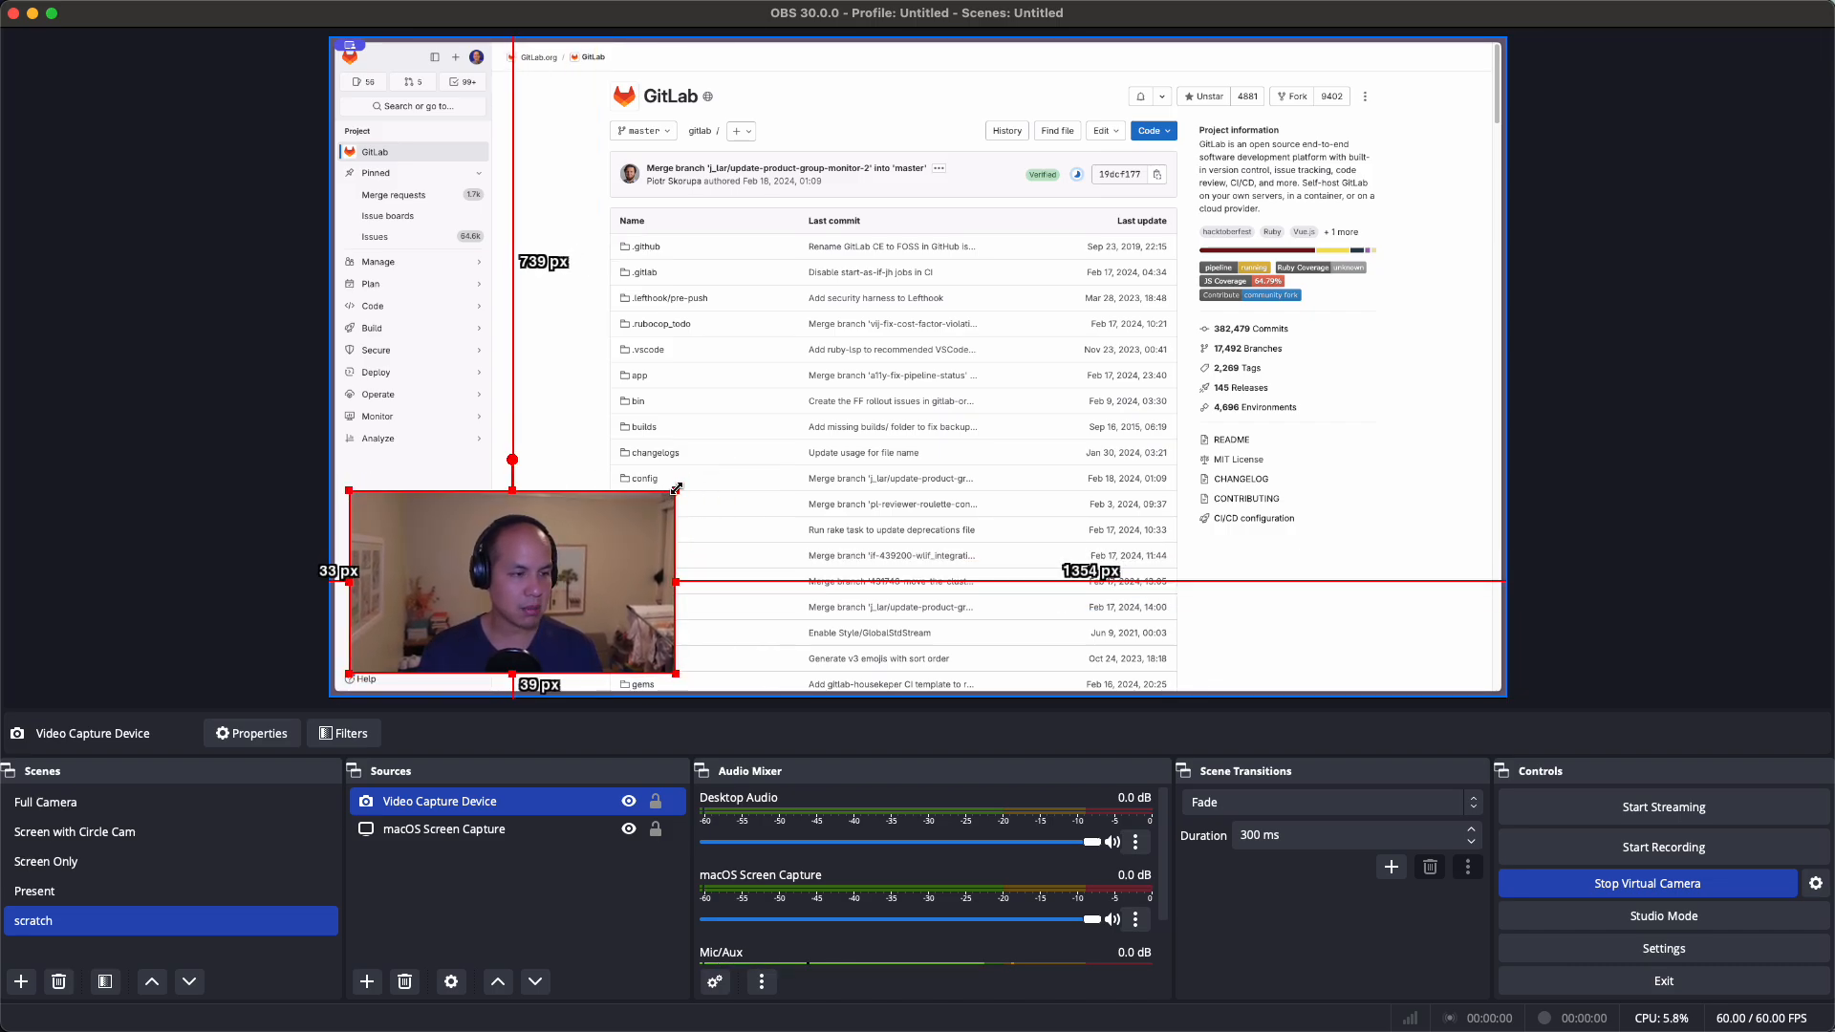
{"action": "left_click_drag", "start_coordinate": [677, 489], "coordinate": [754, 450]}
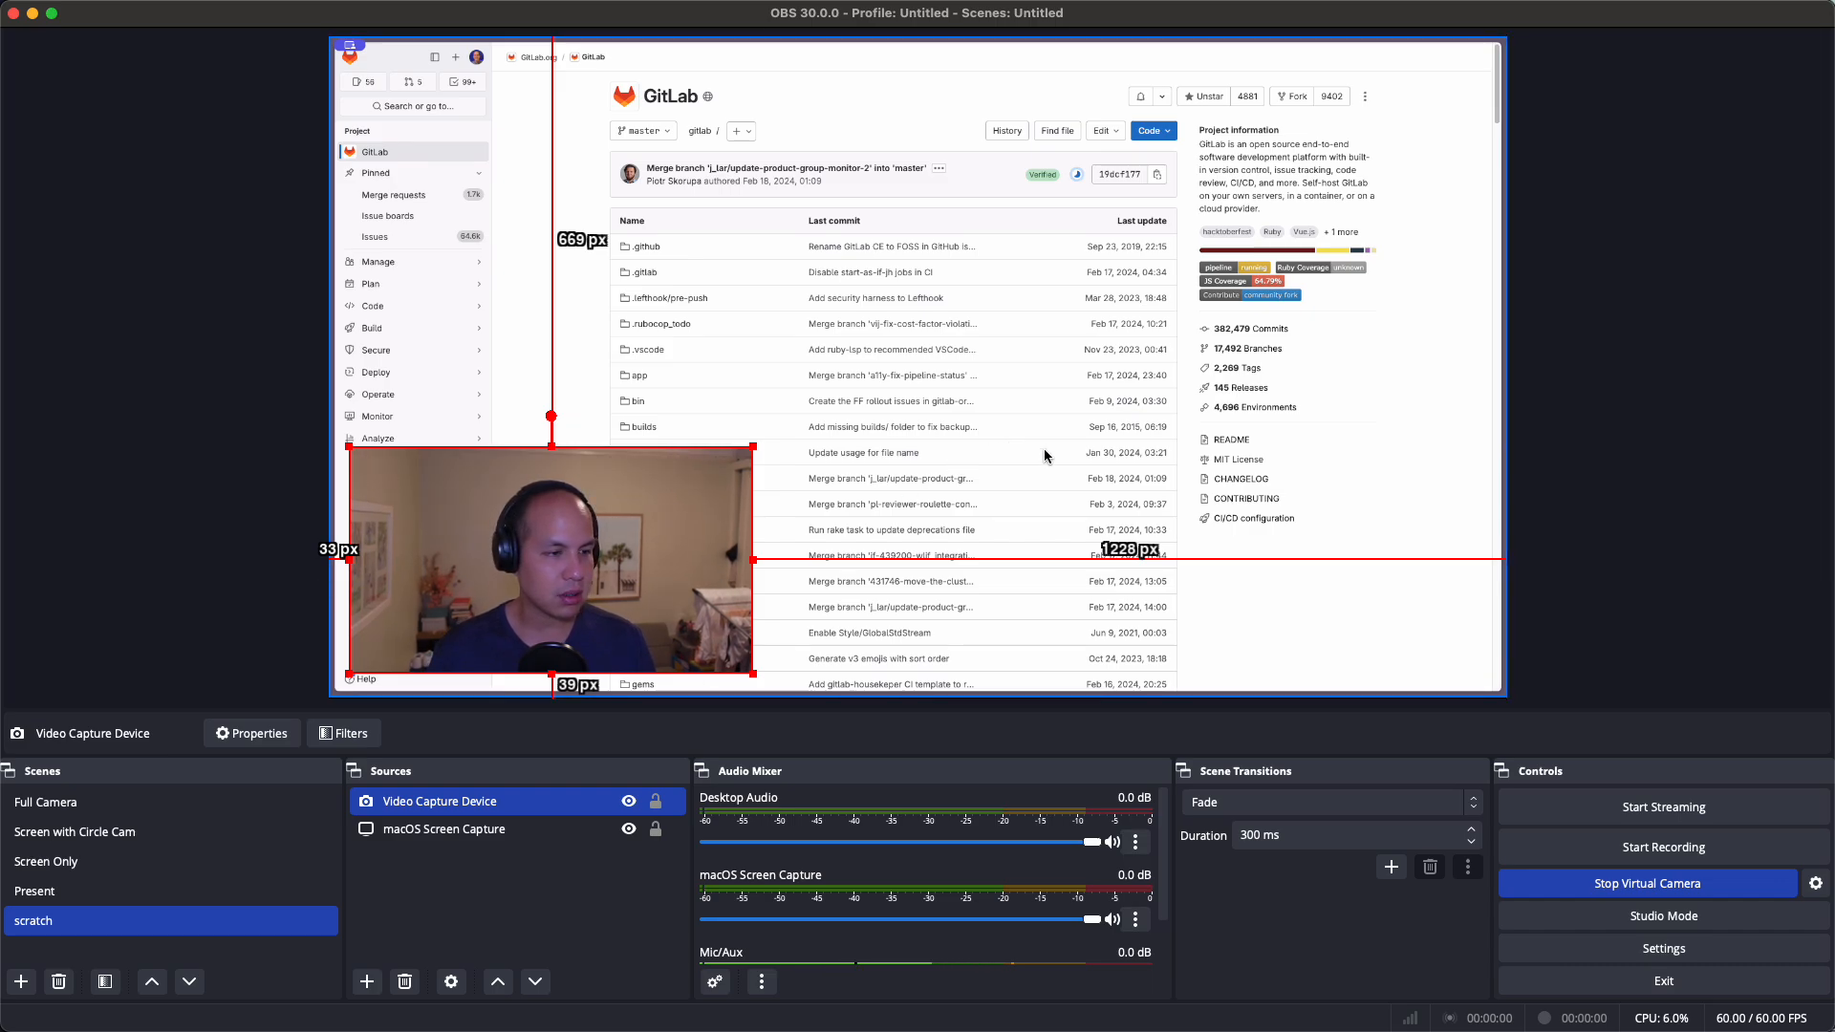
{"action": "left_click", "coordinate": [1430, 508]}
{"action": "left_click", "coordinate": [598, 631]}
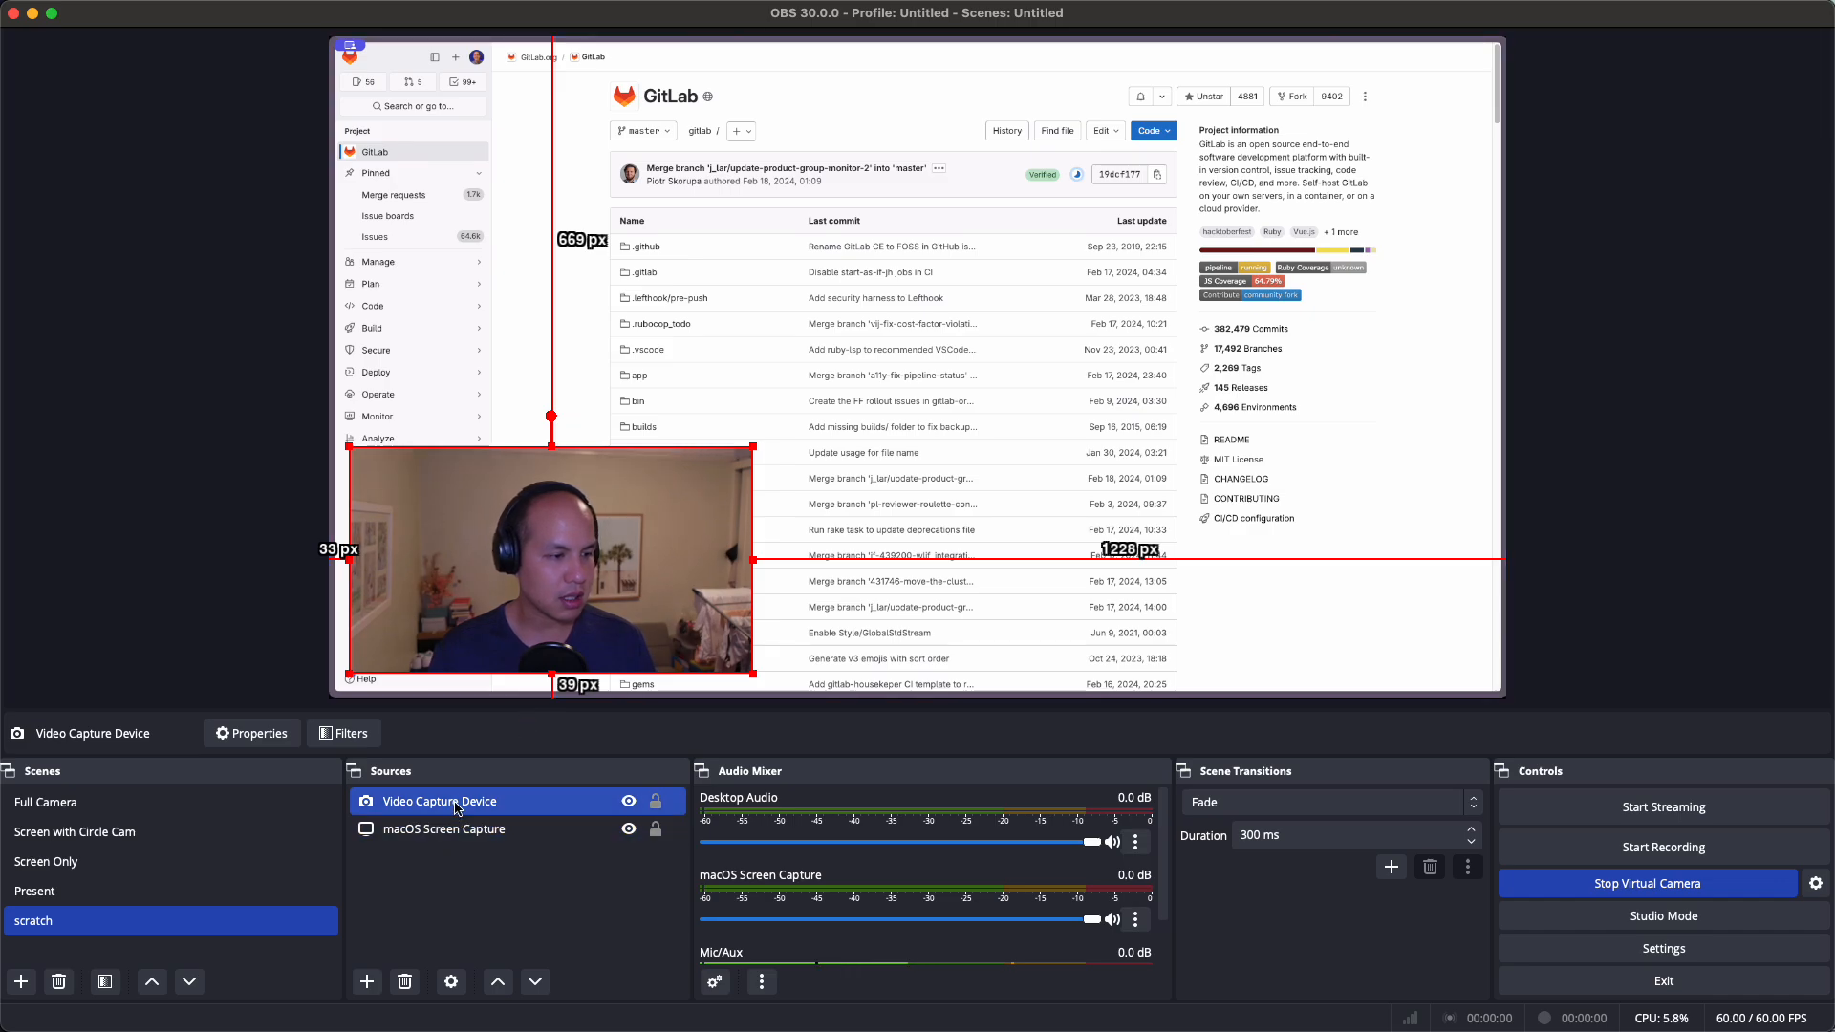
Add an Image Mask/Blend effect filter named 'Circle' to the camera source
{"action": "left_click", "coordinate": [344, 733]}
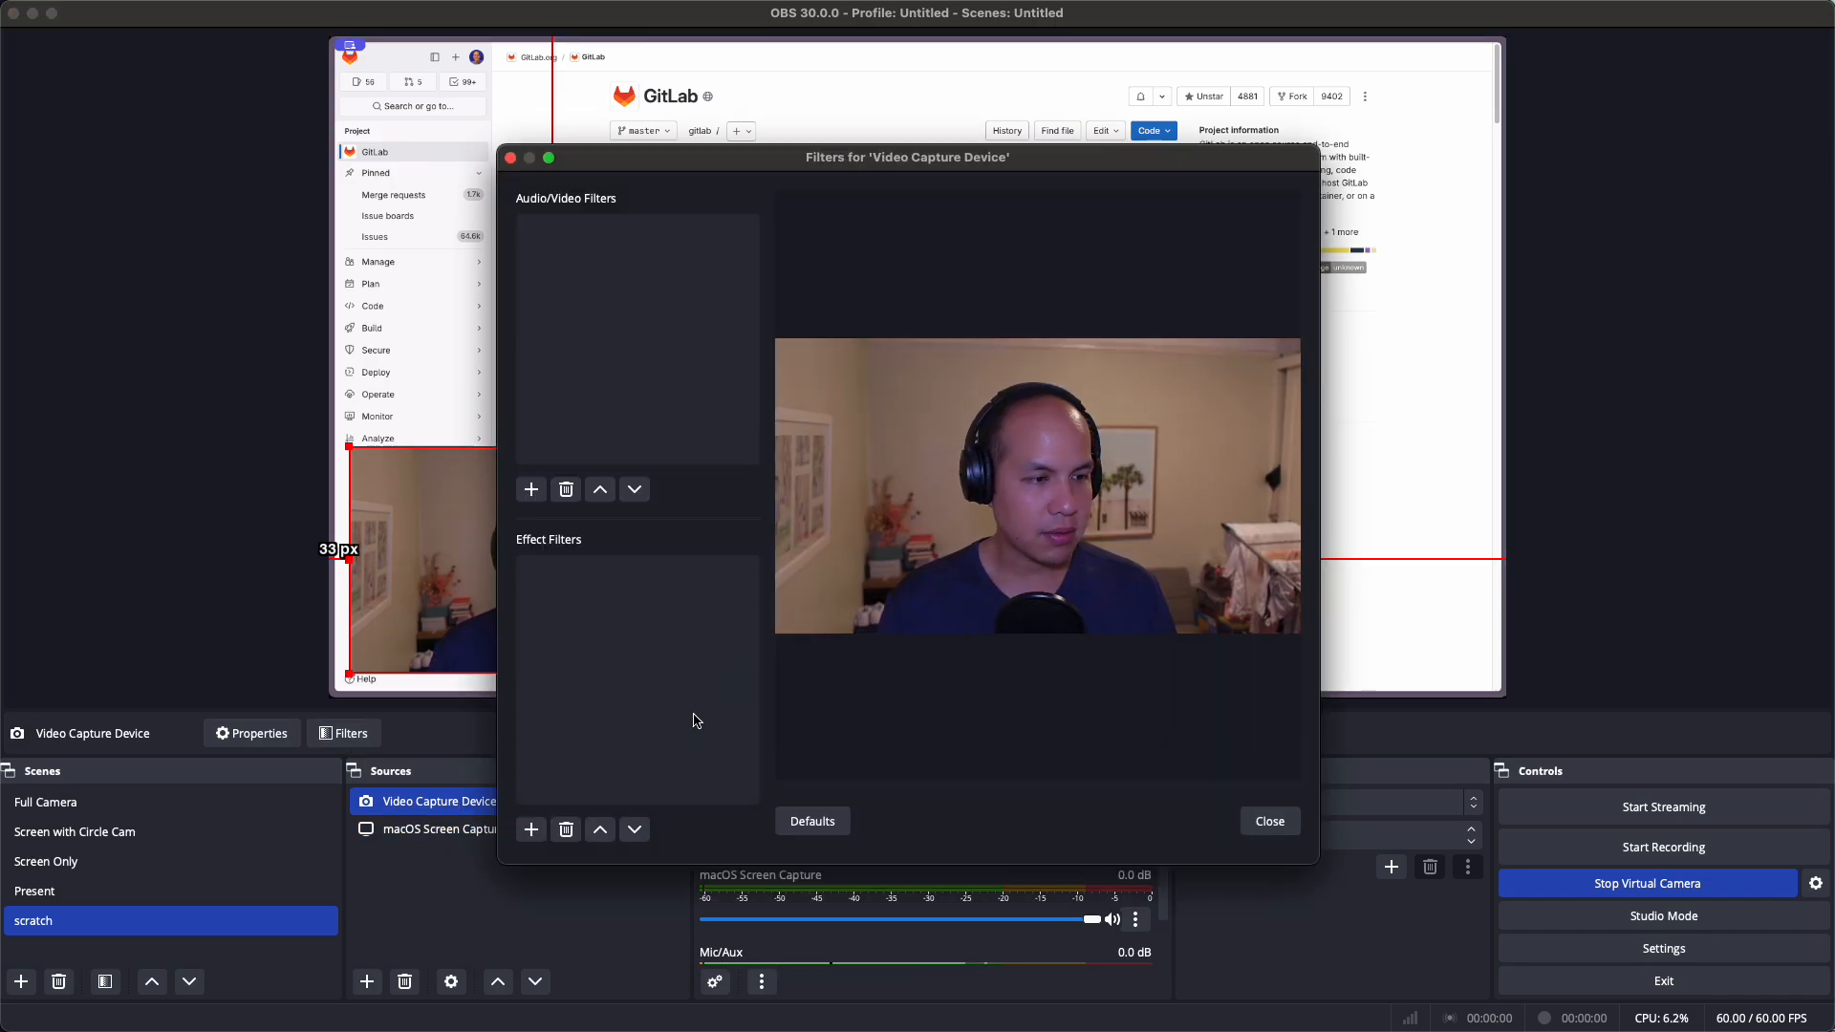
{"action": "left_click", "coordinate": [533, 831]}
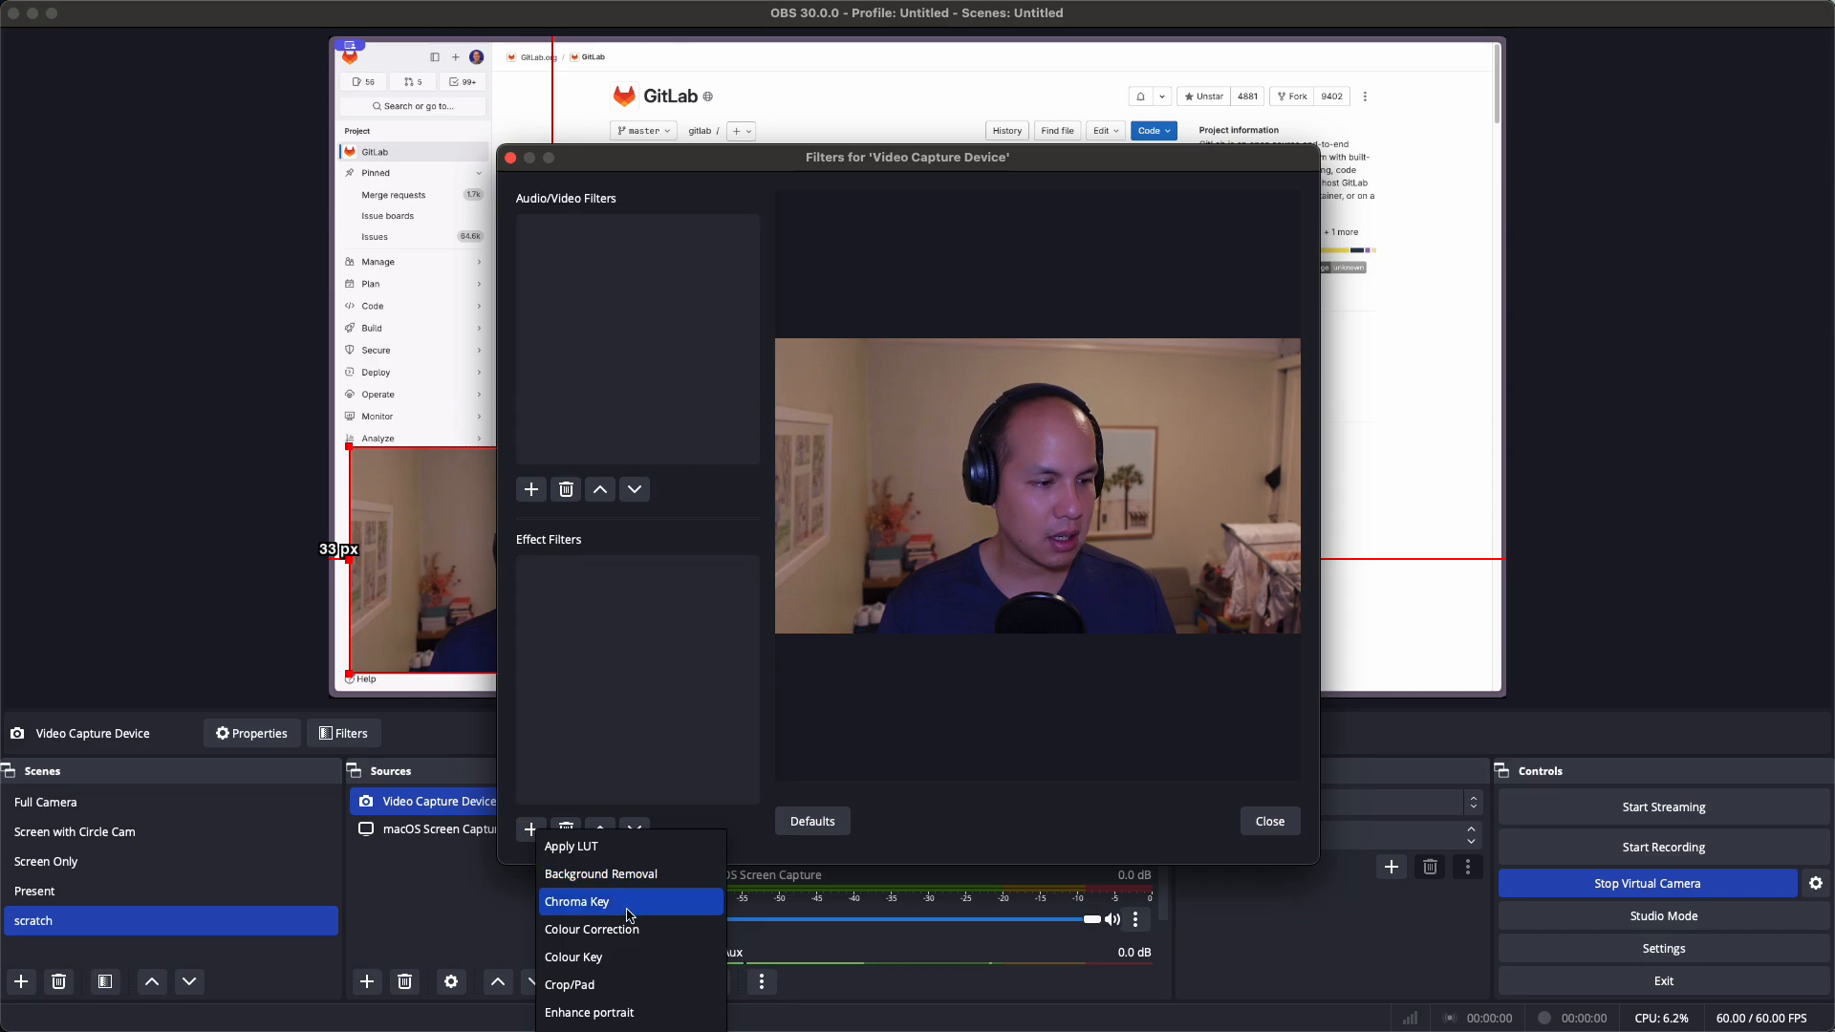
{"action": "left_click", "coordinate": [774, 170]}
{"action": "left_click_drag", "start_coordinate": [774, 170], "coordinate": [779, 20]}
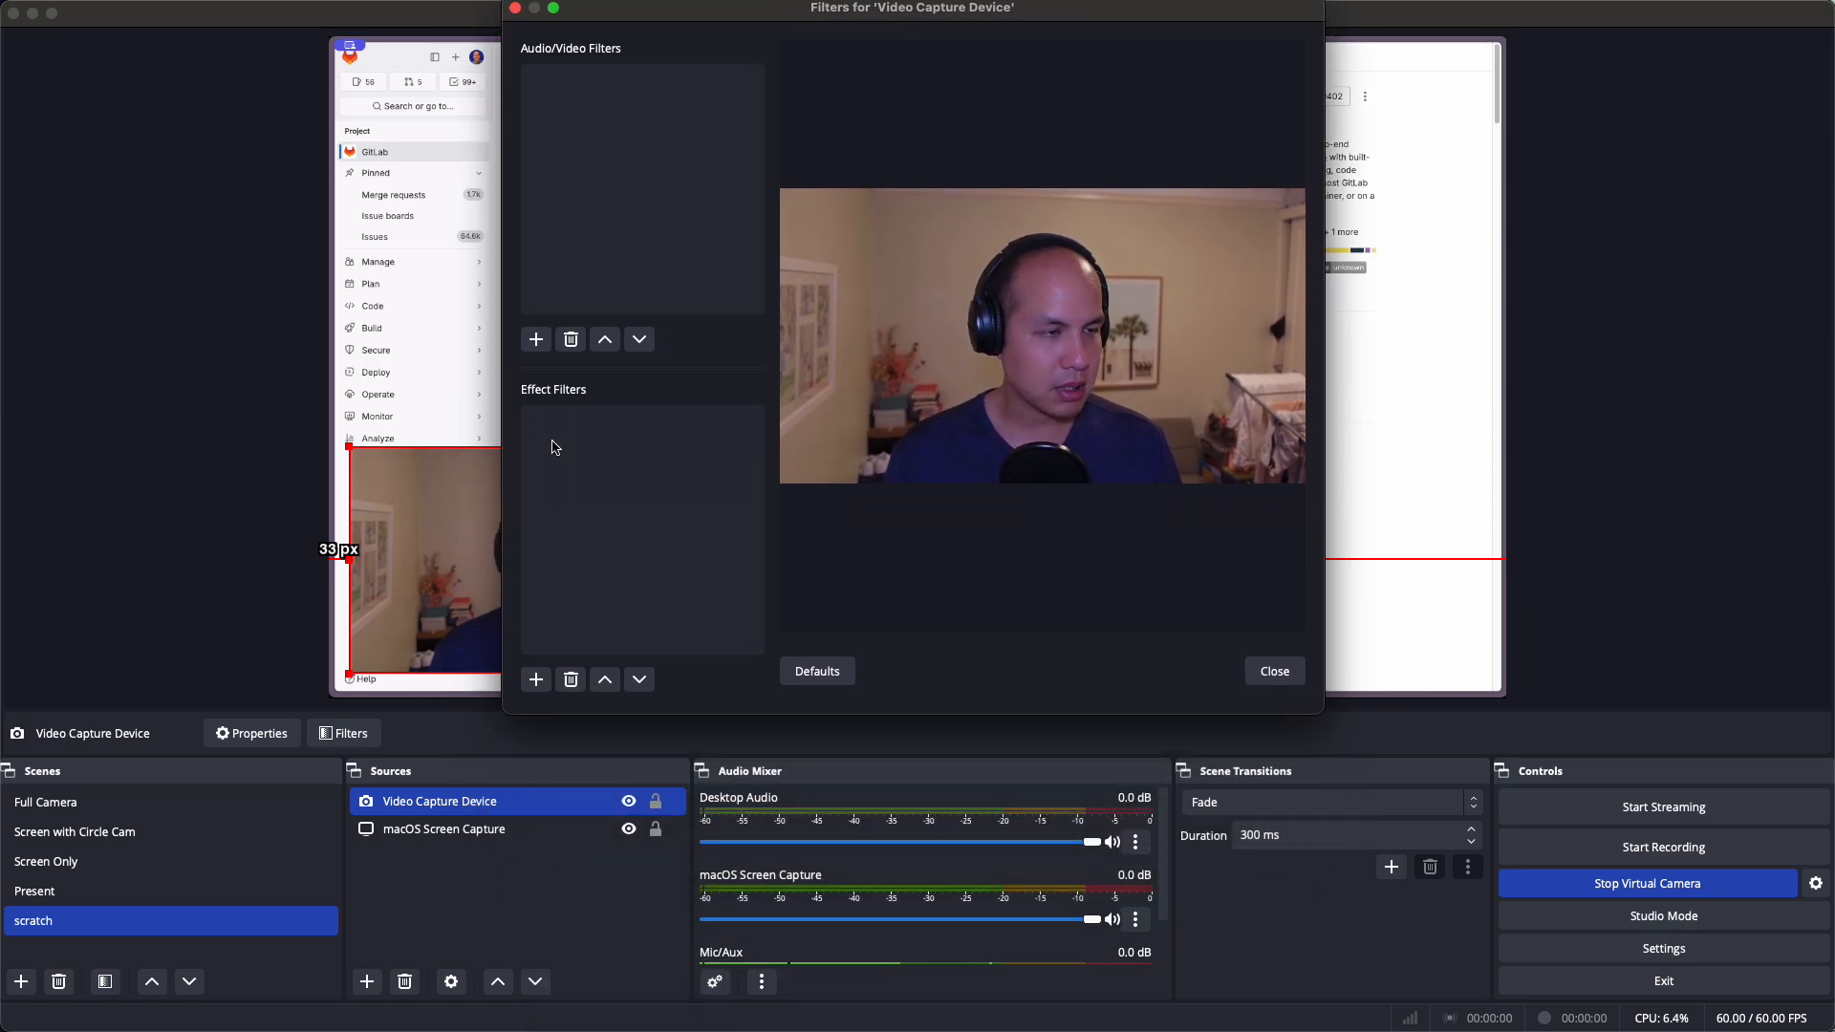
{"action": "left_click", "coordinate": [536, 679]}
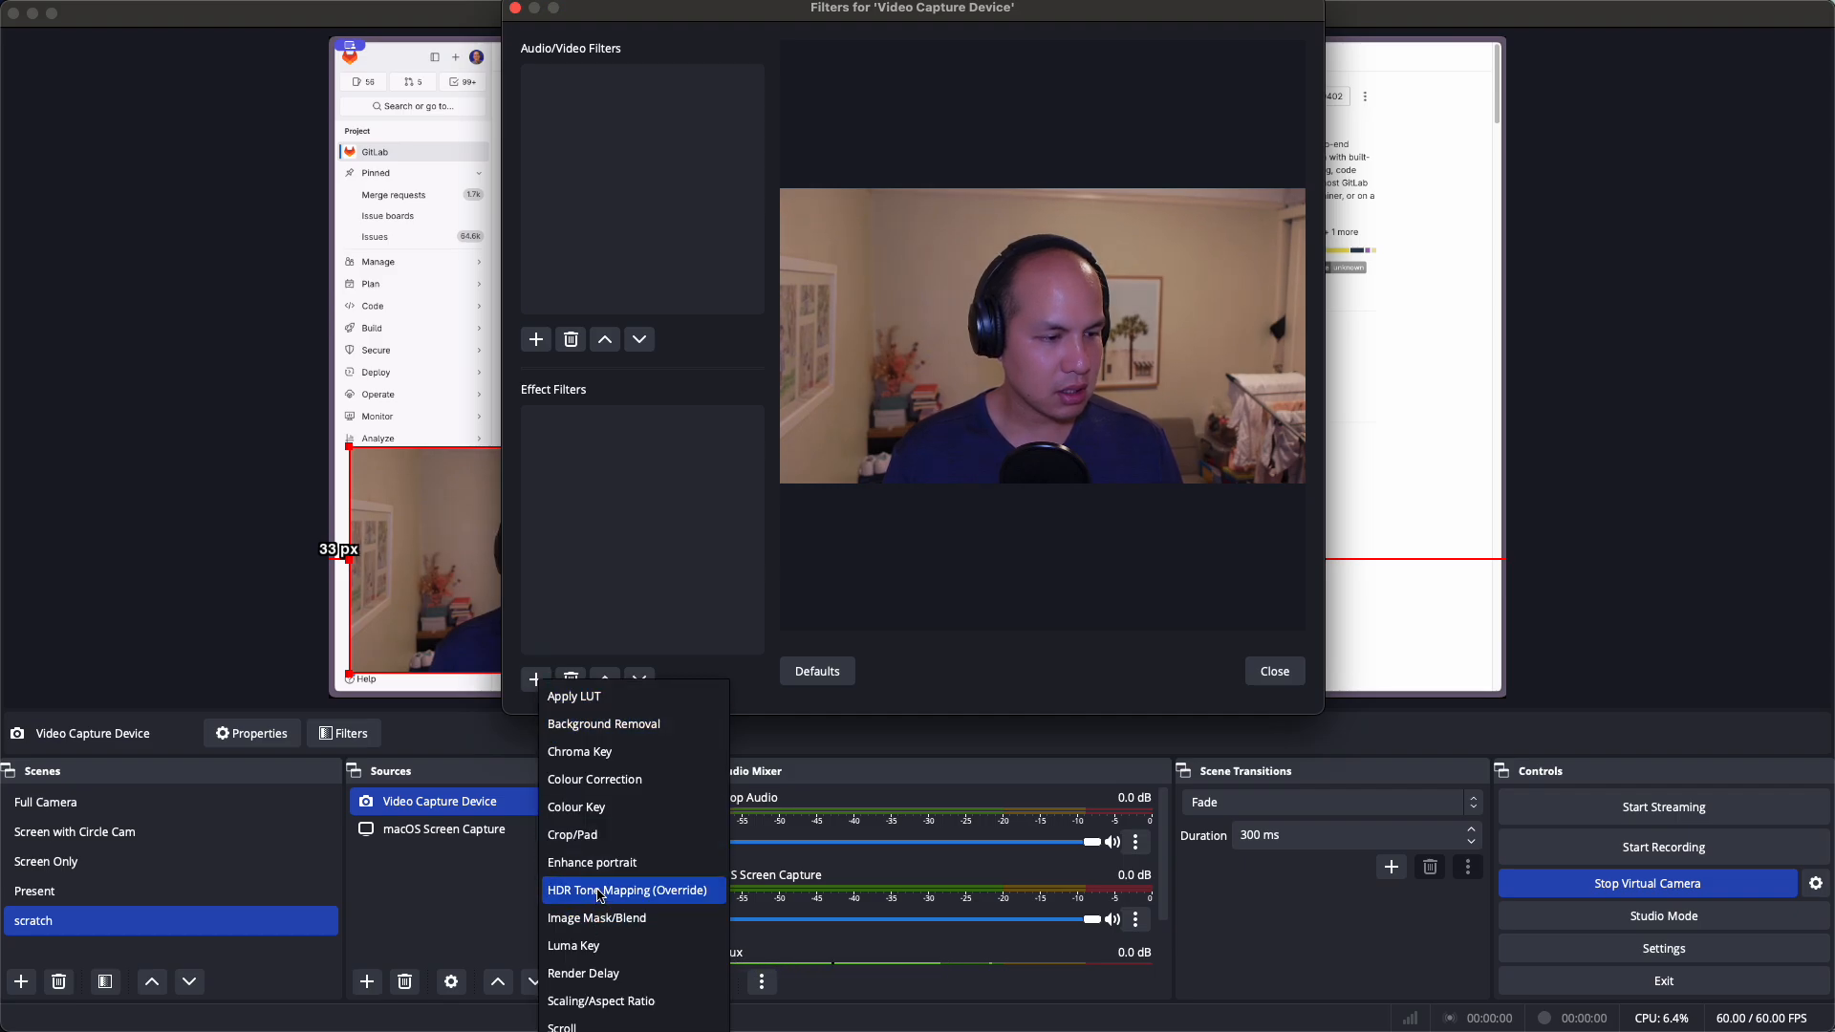
{"action": "left_click", "coordinate": [602, 918]}
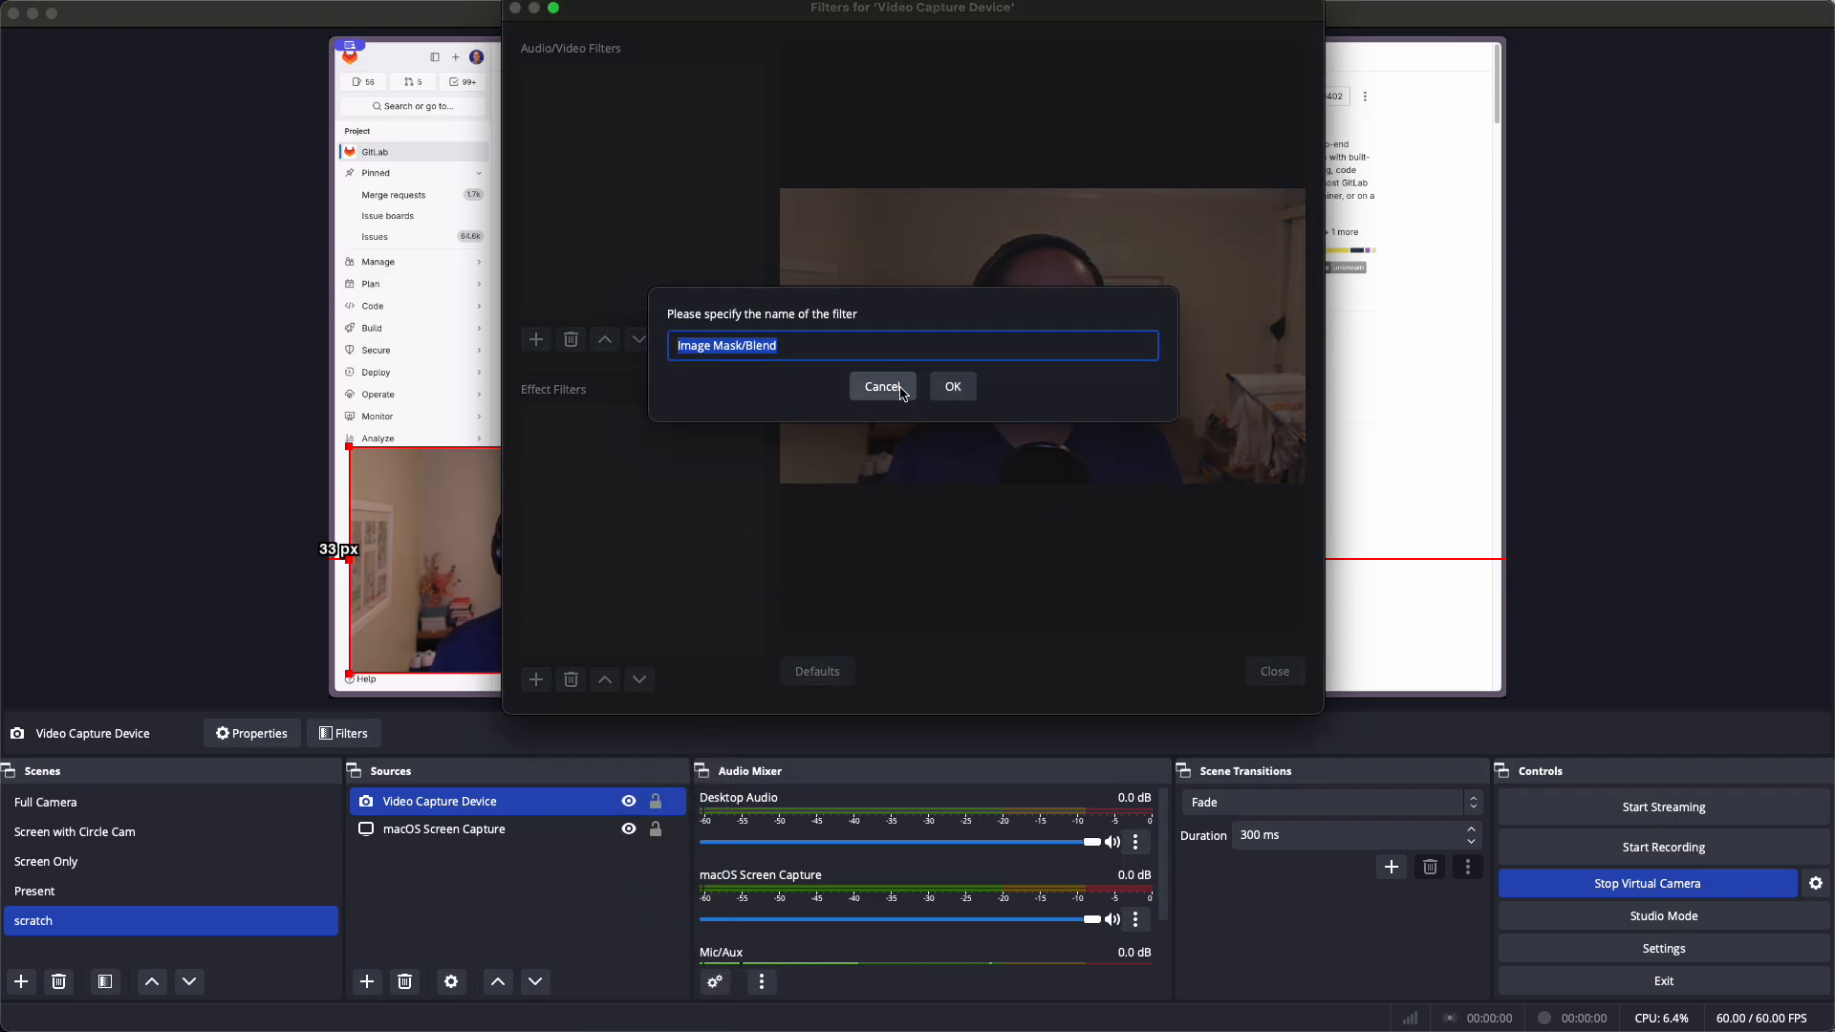
{"action": "type", "text": "Circle"}
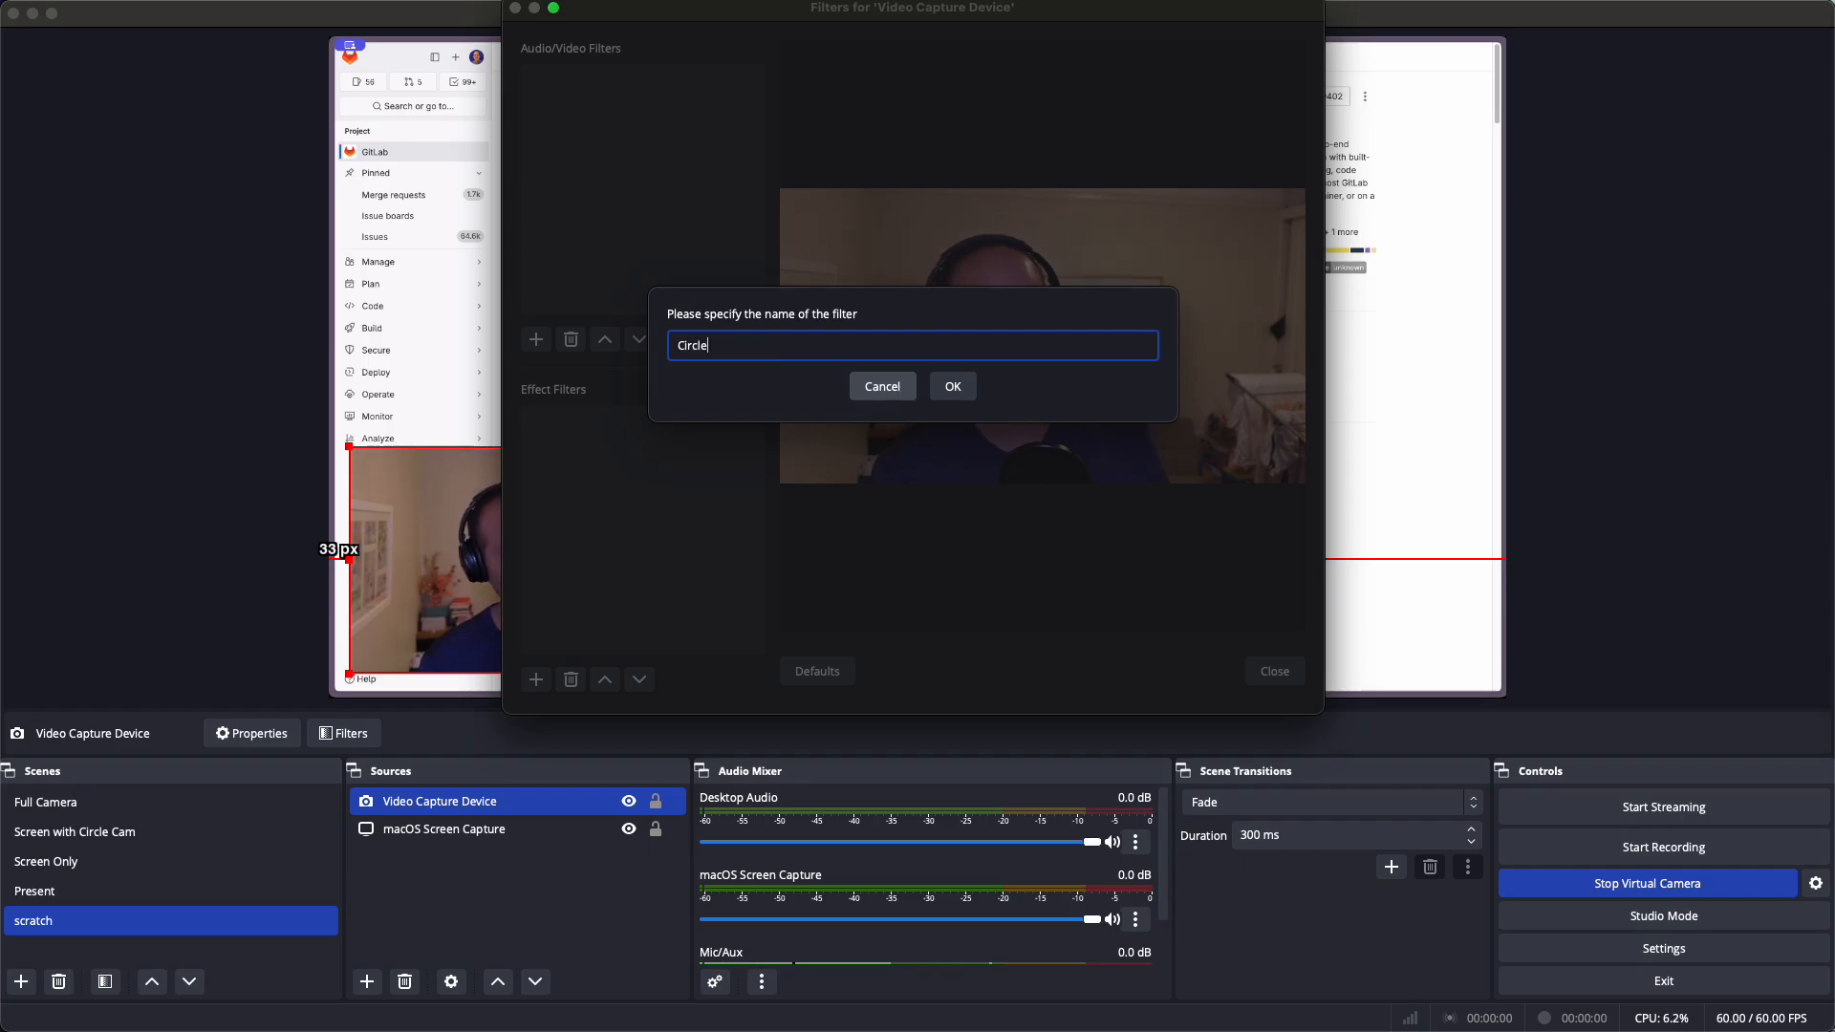
{"action": "key", "text": "Return"}
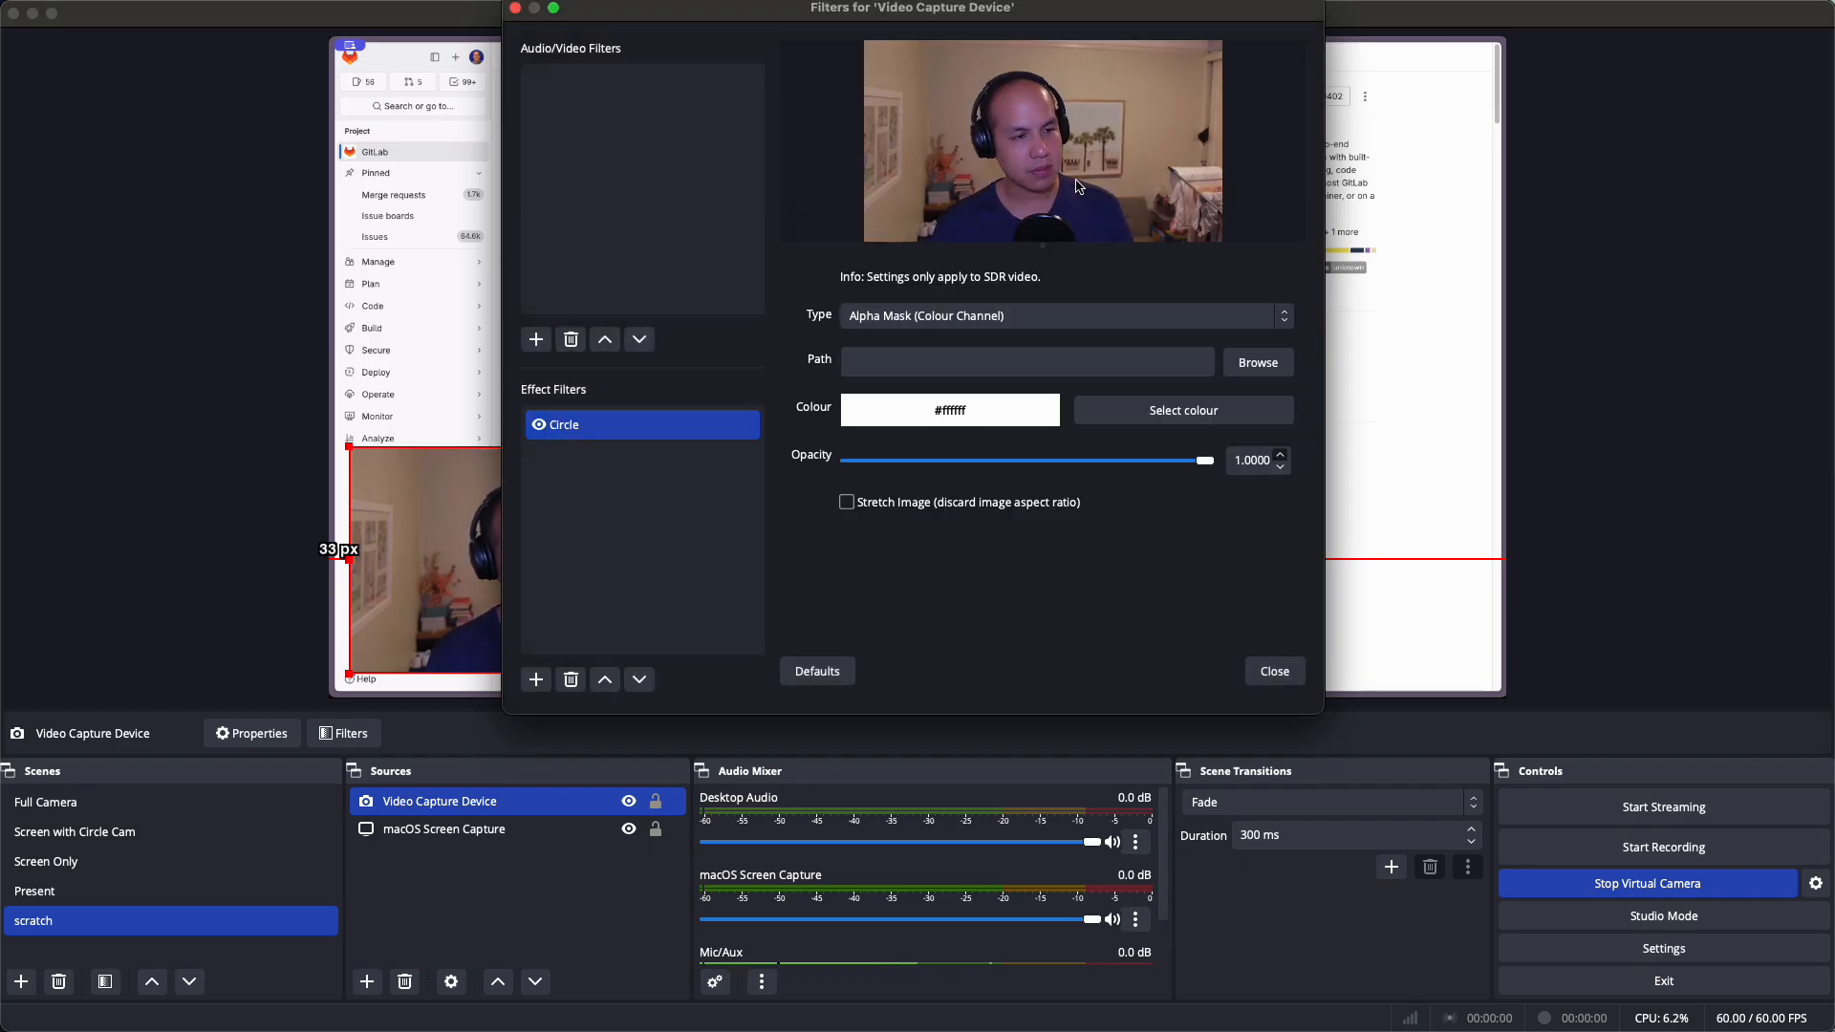
Set the Circle filter's type to Alpha Mask (Alpha Channel) and start choosing its mask image file
{"action": "left_click", "coordinate": [1209, 320]}
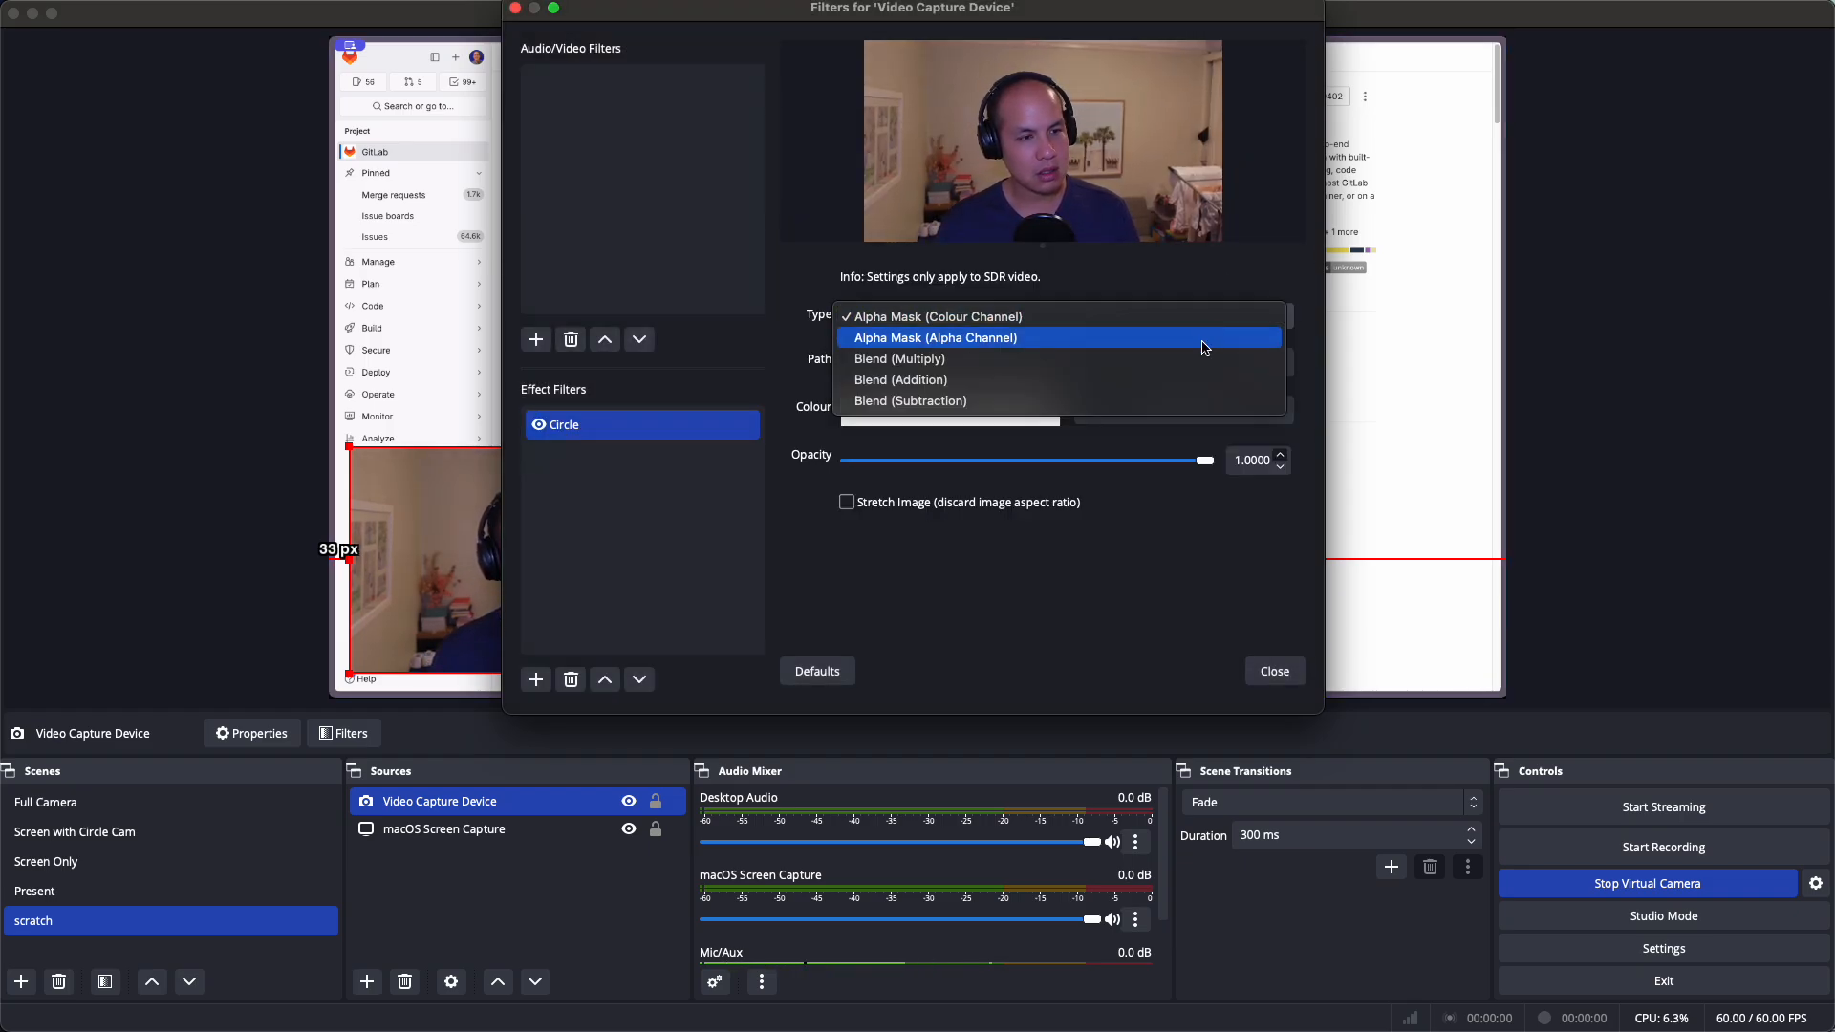
{"action": "left_click", "coordinate": [1201, 343]}
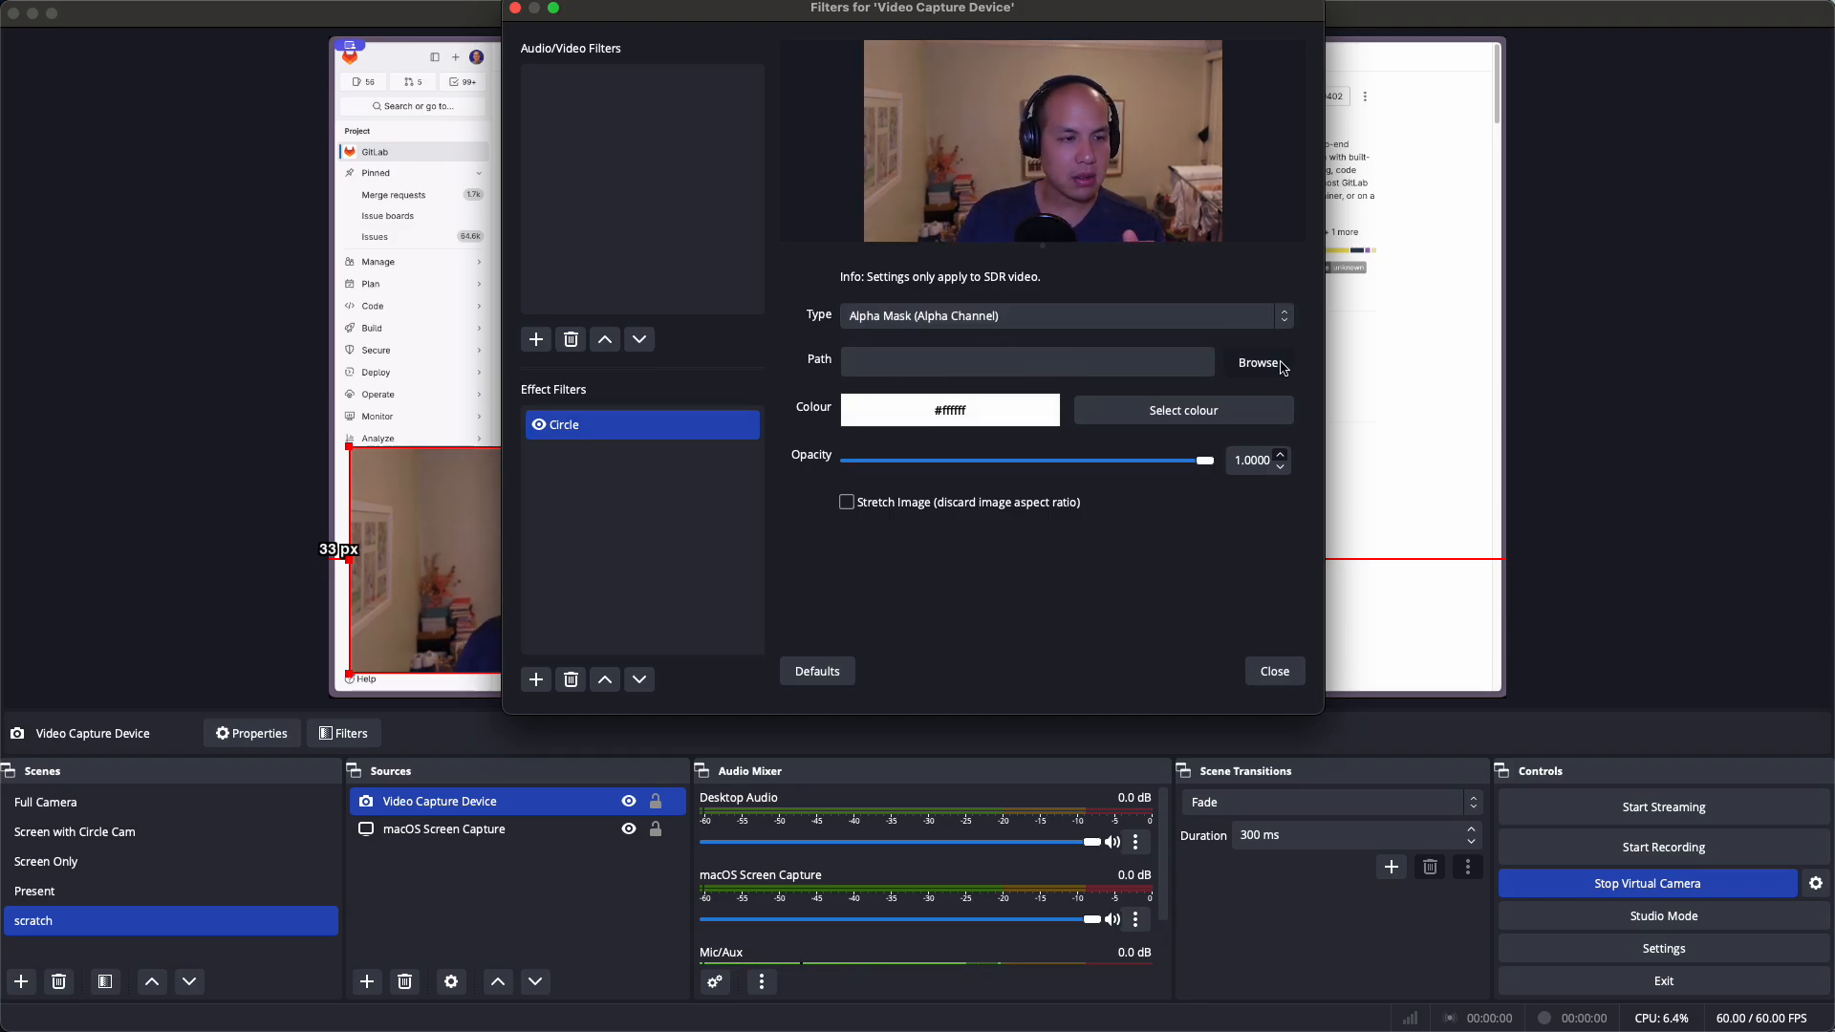
{"action": "left_click", "coordinate": [1258, 363]}
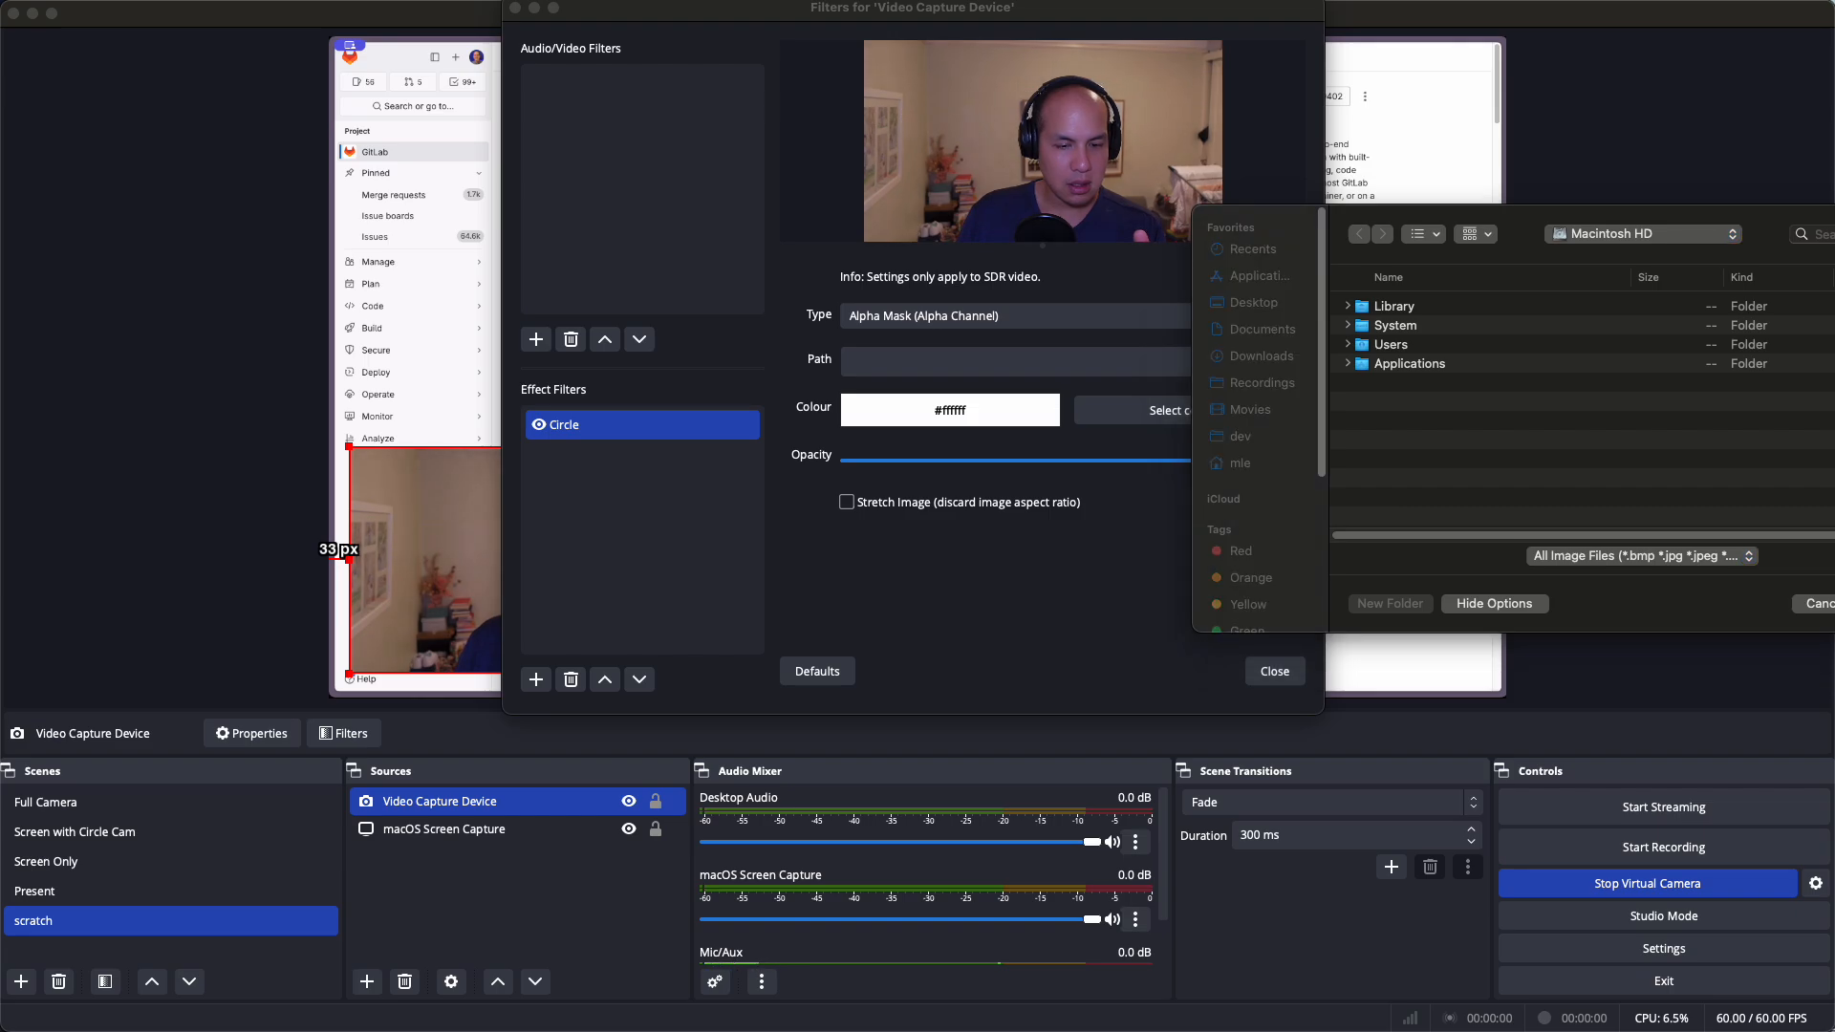
{"action": "key", "text": "super+Tab"}
Review the circle, vertical and tanuki mask frames in Figma, then move the Figma window aside
{"action": "scroll", "coordinate": [1181, 330], "scroll_direction": "down", "scroll_amount": 1}
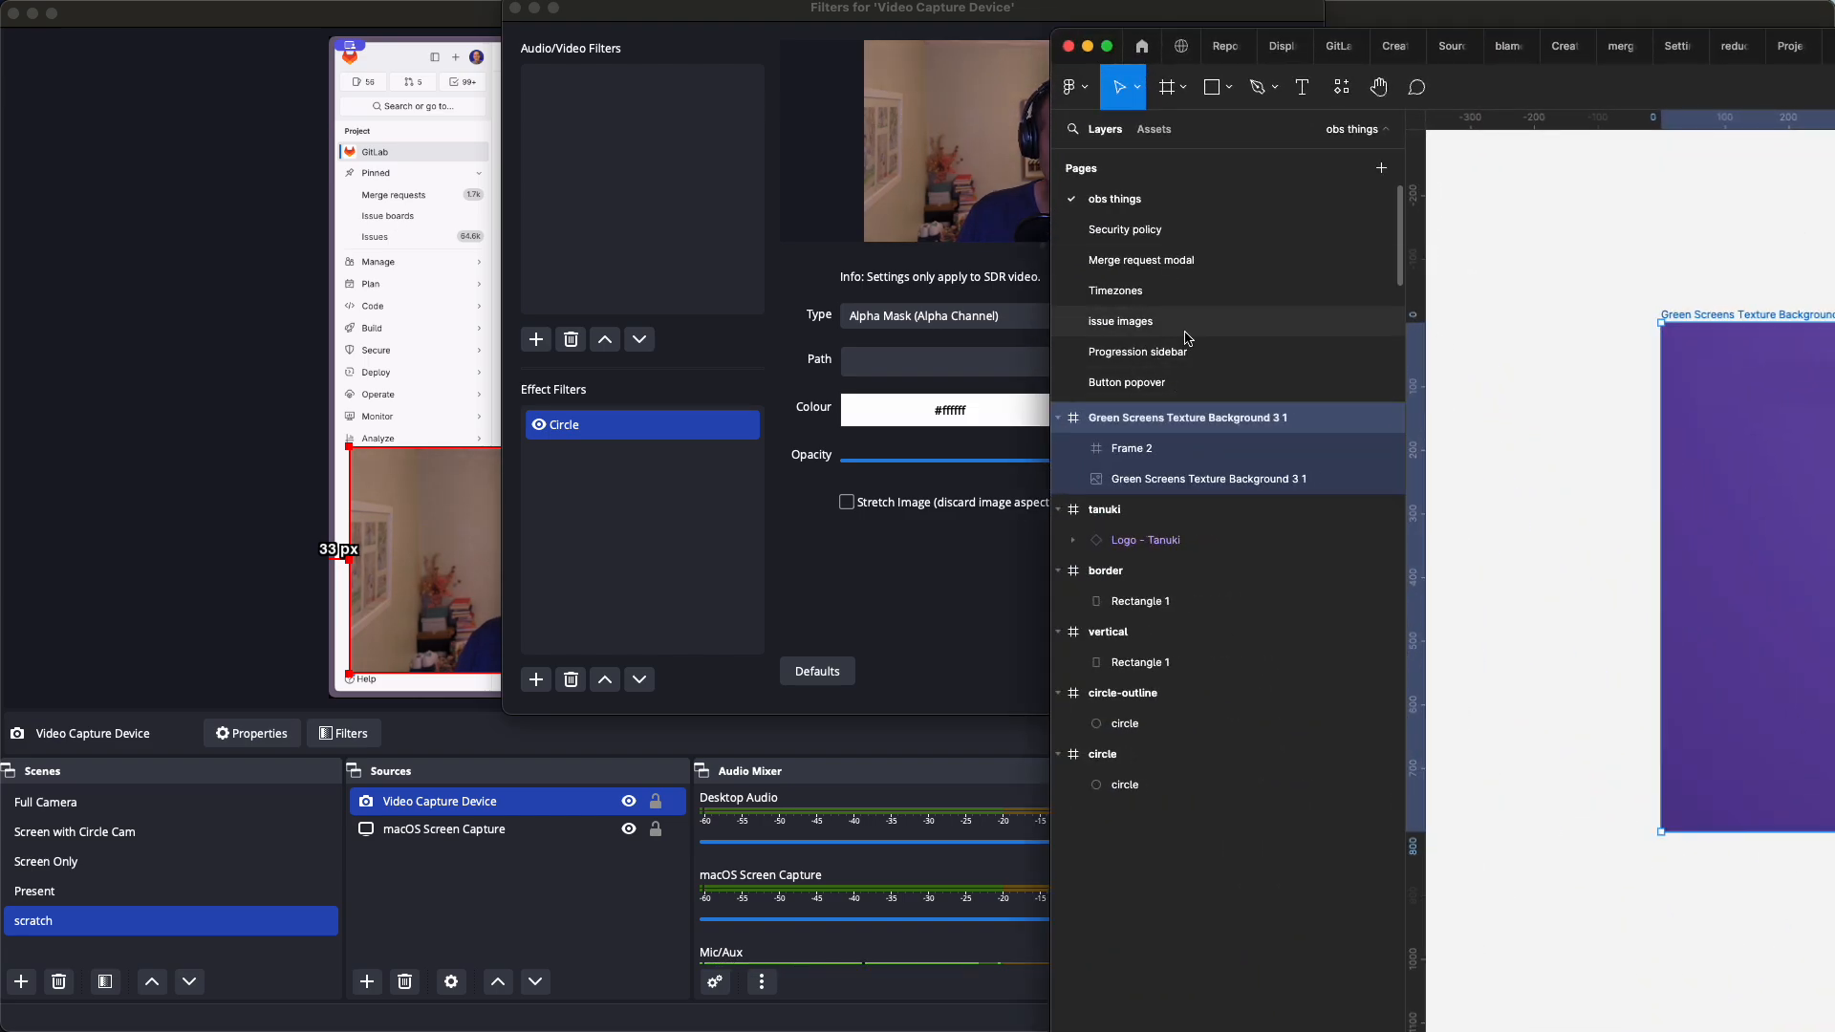
{"action": "left_click", "coordinate": [1550, 385]}
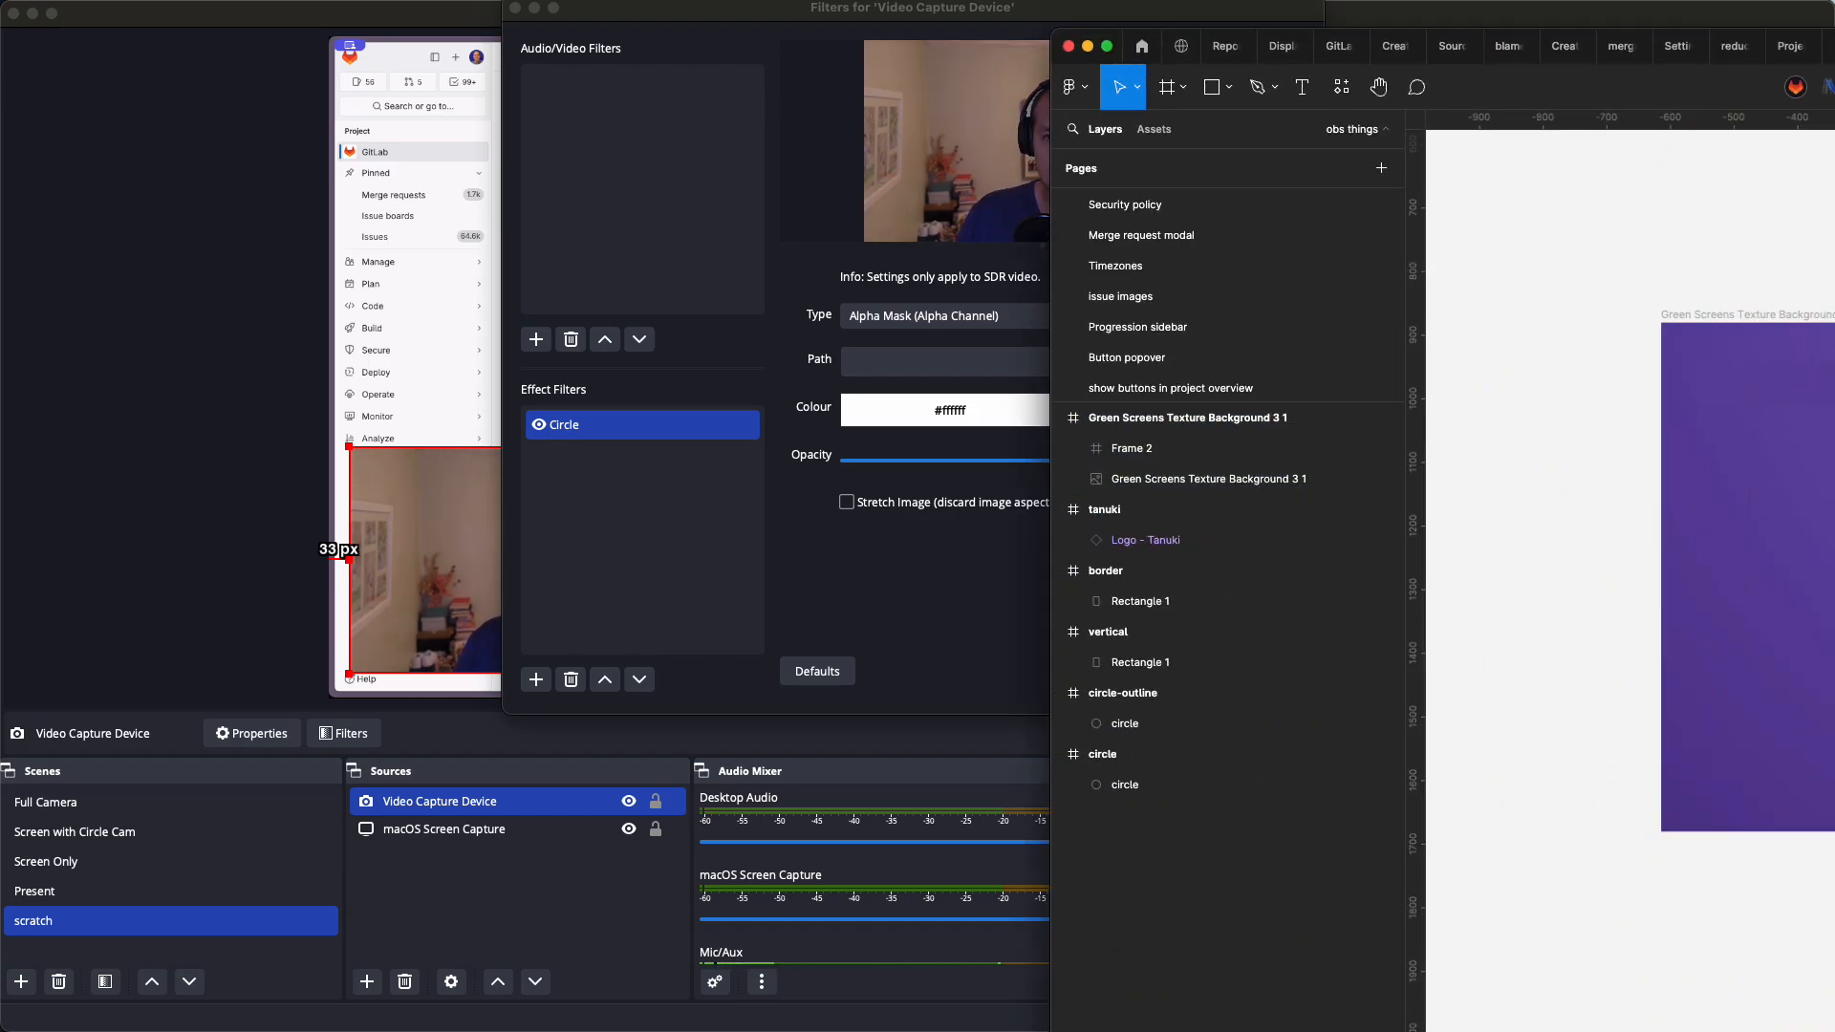
{"action": "left_click_drag", "start_coordinate": [1834, 46], "coordinate": [1504, 56]}
{"action": "scroll", "coordinate": [941, 604], "scroll_direction": "up", "scroll_amount": 12}
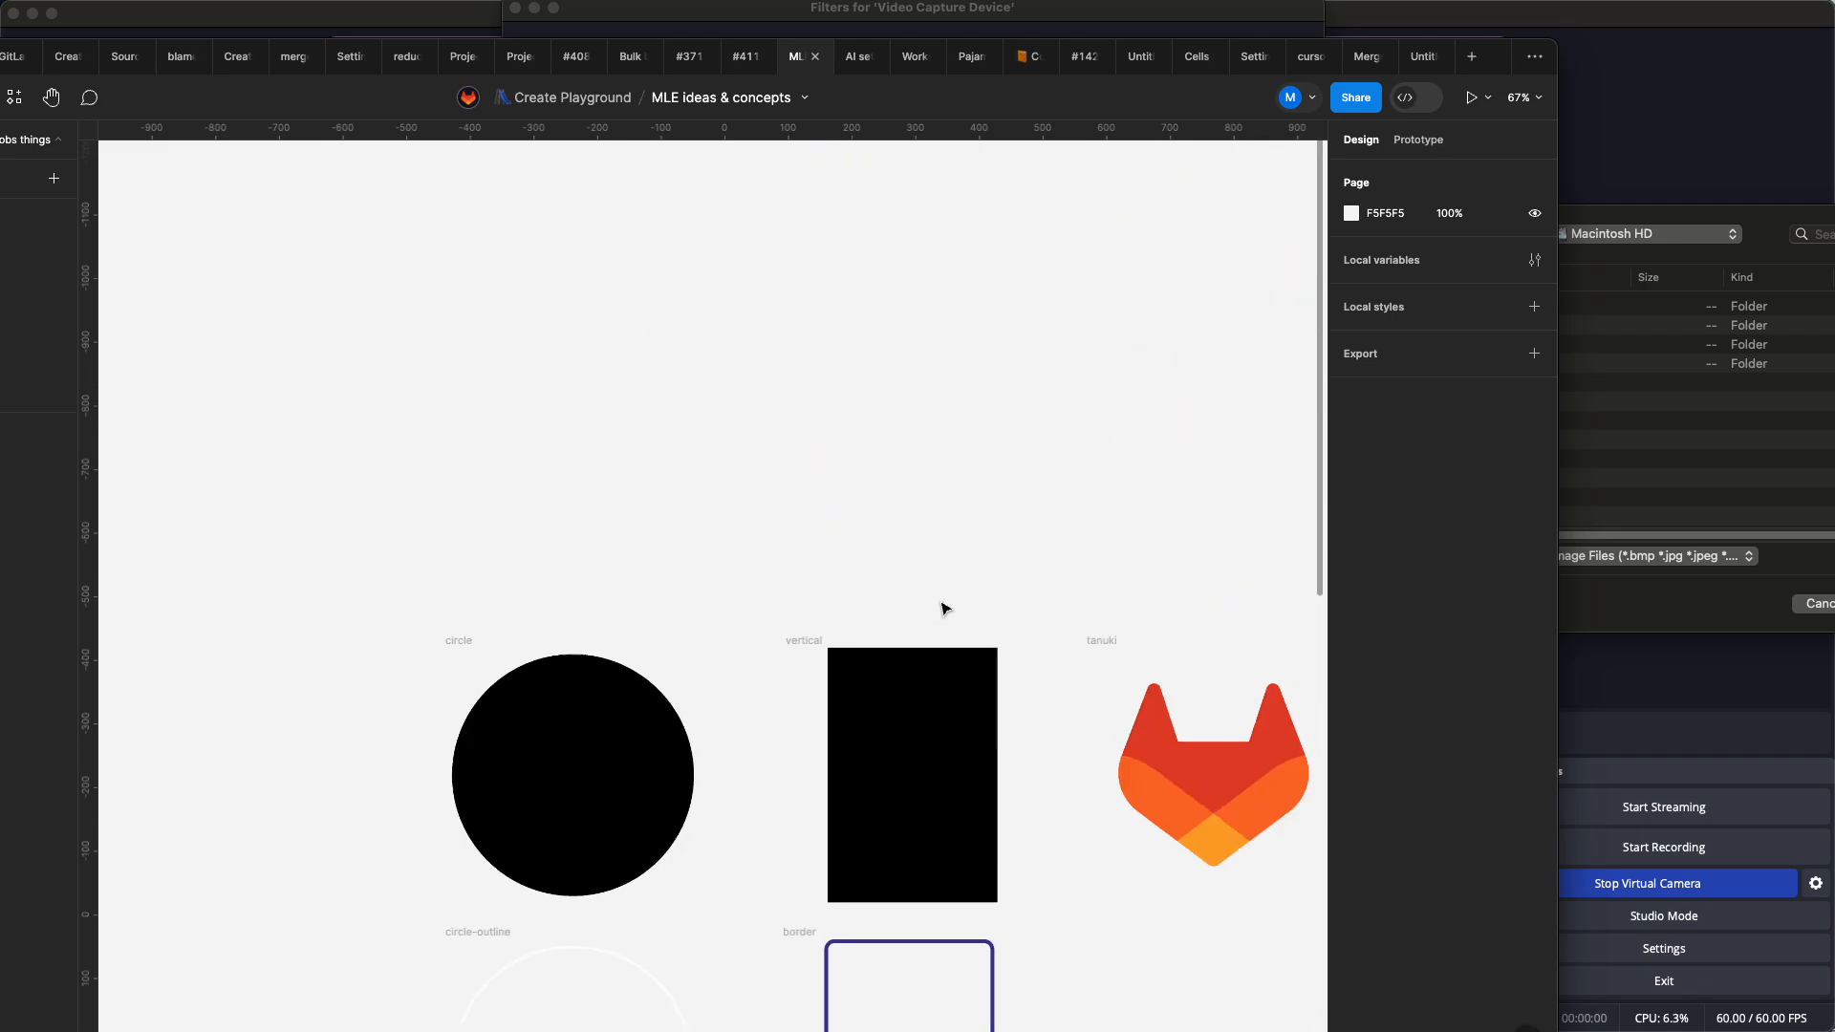
{"action": "scroll", "coordinate": [943, 604], "scroll_direction": "up", "scroll_amount": 5}
{"action": "scroll", "coordinate": [944, 604], "scroll_direction": "down", "scroll_amount": 7}
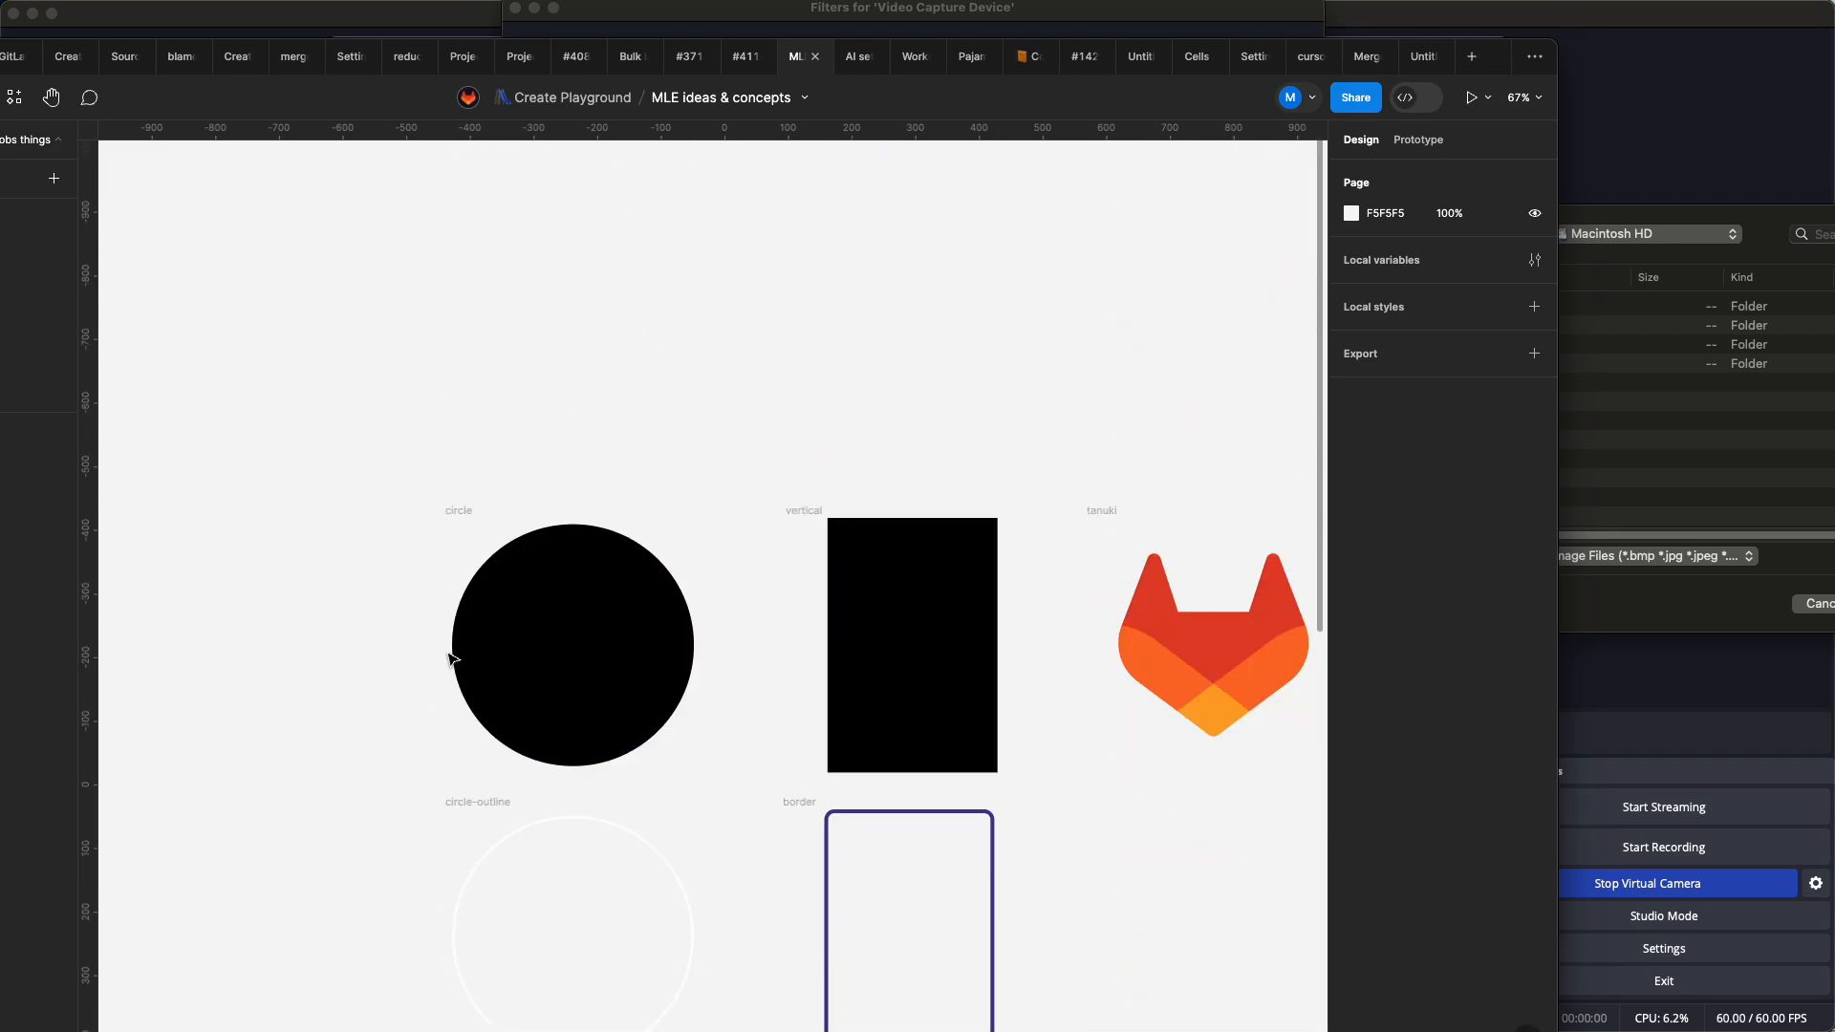
{"action": "left_click", "coordinate": [819, 522]}
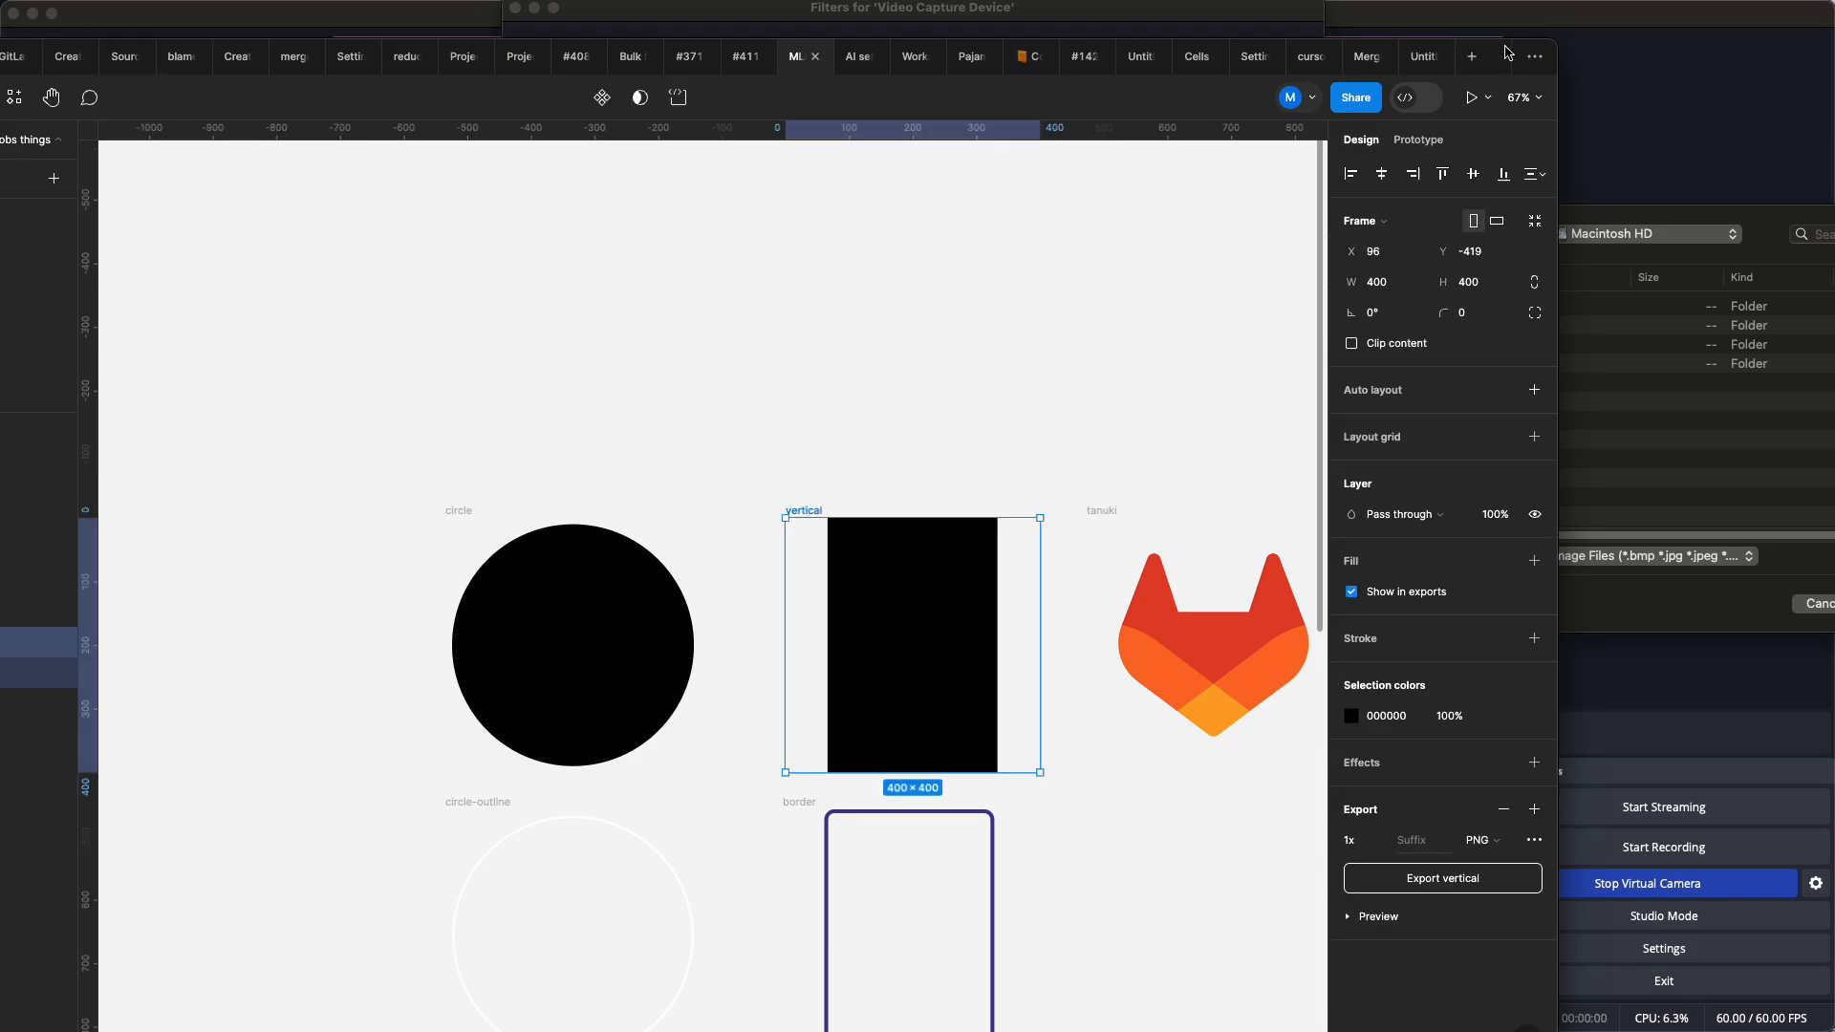
{"action": "left_click_drag", "start_coordinate": [1506, 47], "coordinate": [1834, 283]}
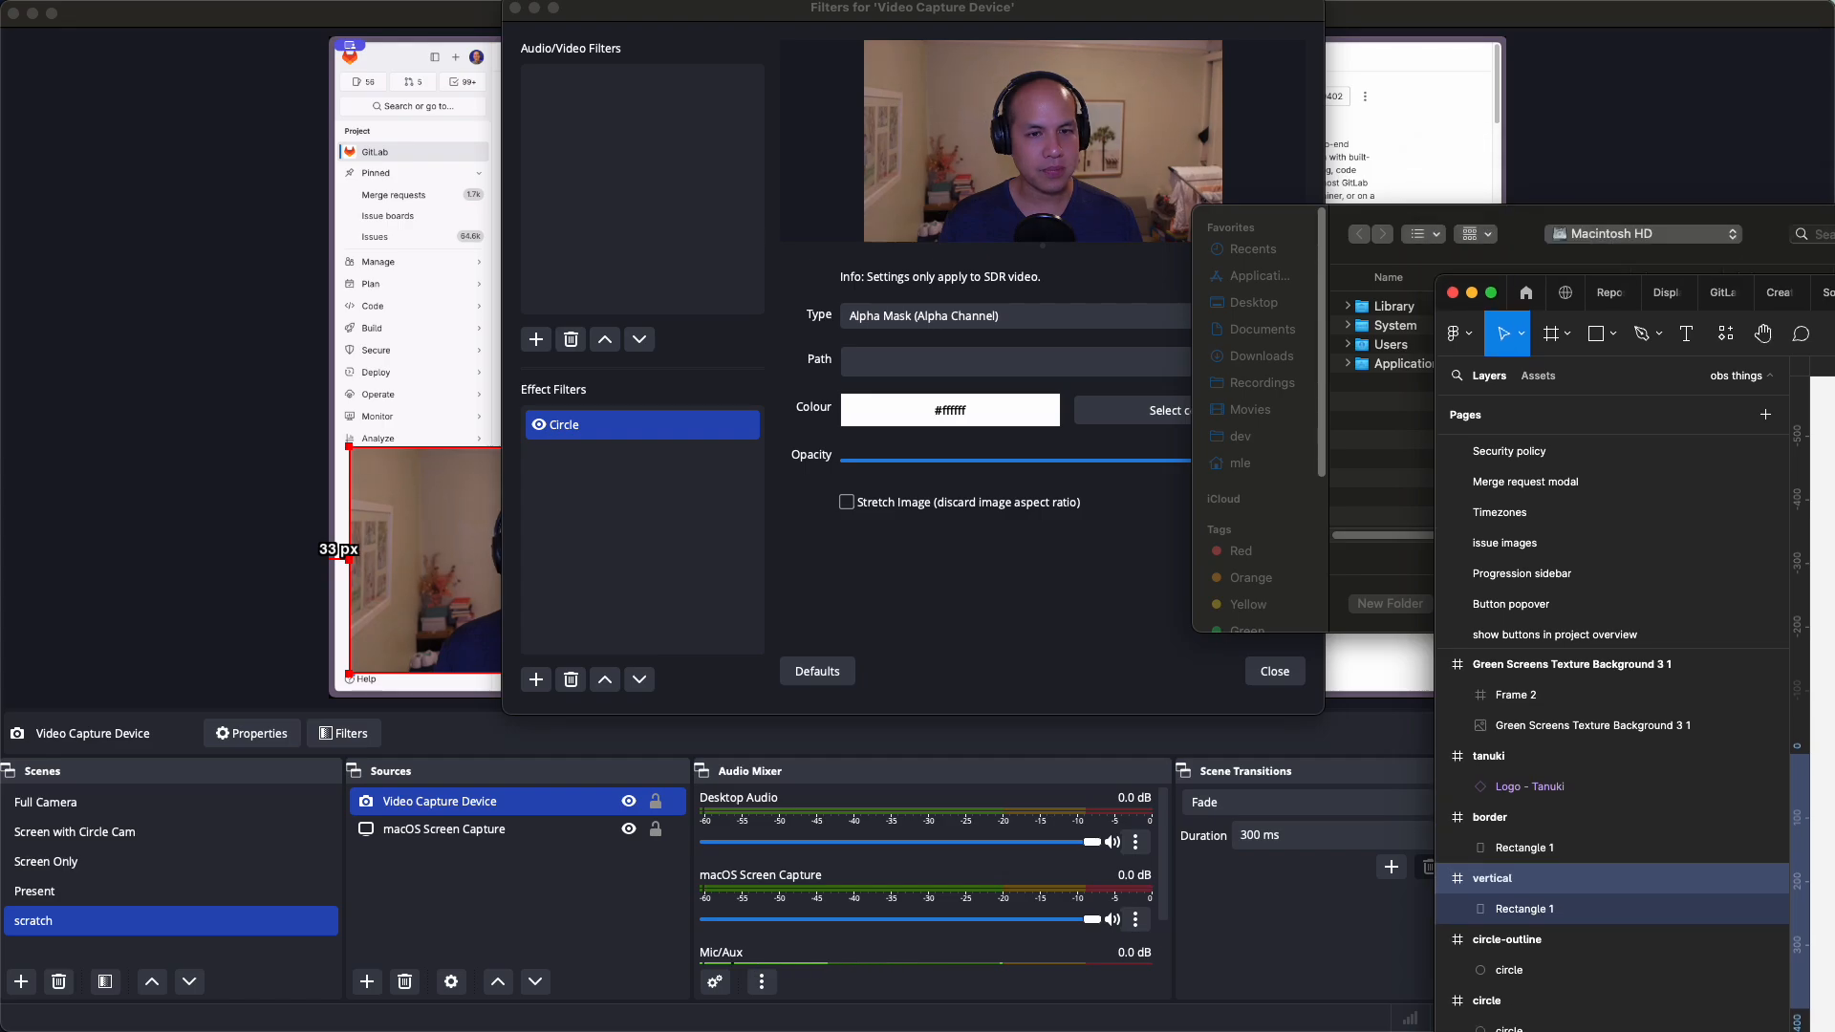
Set the webcam's Circle filter mask image to circle.png from Downloads
{"action": "left_click", "coordinate": [1472, 294]}
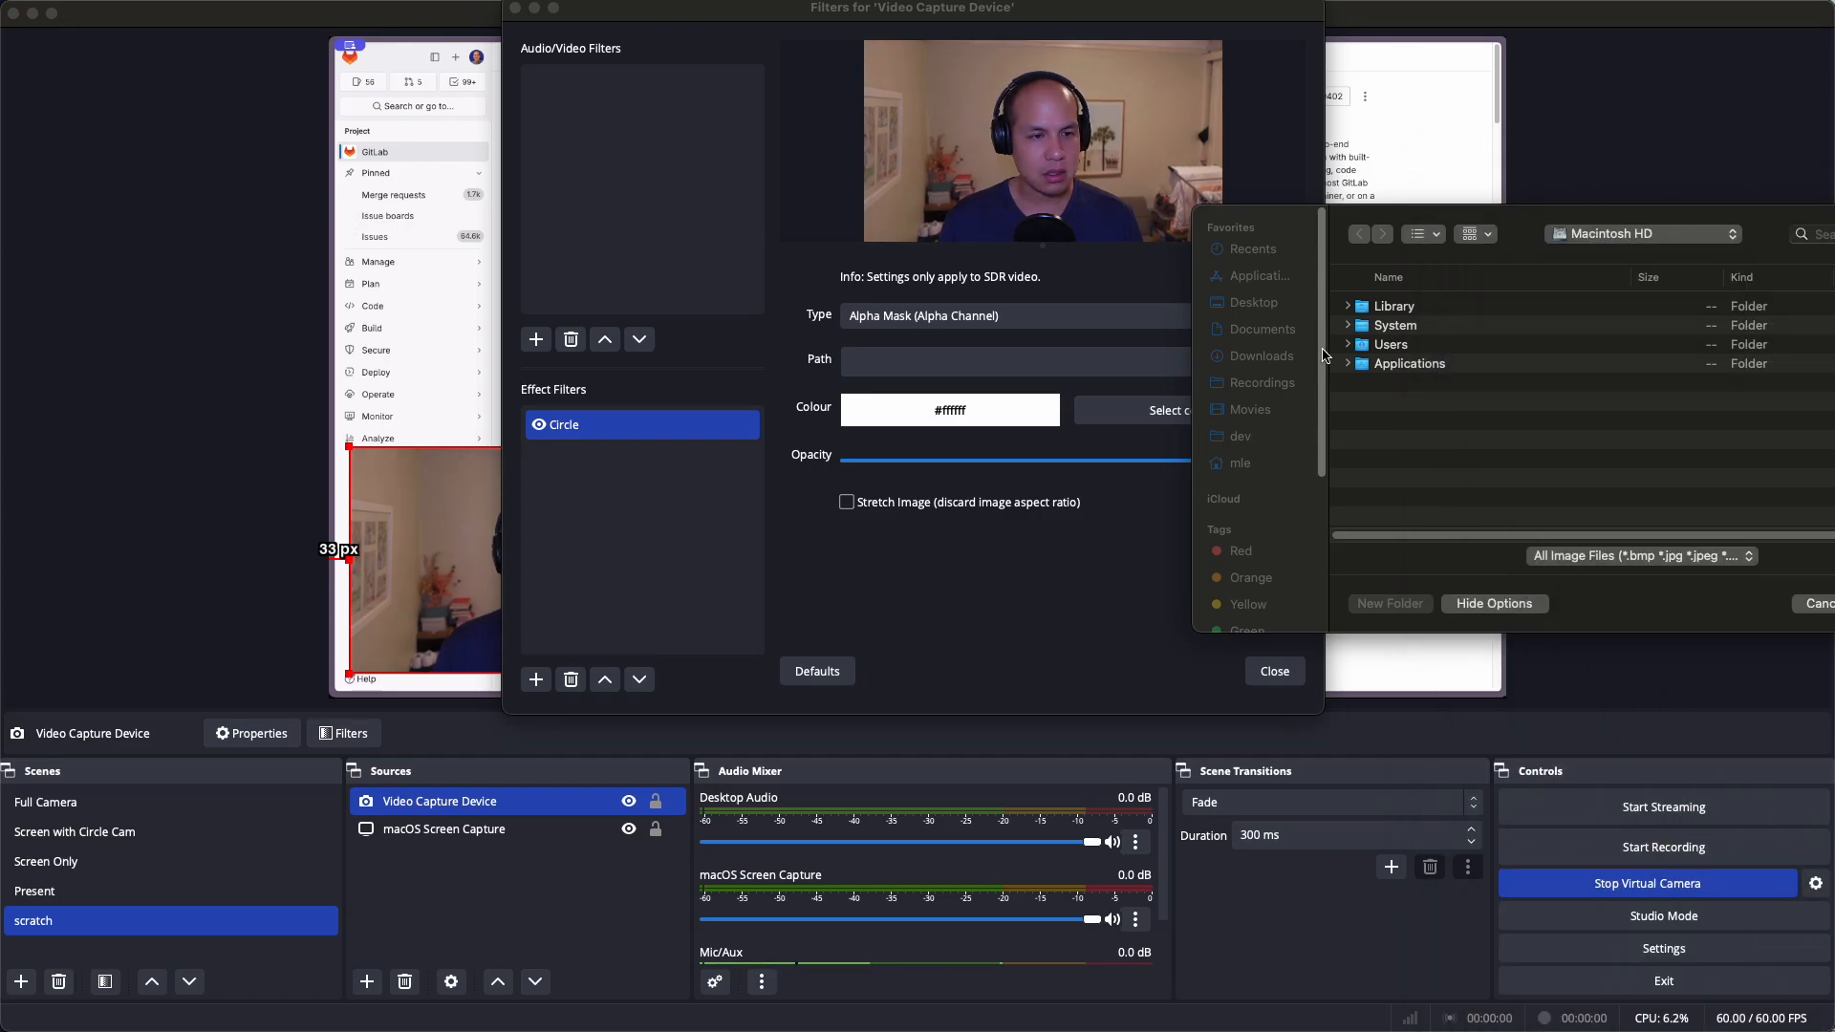
{"action": "left_click", "coordinate": [1262, 357]}
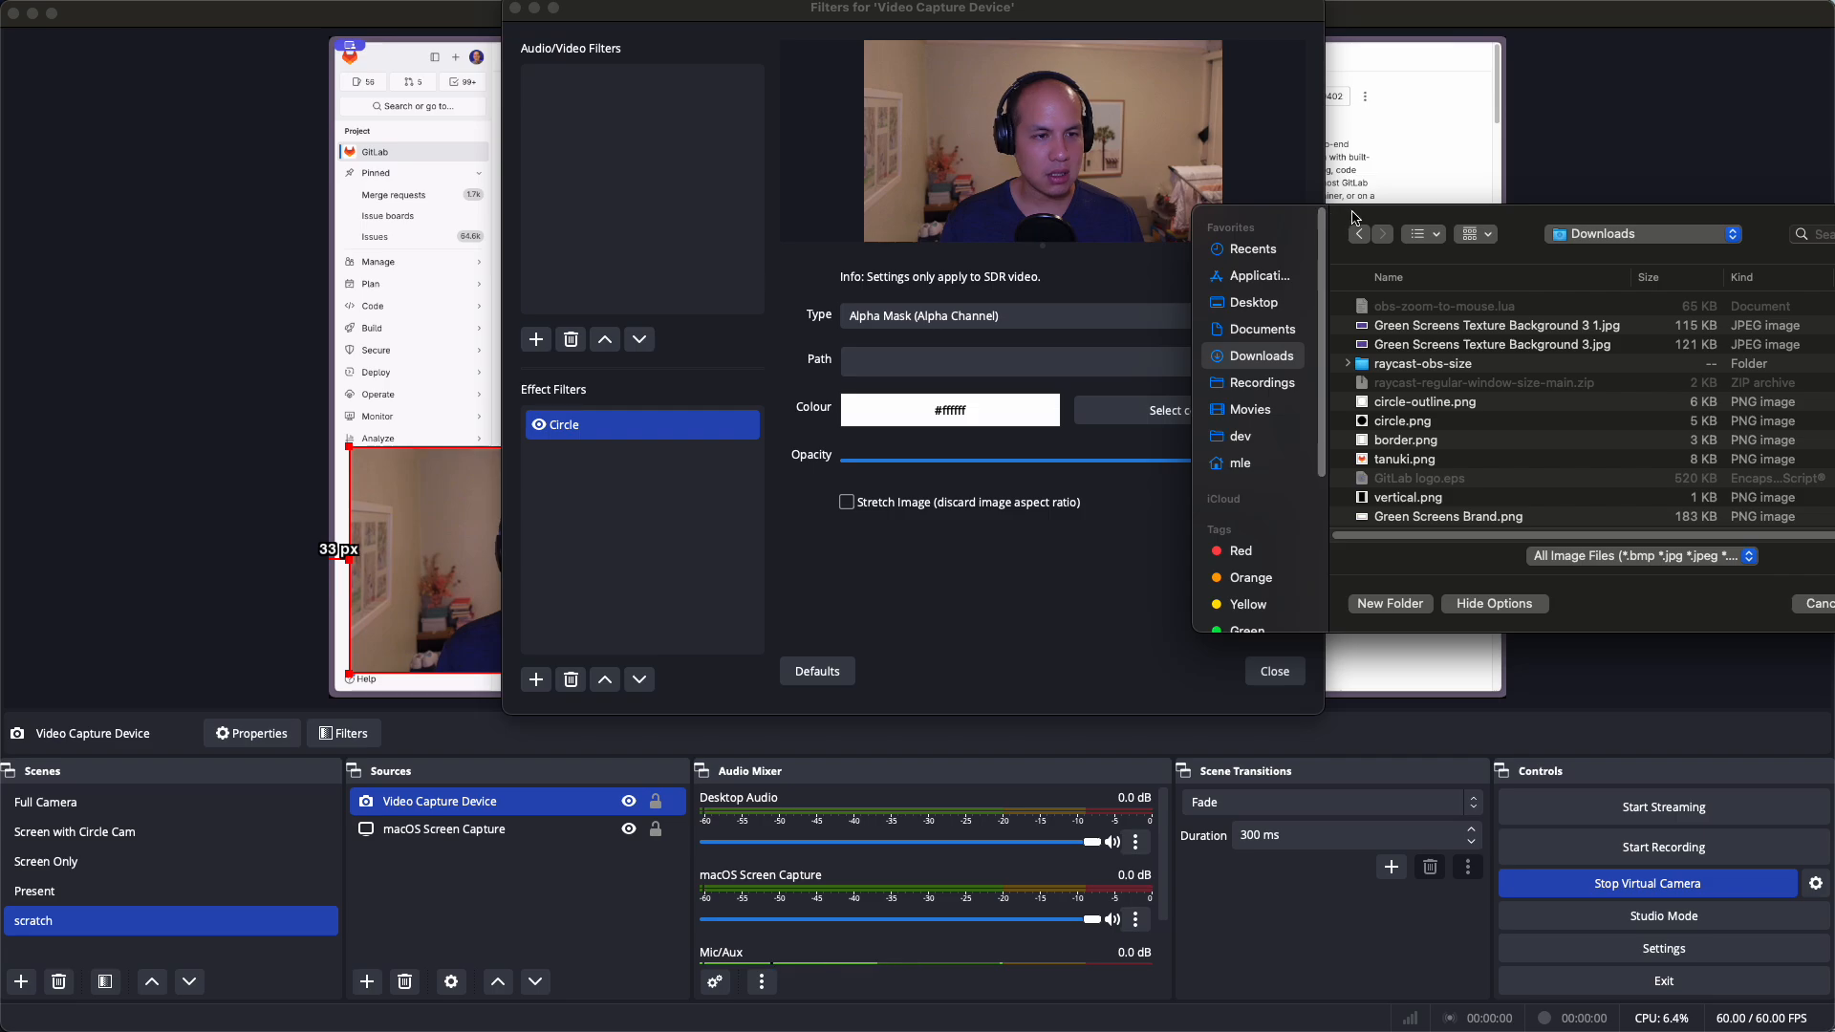
{"action": "left_click_drag", "start_coordinate": [1356, 217], "coordinate": [937, 165]}
{"action": "left_click", "coordinate": [985, 369]}
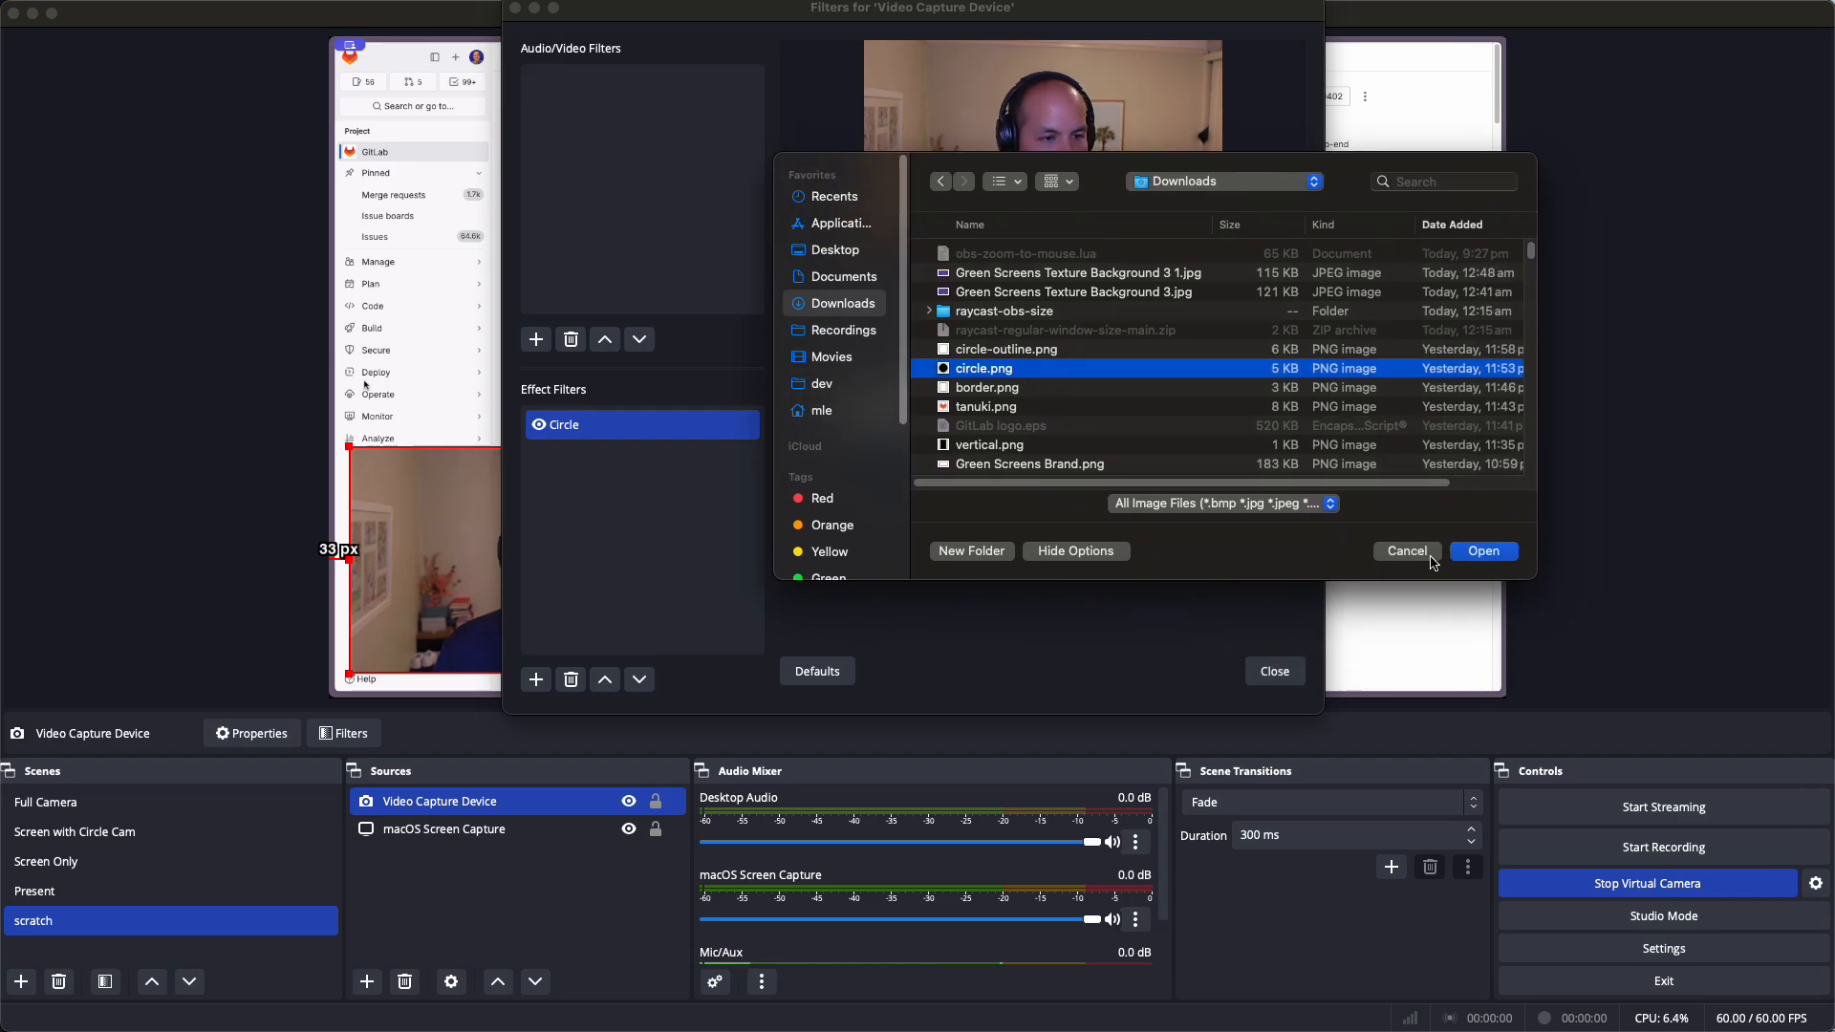
{"action": "left_click", "coordinate": [1485, 551]}
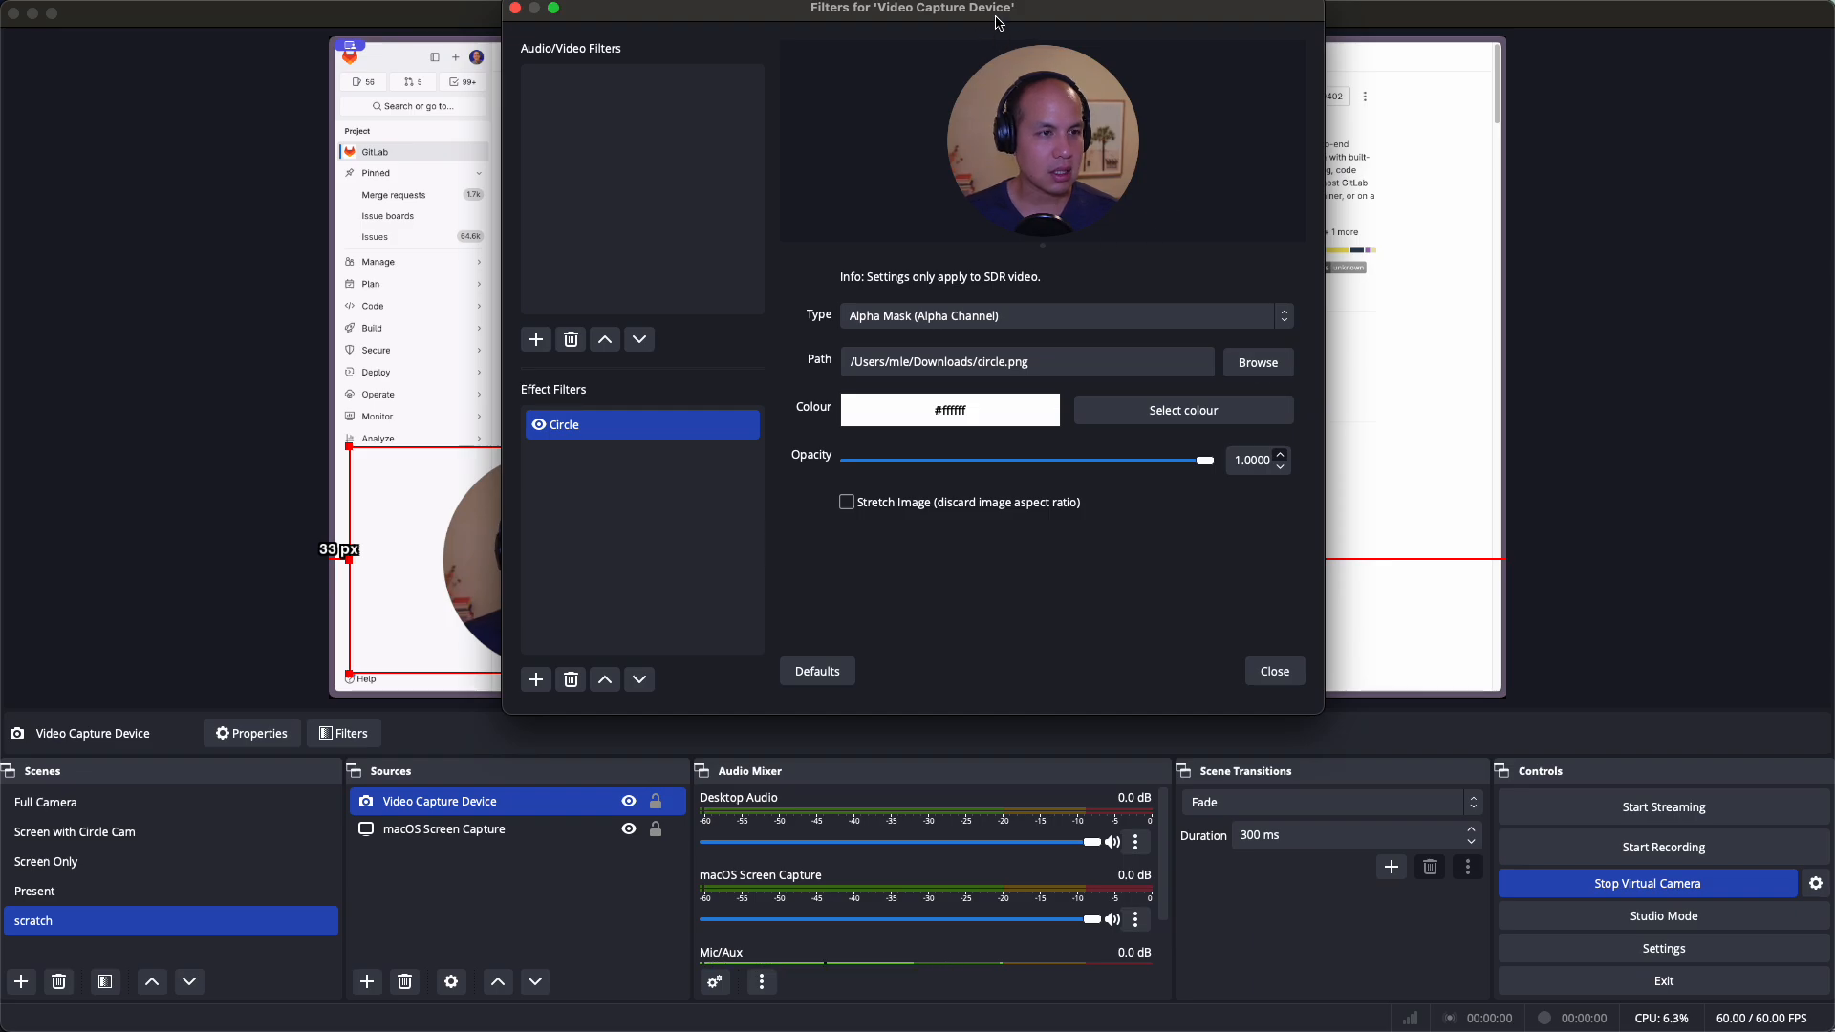
Replace the mask image with vertical.png for a tall rectangular camera
{"action": "left_click_drag", "start_coordinate": [999, 23], "coordinate": [1516, 253]}
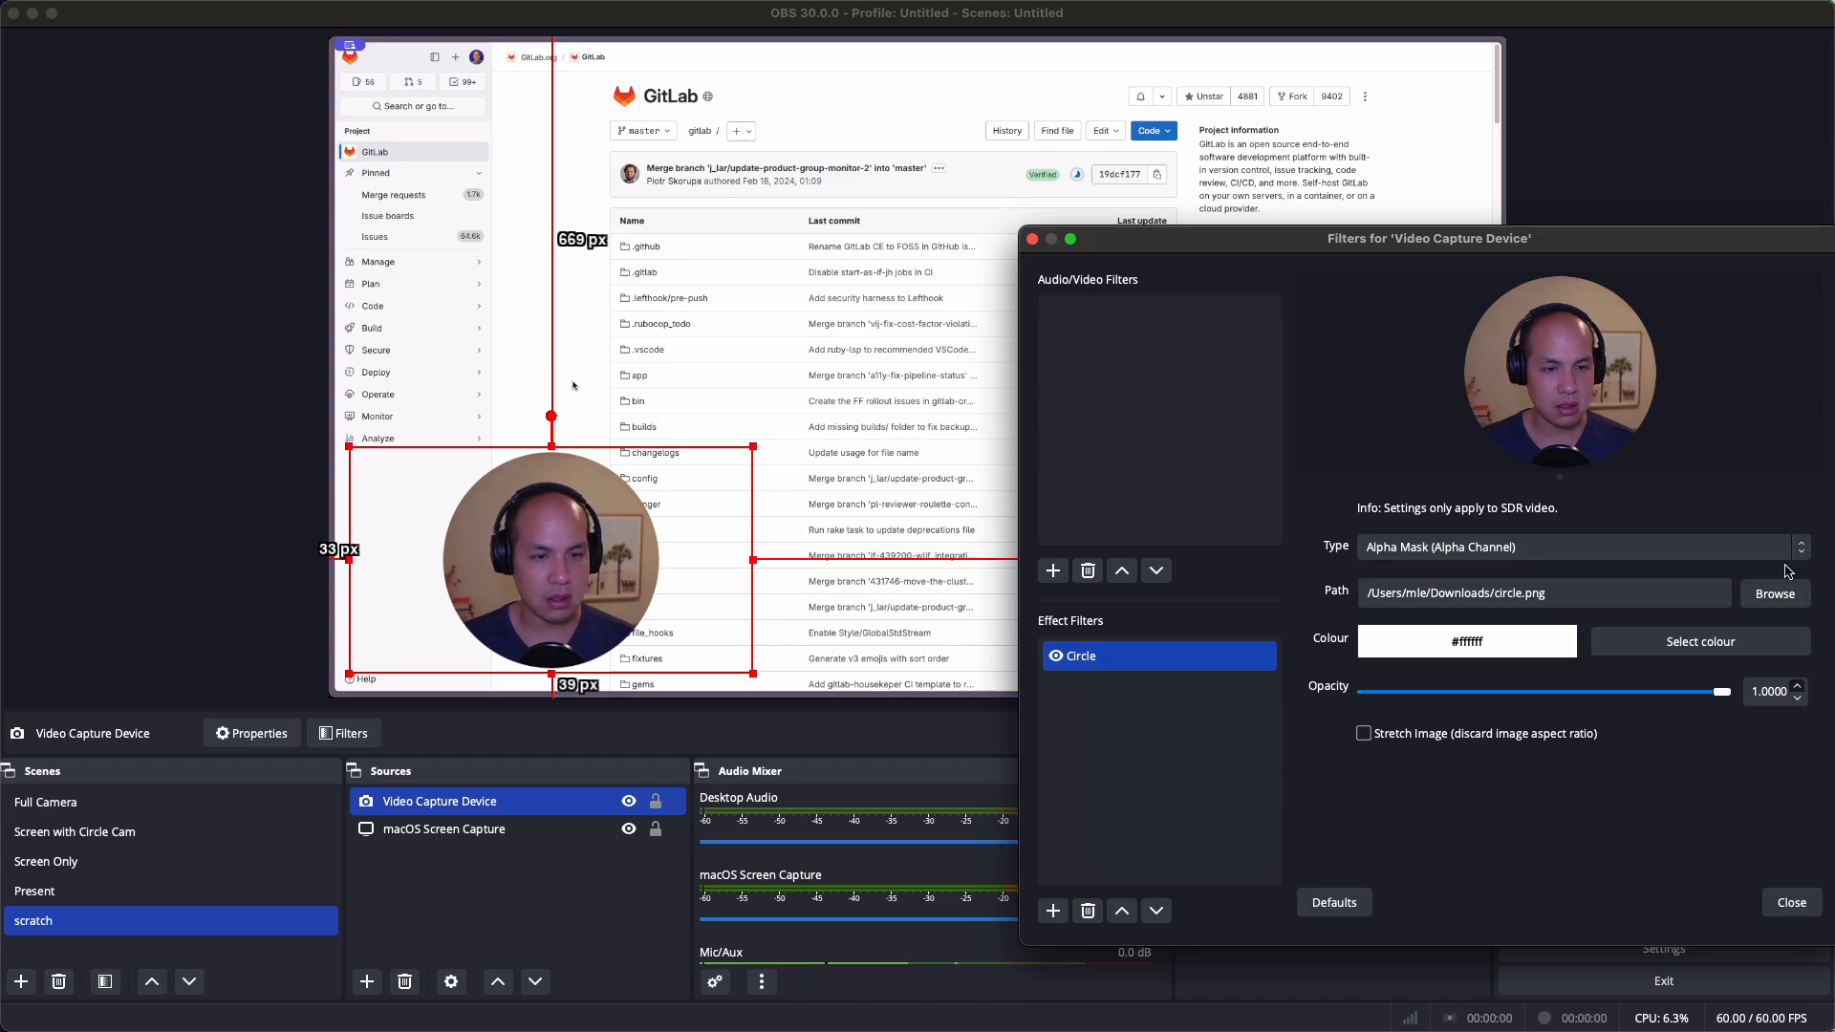
{"action": "left_click", "coordinate": [1775, 593]}
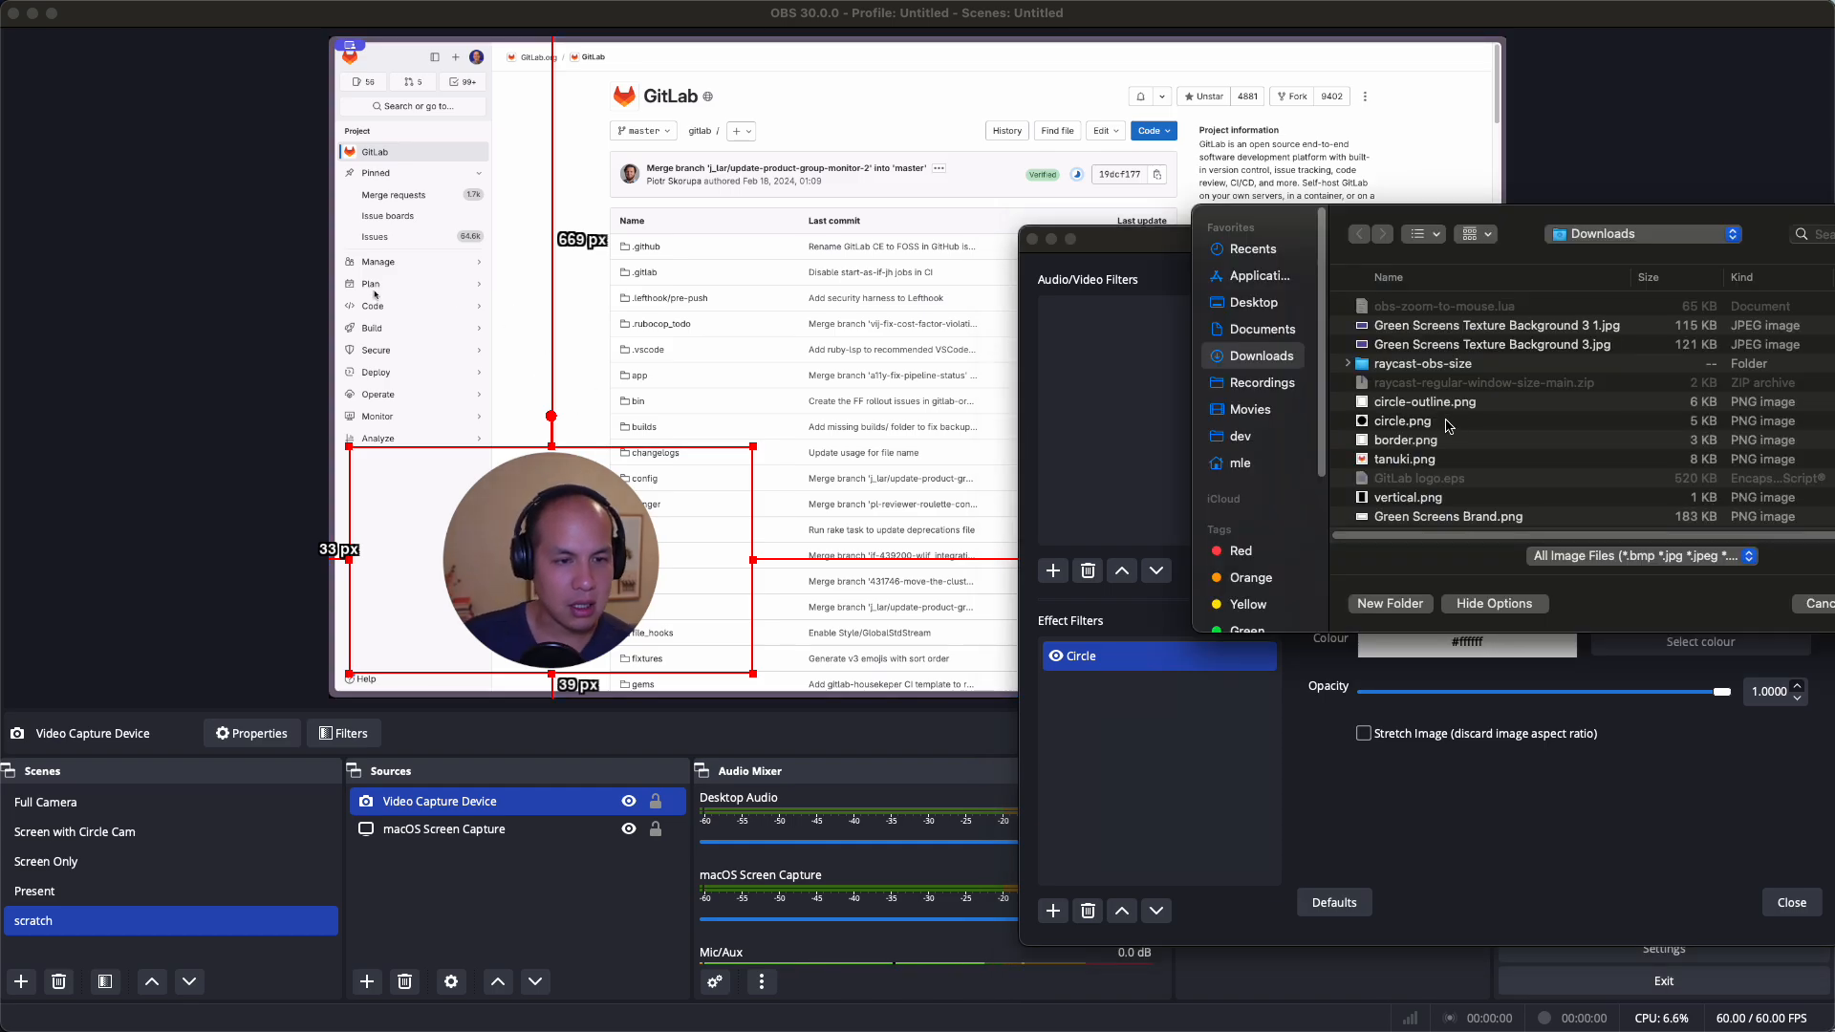
{"action": "left_click", "coordinate": [1415, 498]}
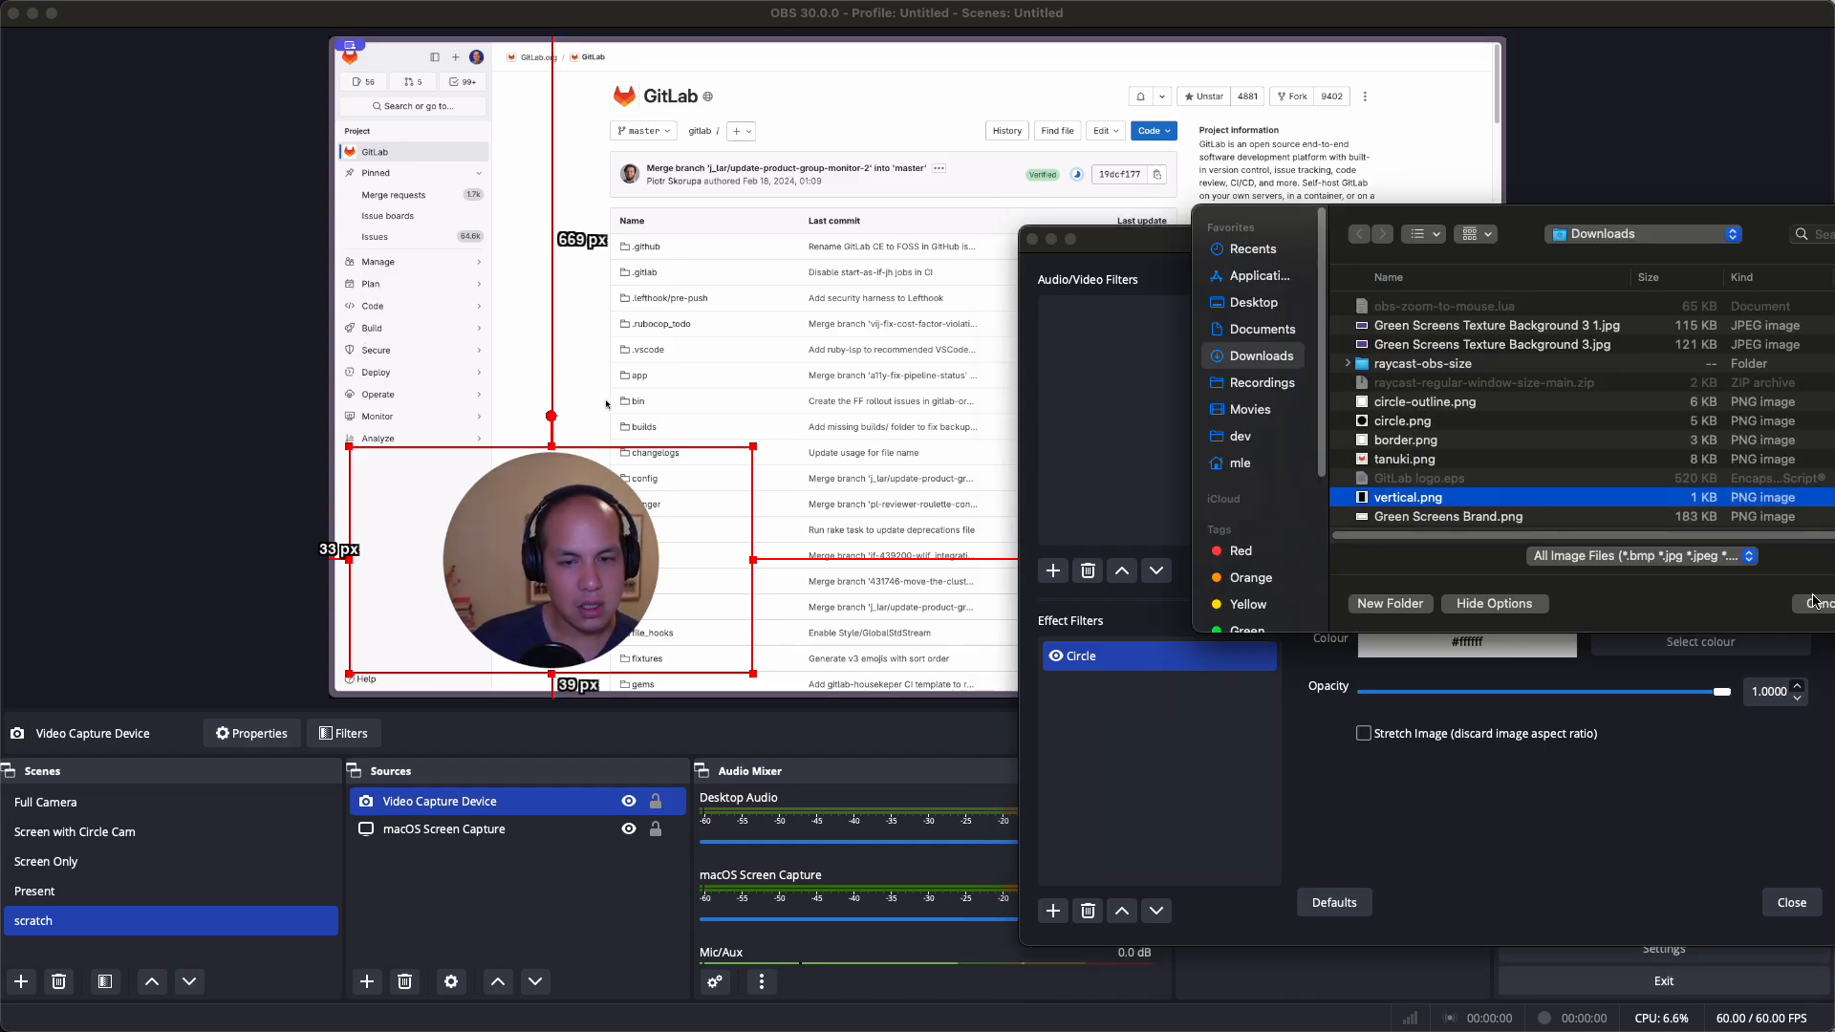
{"action": "key", "text": "Return"}
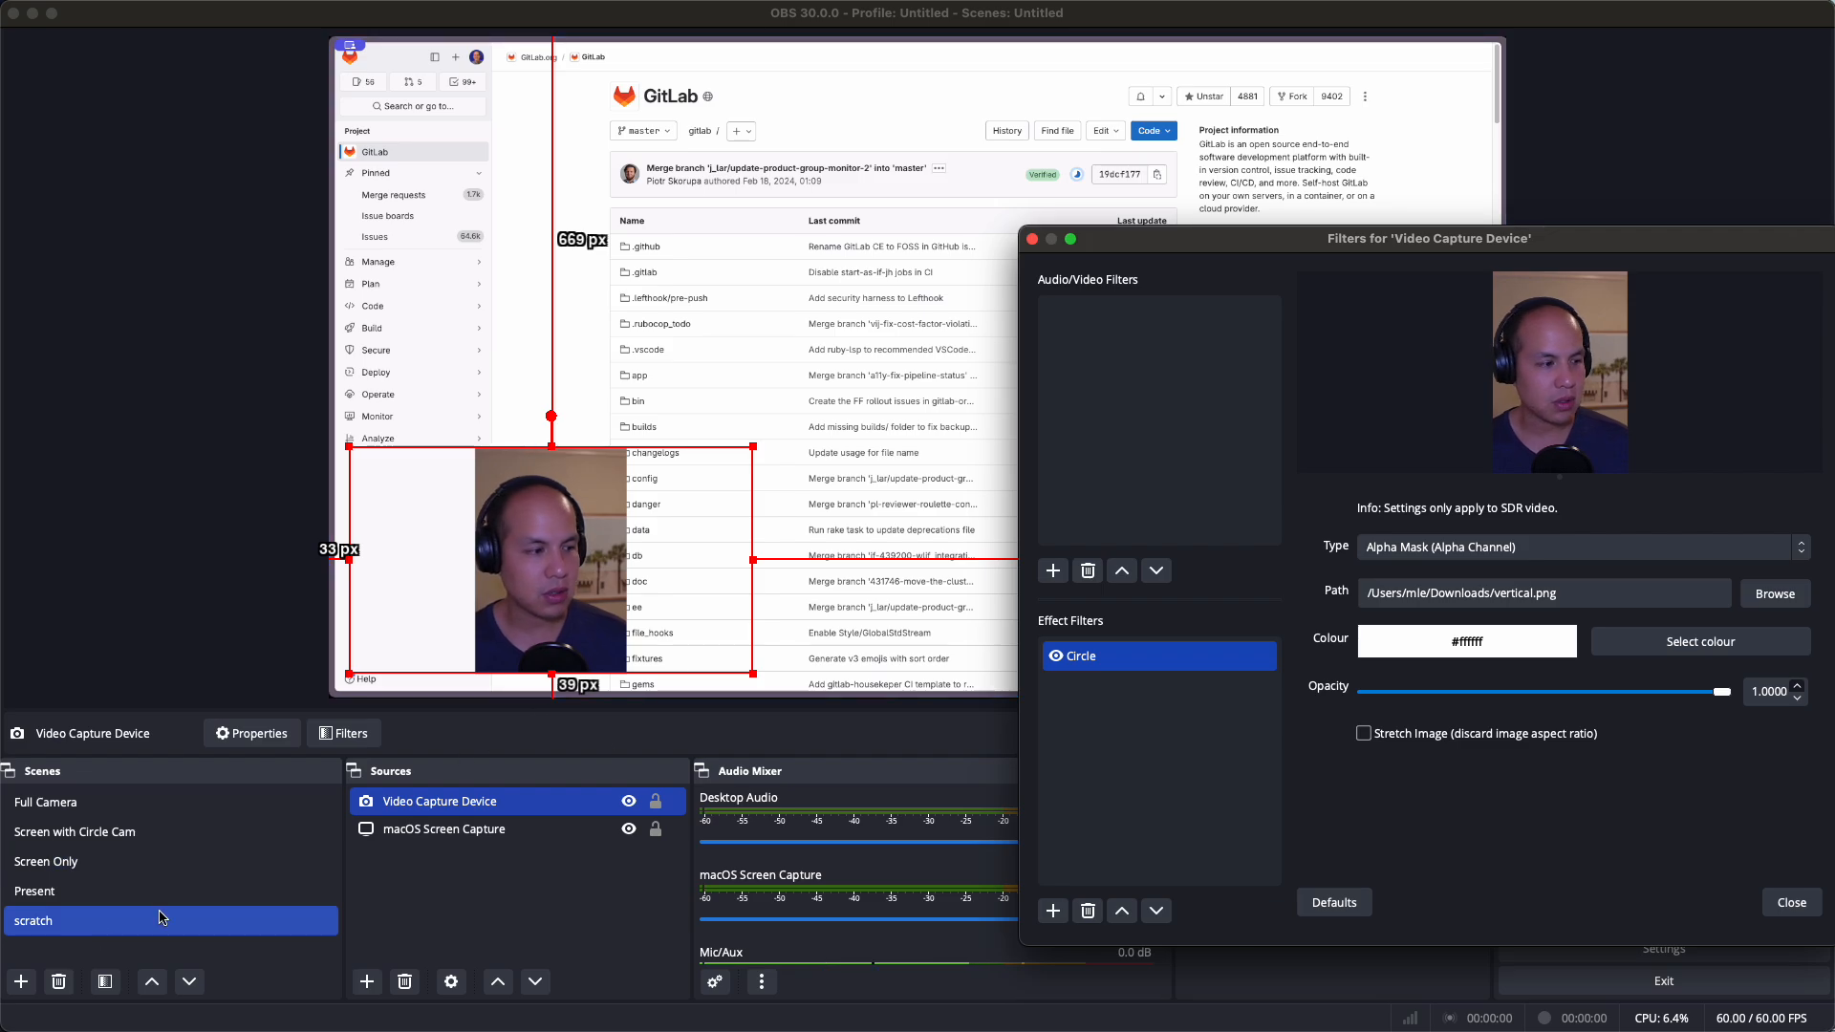
View the Present scene's purple-background layout, then go back to the scratch scene
{"action": "left_click", "coordinate": [97, 903]}
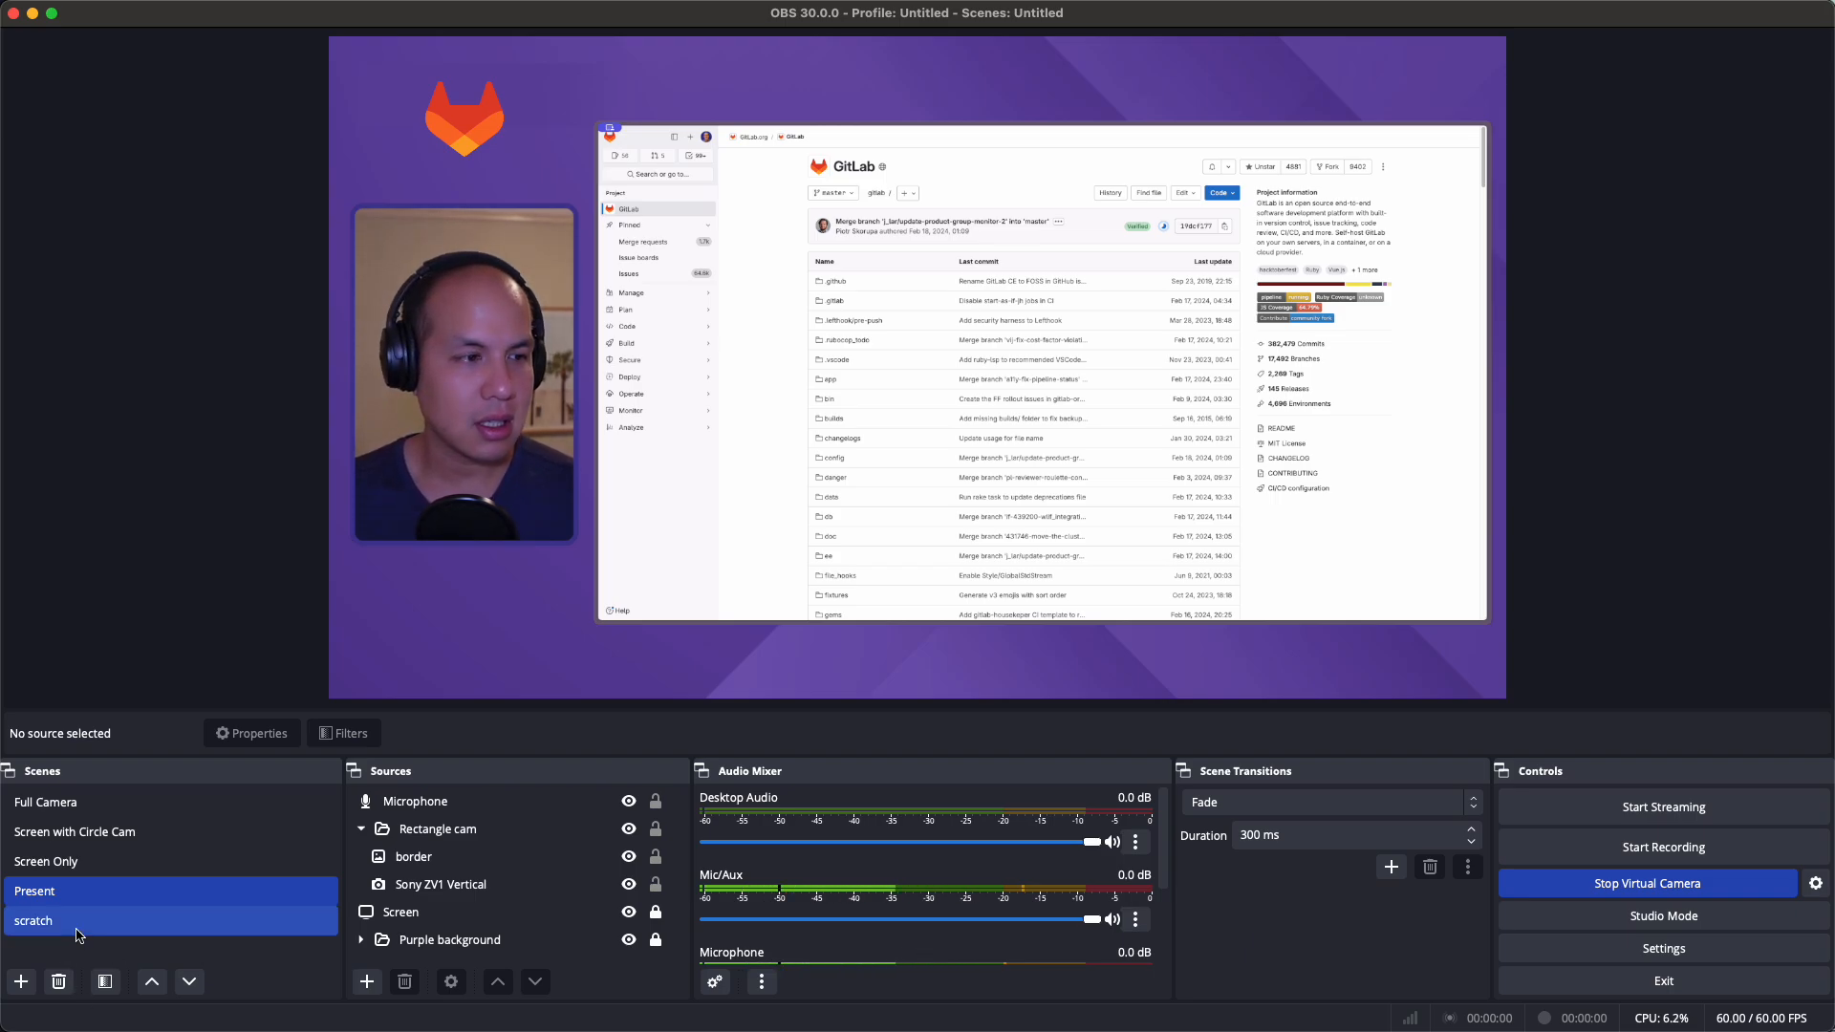
{"action": "left_click", "coordinate": [132, 933]}
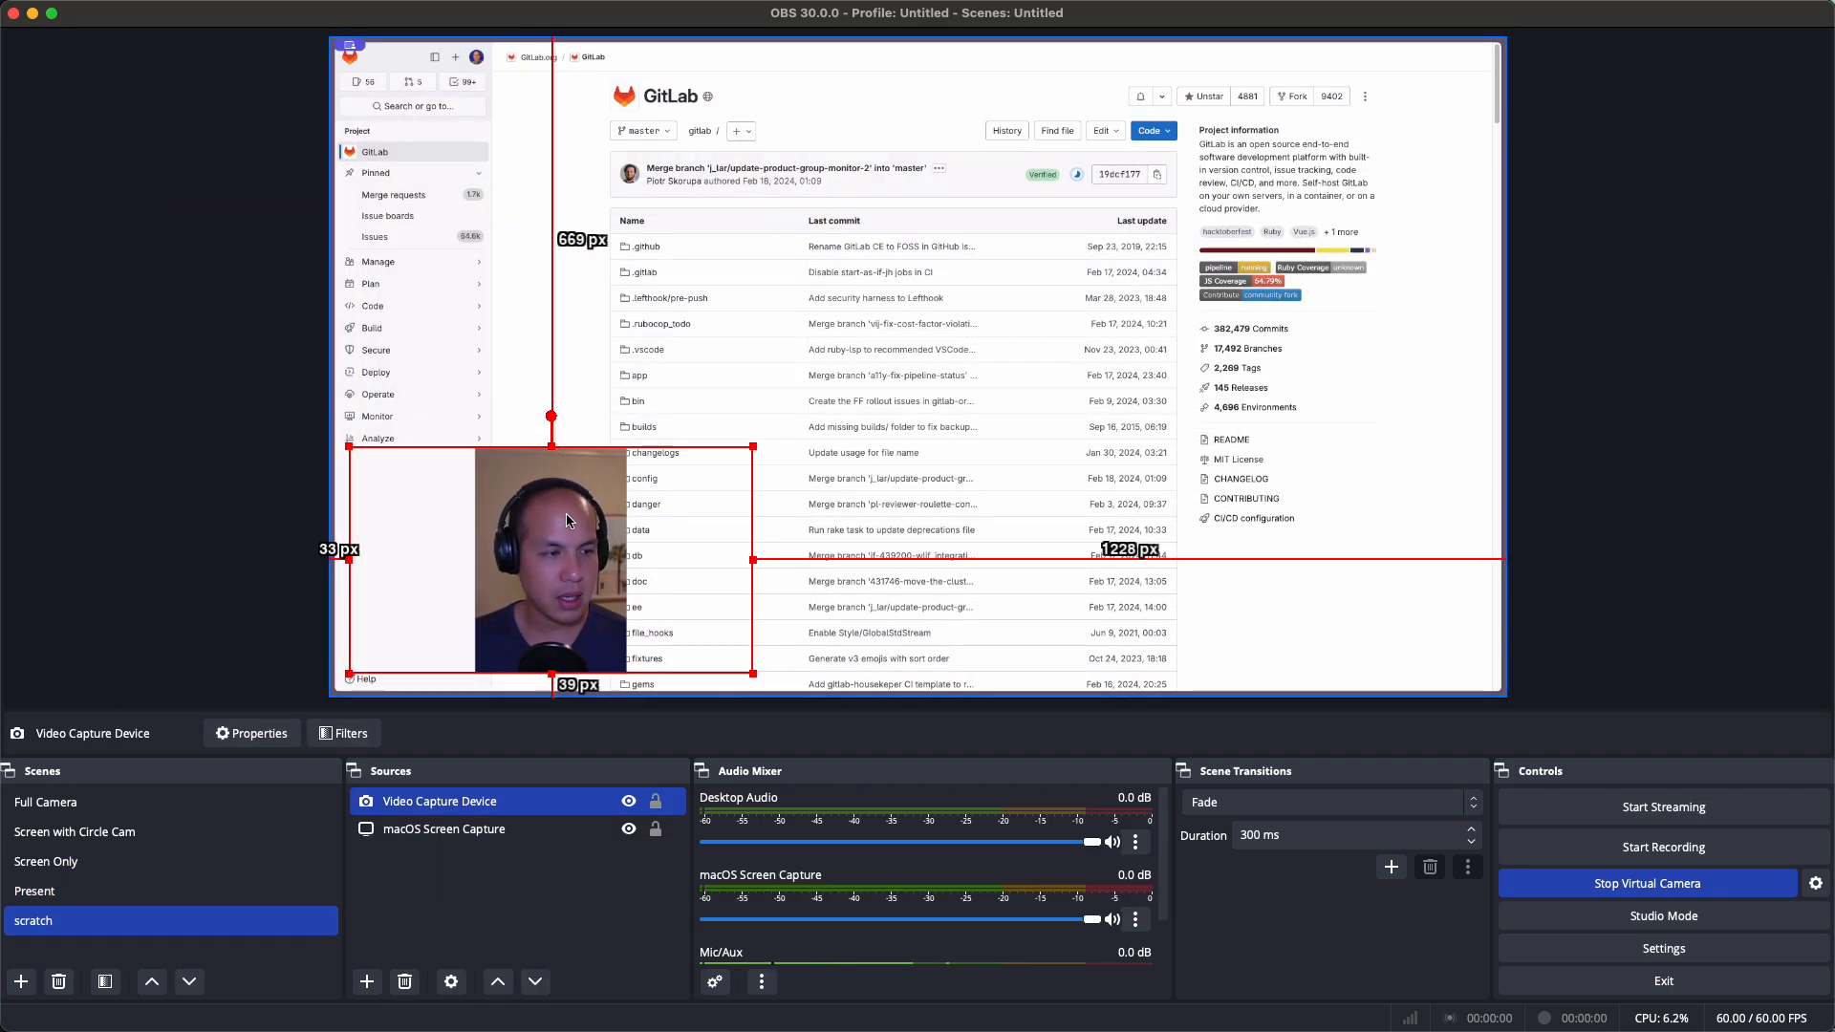
Set the Video Capture Device's Circle filter mask back to circle.png
{"action": "left_click", "coordinate": [589, 515]}
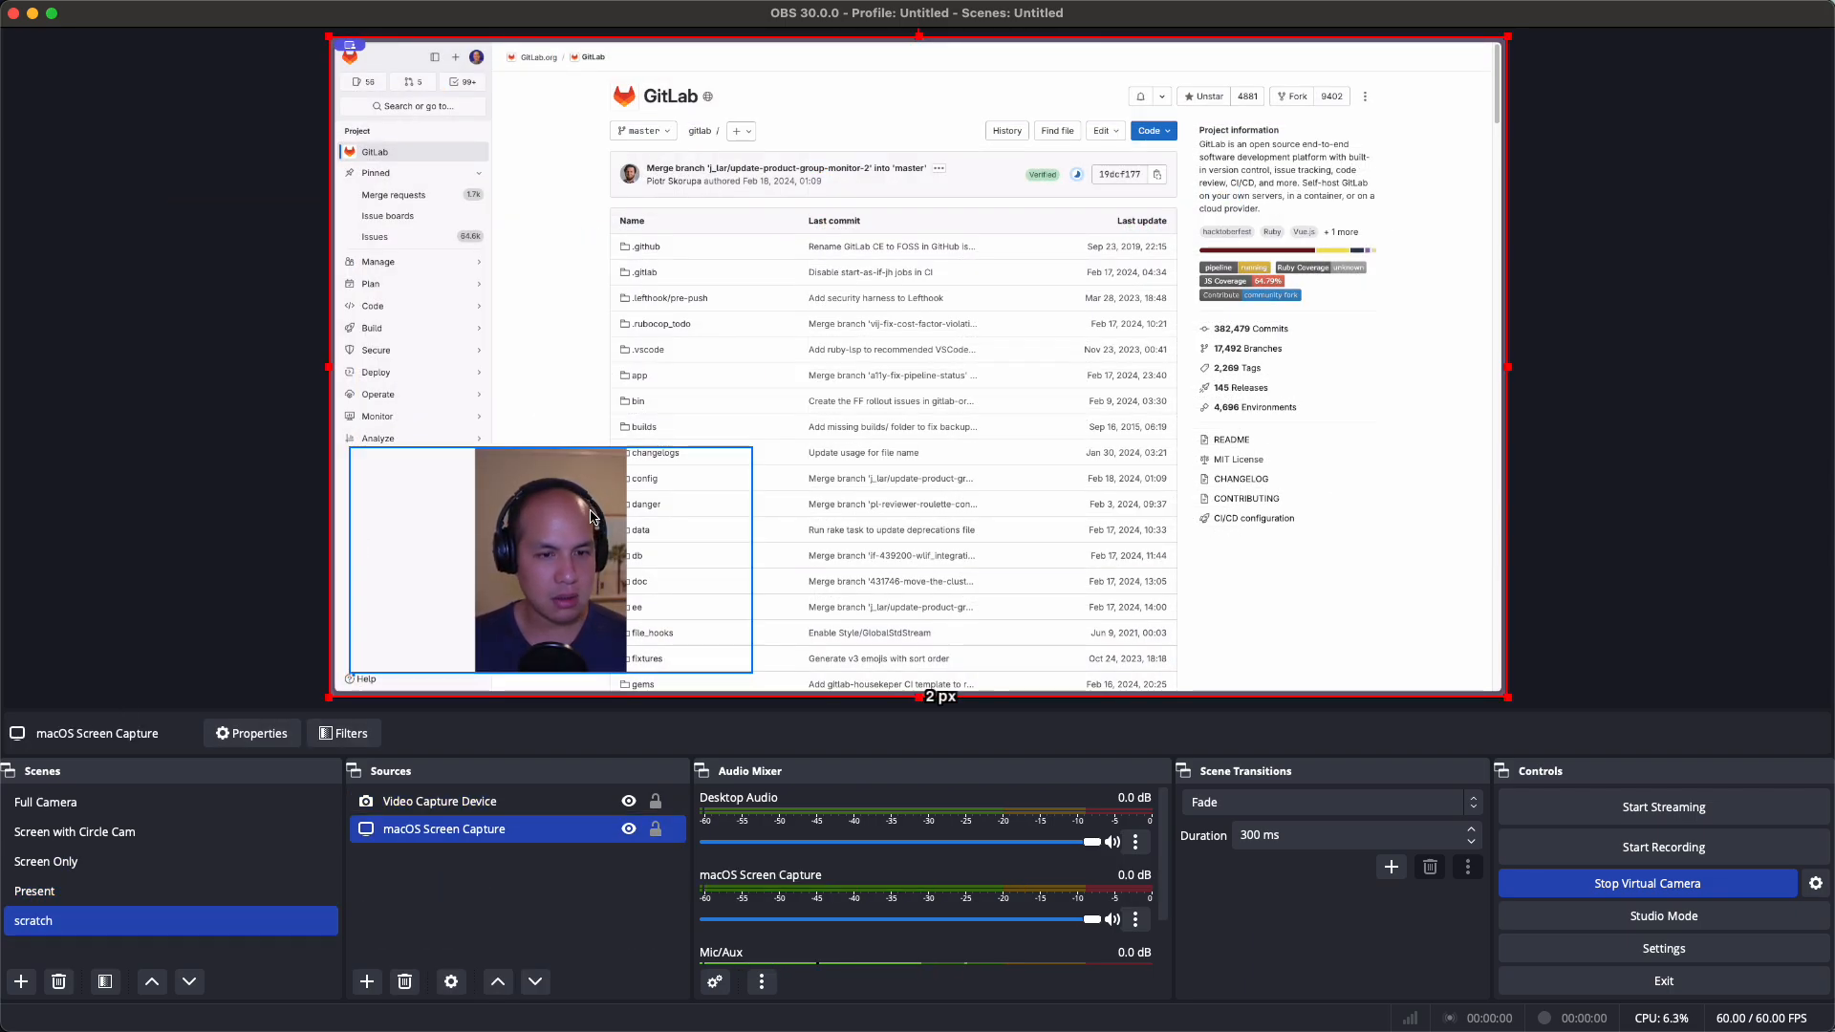
{"action": "left_click", "coordinate": [394, 802]}
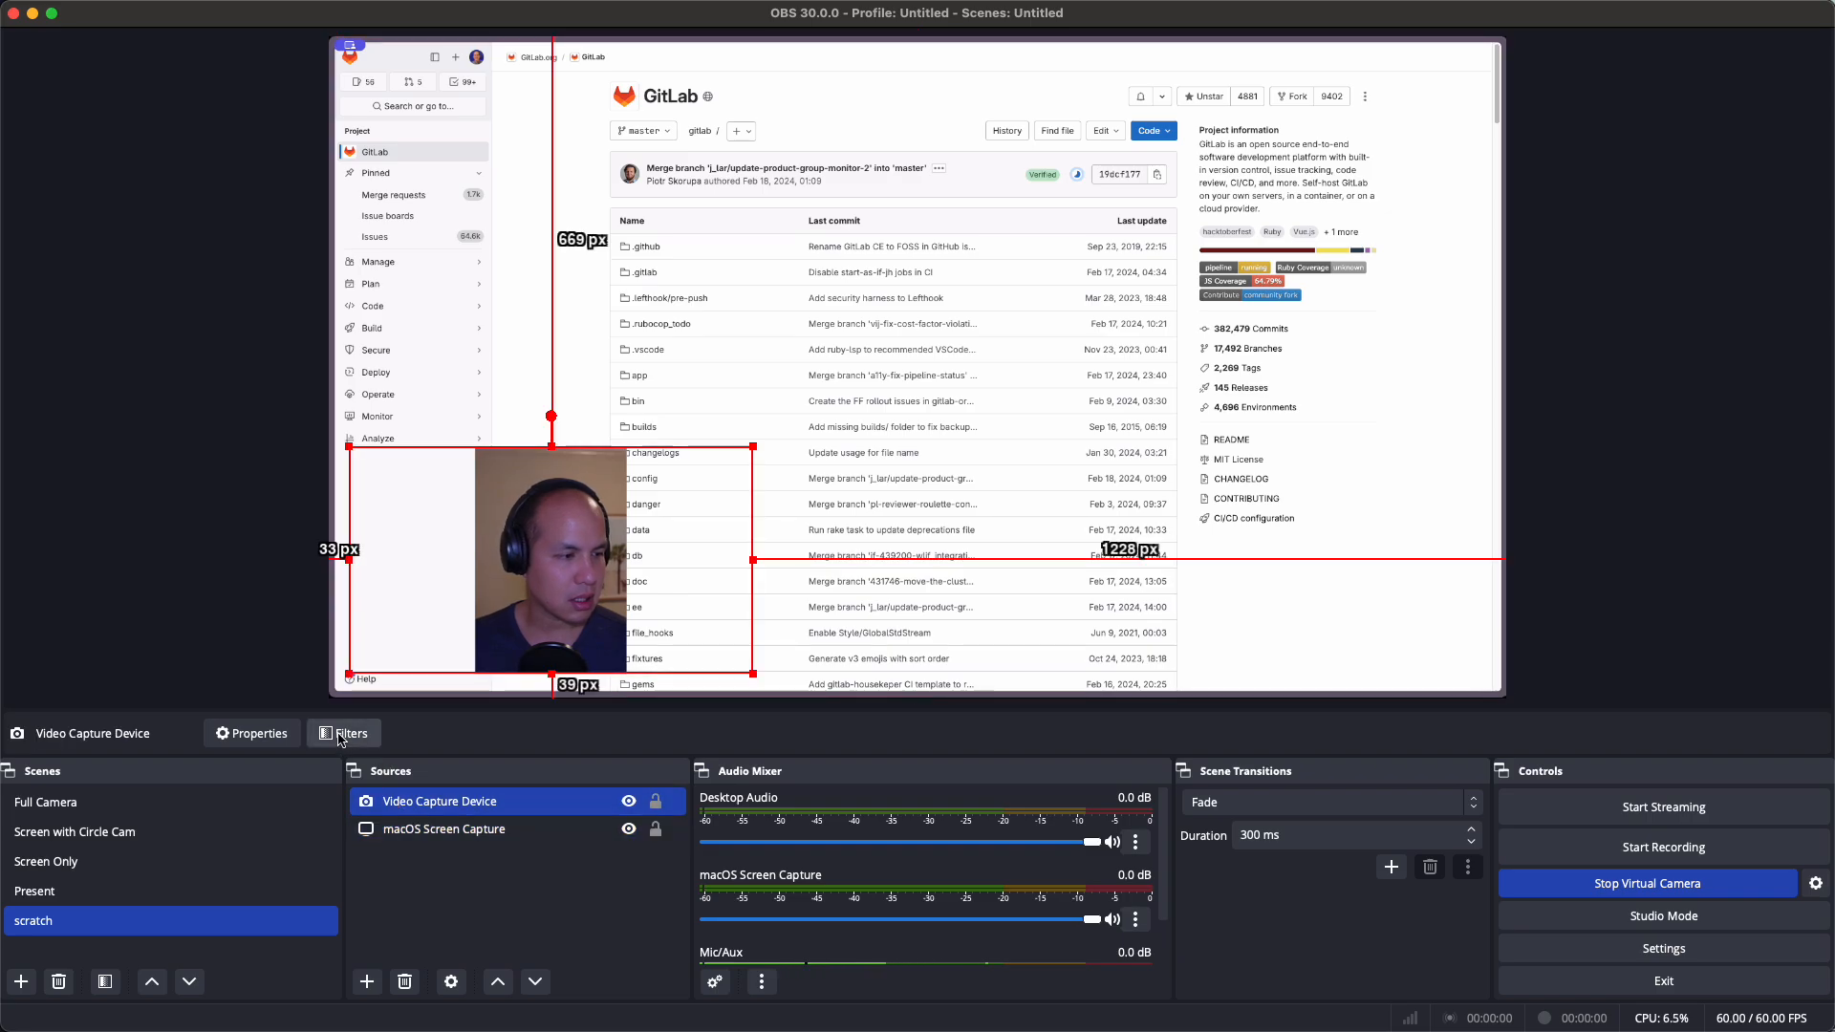
{"action": "left_click", "coordinate": [341, 735]}
{"action": "left_click", "coordinate": [635, 576]}
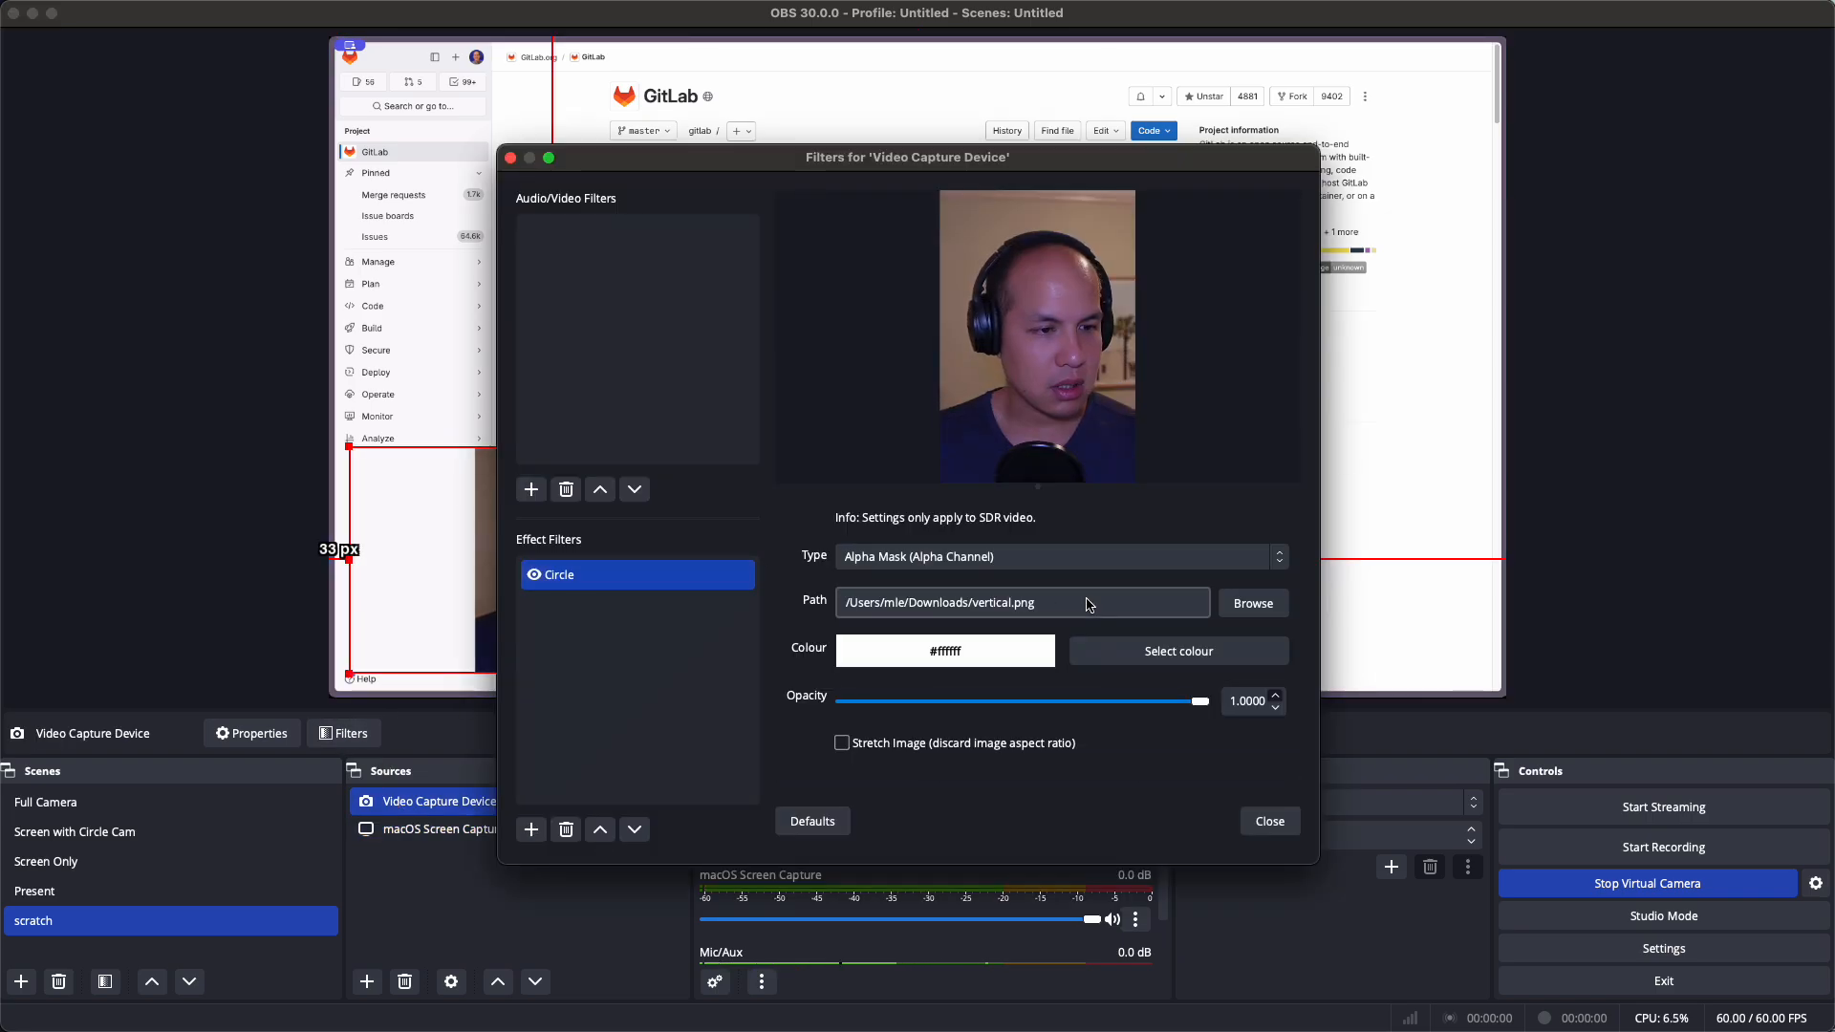
{"action": "left_click", "coordinate": [1248, 604]}
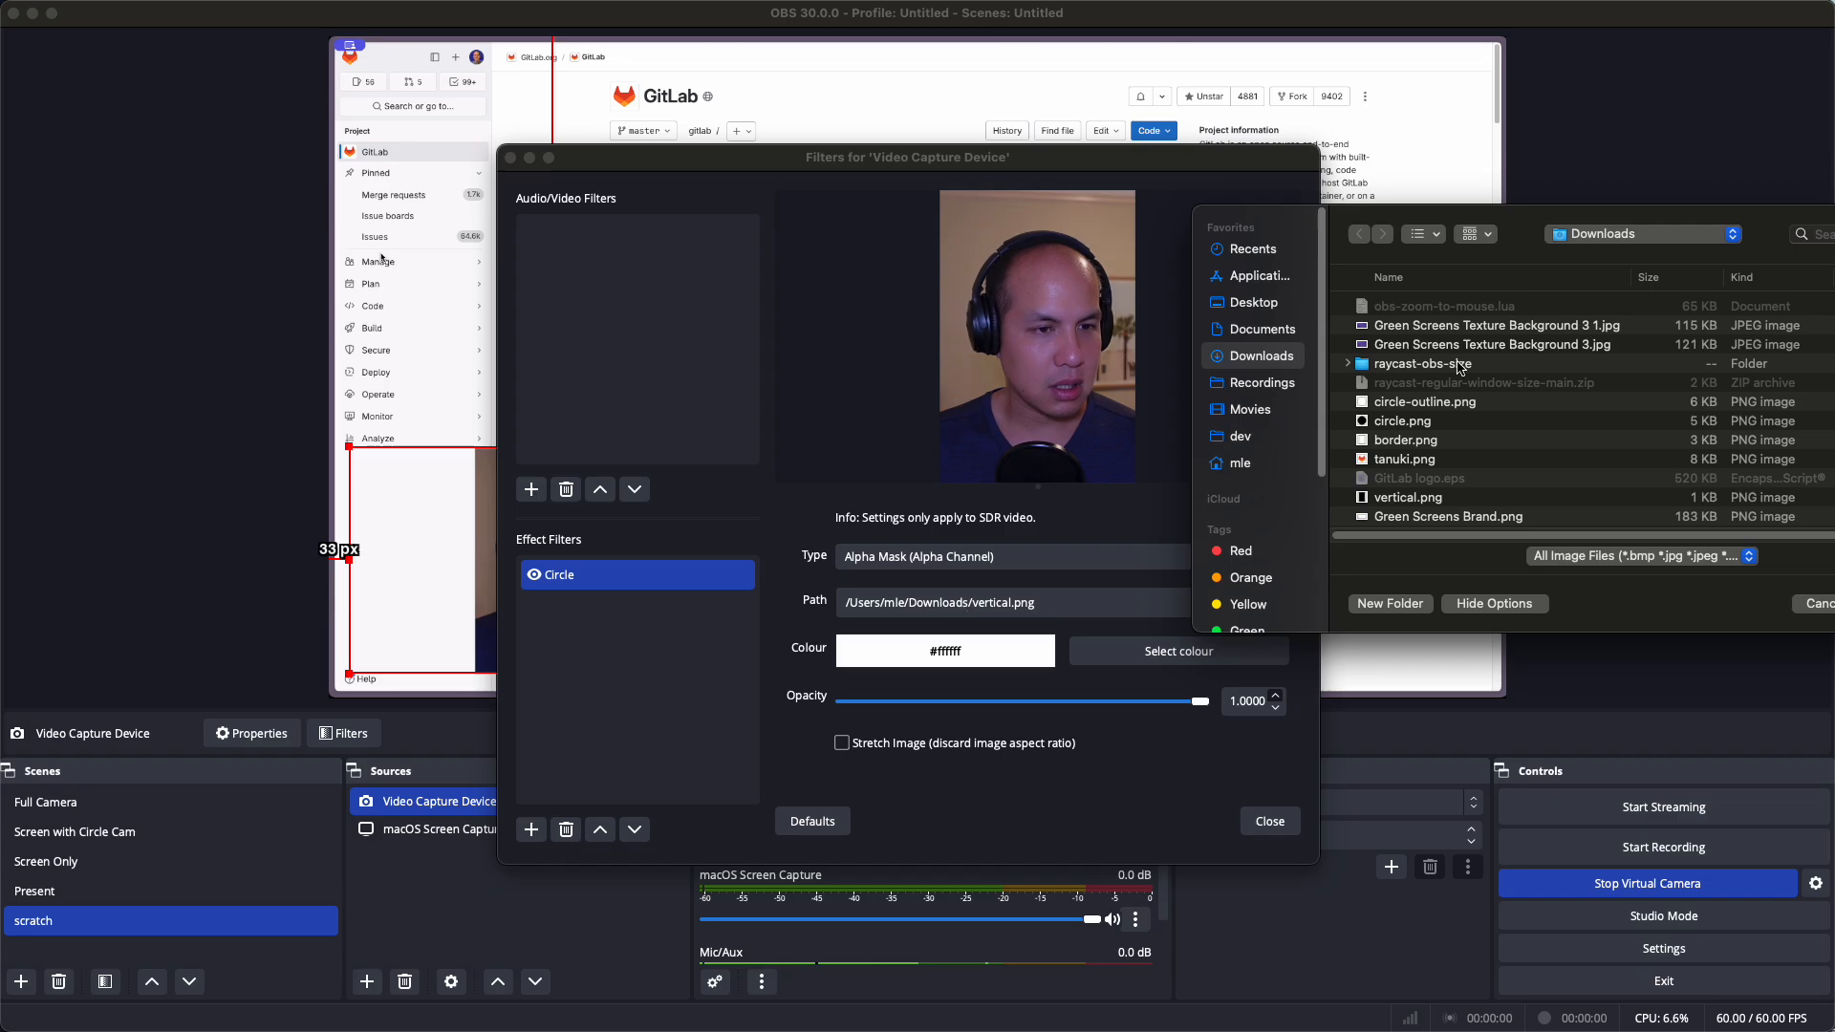
{"action": "left_click", "coordinate": [1434, 422]}
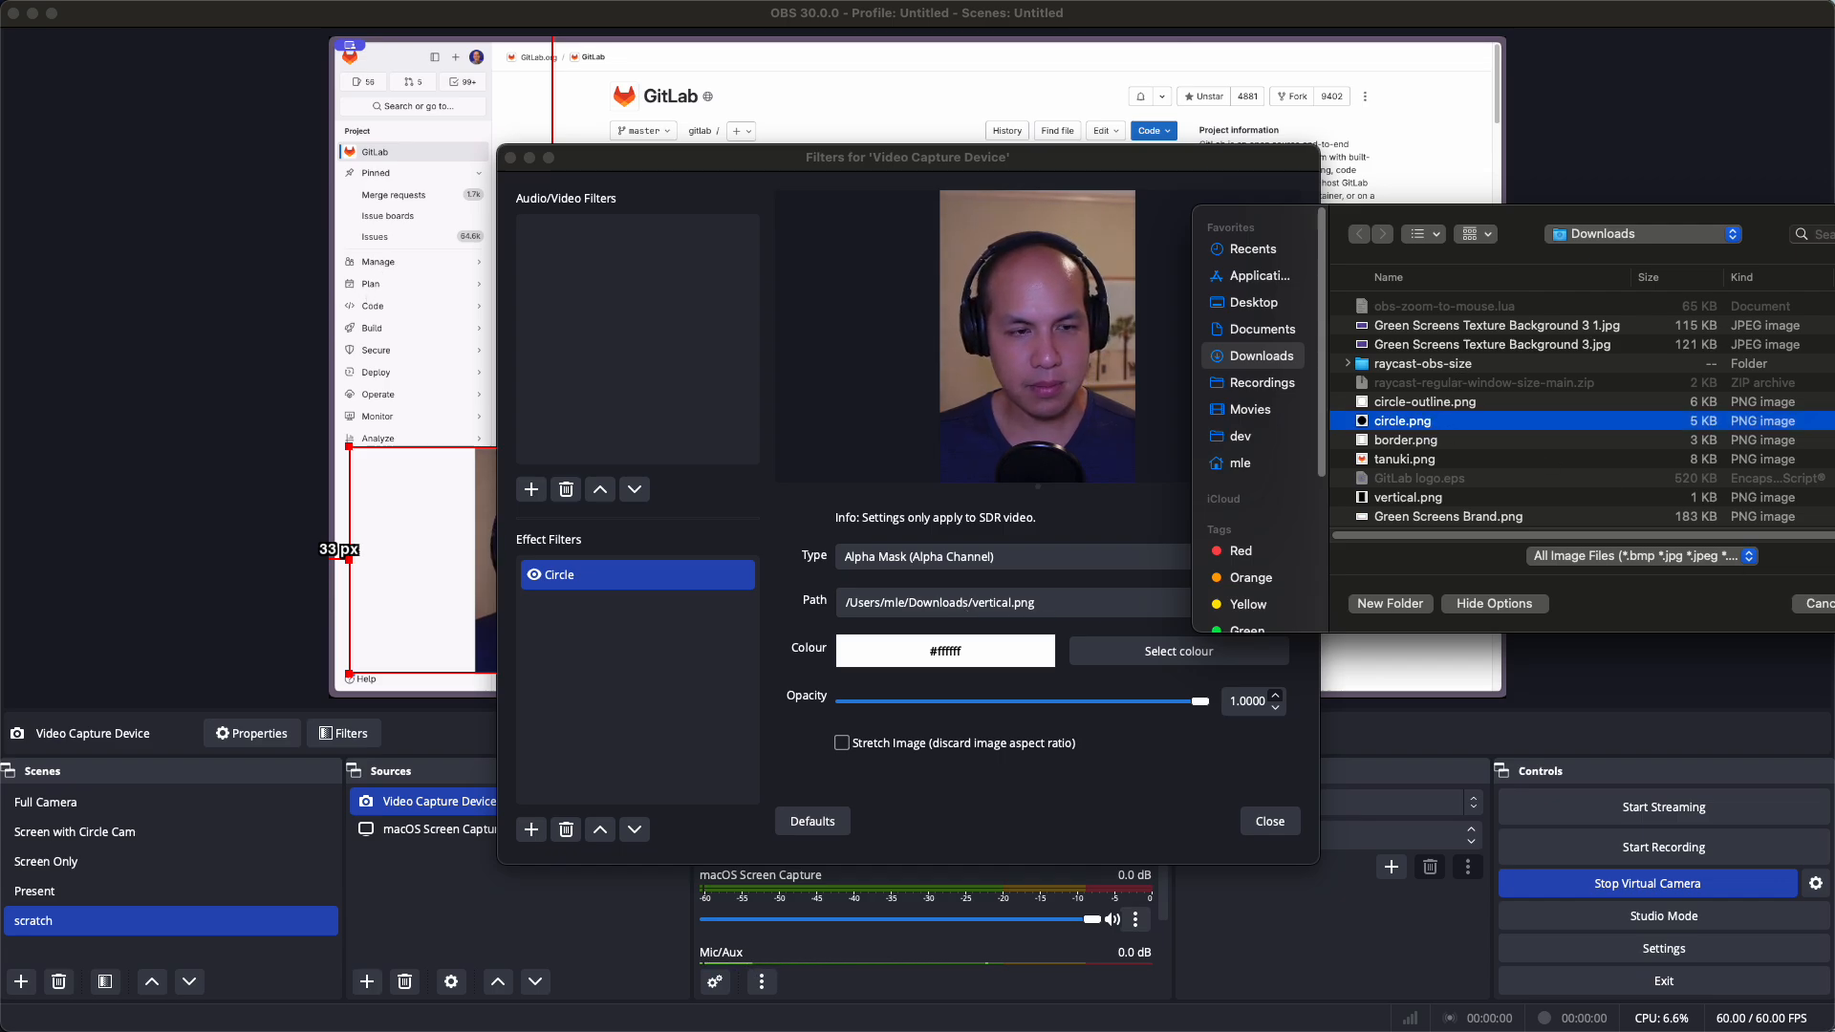
{"action": "key", "text": "Return"}
Move the circle webcam further left and down over the capture's lower-left corner
{"action": "left_click", "coordinate": [1270, 821]}
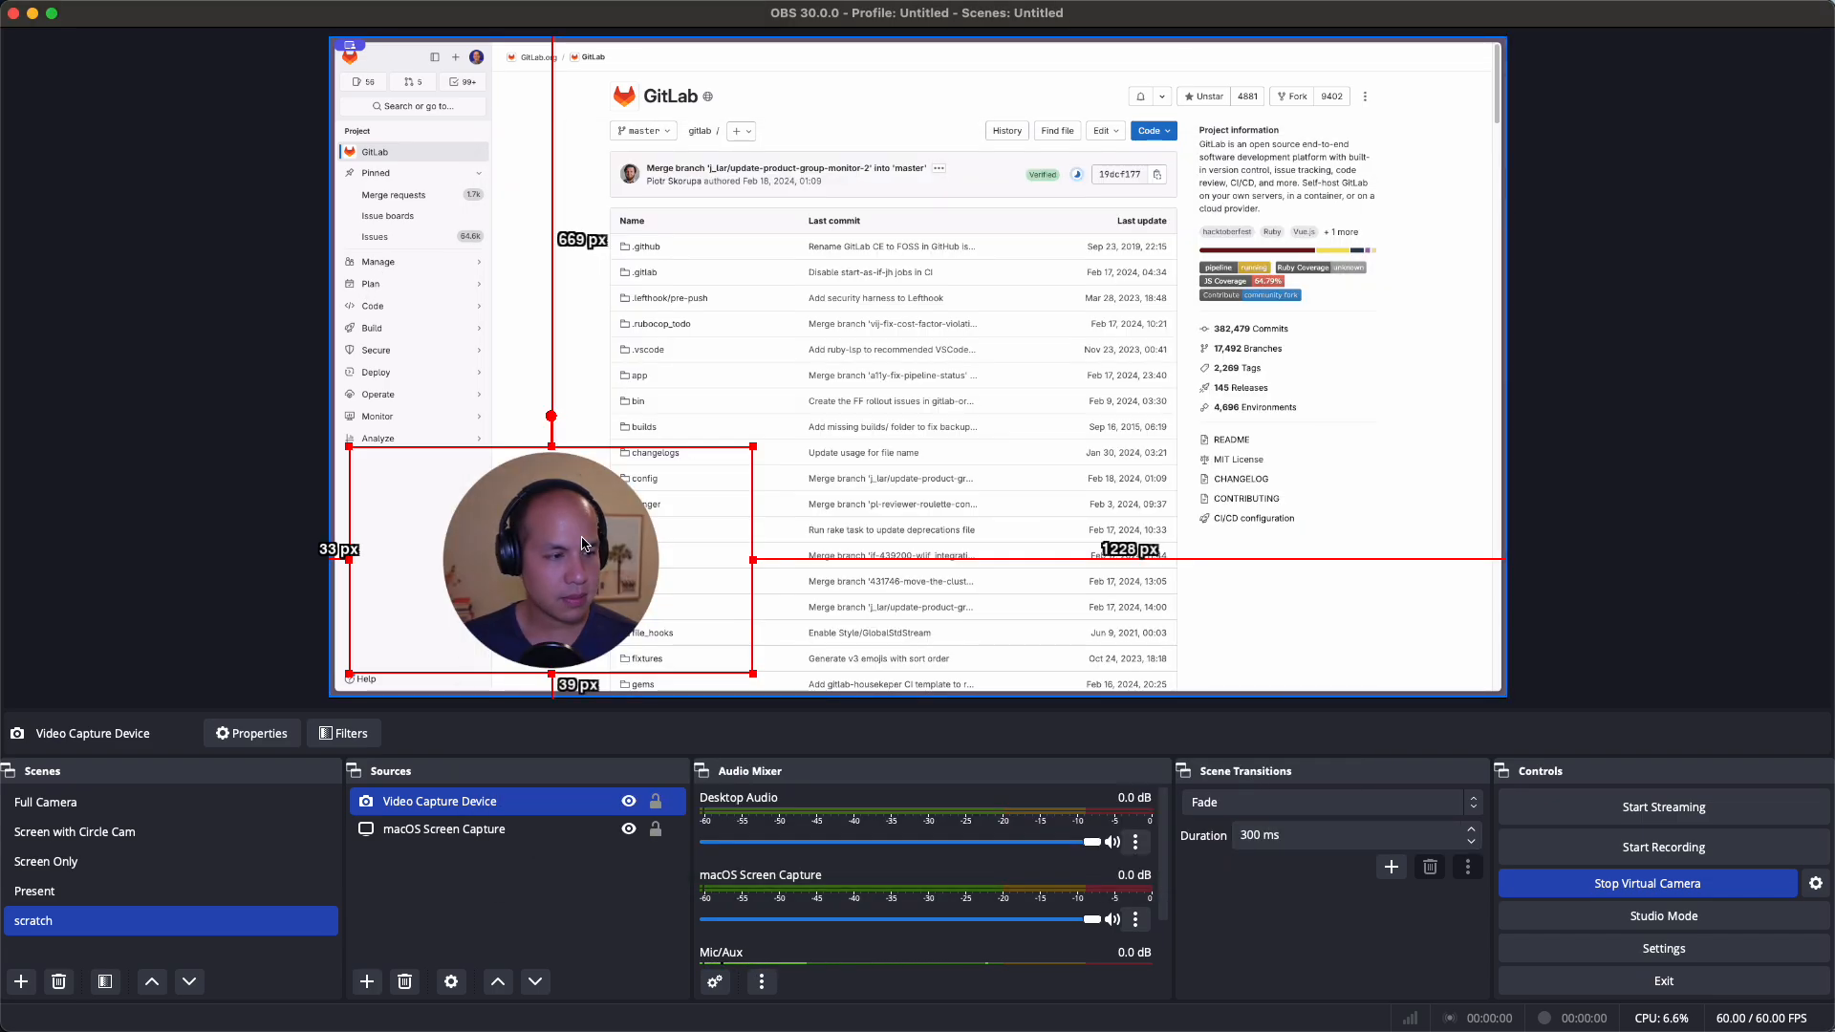
{"action": "left_click_drag", "start_coordinate": [586, 544], "coordinate": [521, 580]}
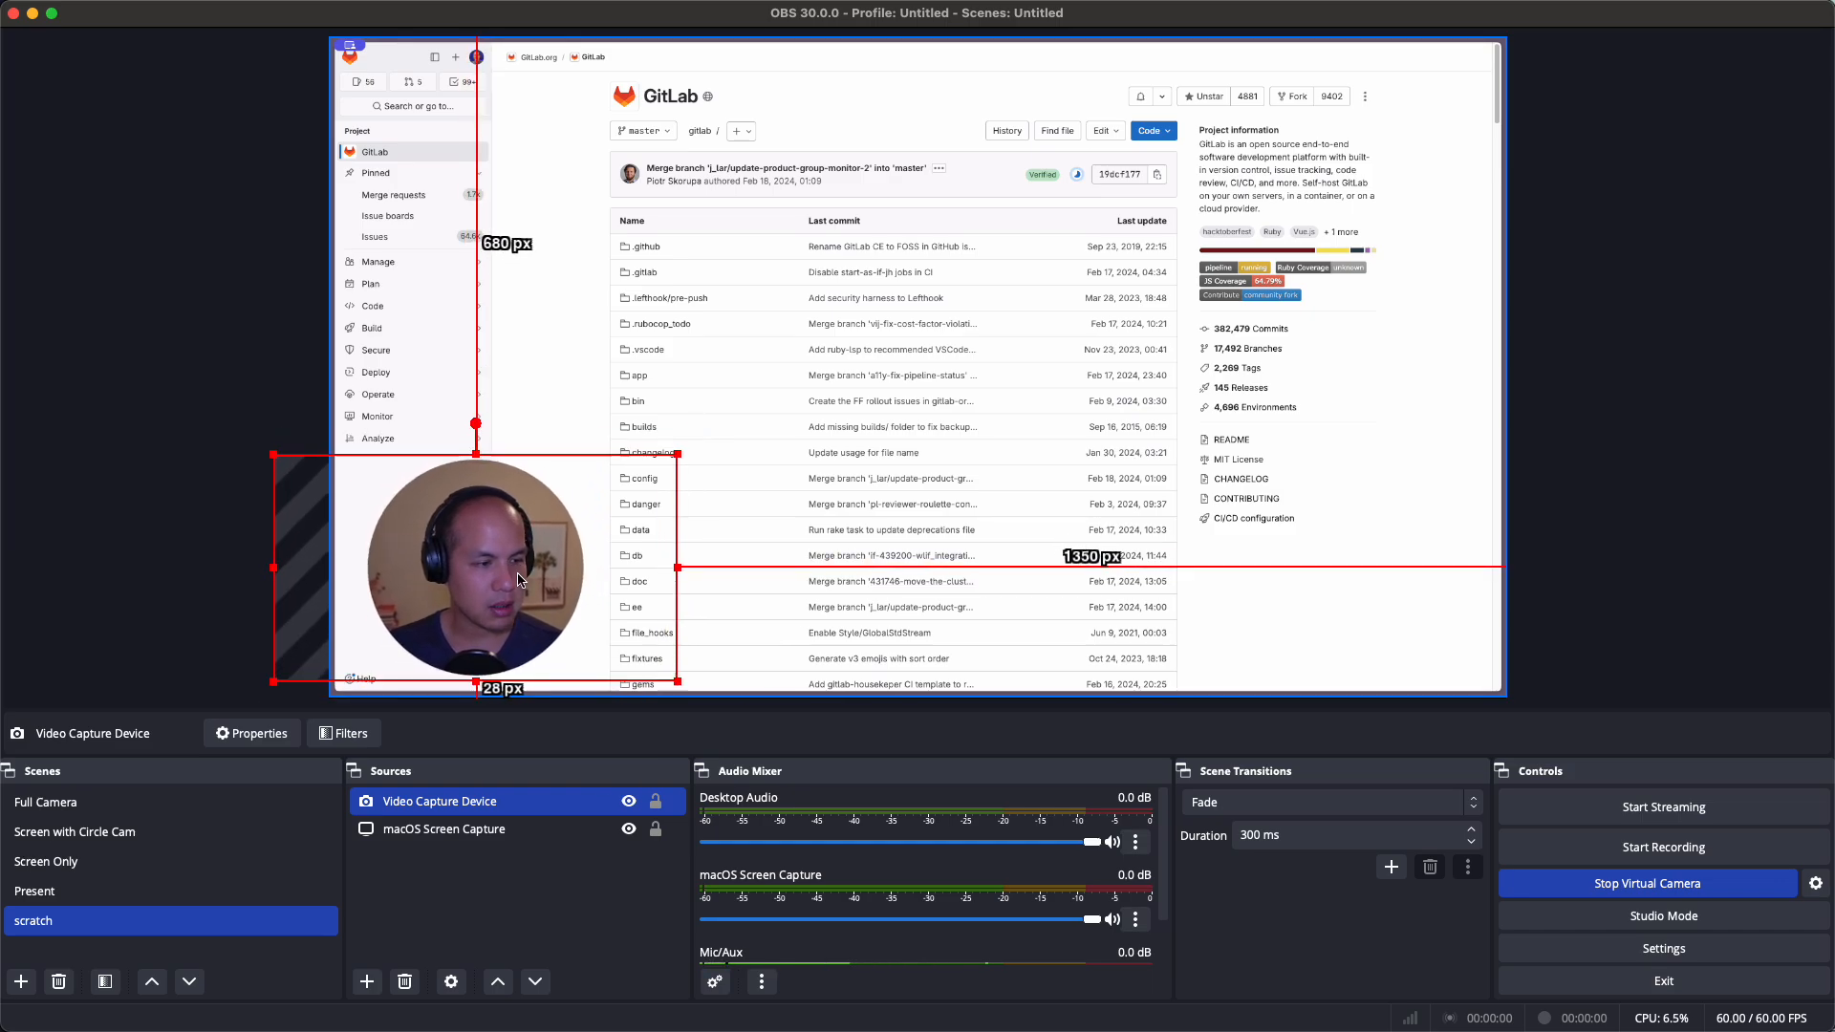
{"action": "left_click", "coordinate": [1536, 418]}
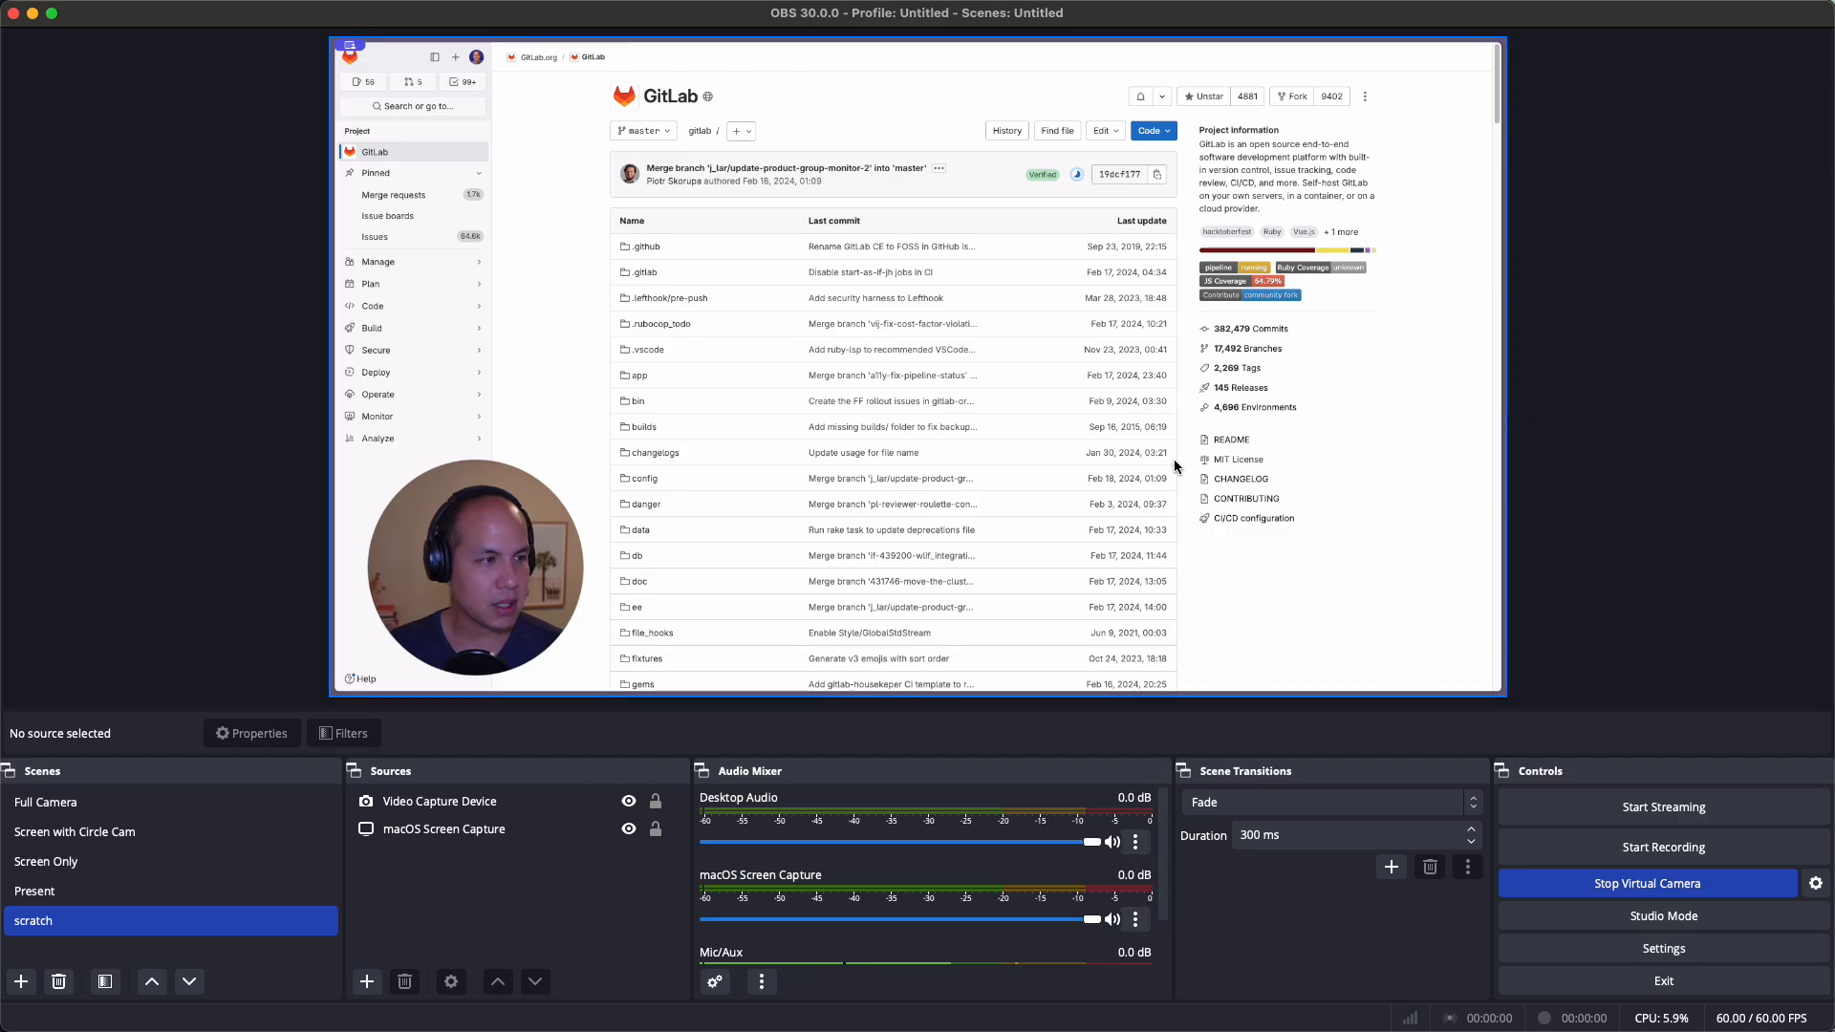
Shrink the GitLab screen capture from its corners, leaving black margins on the right and below
{"action": "left_click", "coordinate": [533, 832]}
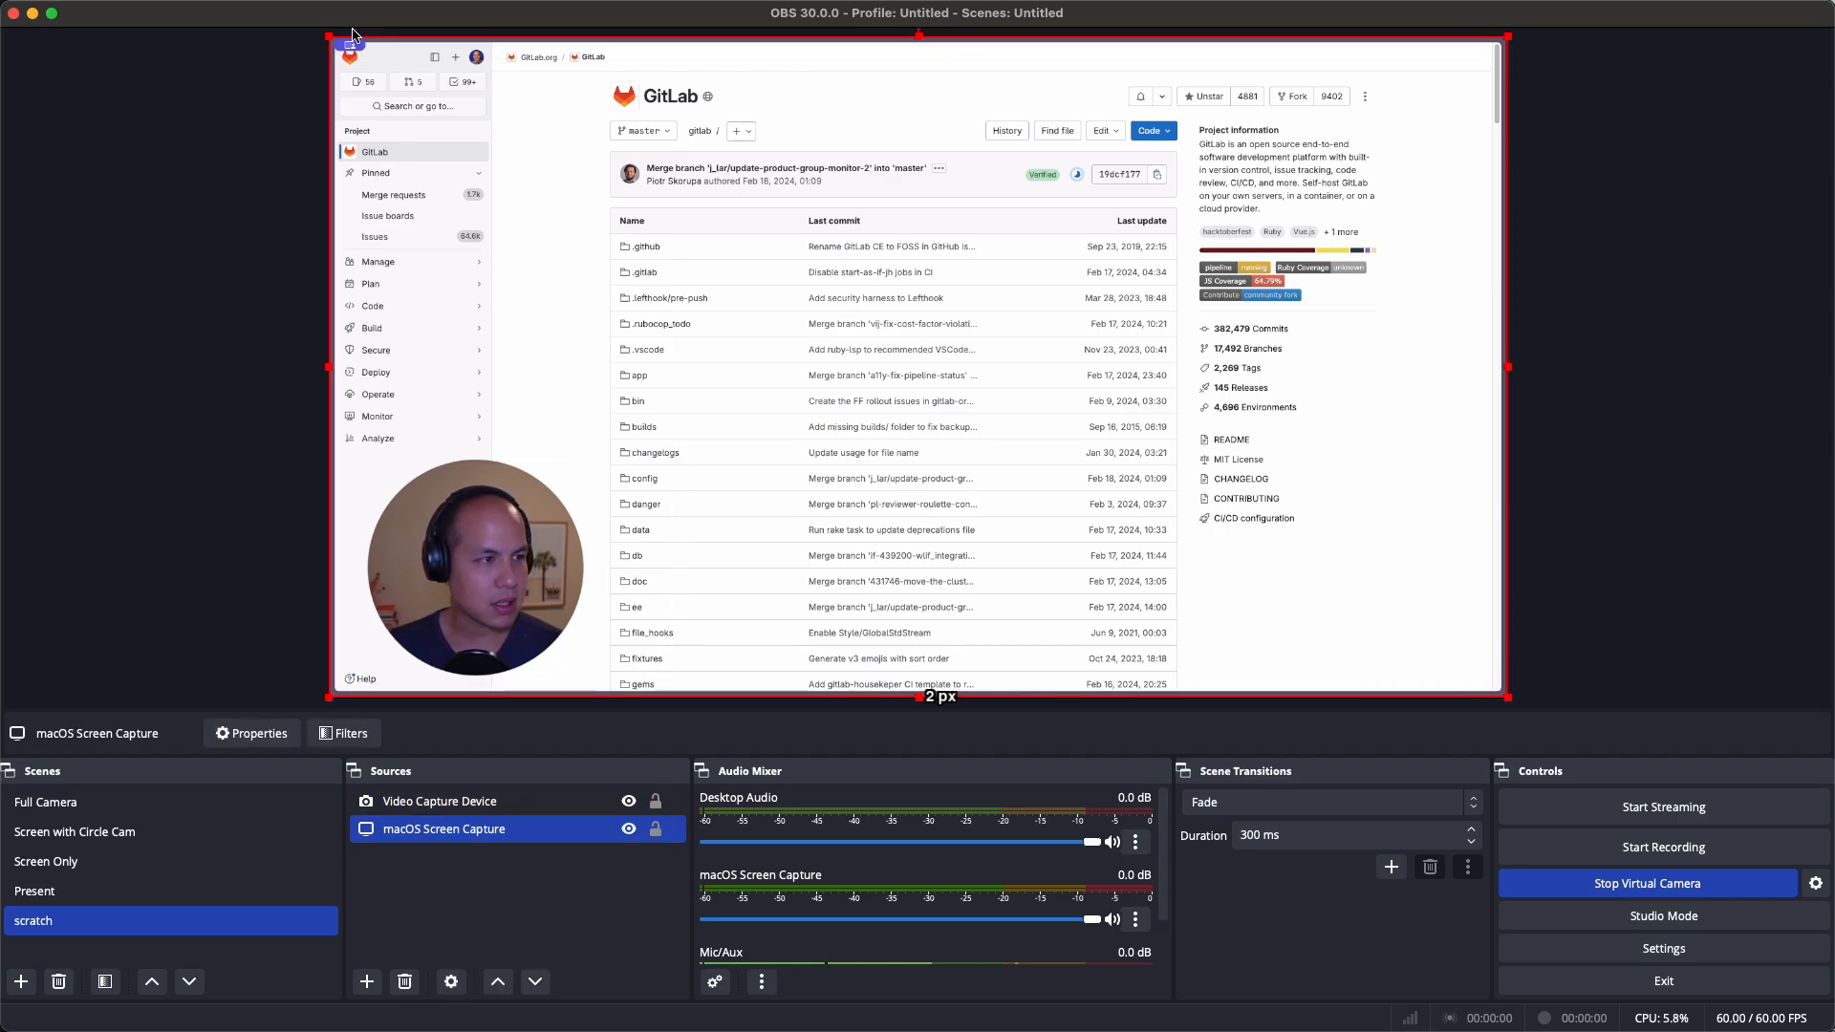
{"action": "left_click_drag", "start_coordinate": [327, 37], "coordinate": [508, 164]}
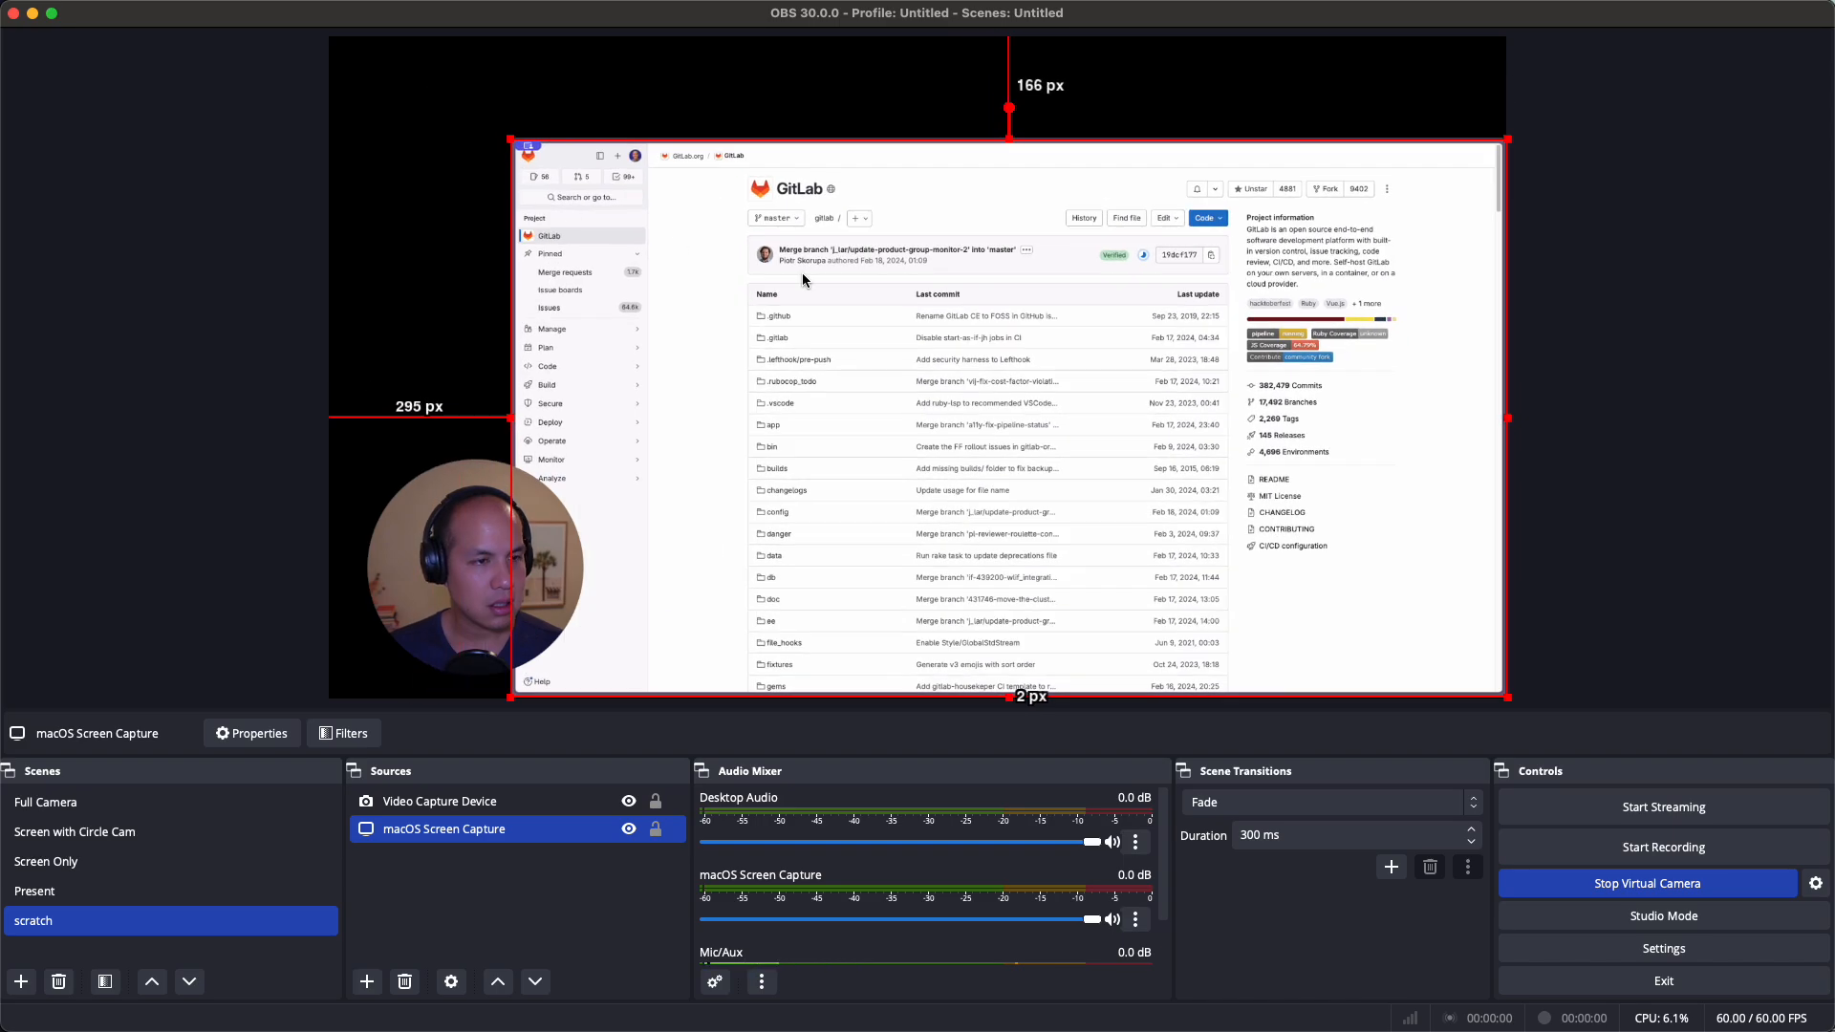
{"action": "left_click_drag", "start_coordinate": [1106, 372], "coordinate": [1038, 321]}
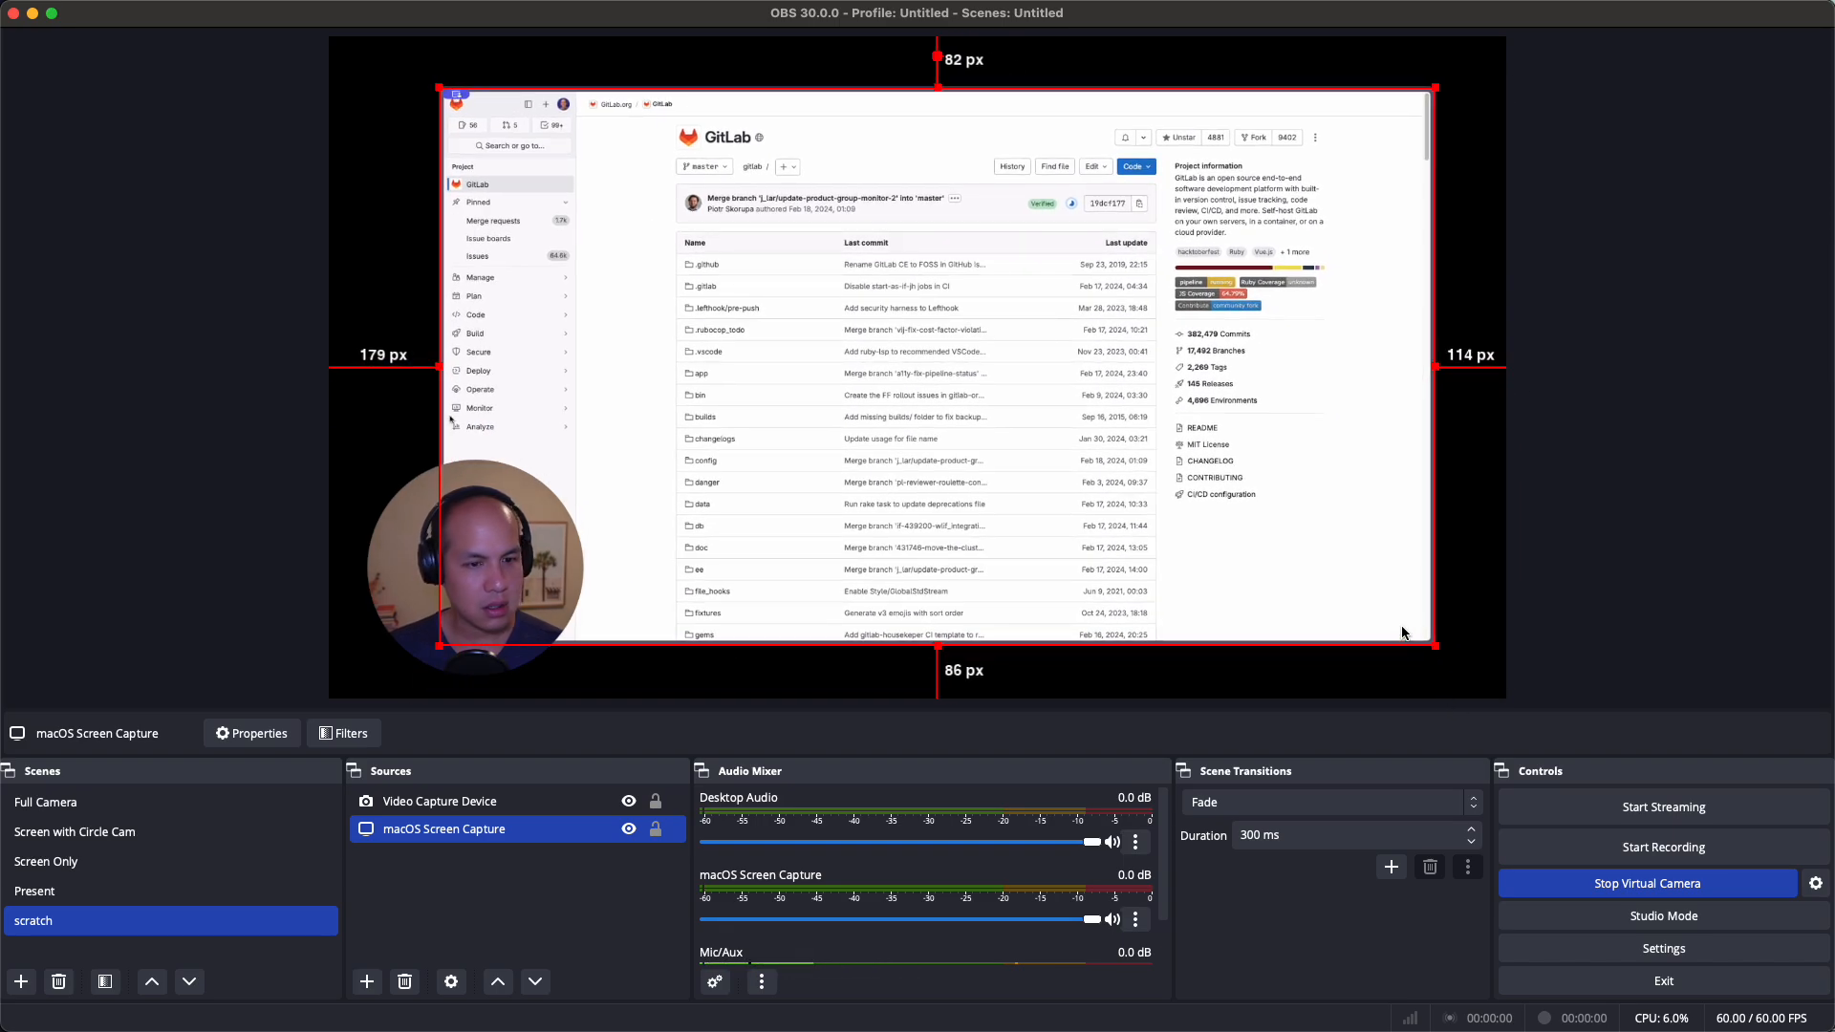
{"action": "mouse_move", "coordinate": [1437, 644]}
{"action": "left_mouse_down"}
{"action": "mouse_move", "coordinate": [1400, 628]}
{"action": "mouse_move", "coordinate": [1415, 623]}
{"action": "left_mouse_up"}
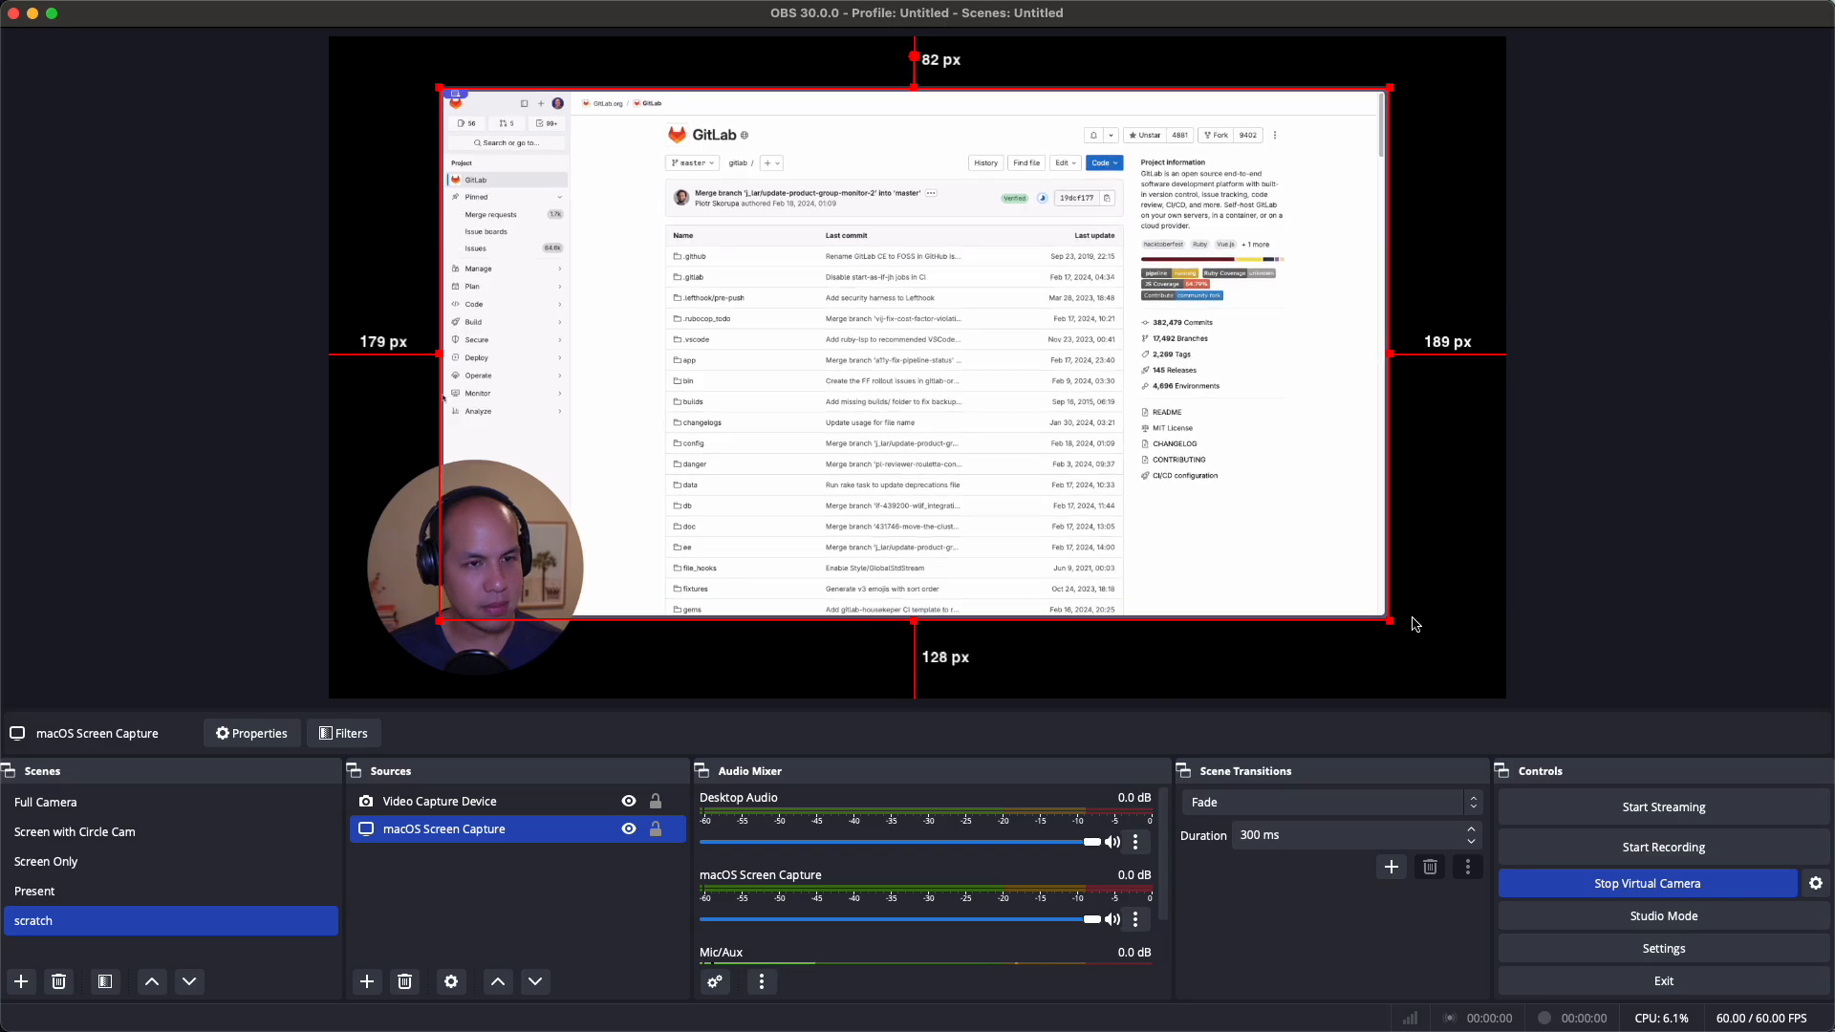
{"action": "left_click", "coordinate": [1711, 609]}
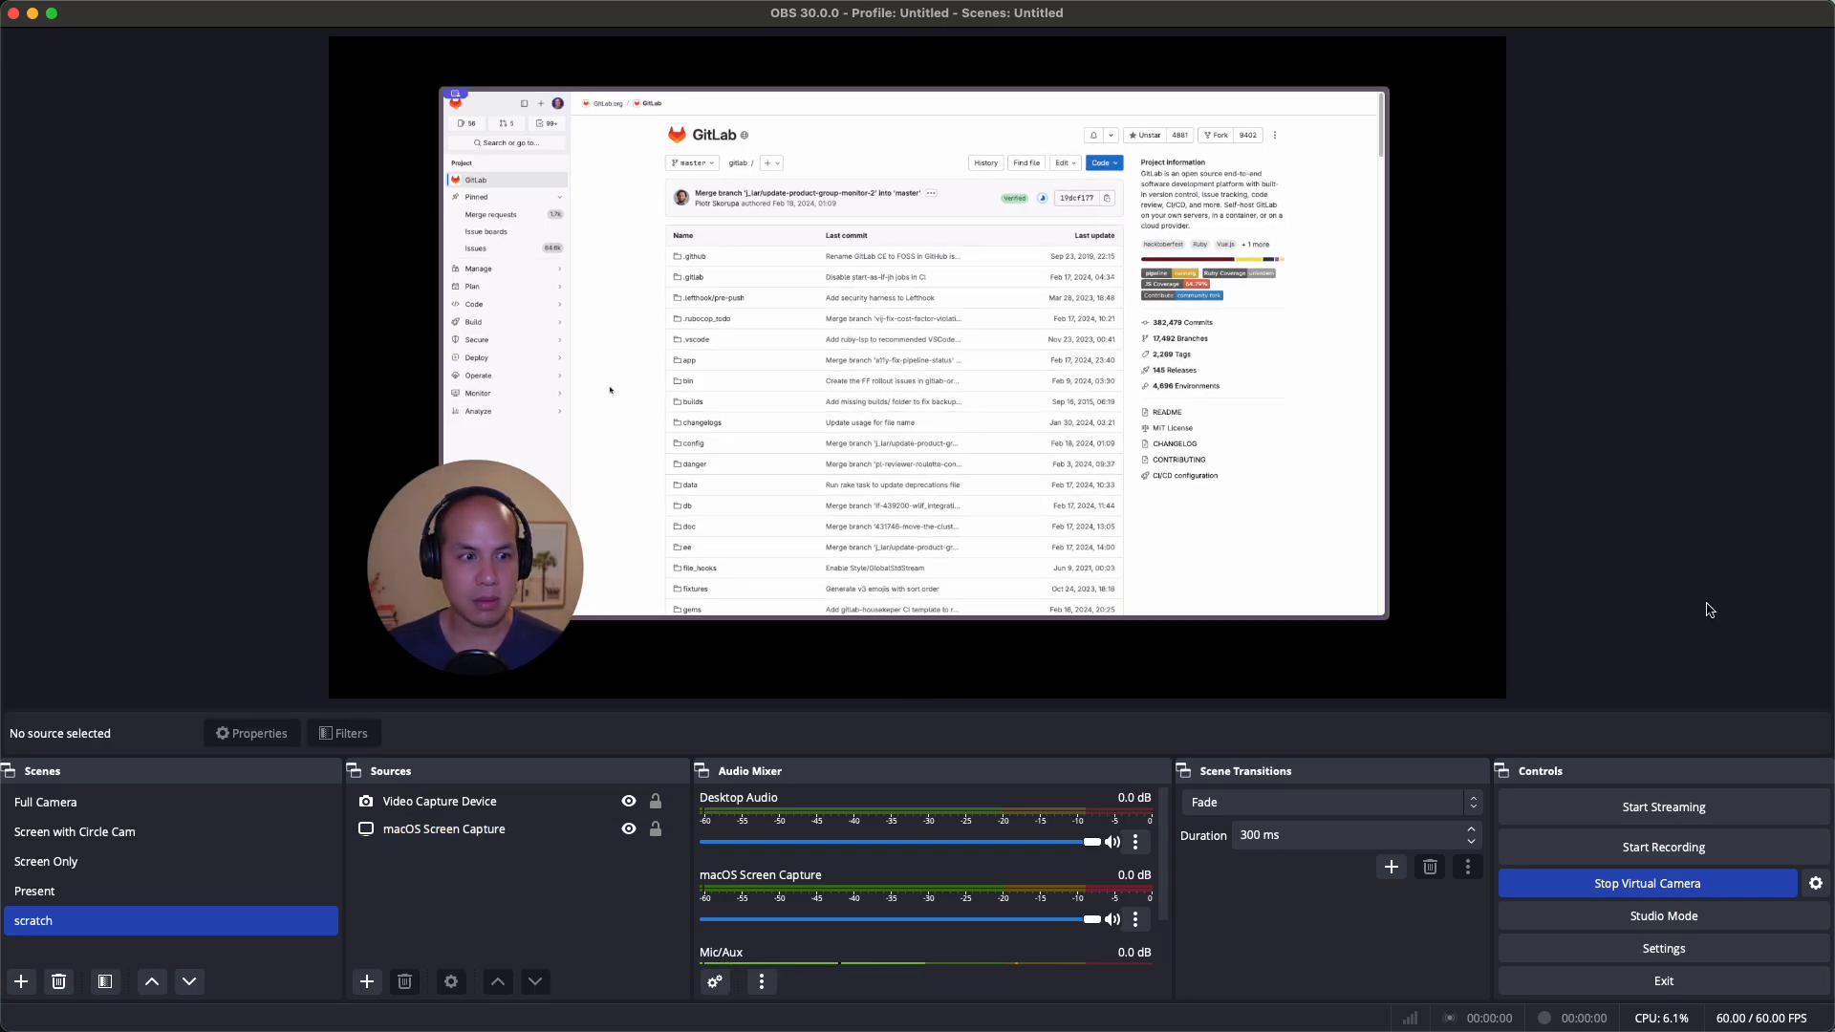
Add an Image source showing Downloads/tanuki.png, shrunk into the canvas's bottom-right corner
{"action": "left_click", "coordinate": [367, 981]}
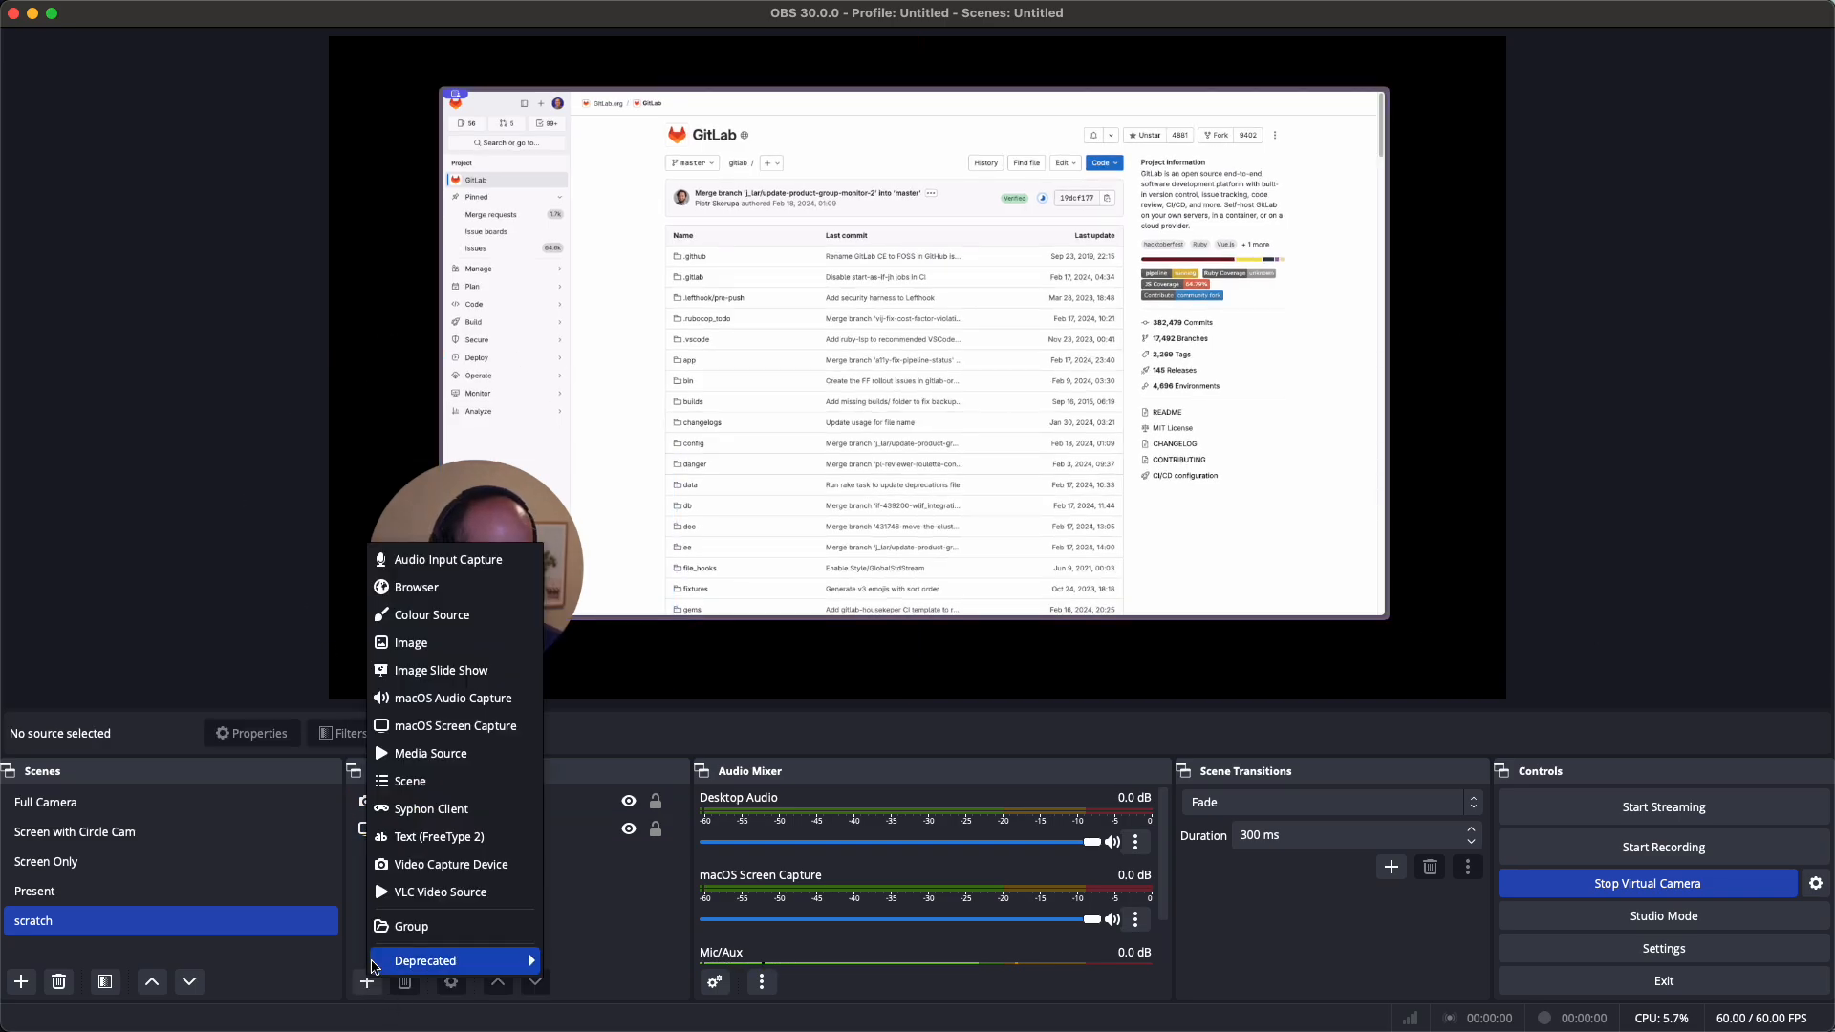
{"action": "left_click", "coordinate": [405, 641]}
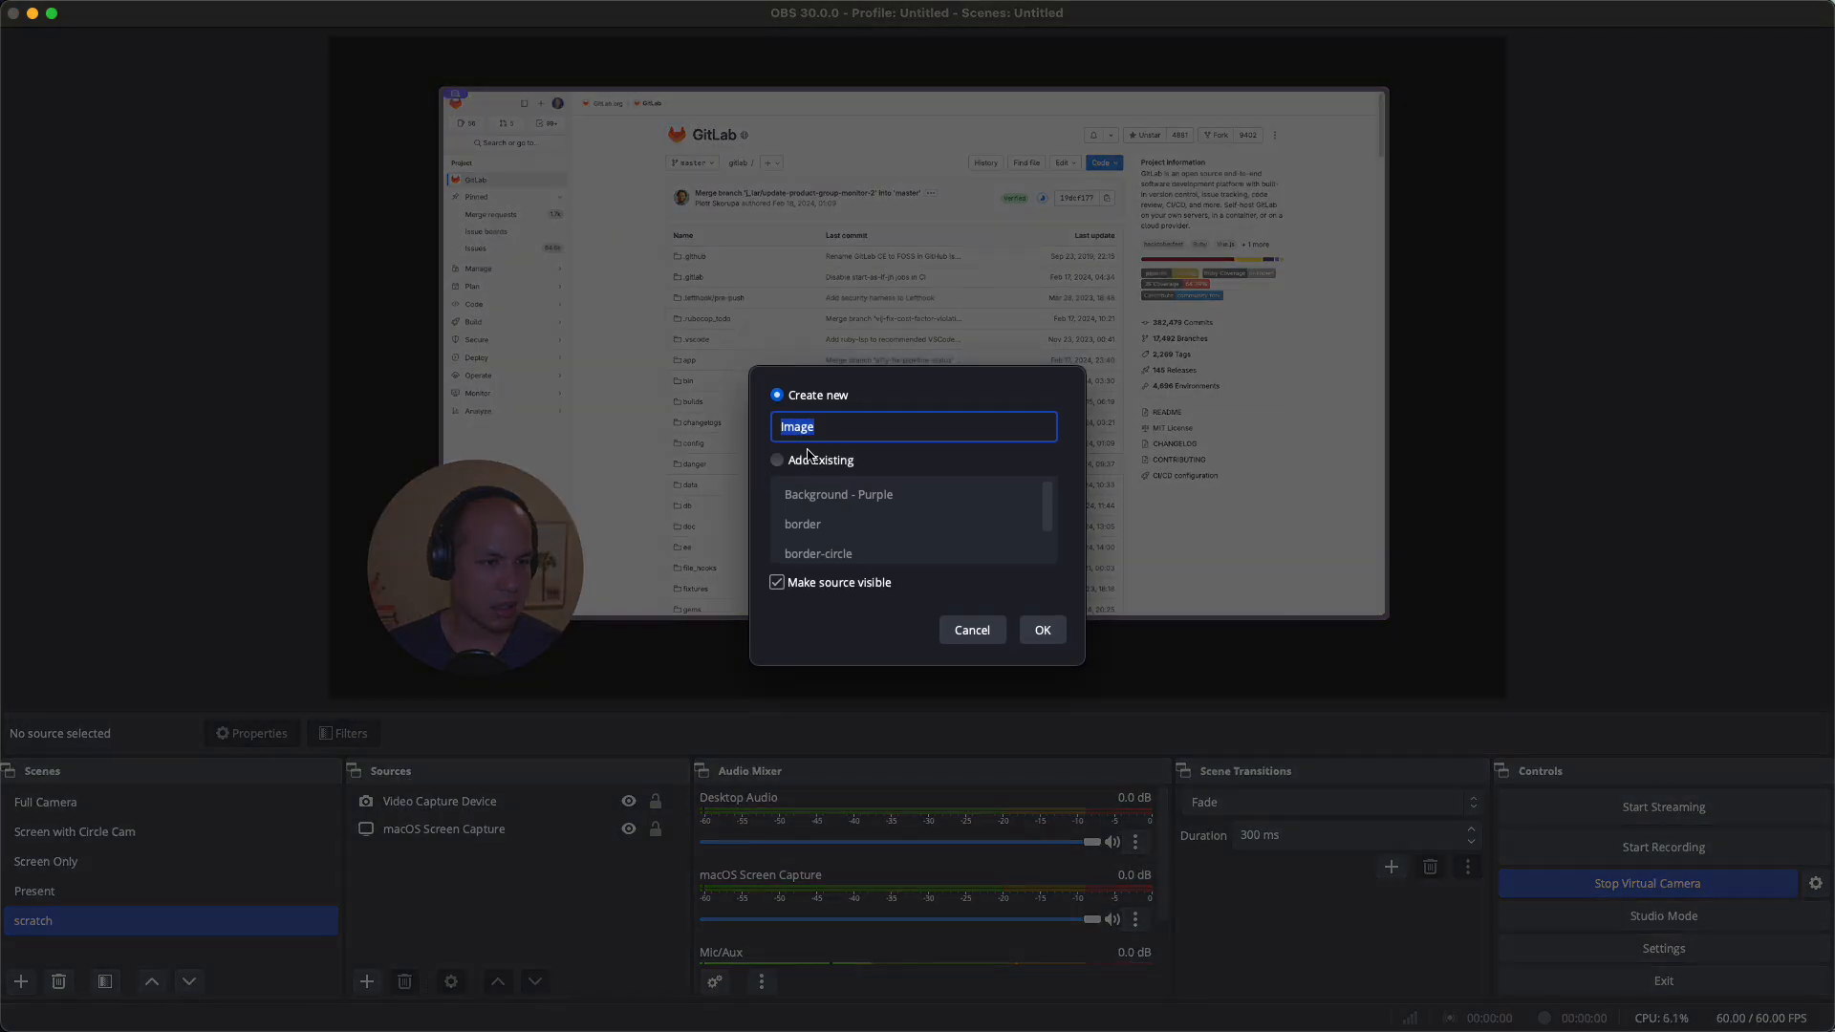
{"action": "left_click", "coordinate": [1044, 633]}
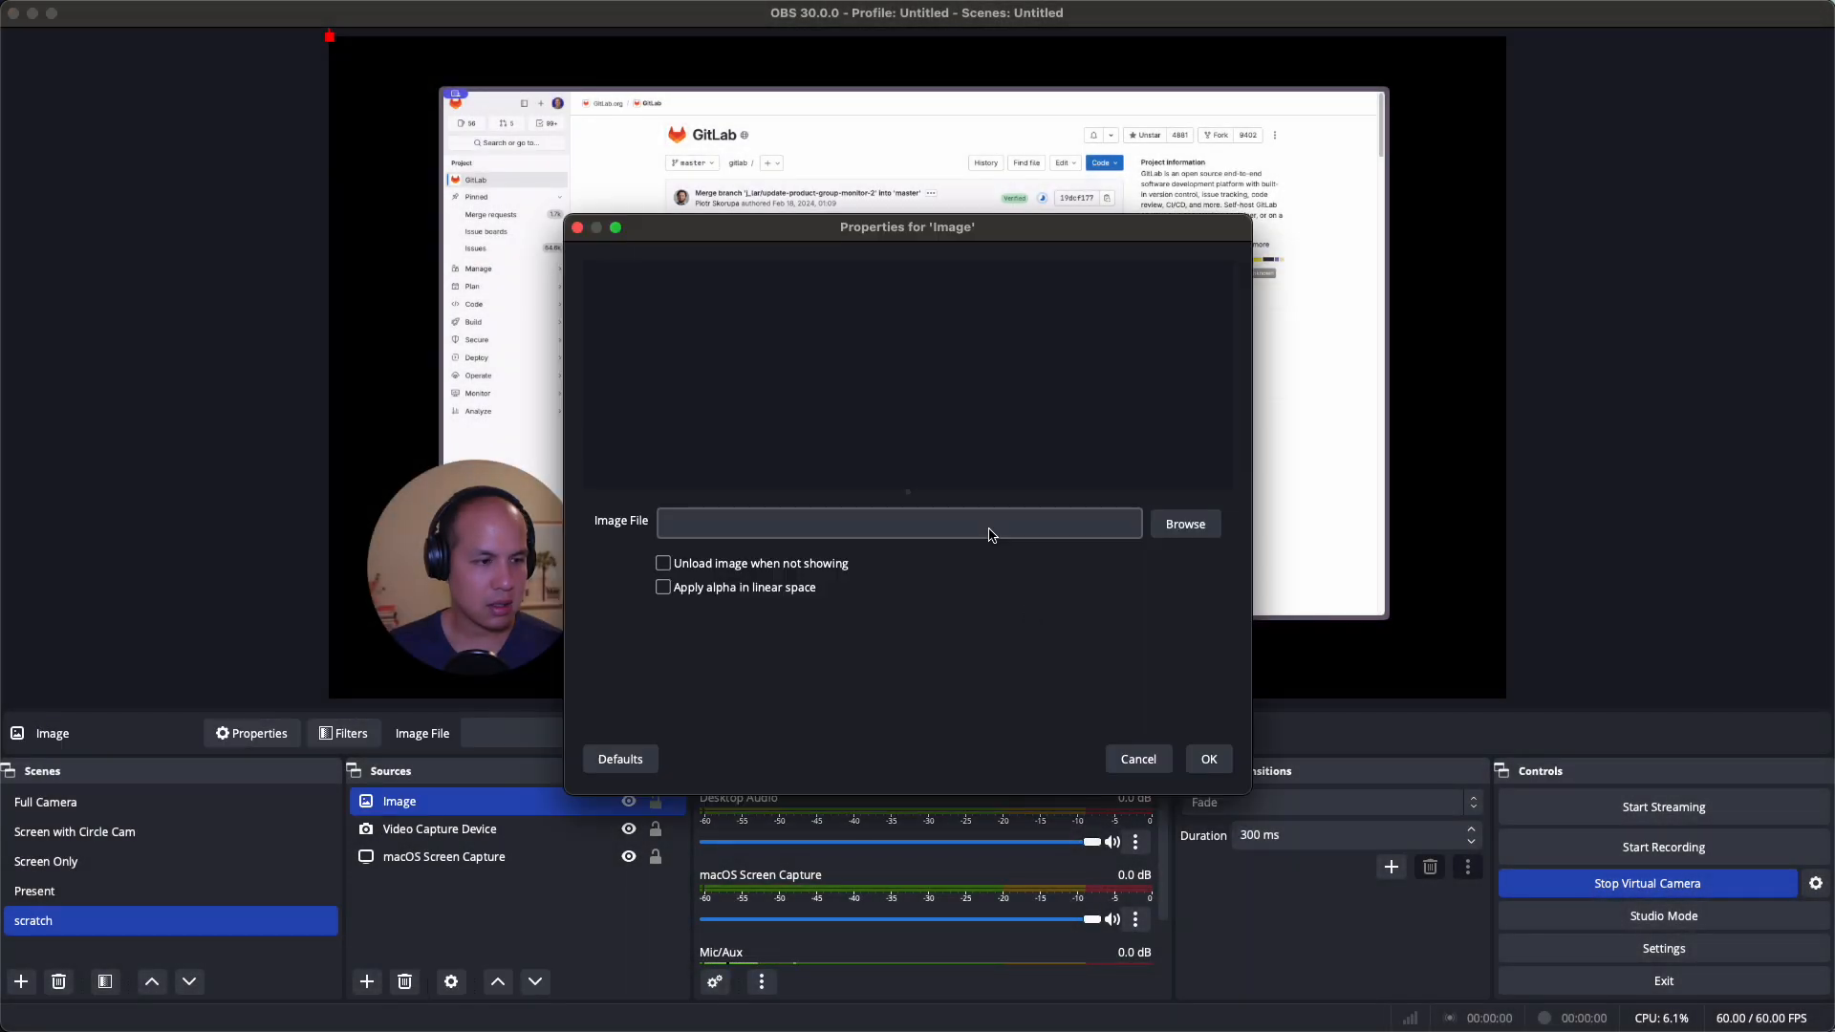
{"action": "left_click", "coordinate": [1167, 533]}
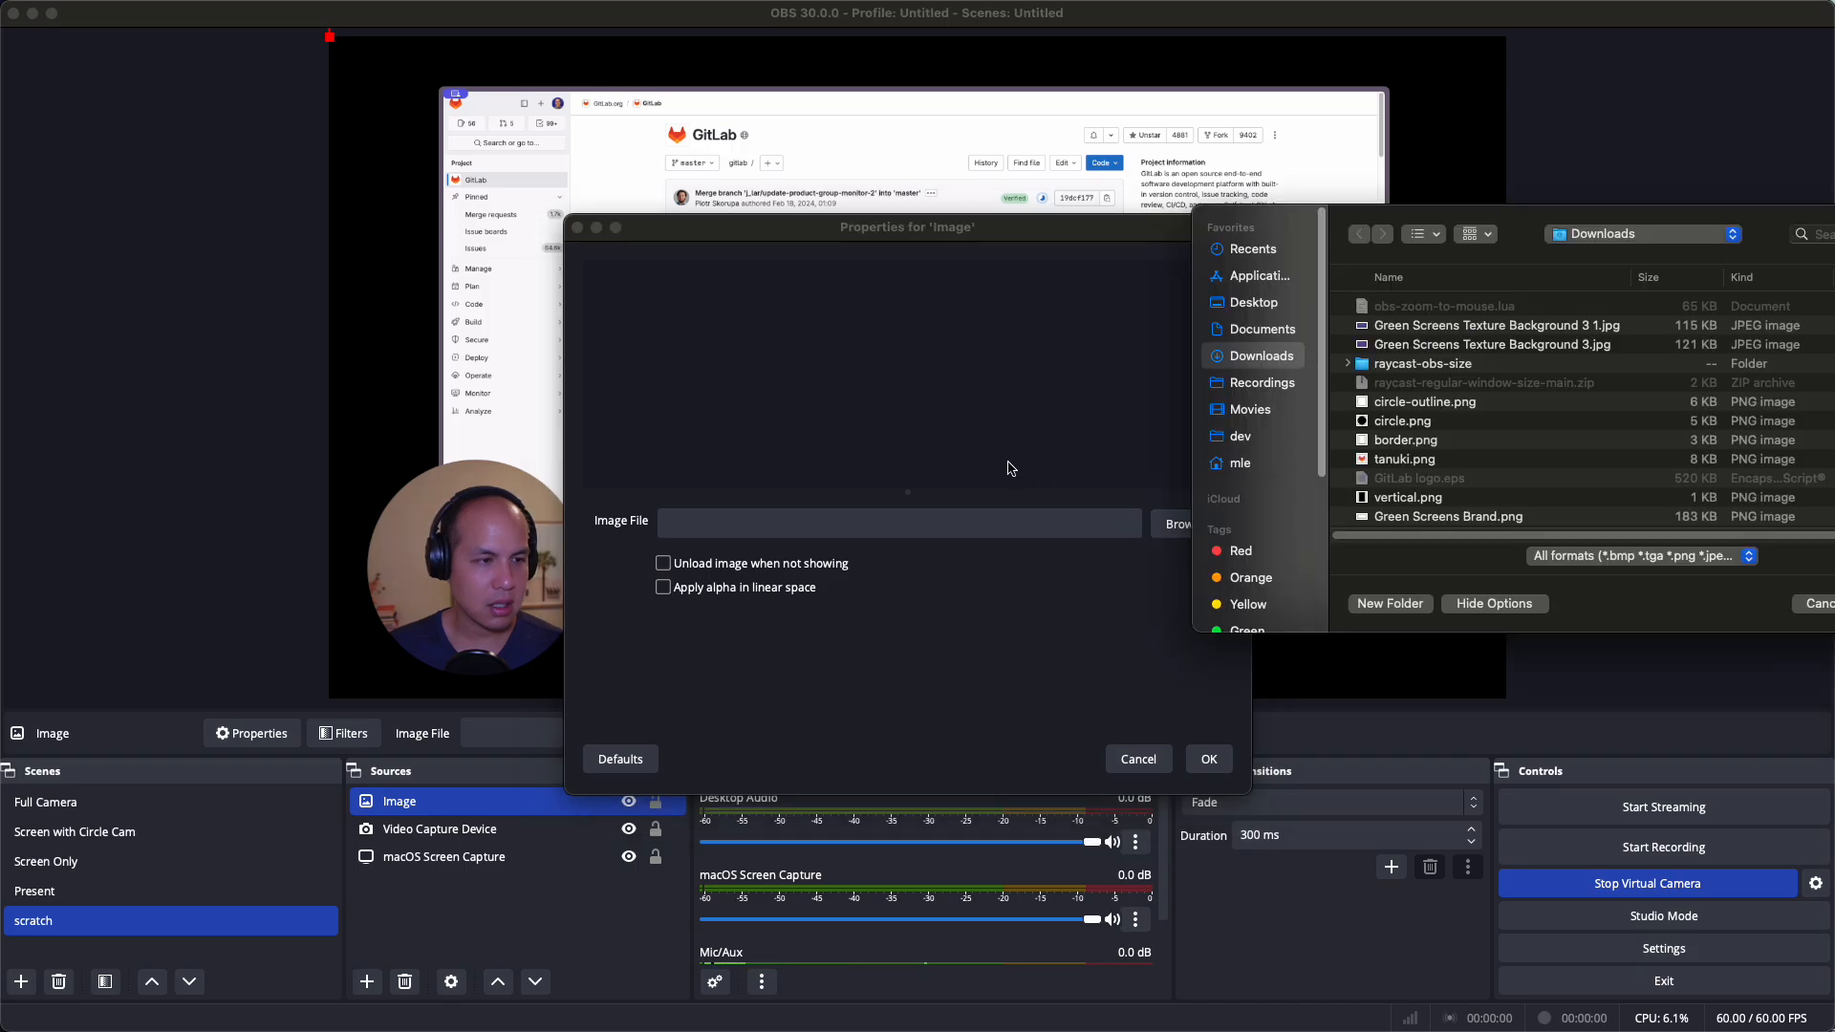
{"action": "left_click", "coordinate": [1446, 466]}
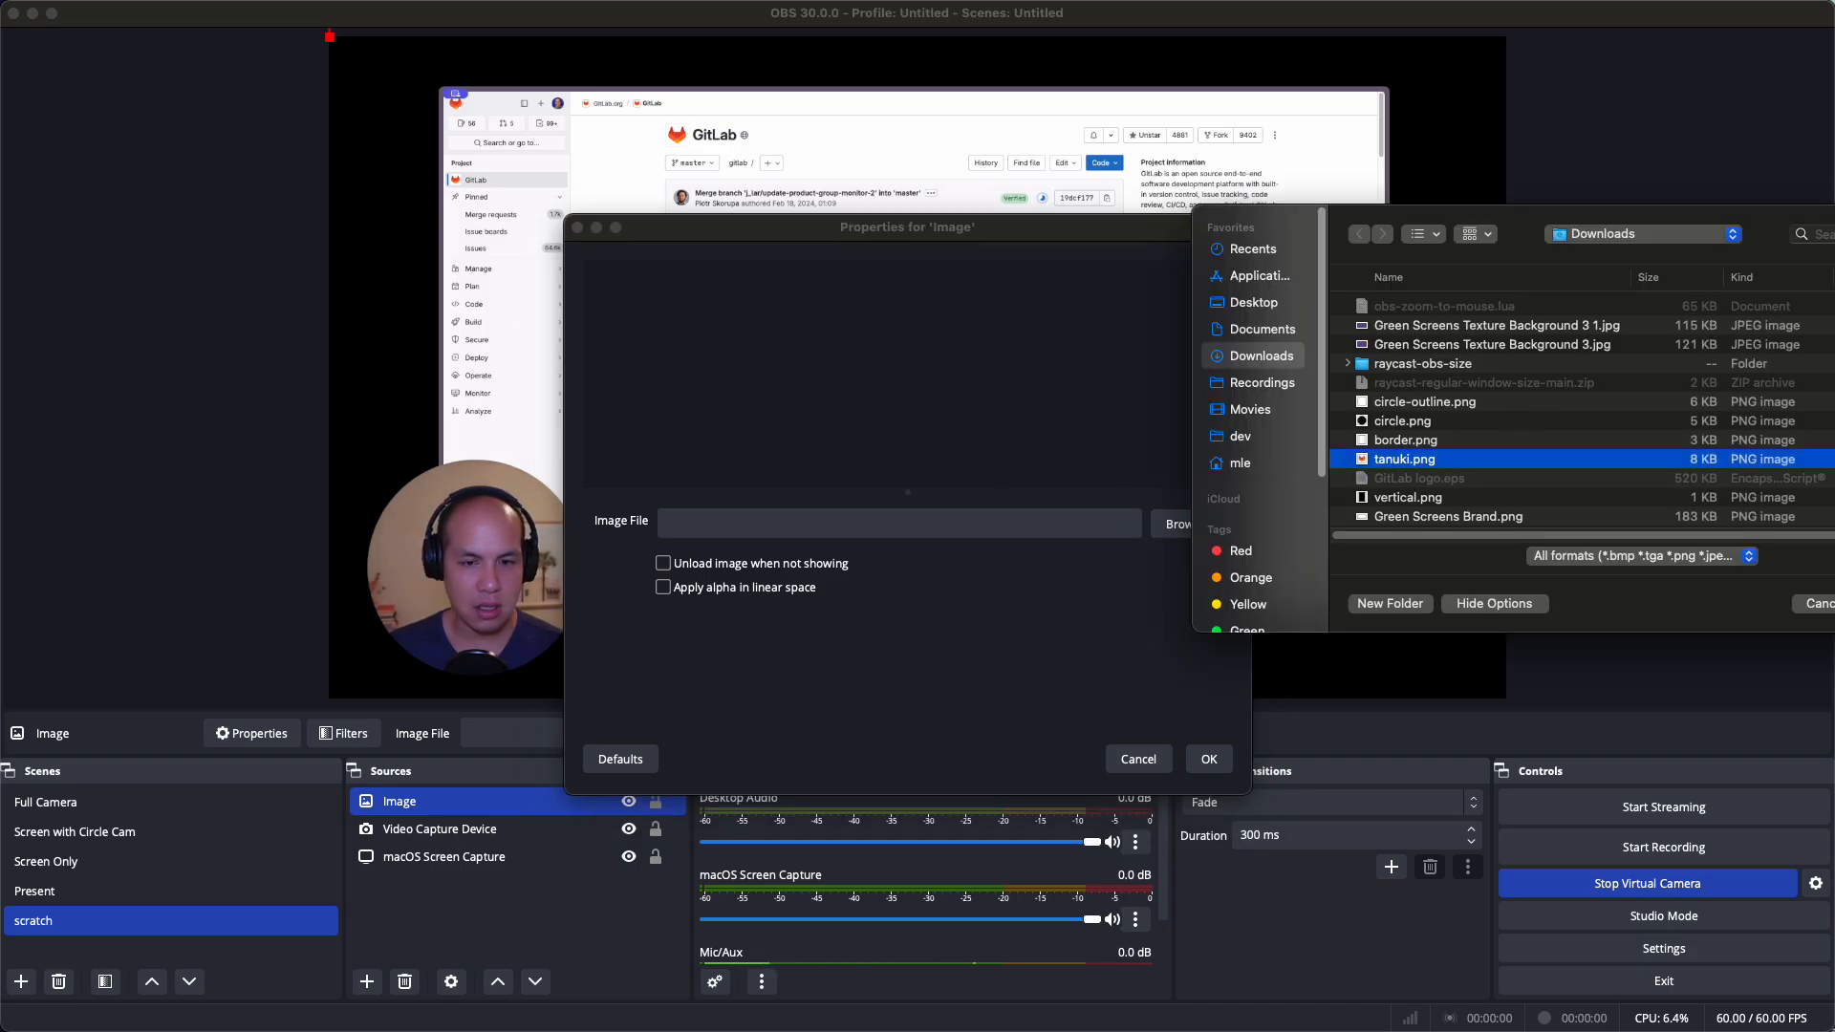
{"action": "key", "text": "Return"}
{"action": "left_click", "coordinate": [1210, 760]}
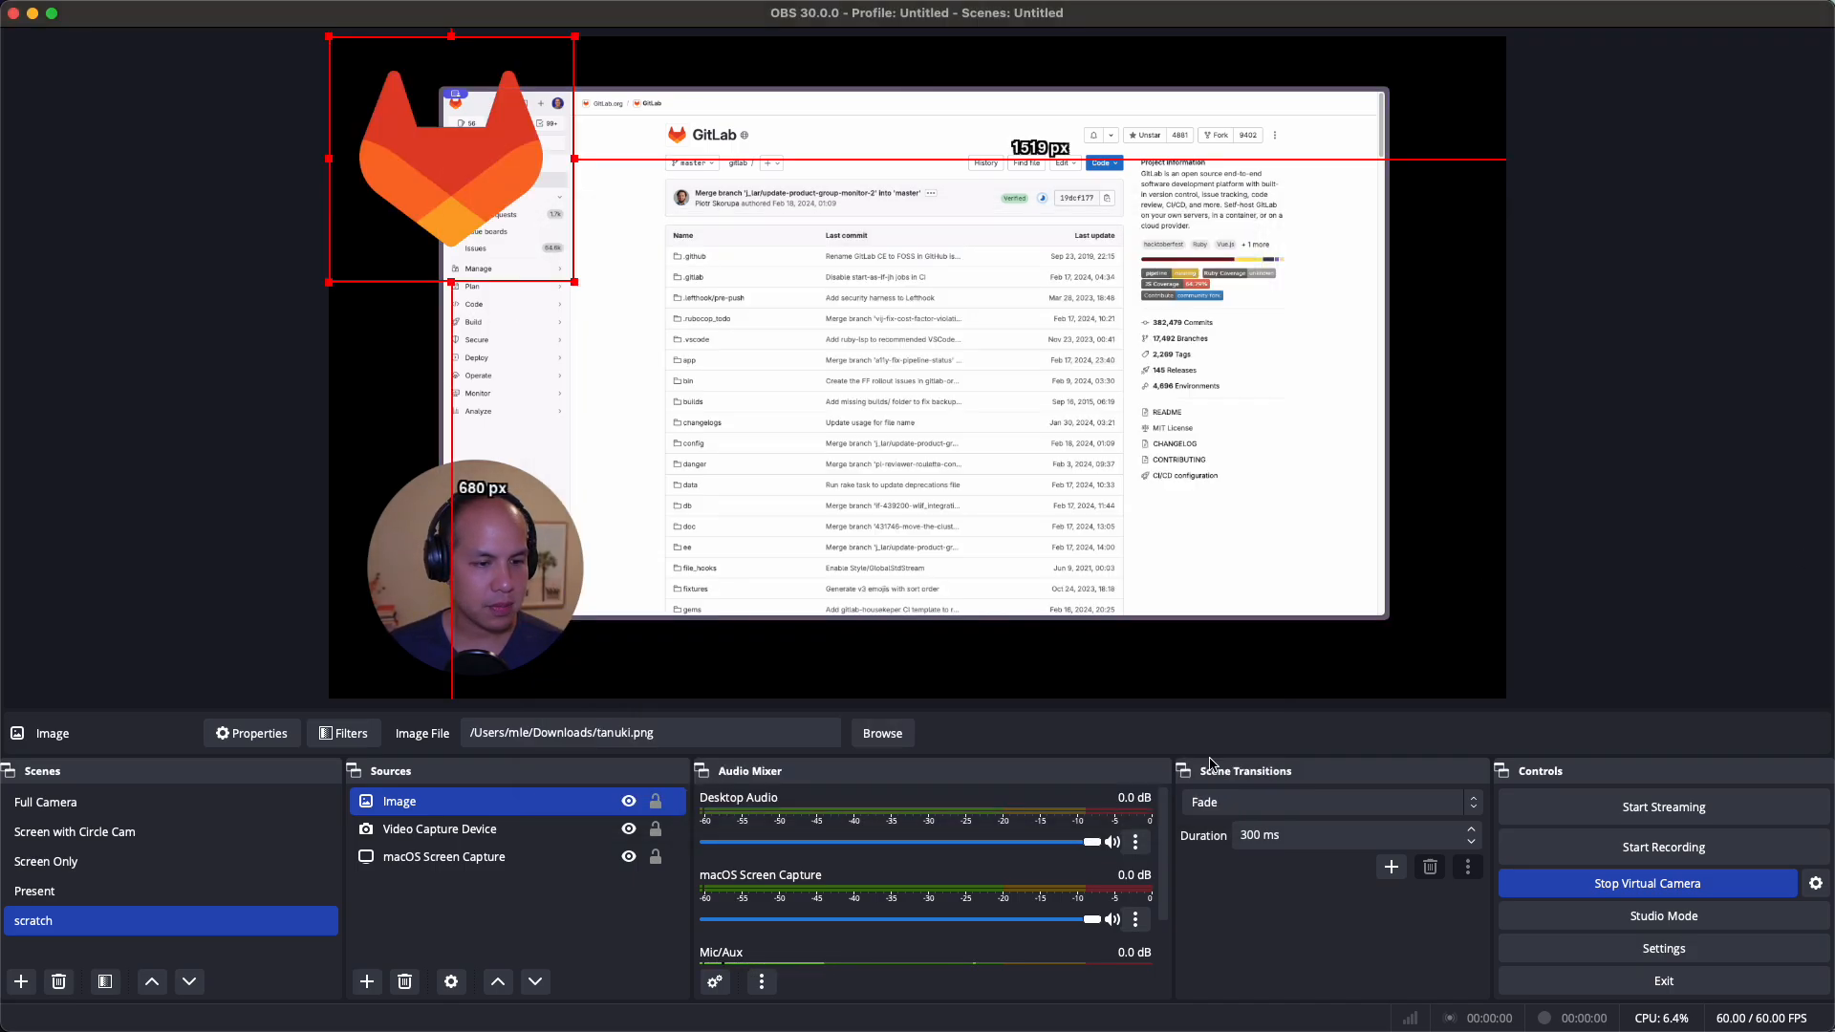
{"action": "left_click_drag", "start_coordinate": [328, 36], "coordinate": [1440, 642]}
{"action": "left_click", "coordinate": [1575, 596]}
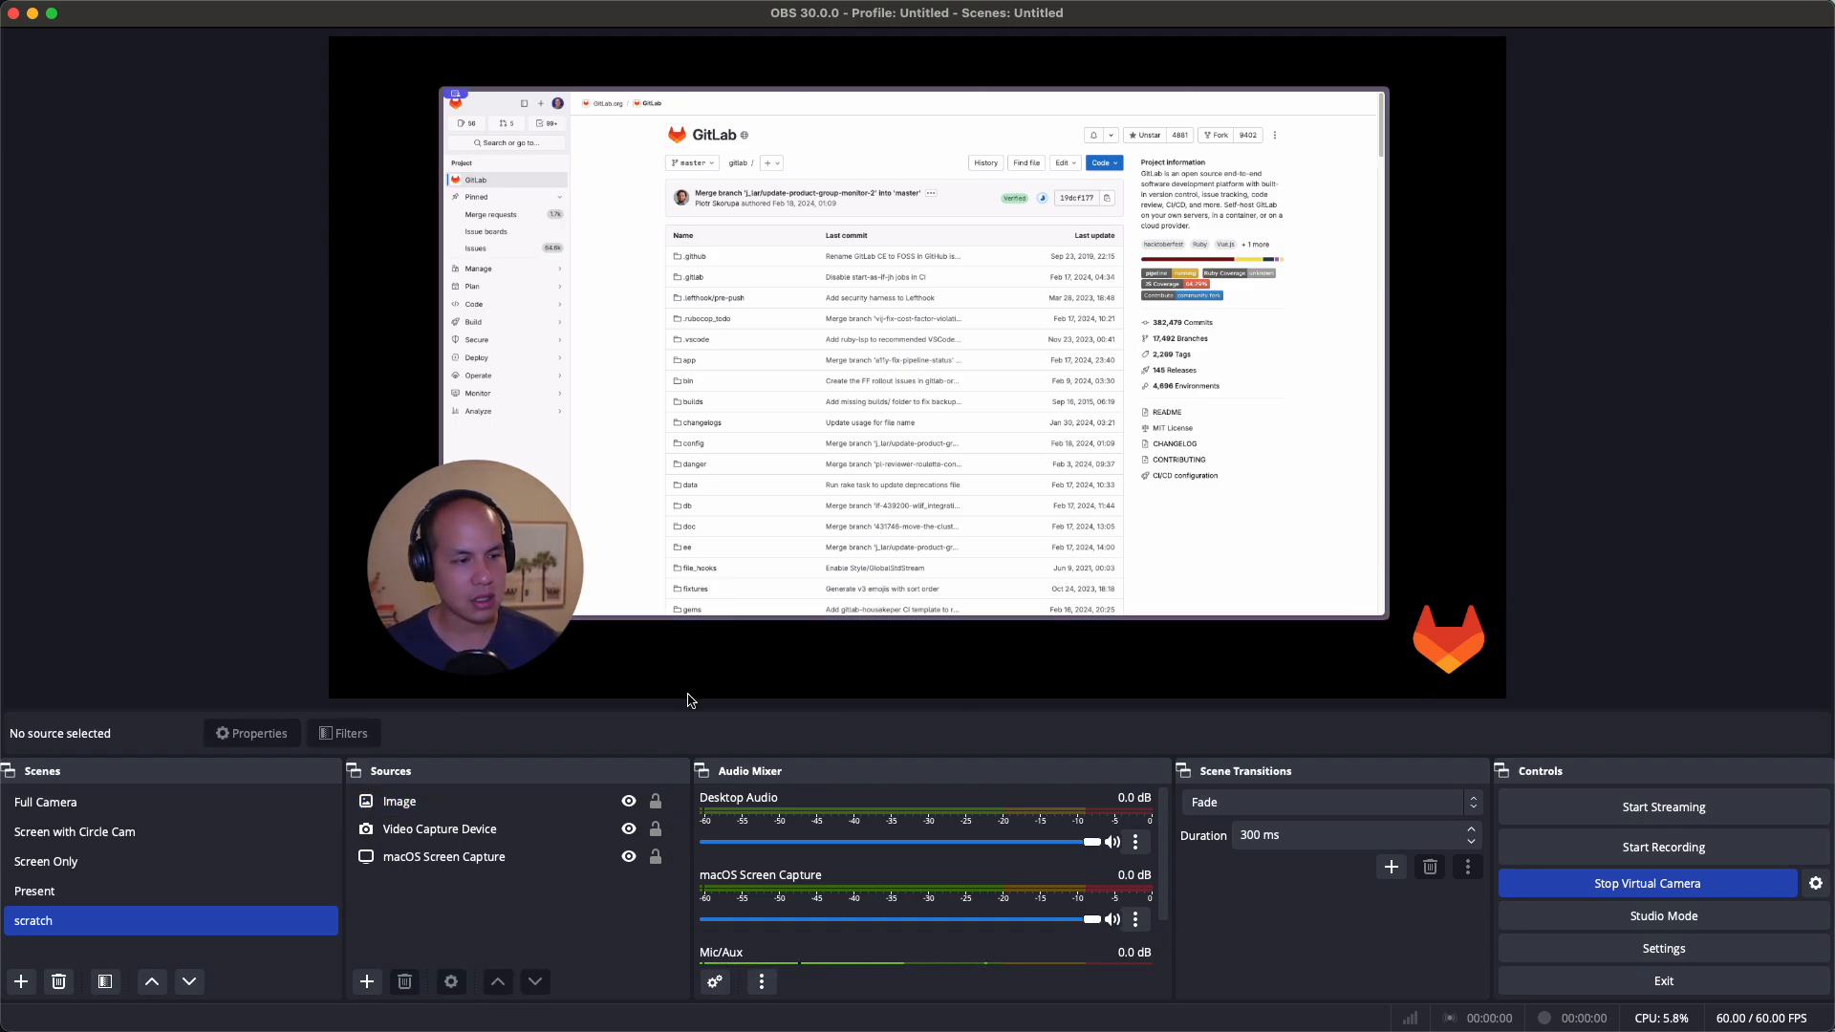
Add an Image source named background using Green Screens Texture Background 3.jpg
{"action": "left_click", "coordinate": [366, 981]}
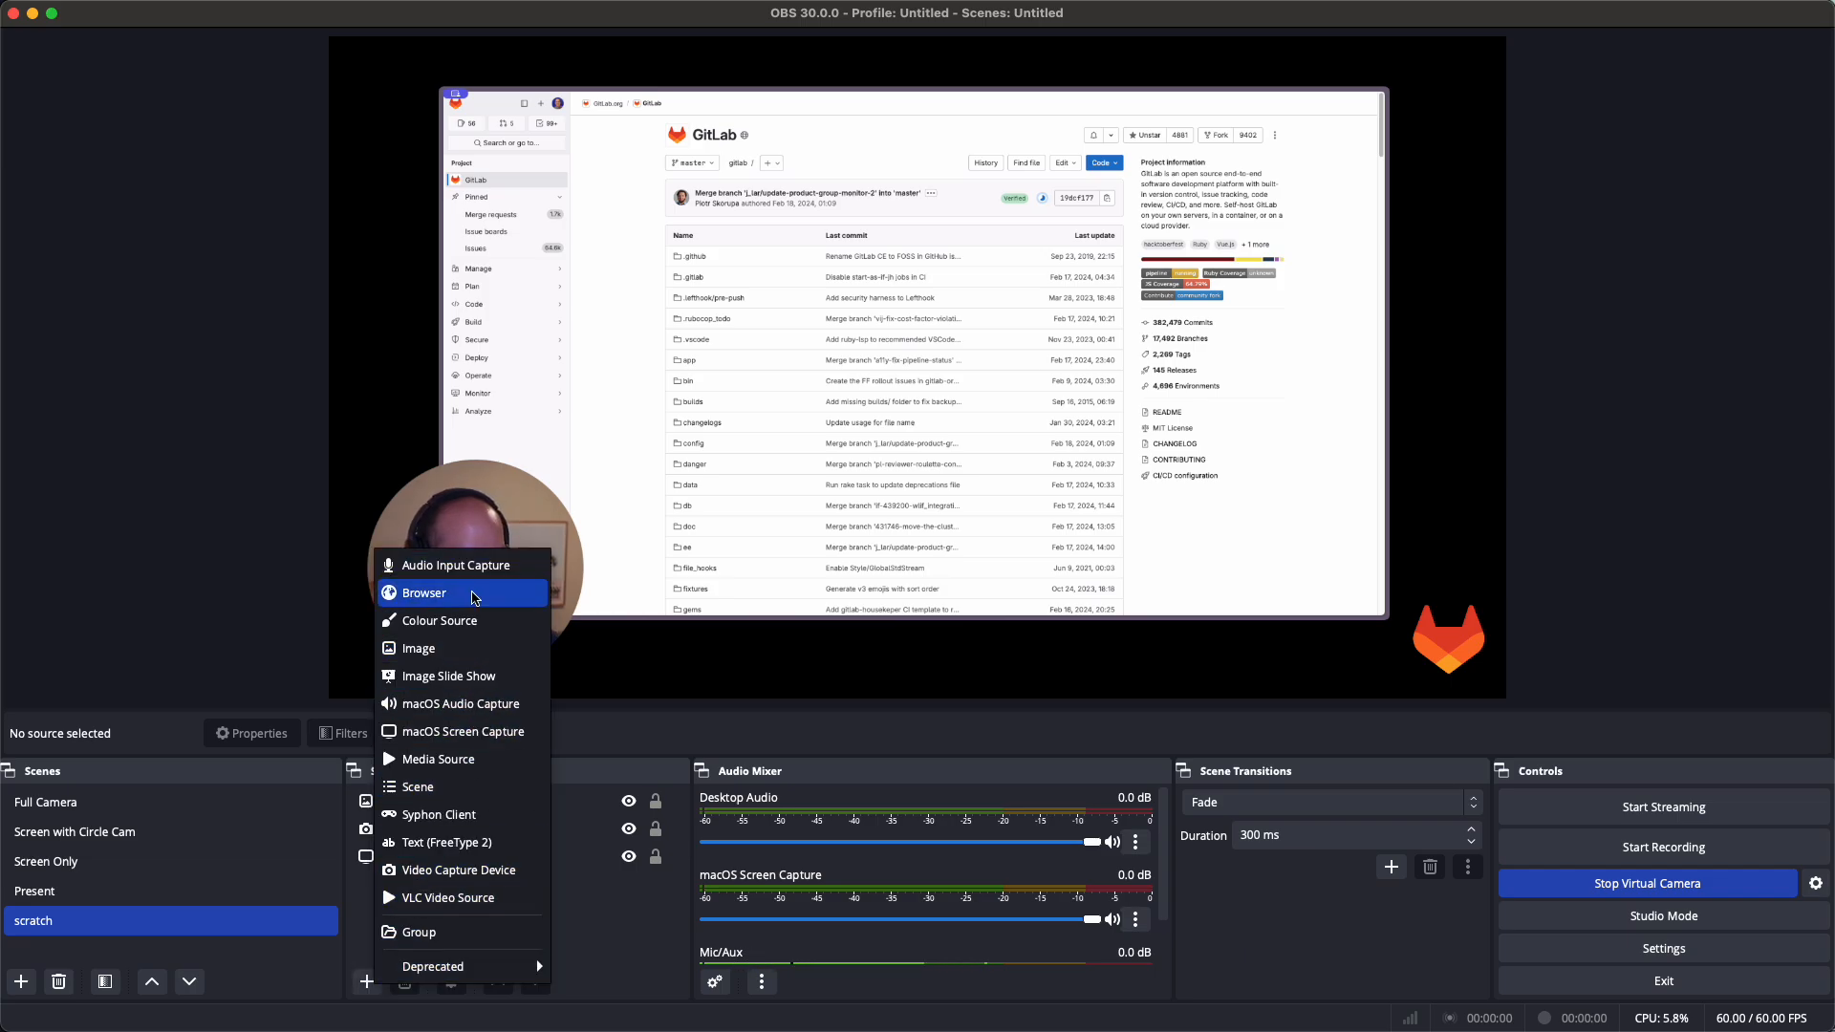
{"action": "left_click", "coordinate": [458, 663]}
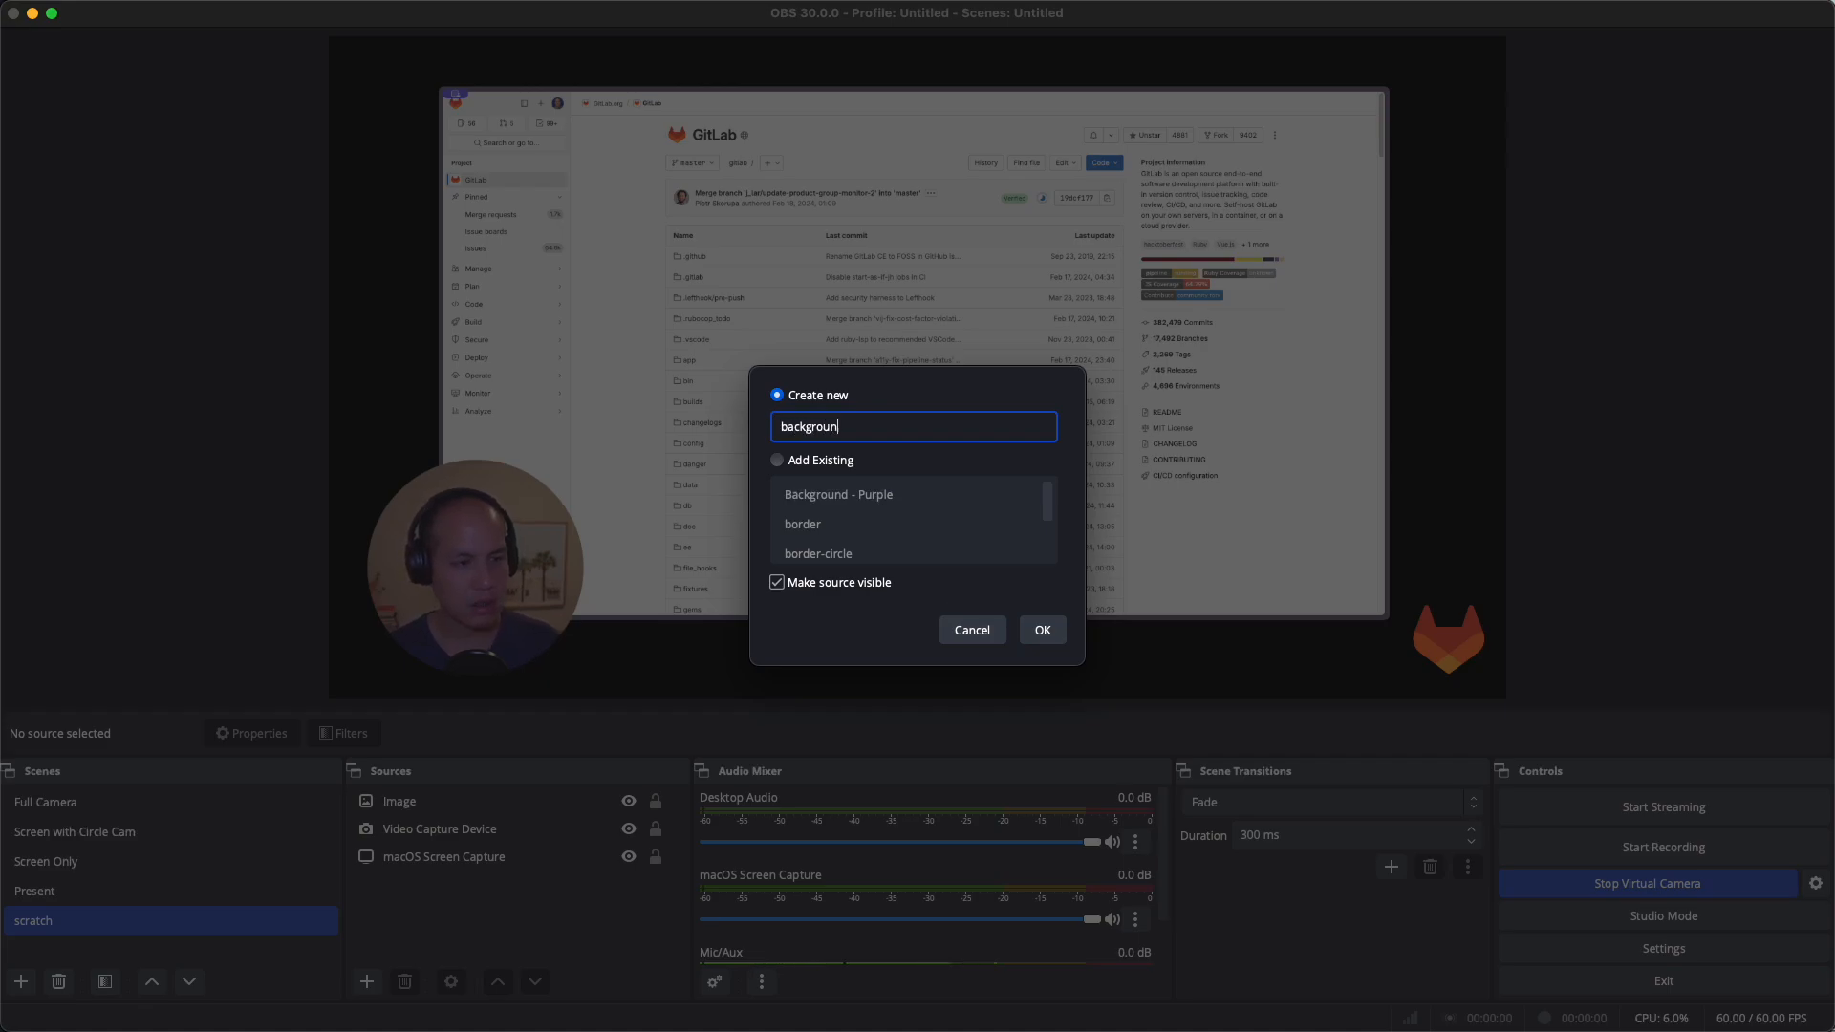
{"action": "left_click", "coordinate": [1042, 630]}
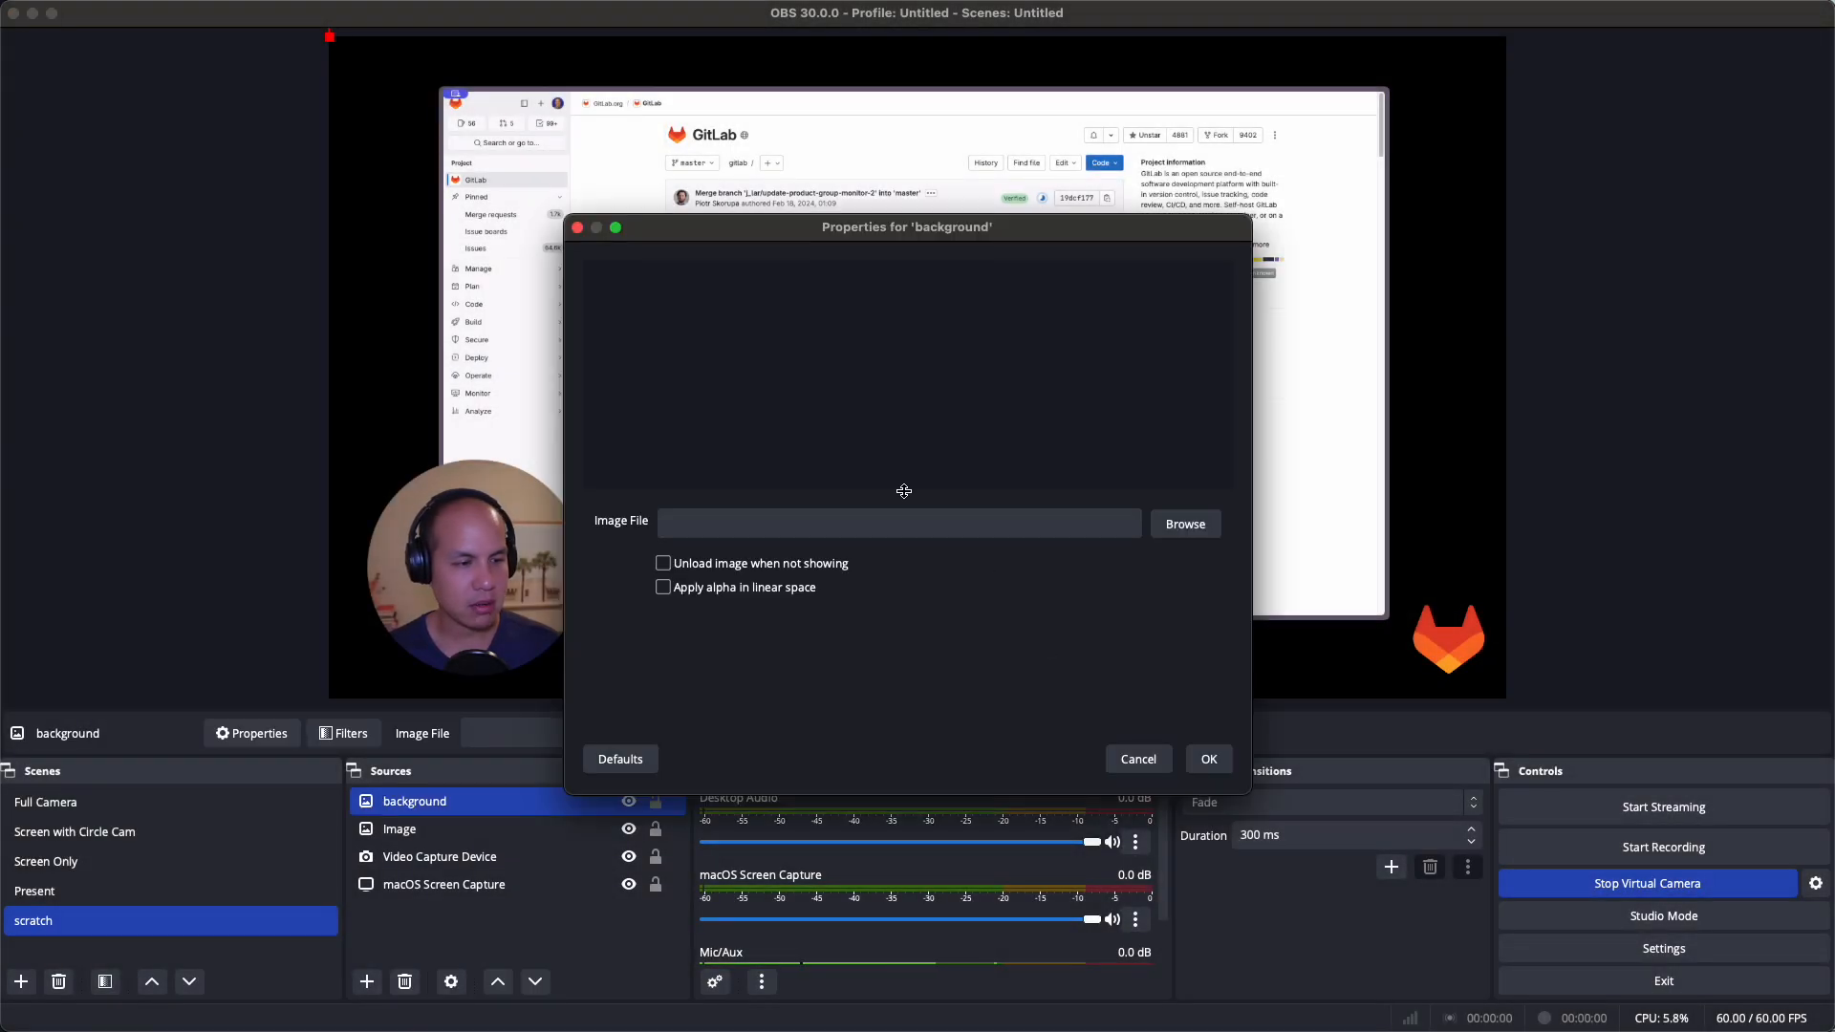
{"action": "left_click", "coordinate": [1164, 532]}
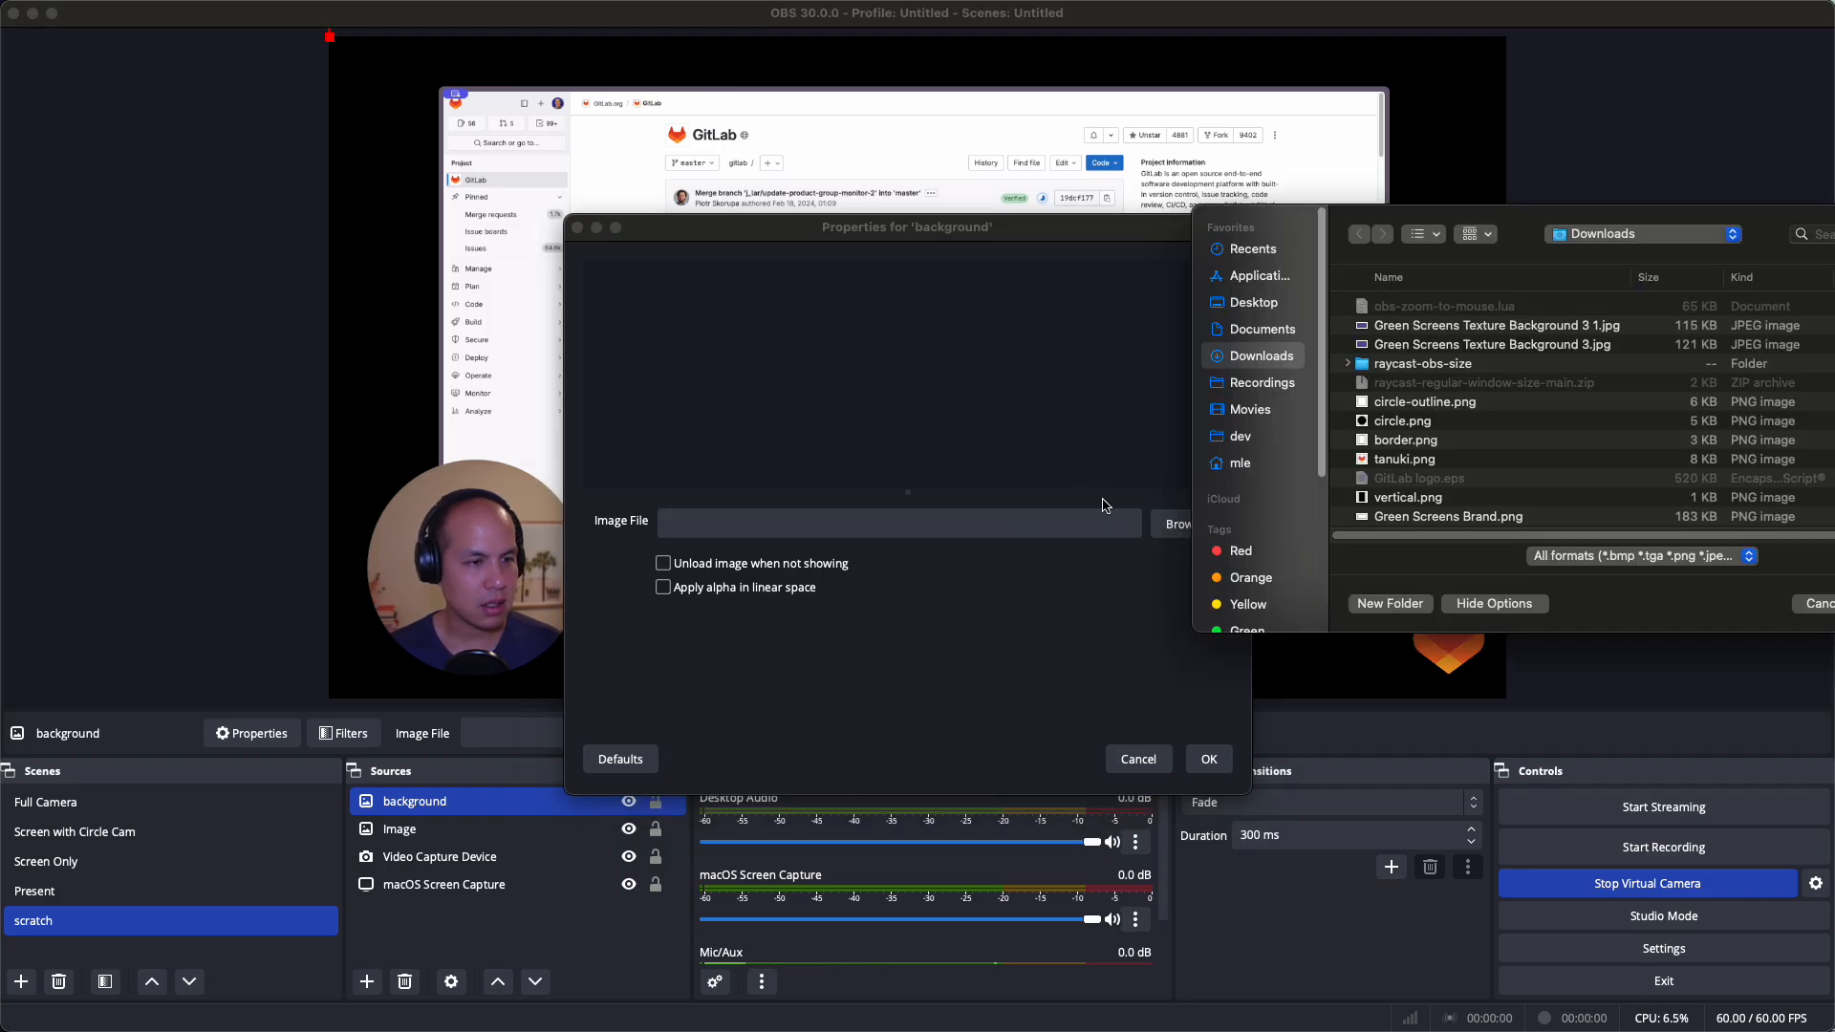
{"action": "left_click", "coordinate": [1599, 327]}
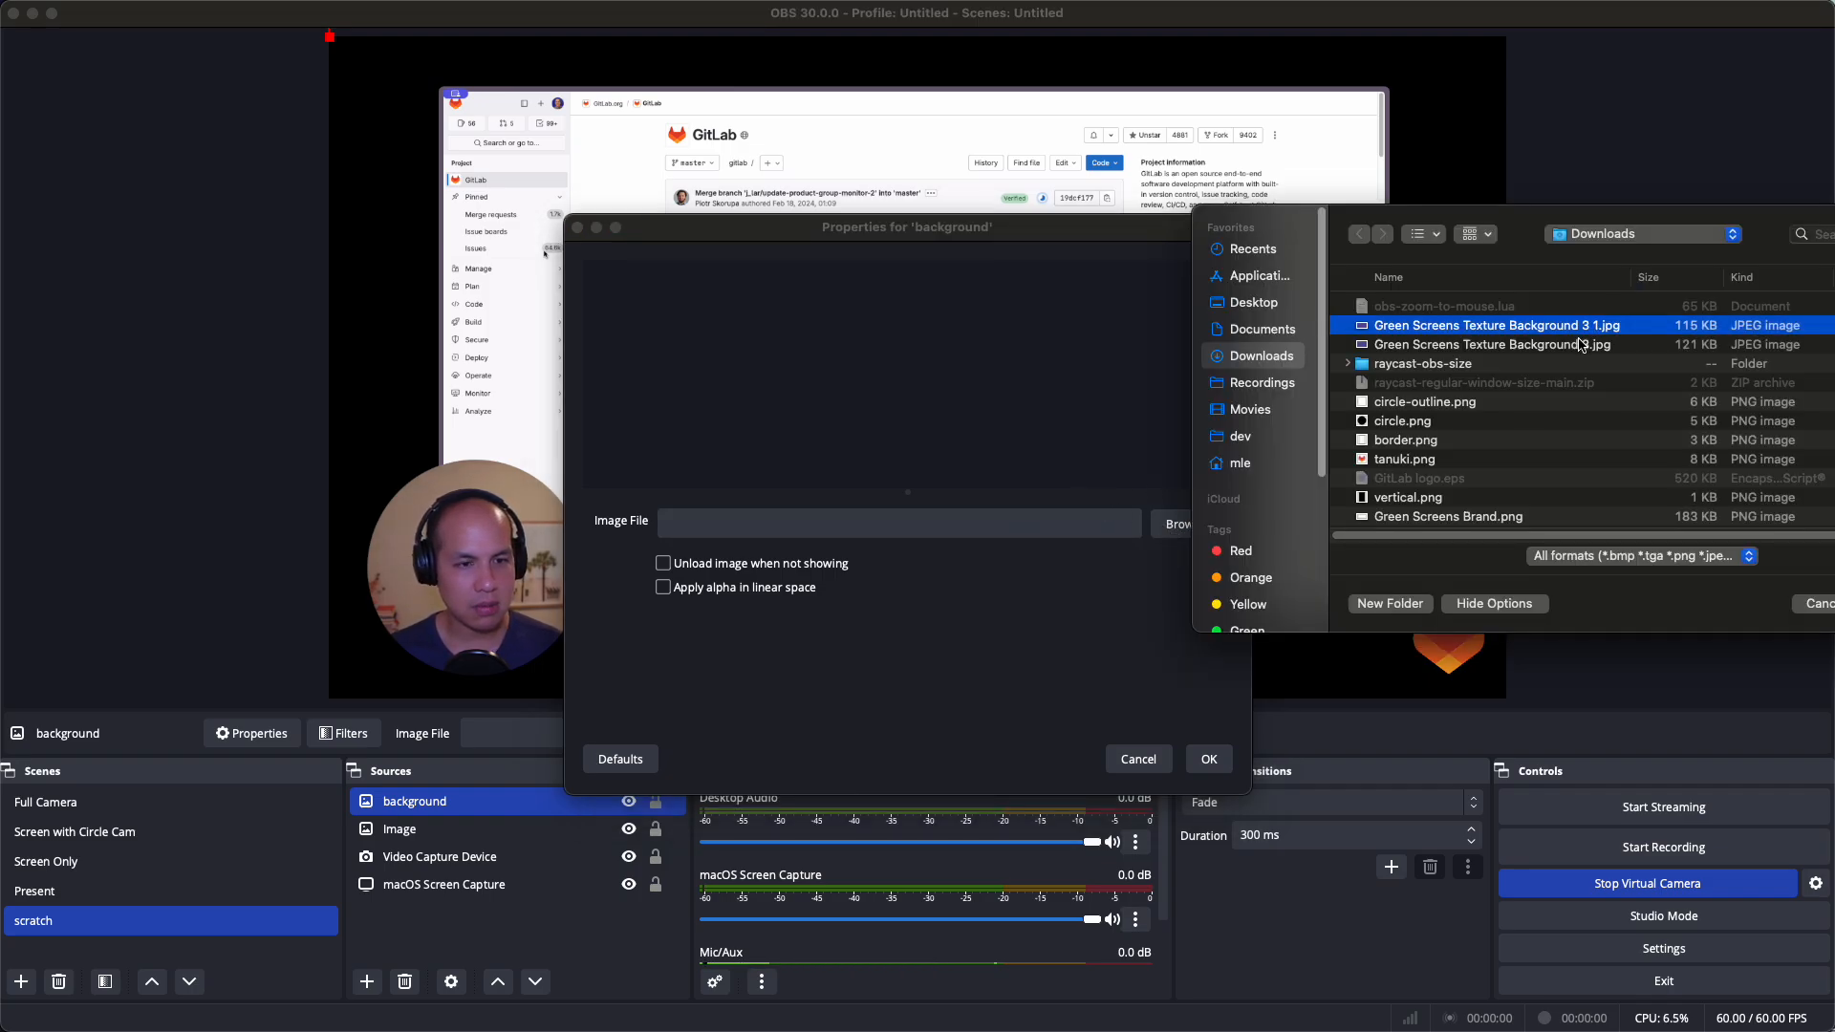
{"action": "left_click", "coordinate": [1587, 346]}
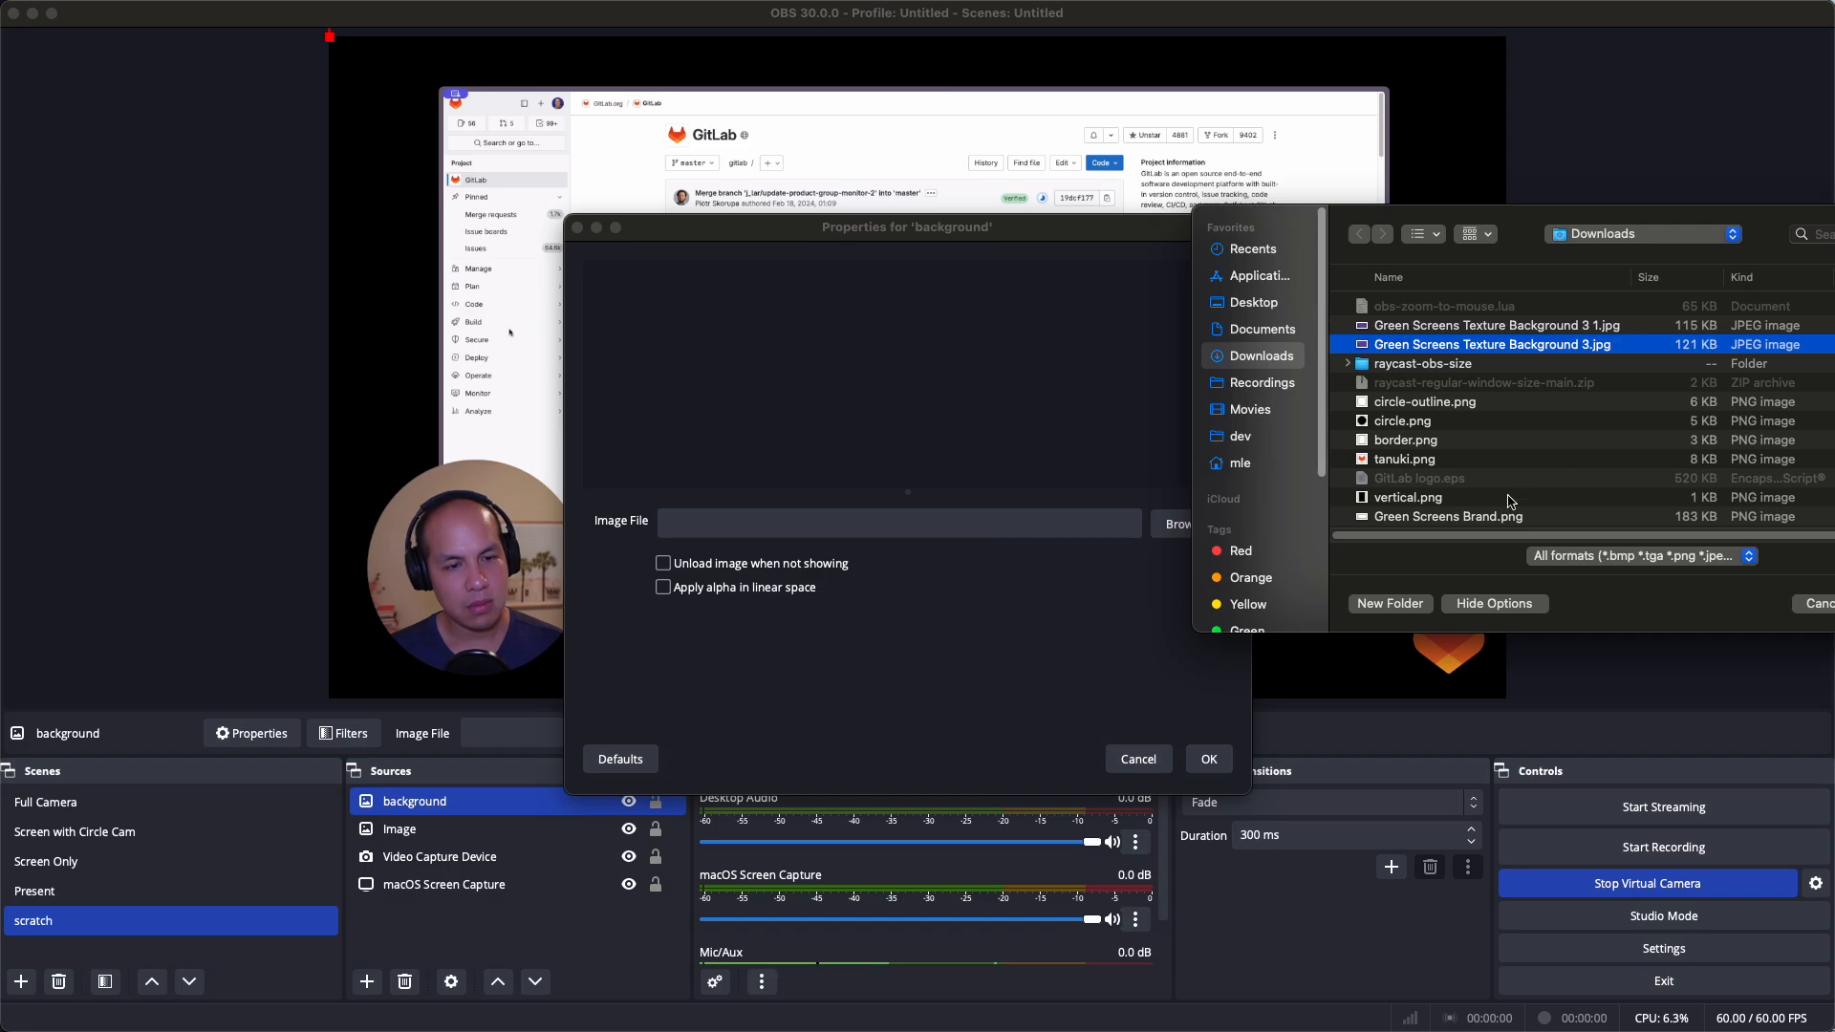
{"action": "scroll", "coordinate": [1451, 468], "scroll_direction": "down", "scroll_amount": 3}
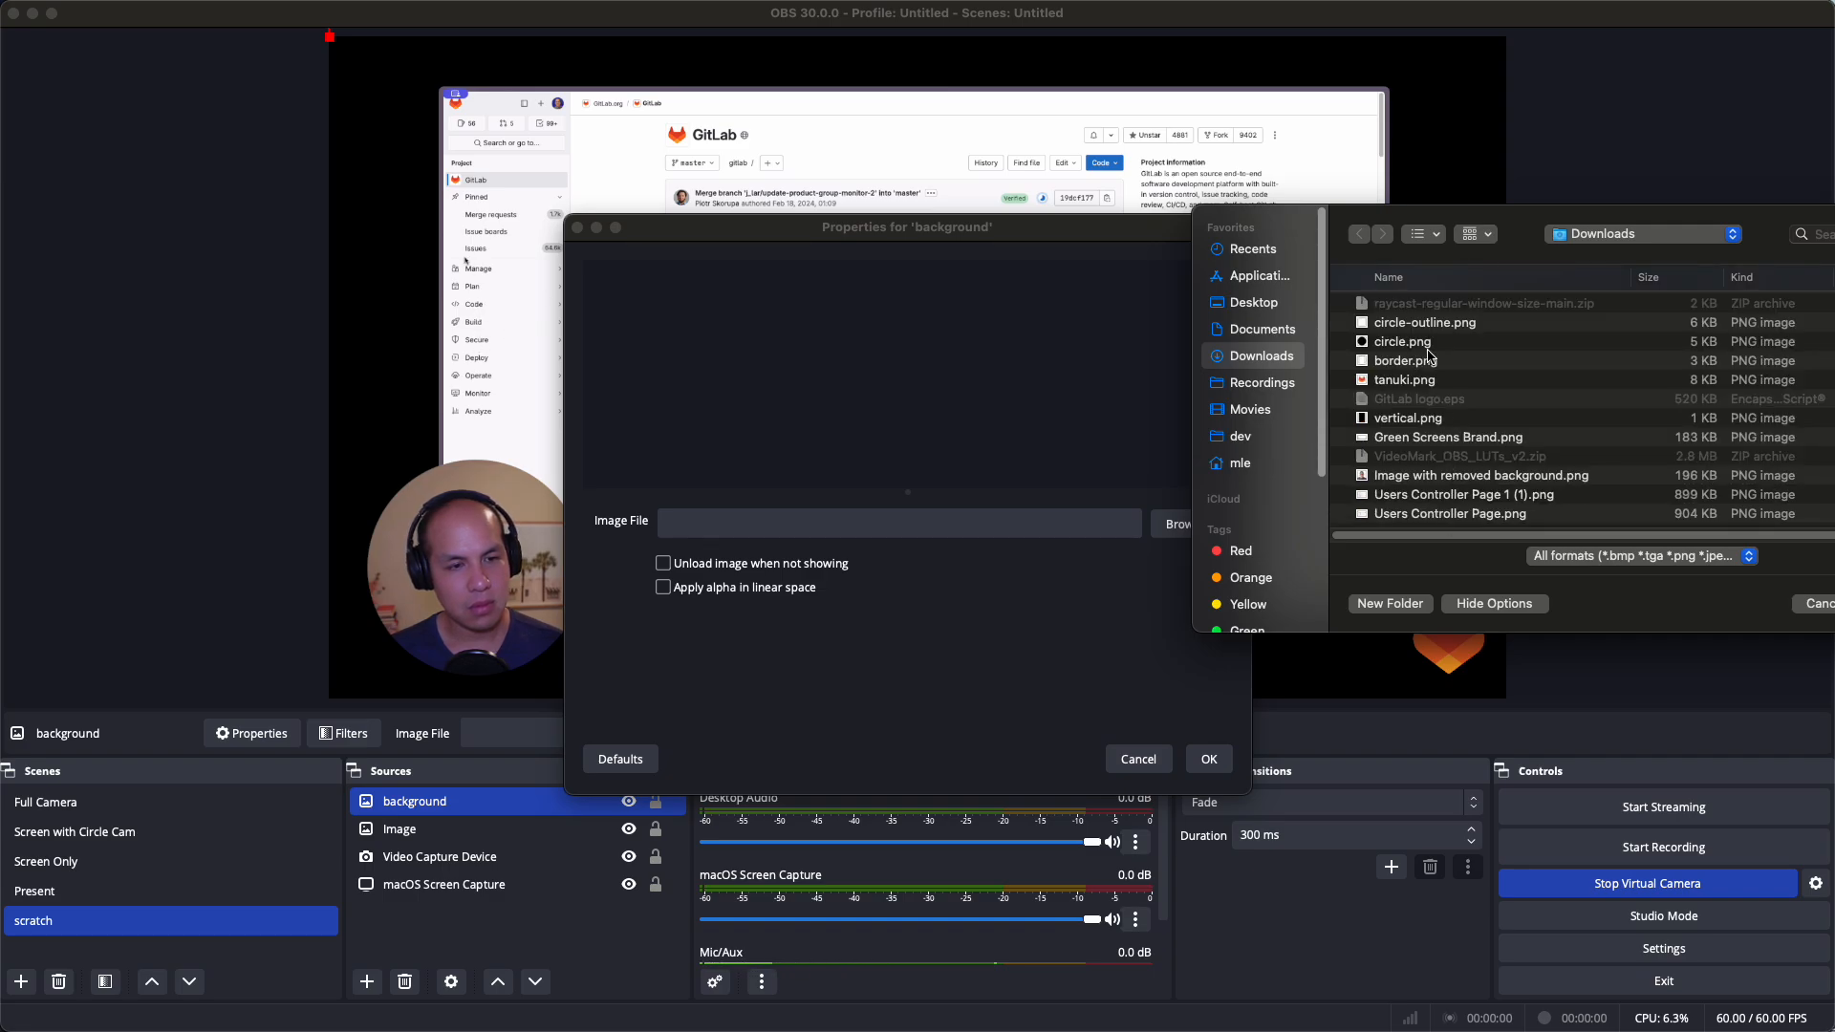
{"action": "scroll", "coordinate": [1431, 356], "scroll_direction": "up", "scroll_amount": 2}
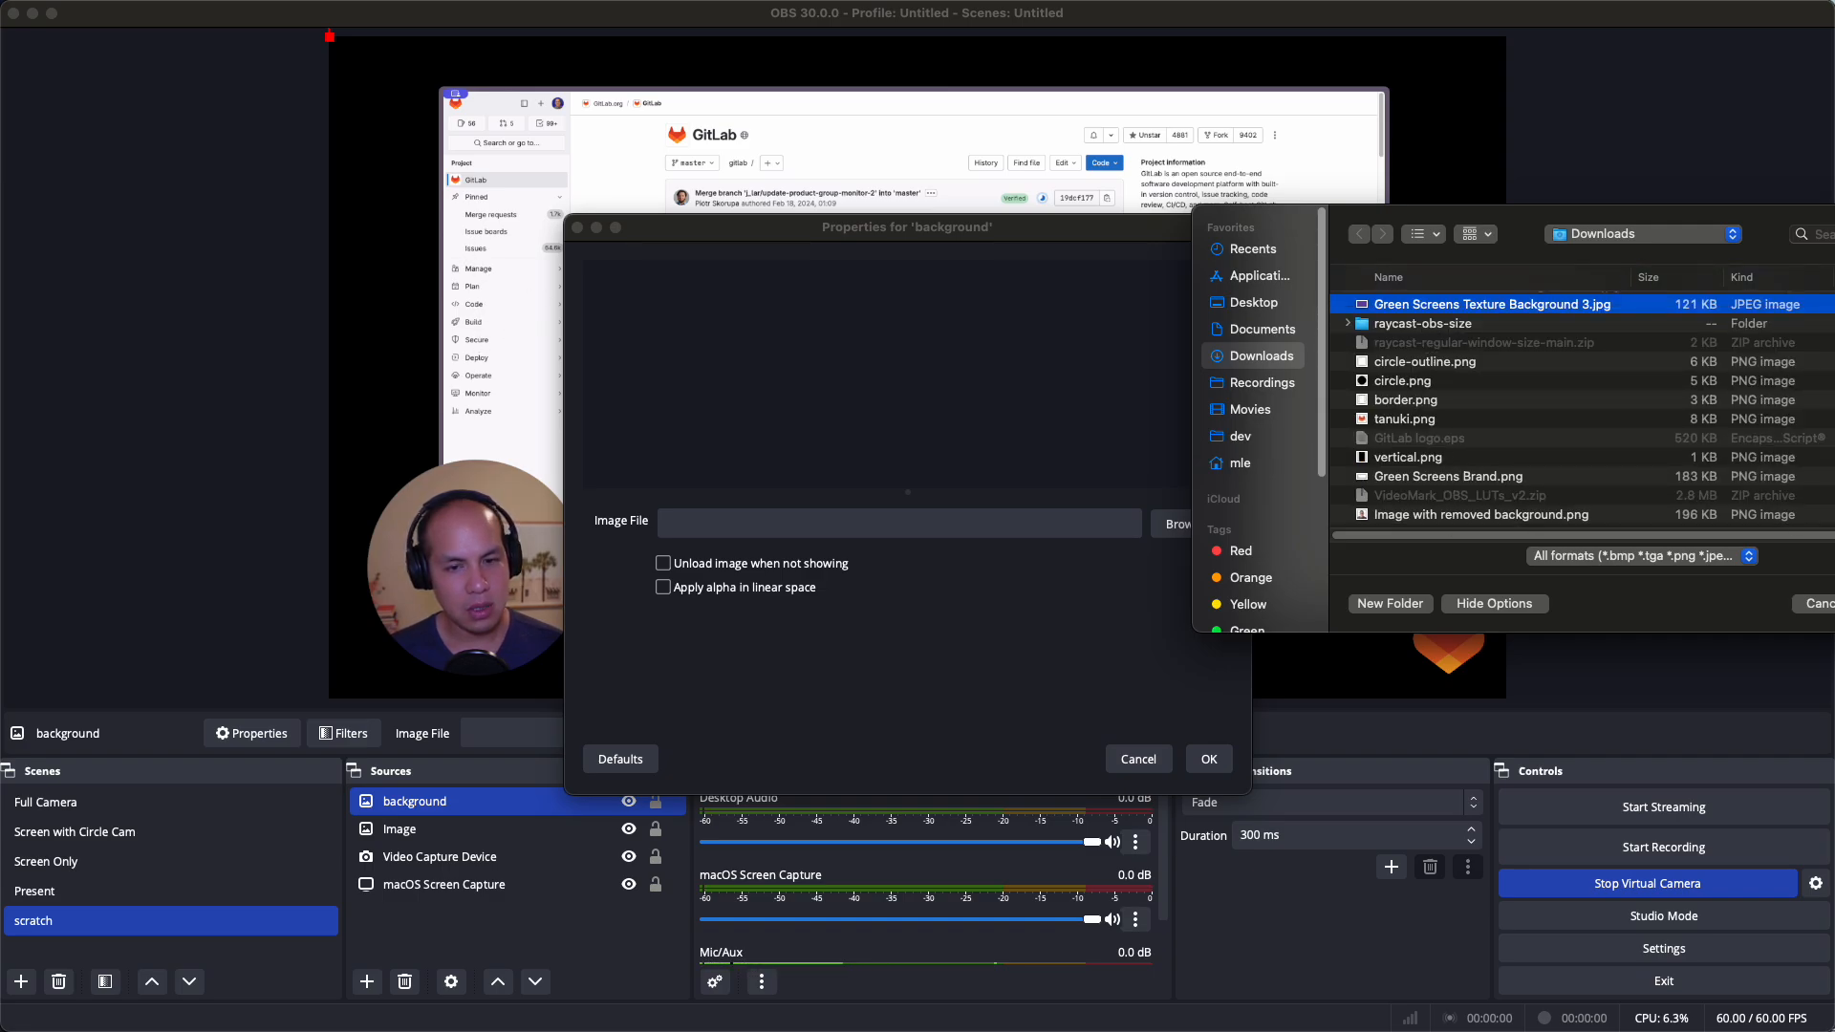
{"action": "key", "text": "Return"}
Stretch the background to fill the canvas and move it to the bottom of Sources
{"action": "left_click", "coordinate": [1209, 759]}
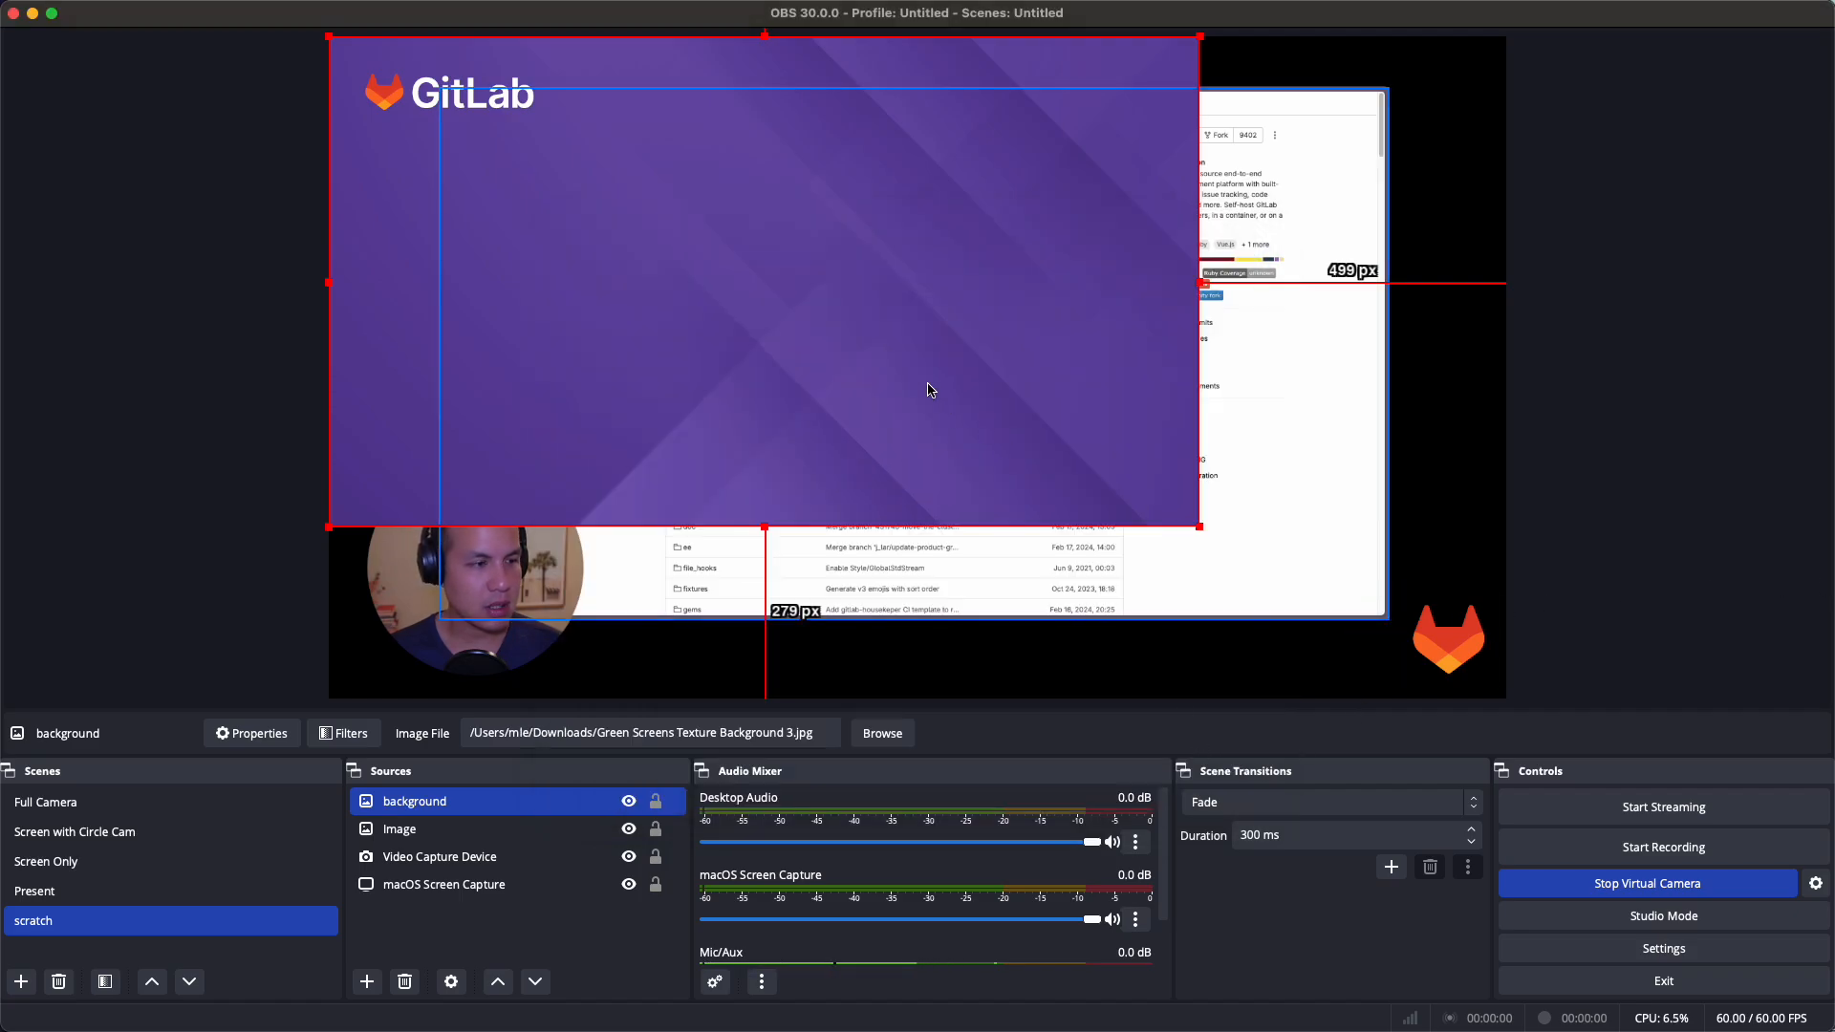
{"action": "left_click_drag", "start_coordinate": [1201, 527], "coordinate": [1500, 696]}
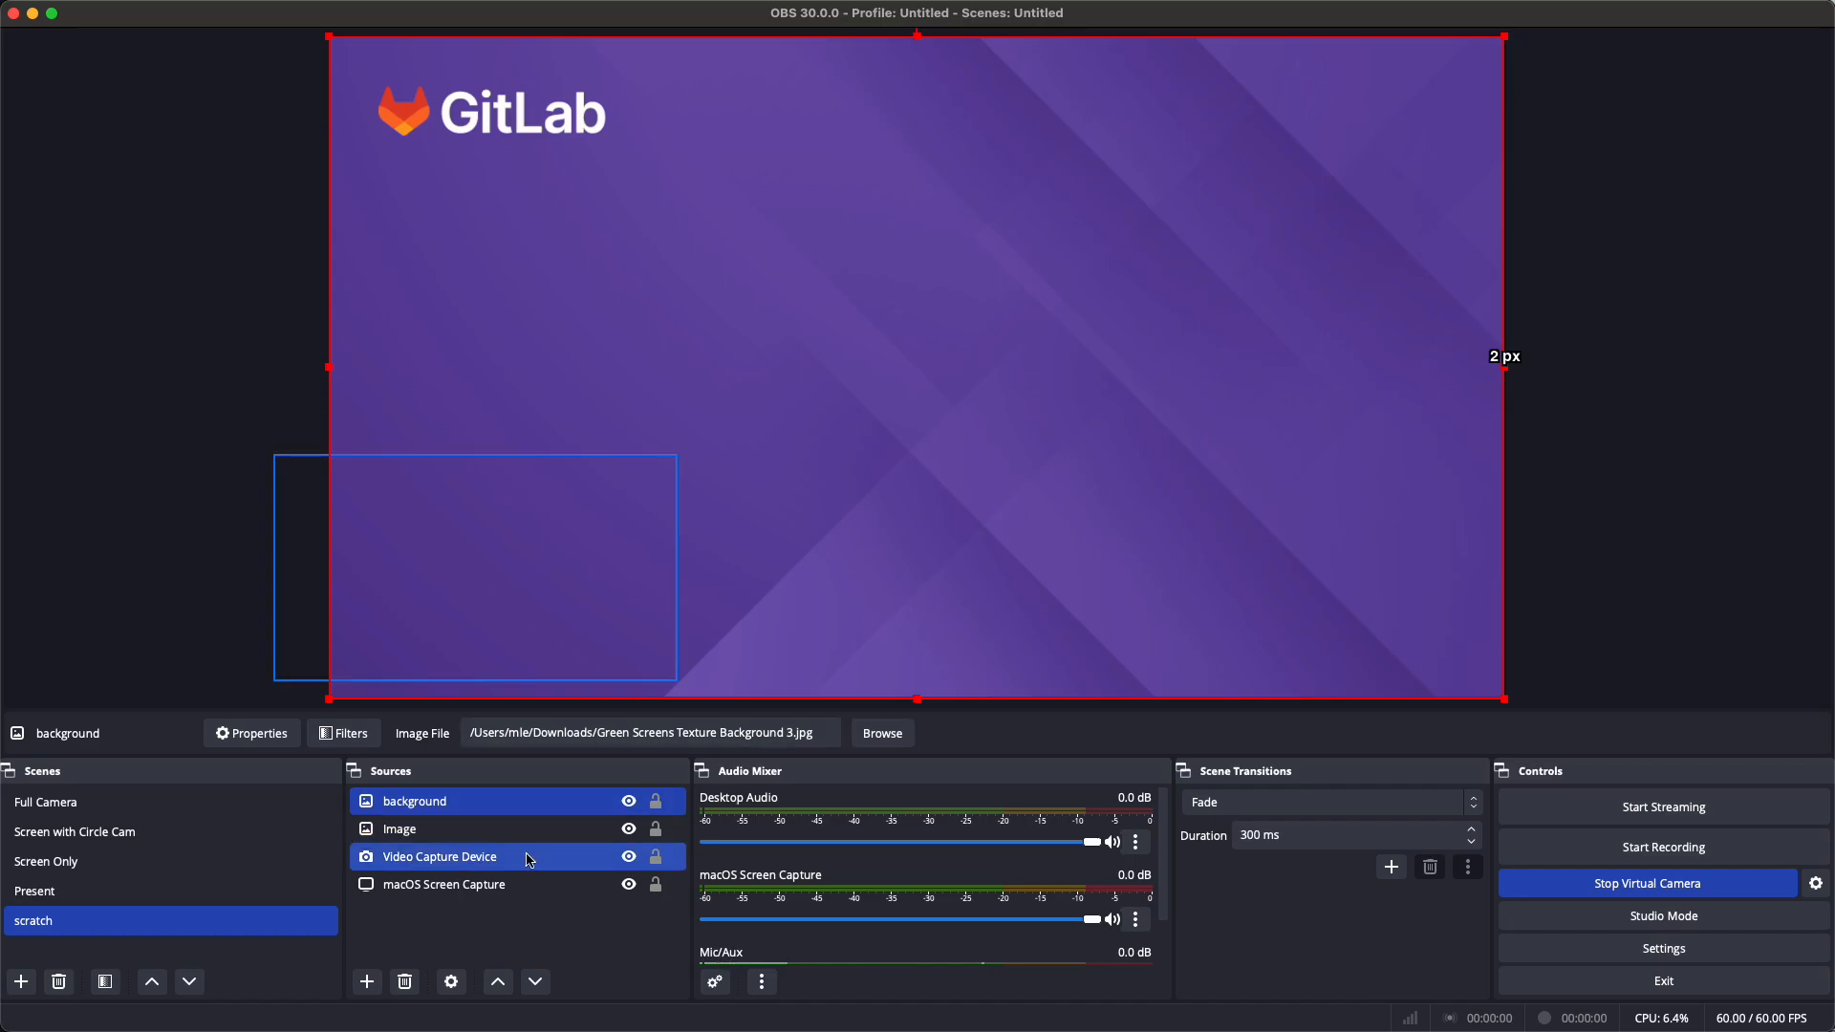
{"action": "left_click_drag", "start_coordinate": [453, 814], "coordinate": [456, 894]}
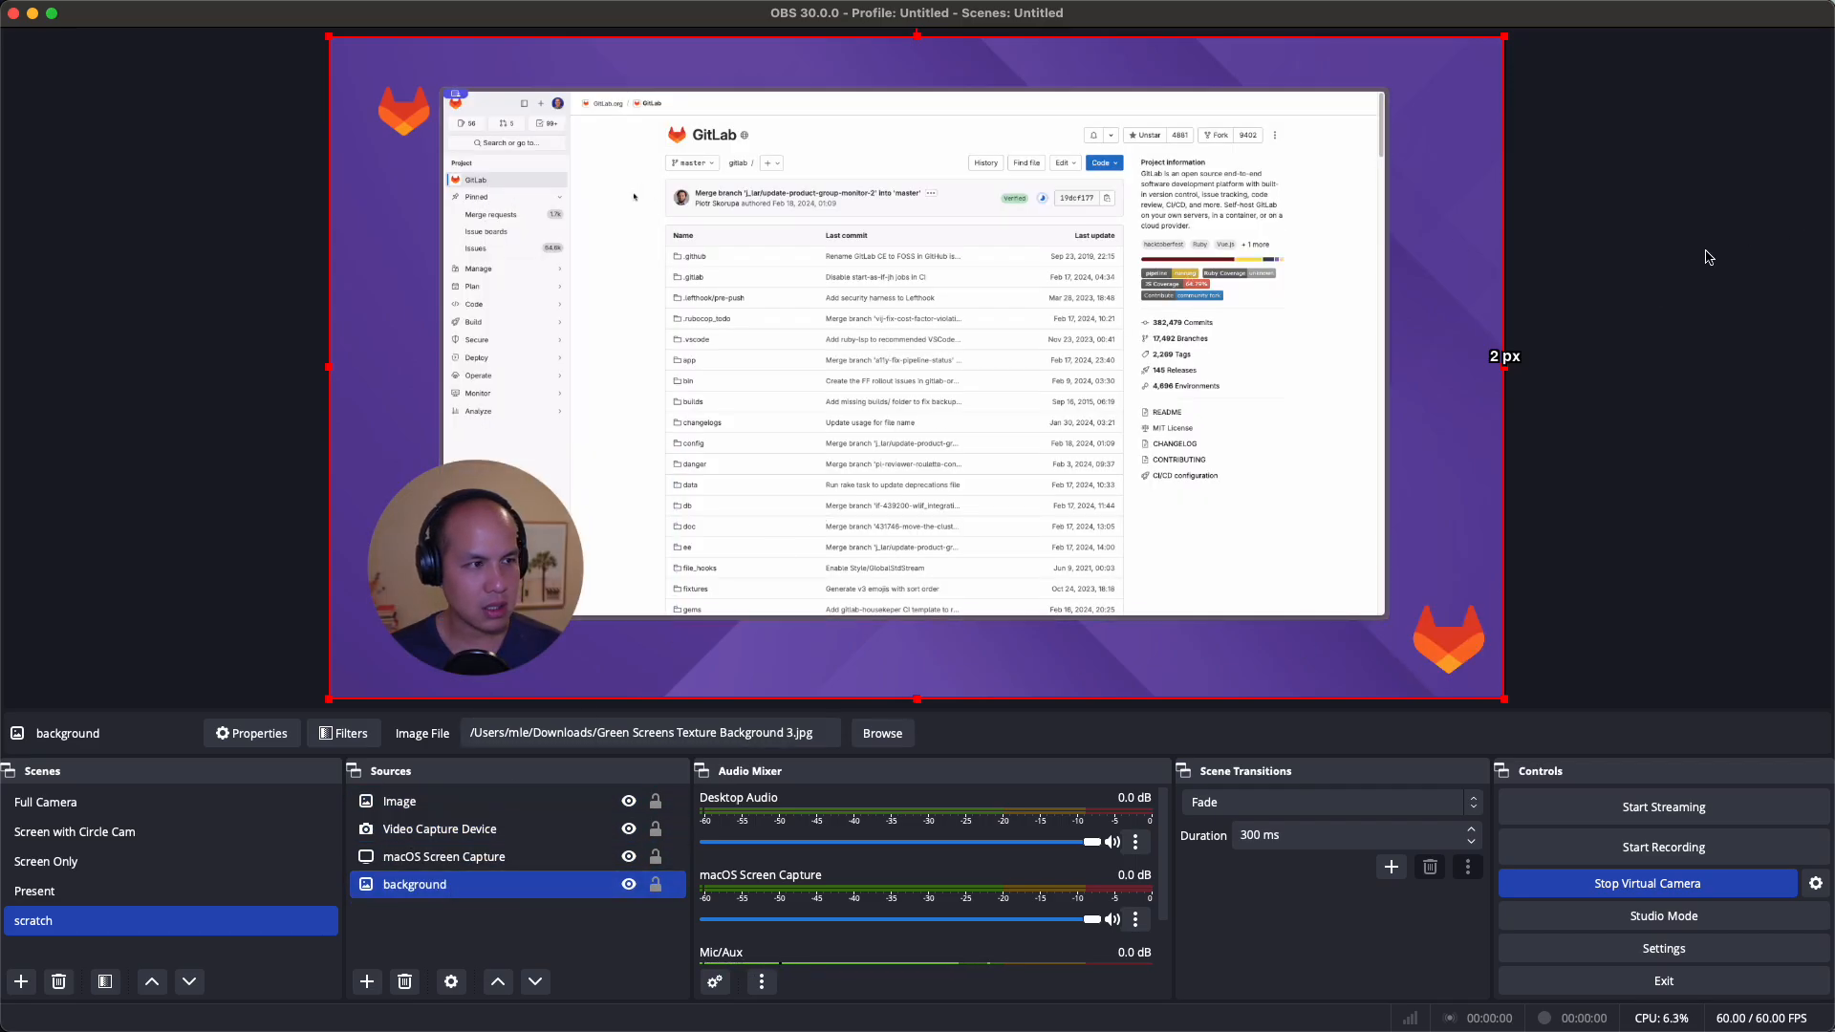
Hide the tanuki logo and move the circle webcam to the canvas's bottom-right corner
{"action": "left_click", "coordinate": [1451, 653]}
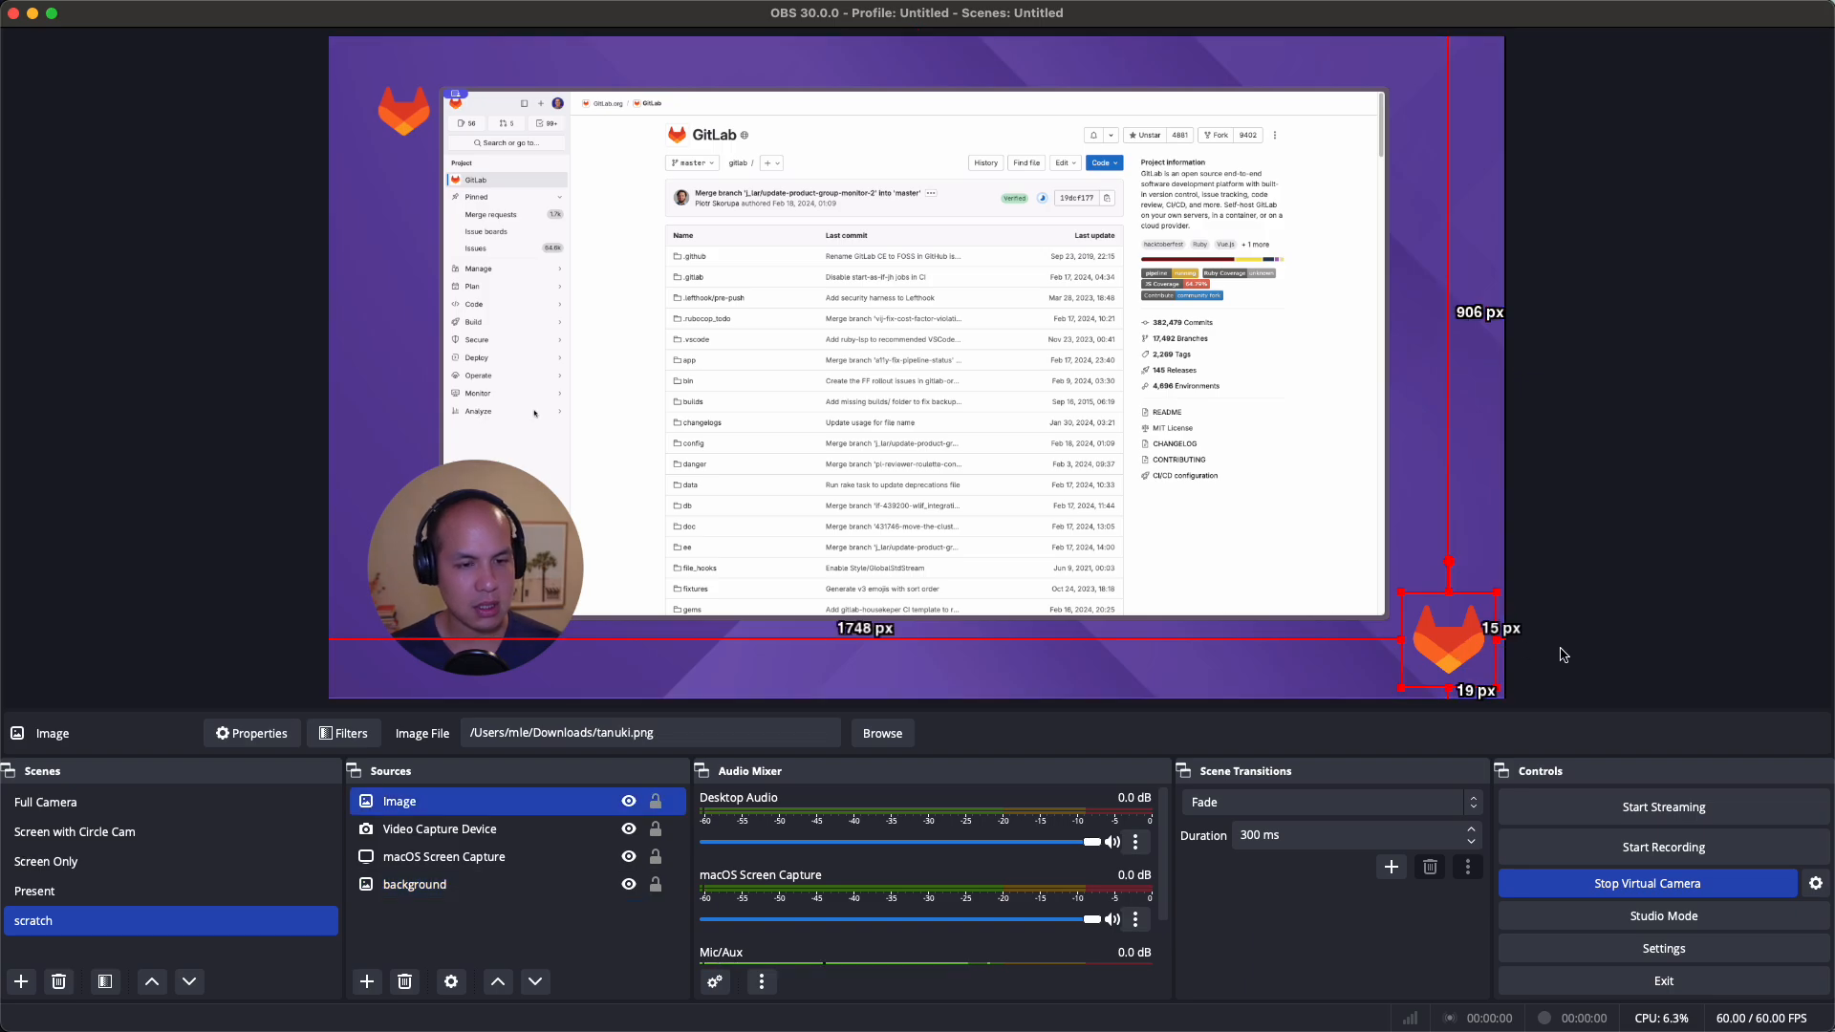
{"action": "left_click_drag", "start_coordinate": [1455, 624], "coordinate": [1402, 599]}
{"action": "right_click", "coordinate": [1402, 599]}
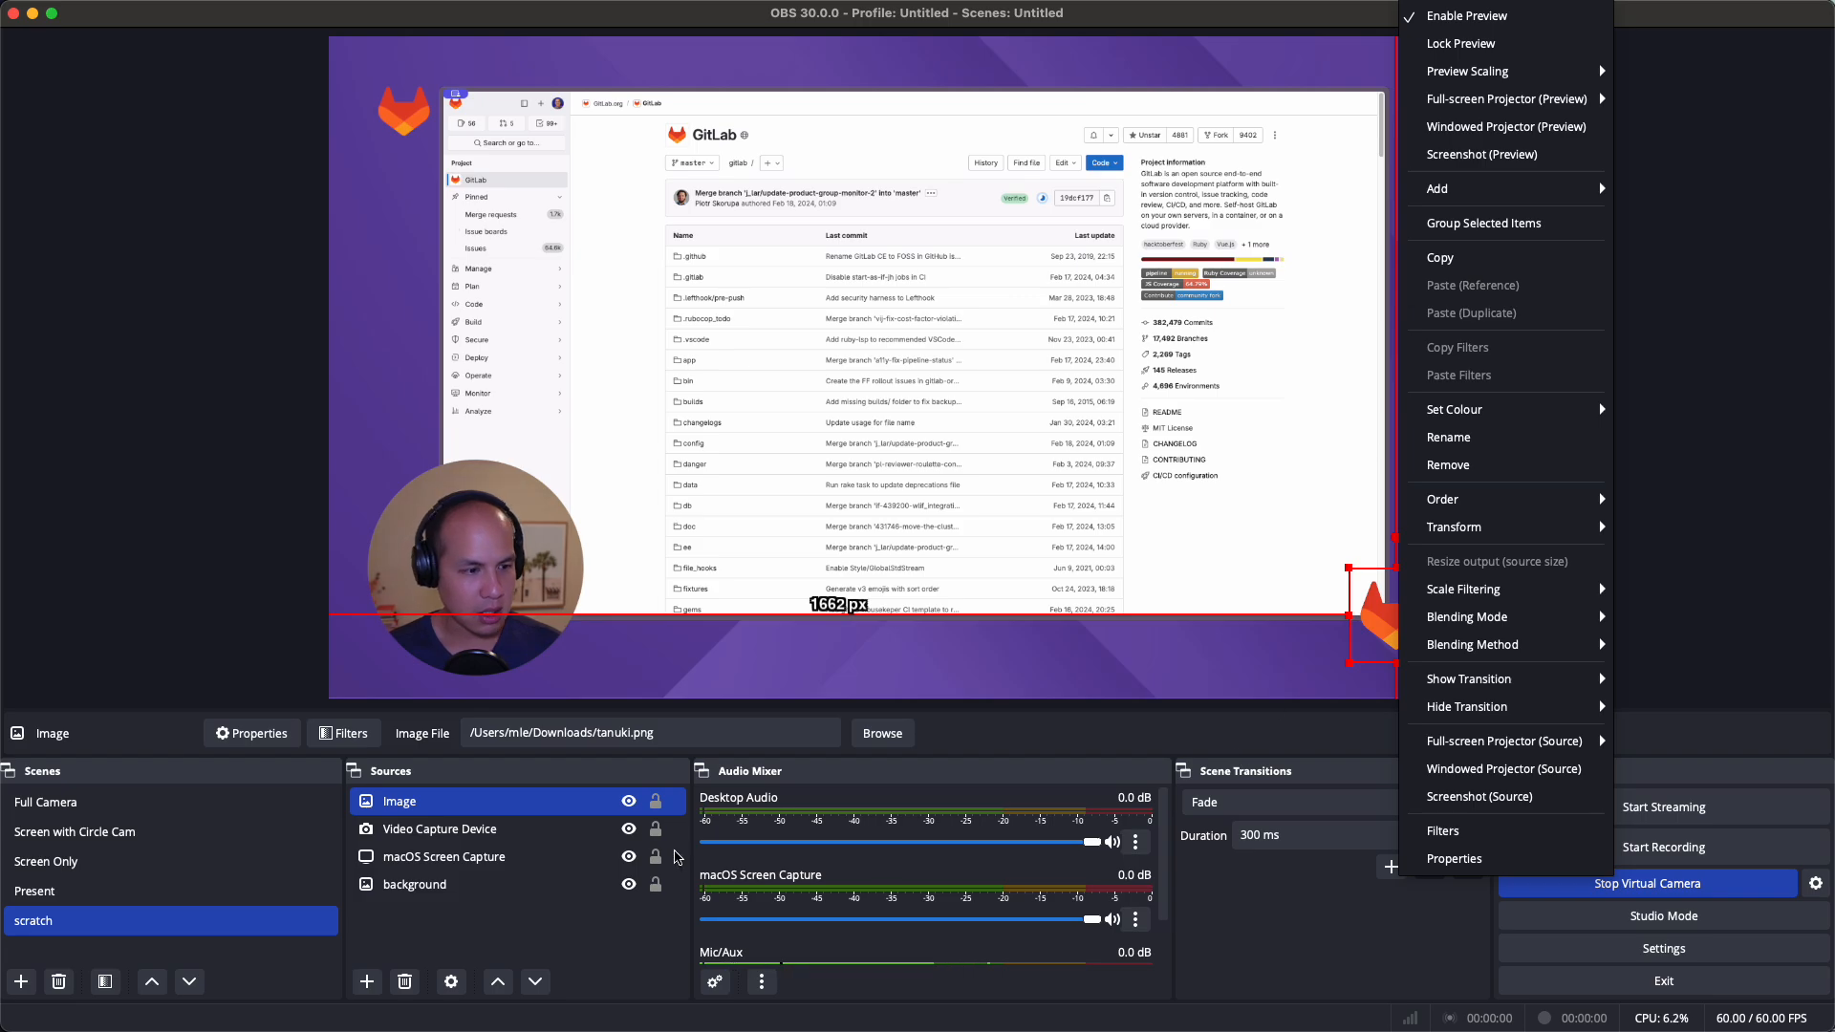
{"action": "left_click", "coordinate": [622, 810]}
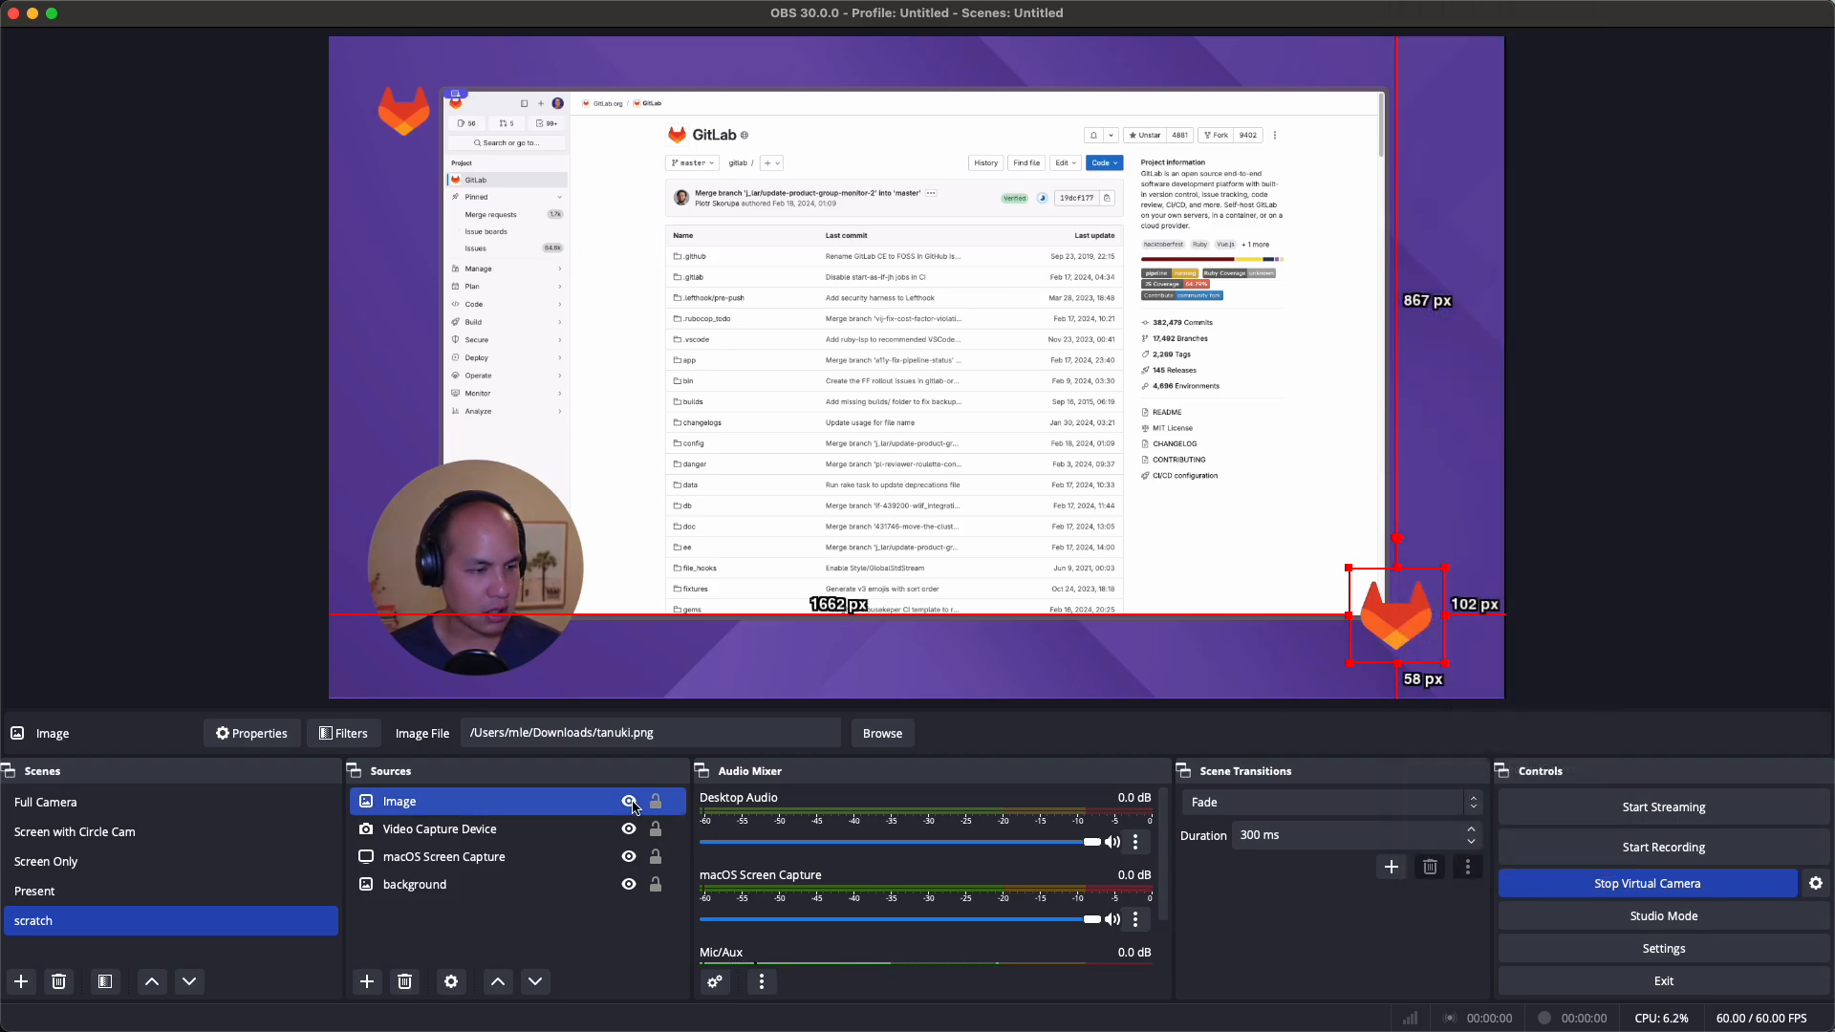
{"action": "left_click", "coordinate": [629, 800]}
{"action": "left_click_drag", "start_coordinate": [490, 549], "coordinate": [1288, 618]}
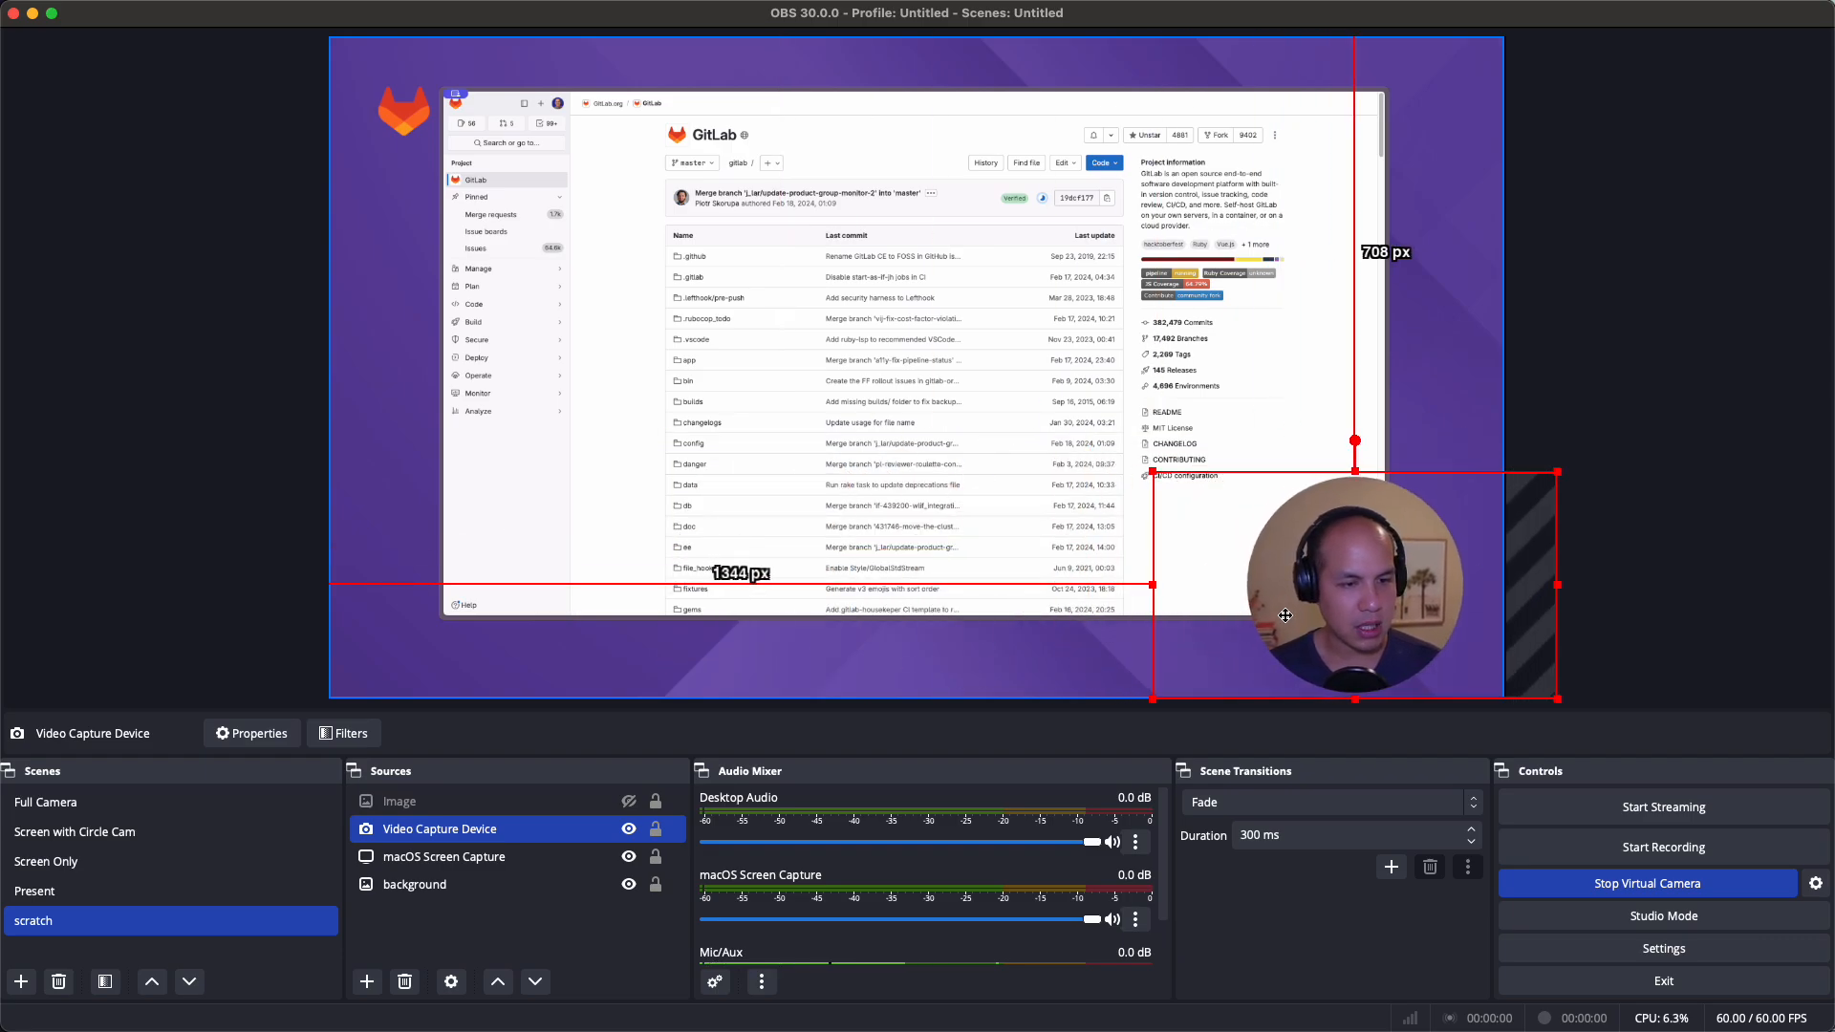
{"action": "left_click", "coordinate": [1597, 565]}
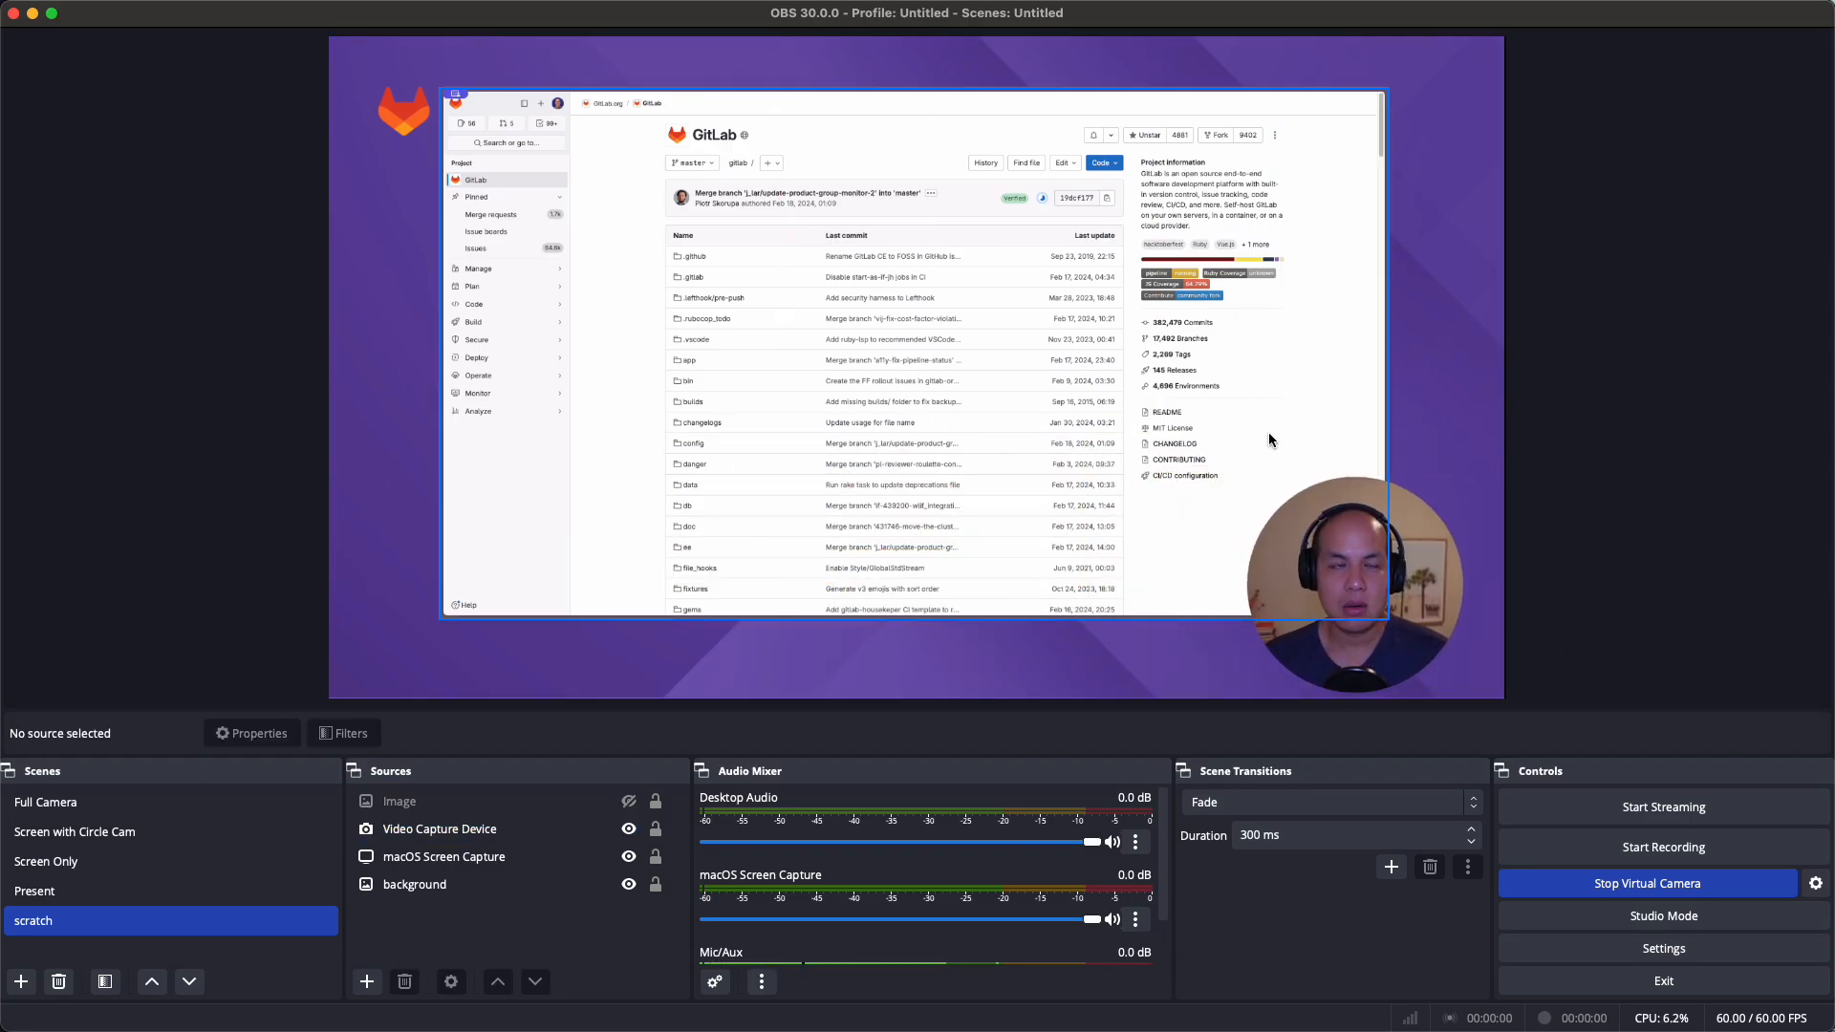